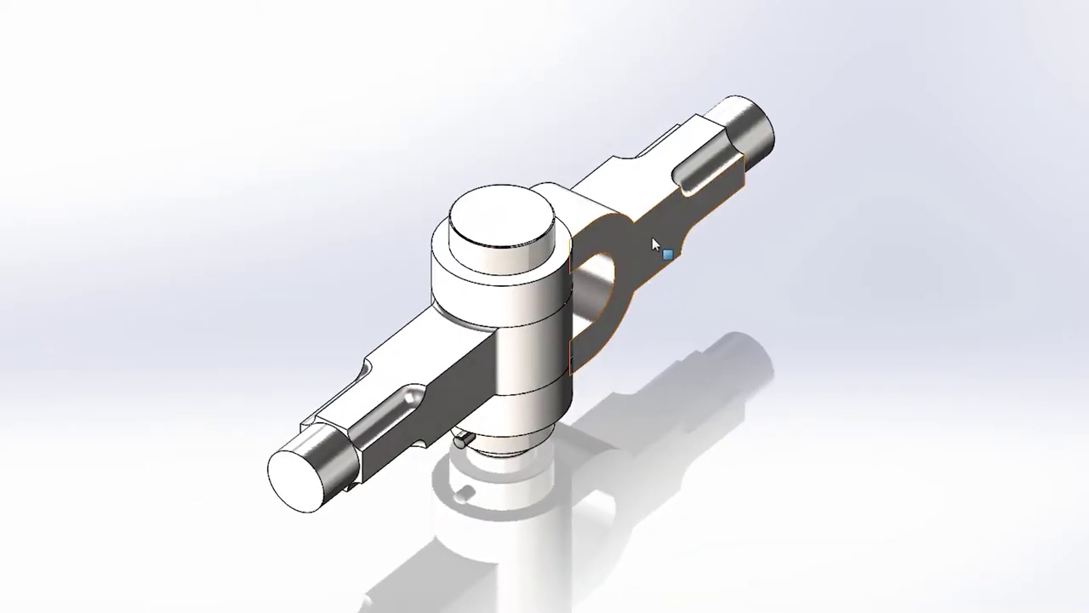
- Inspect the knuckle joint assembly by highlighting its pin, eye end and fork and viewing it in trimetric orientation
{"action": "left_click_drag", "start_coordinate": [652, 237], "coordinate": [698, 93]}
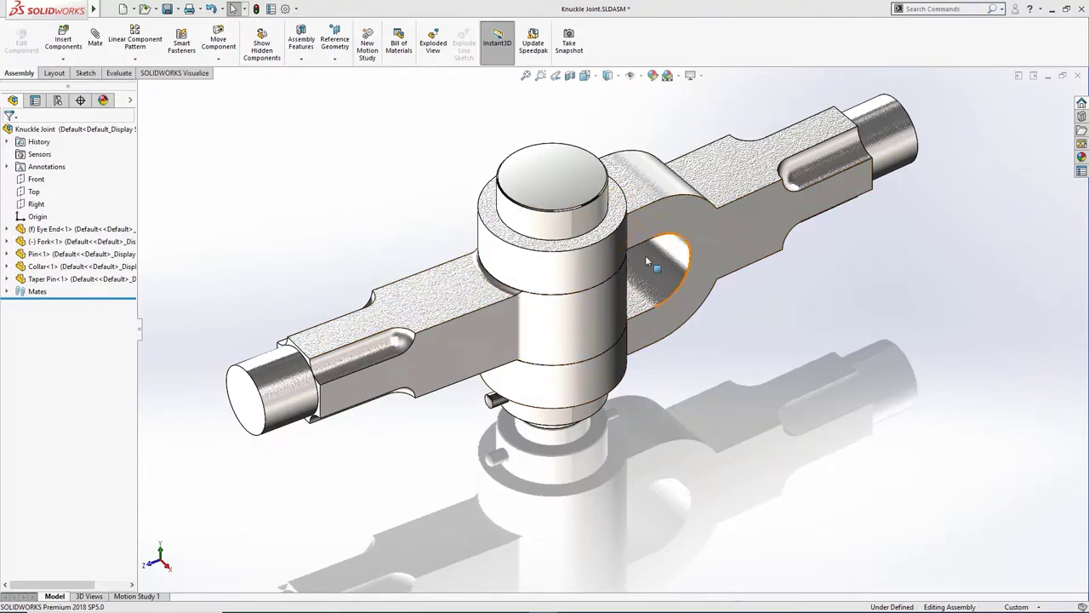
{"action": "left_click", "coordinate": [587, 211]}
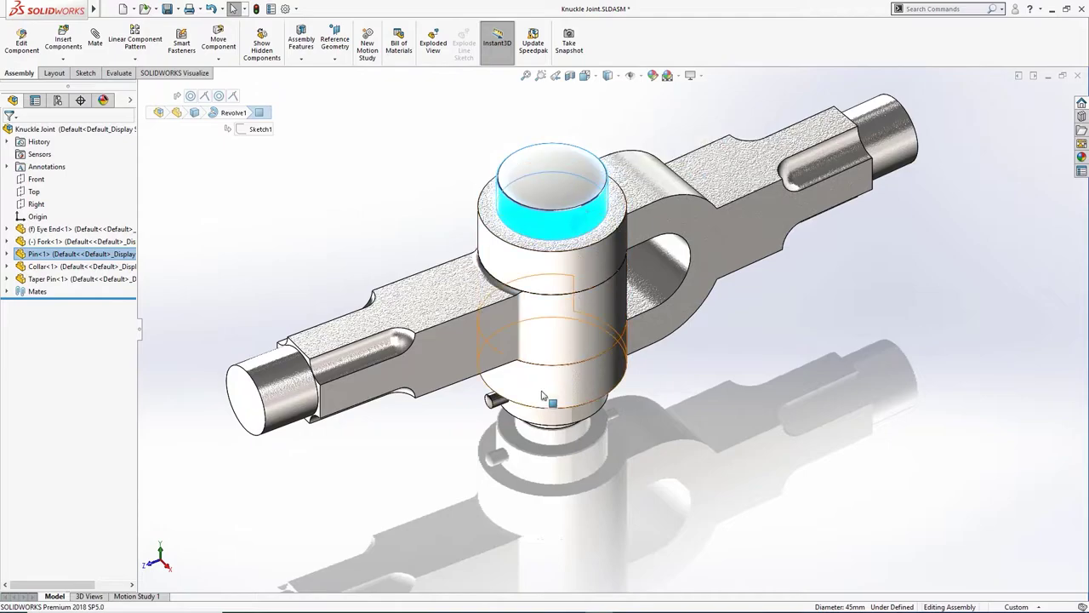
{"action": "left_click", "coordinate": [501, 406]}
{"action": "left_click", "coordinate": [458, 355]}
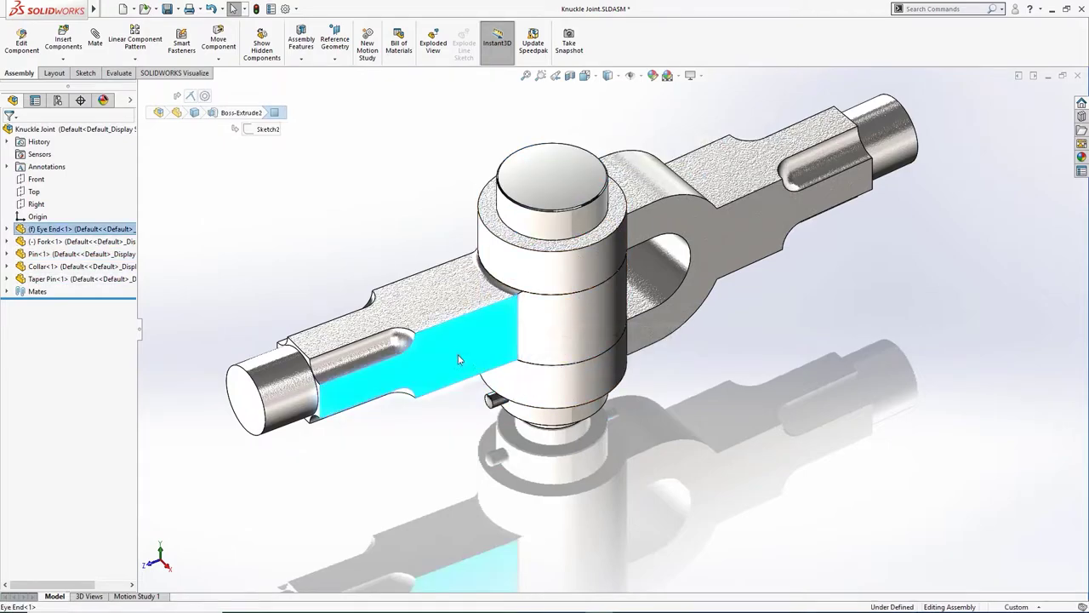
{"action": "left_click", "coordinate": [783, 387]}
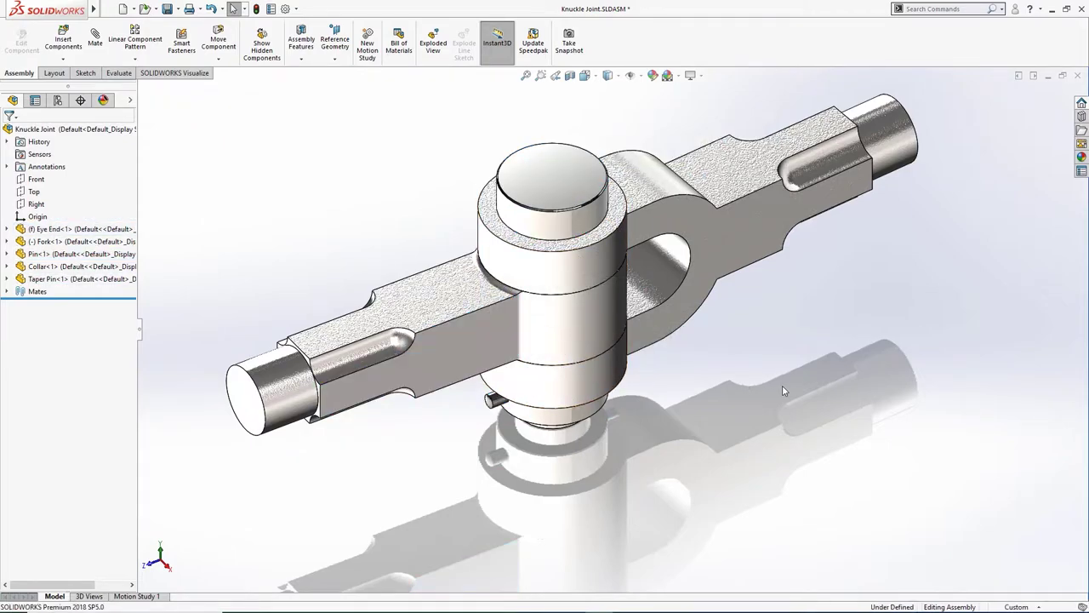
{"action": "left_click", "coordinate": [708, 295]}
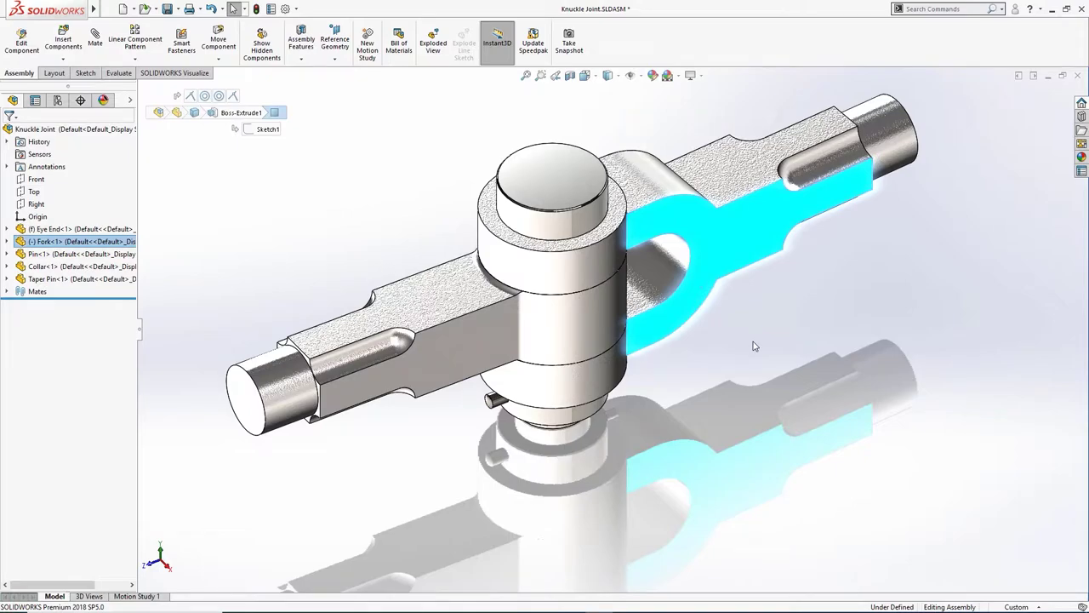
{"action": "left_click", "coordinate": [753, 346]}
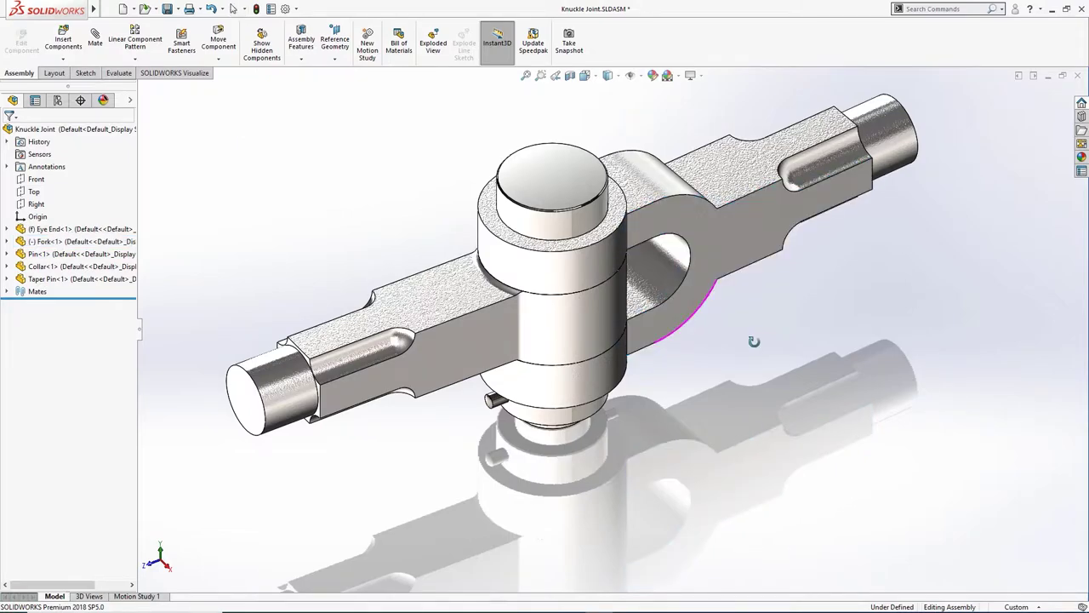
{"action": "key", "text": "ctrl+7"}
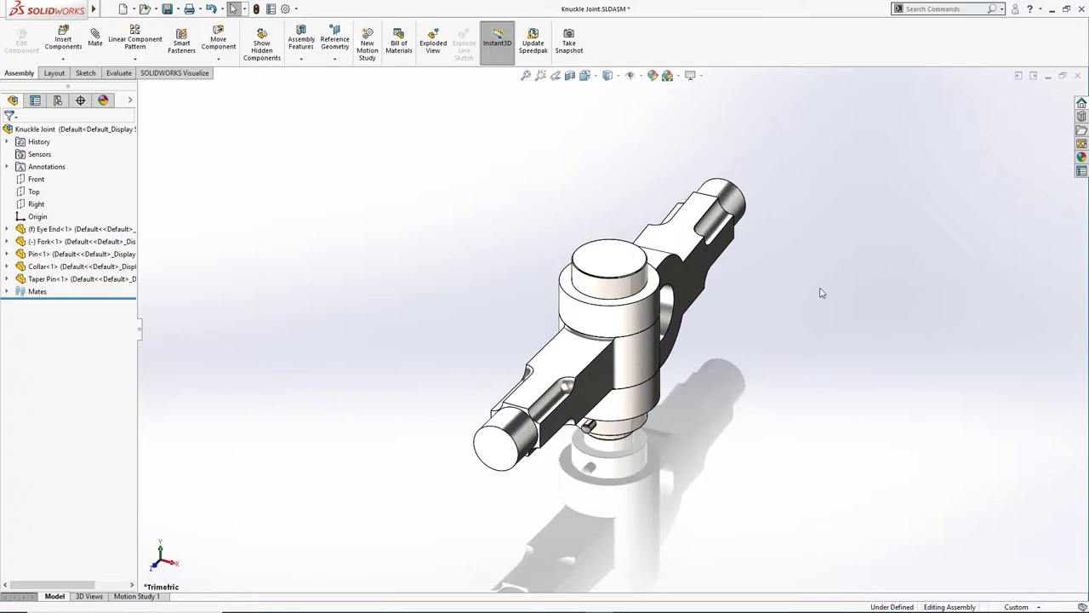
- Close the knuckle joint assembly without saving and create a new part from the Custom ANSI template
{"action": "left_click", "coordinate": [1075, 76]}
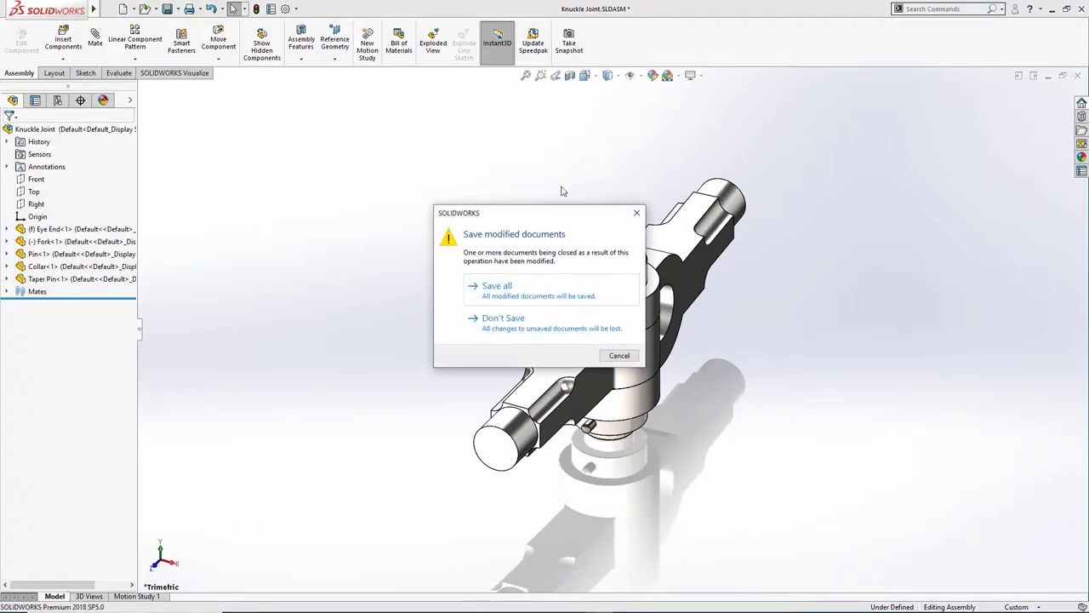
{"action": "left_click", "coordinate": [510, 322]}
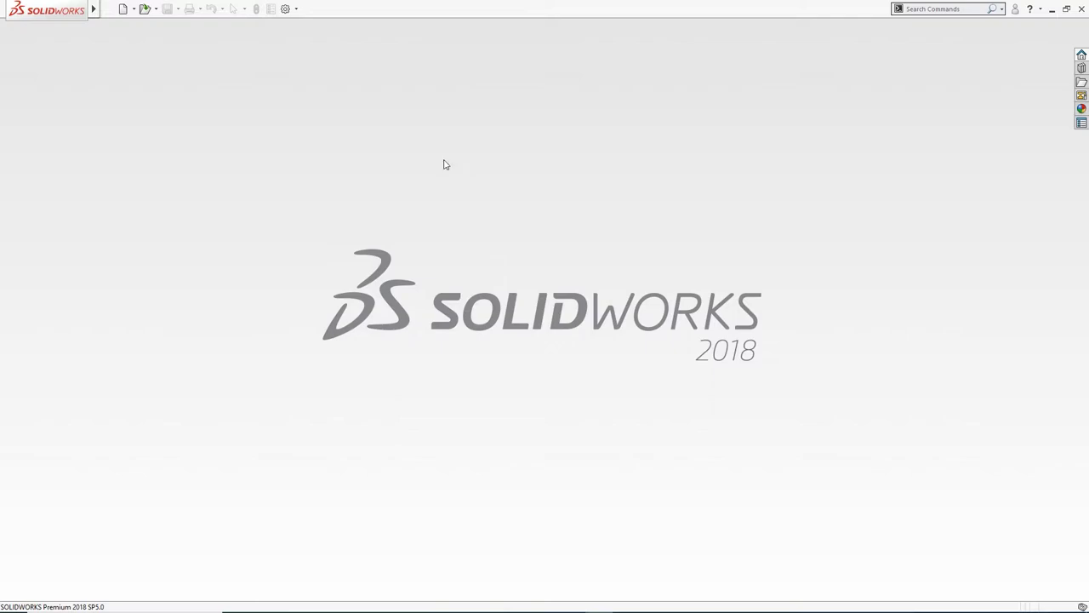
{"action": "left_click", "coordinate": [123, 10]}
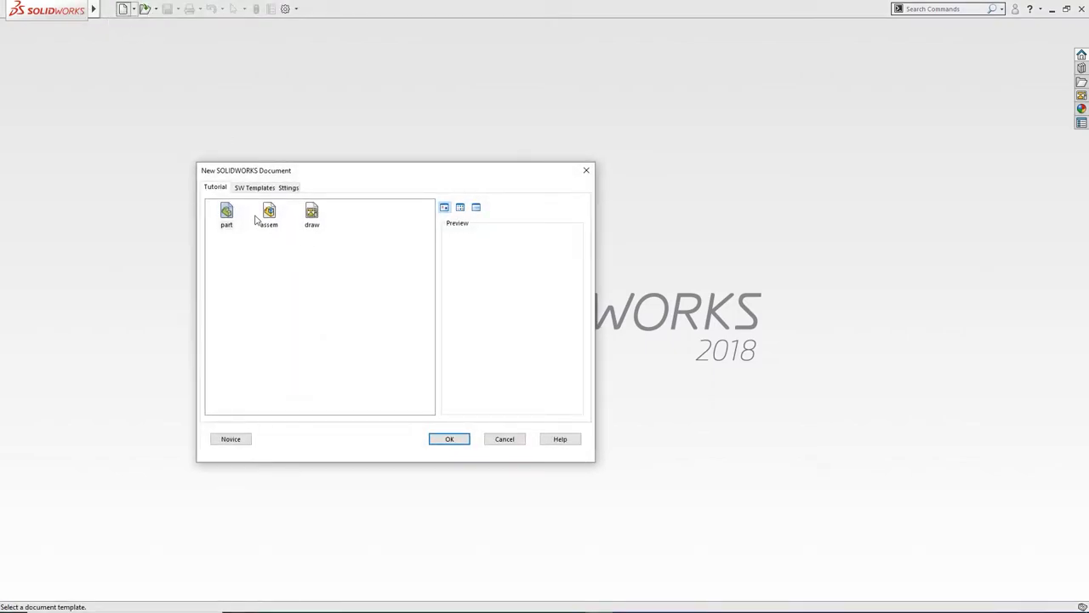
{"action": "left_click", "coordinate": [231, 439]}
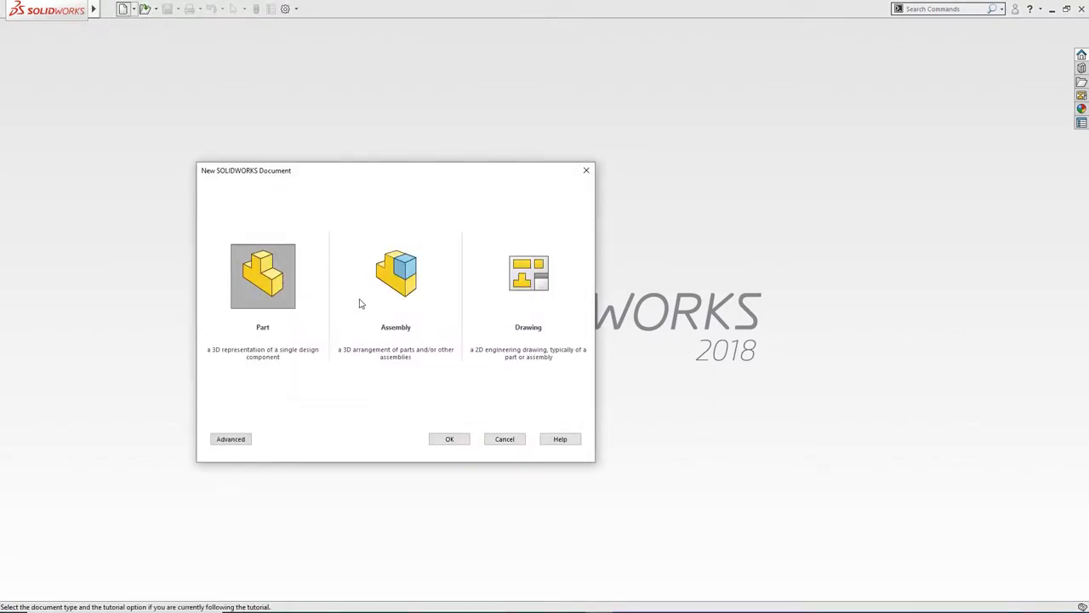
{"action": "left_click", "coordinate": [230, 439]}
{"action": "left_click", "coordinate": [275, 188]}
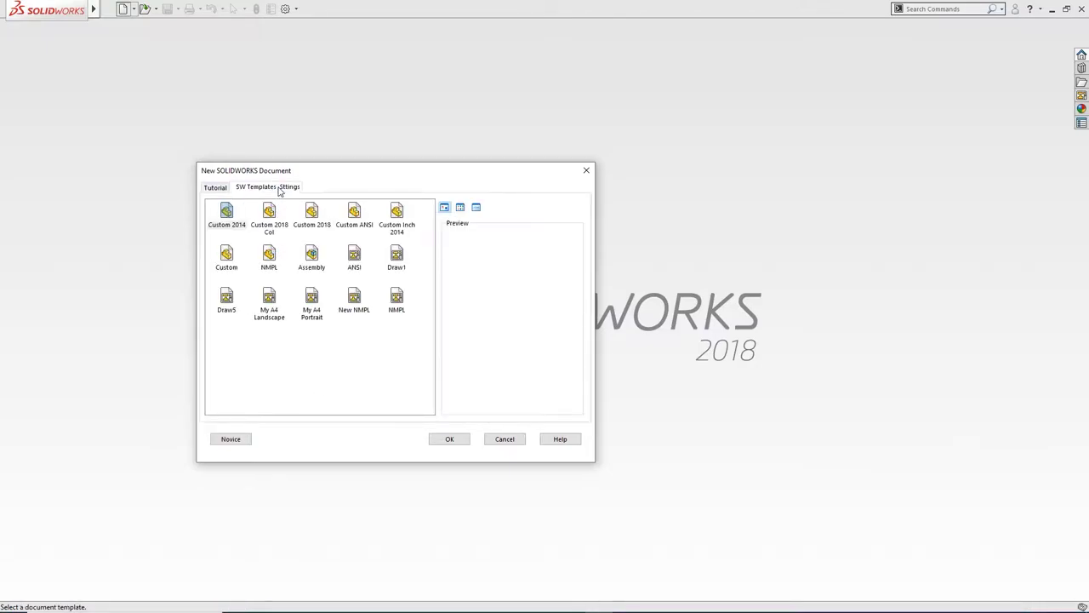
{"action": "left_click", "coordinate": [353, 223]}
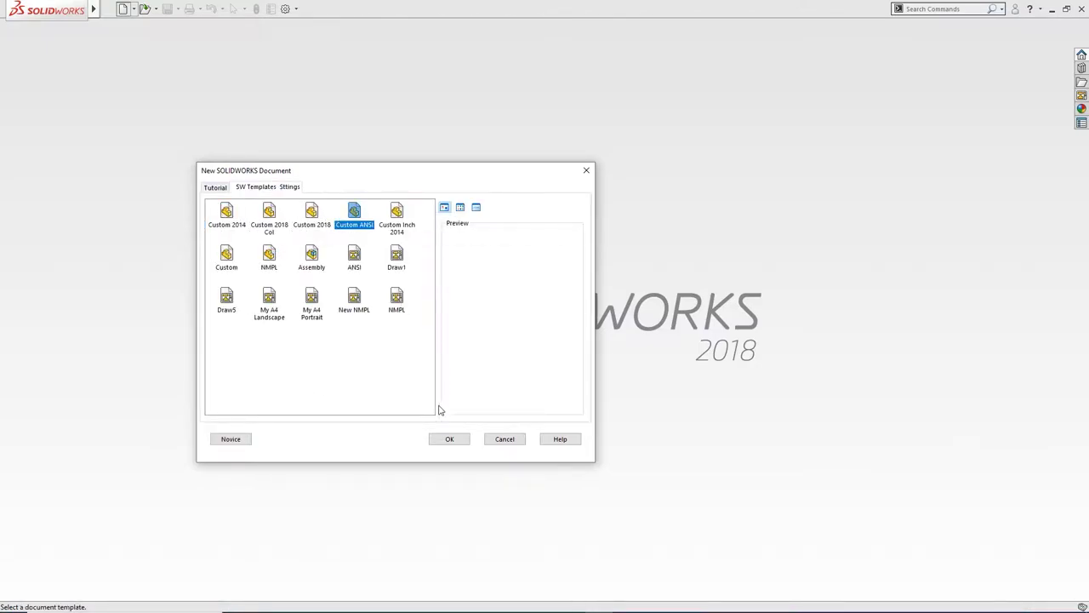
{"action": "left_click", "coordinate": [455, 444]}
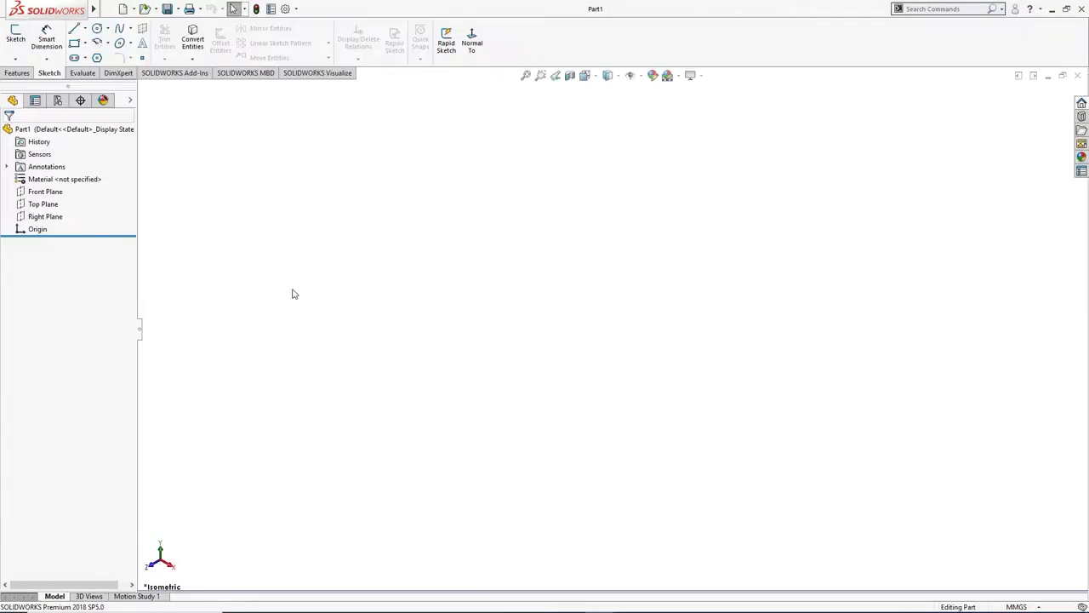
- Sketch two concentric circles of 36 mm and 72 mm diameter on the Right Plane, centred on the origin
{"action": "left_click", "coordinate": [47, 216]}
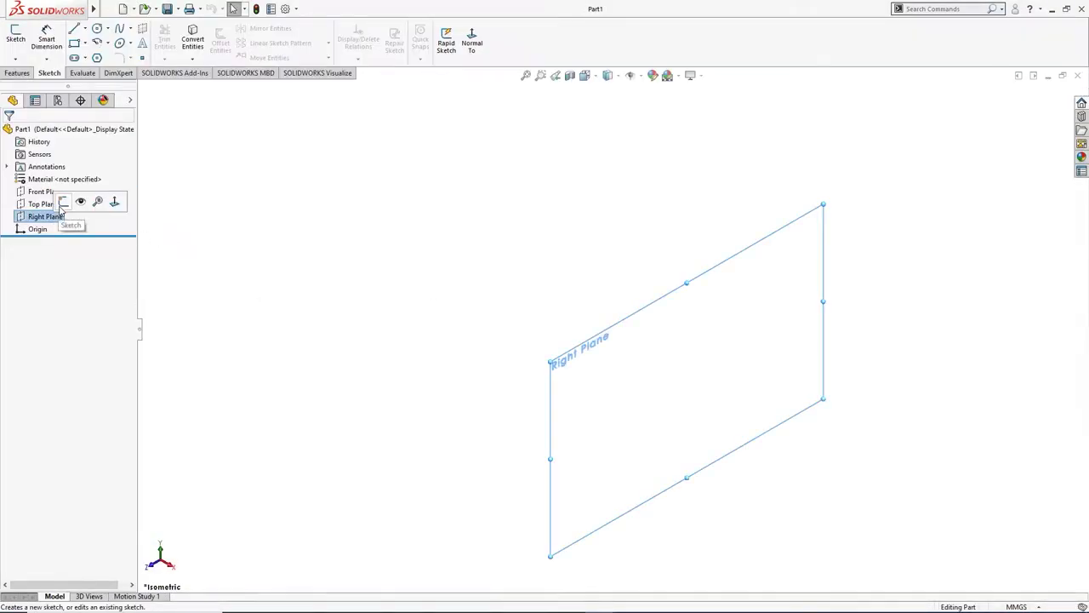
{"action": "left_click", "coordinate": [86, 199]}
{"action": "key", "text": "c"}
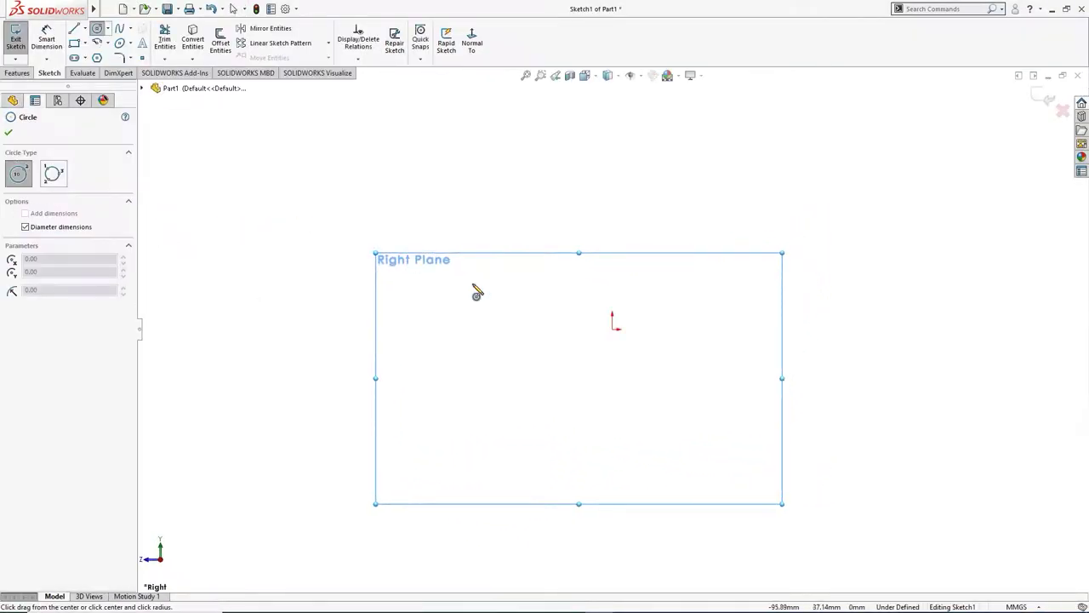
{"action": "left_click", "coordinate": [613, 329]}
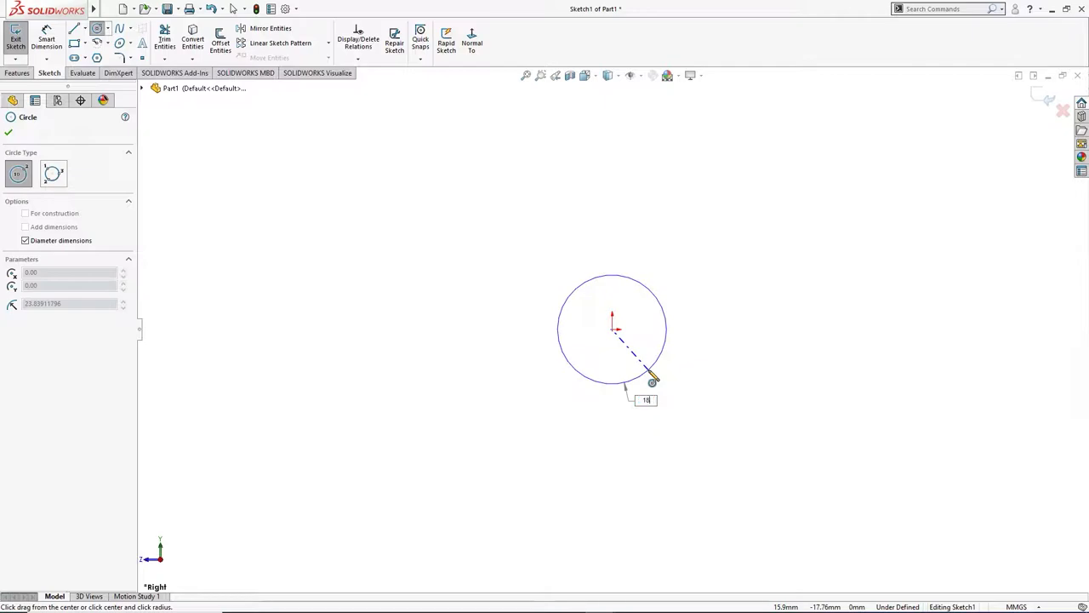
{"action": "key", "text": "Return"}
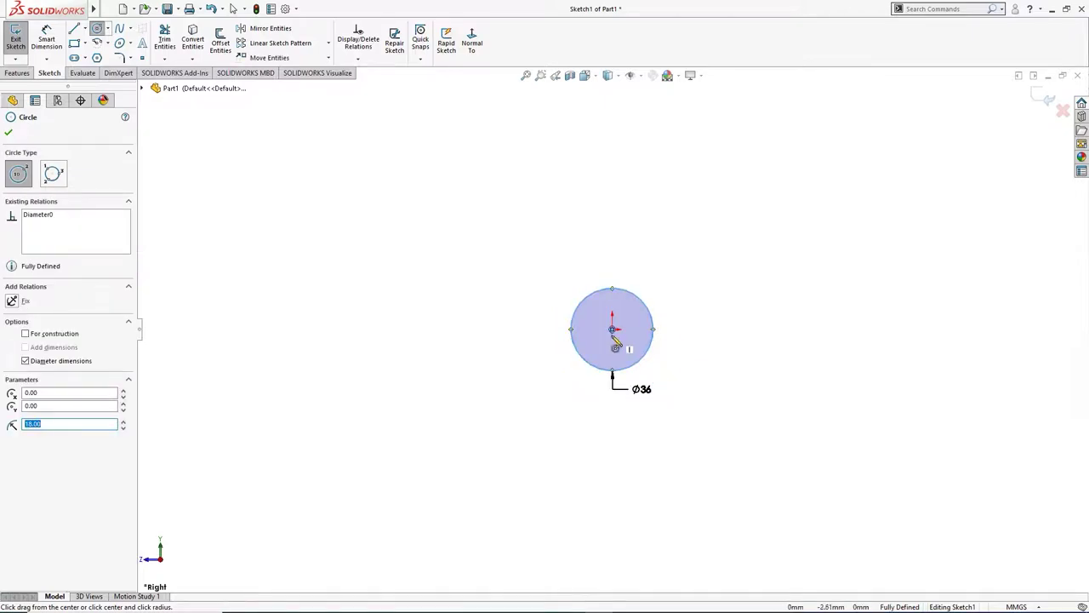
{"action": "left_click", "coordinate": [612, 329]}
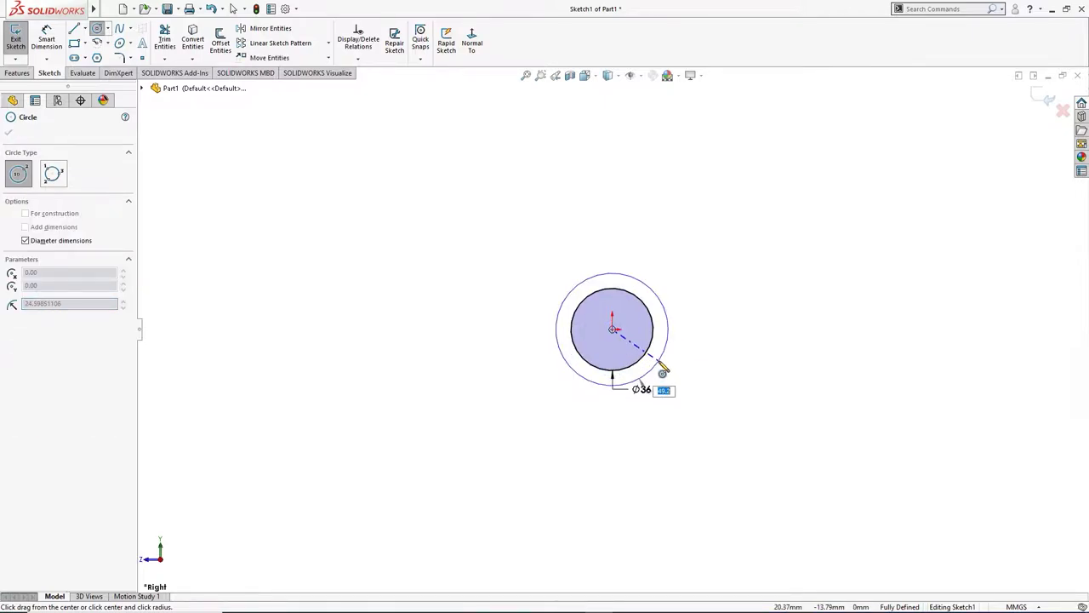
{"action": "type", "text": "36"}
{"action": "key", "text": "Return"}
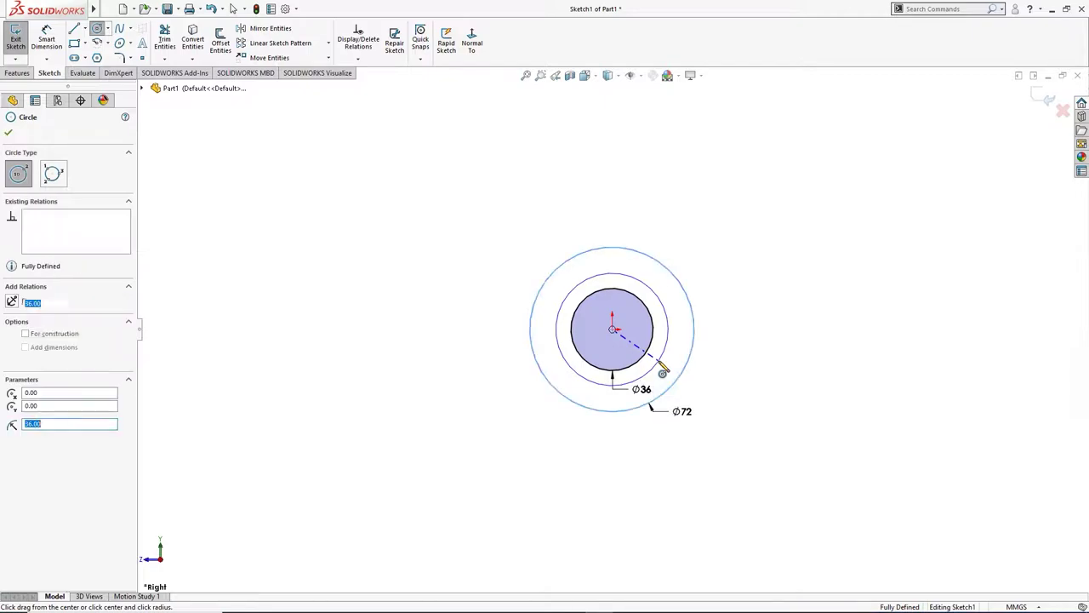
{"action": "key", "text": "Escape"}
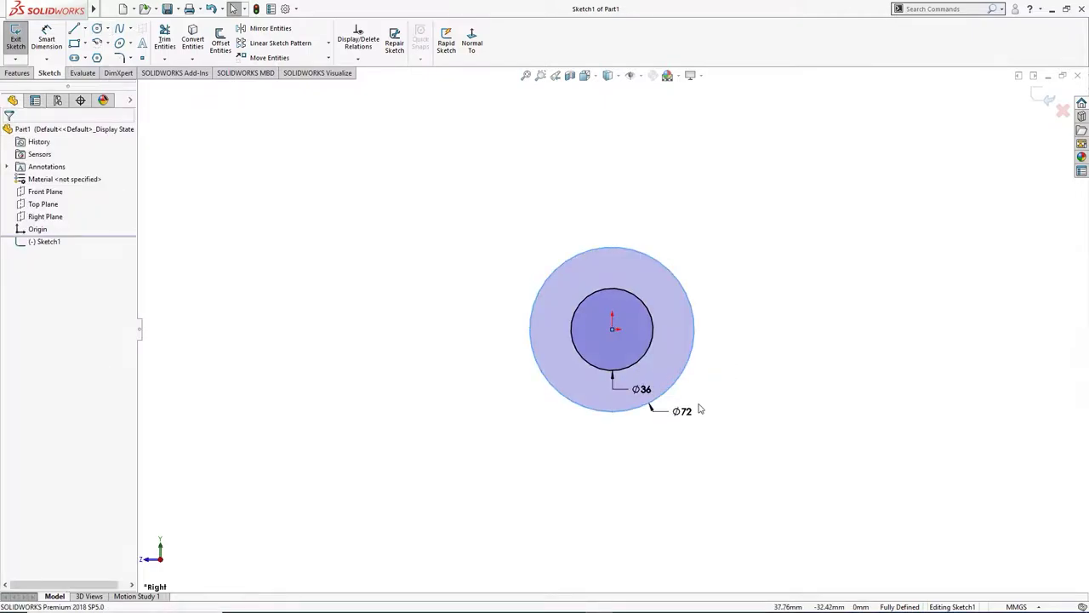
- Move the diameter dimensions of both circles outside the outer circle, to its lower right
{"action": "left_click_drag", "start_coordinate": [698, 407], "coordinate": [708, 427]}
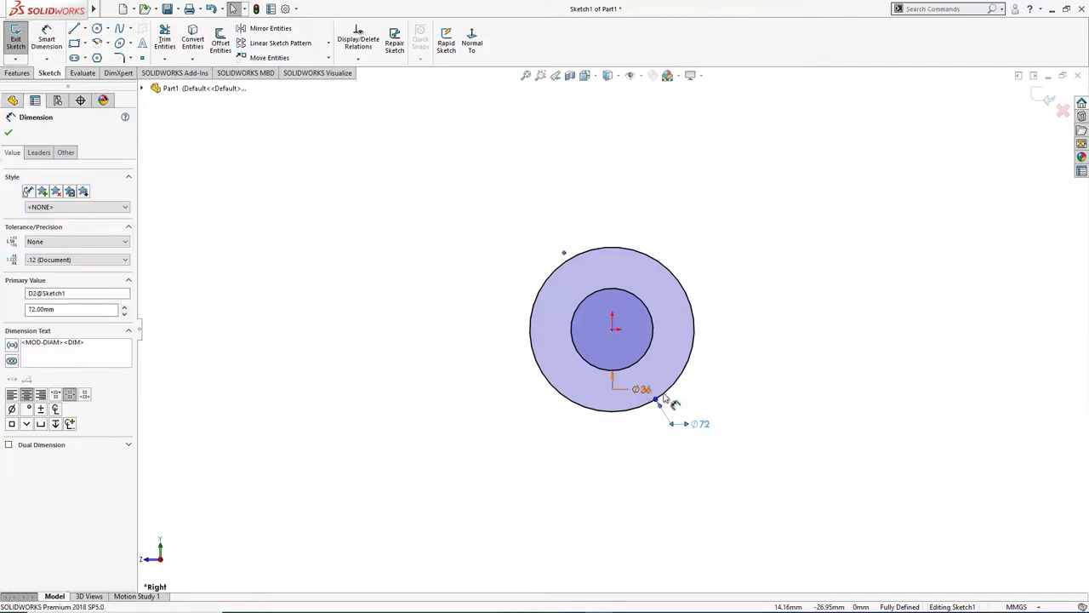
{"action": "left_click_drag", "start_coordinate": [648, 394], "coordinate": [710, 424]}
{"action": "key", "text": "Escape"}
- Display both circle dimensions as radii and reposition their labels outside the outer circle
{"action": "left_click", "coordinate": [720, 400]}
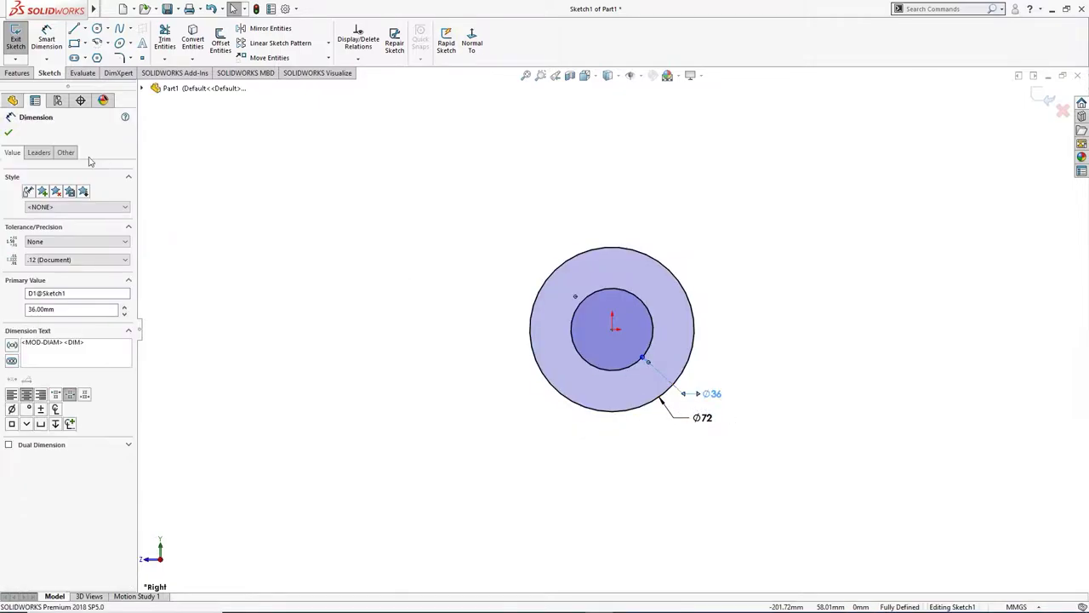
{"action": "left_click", "coordinate": [38, 153]}
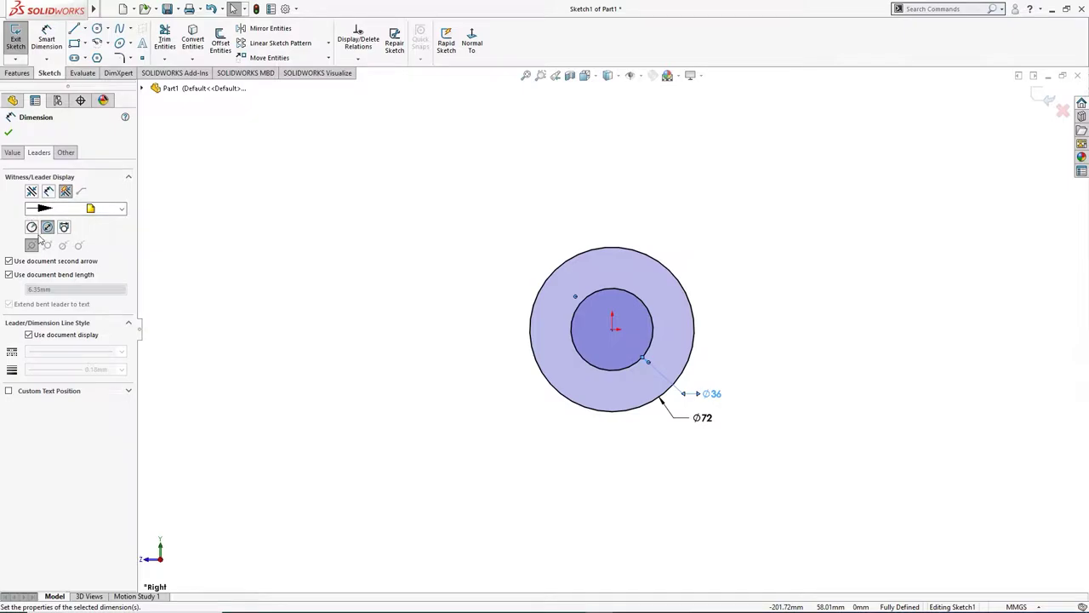
{"action": "left_click", "coordinate": [31, 227]}
{"action": "left_click", "coordinate": [273, 312]}
{"action": "left_click", "coordinate": [673, 421]}
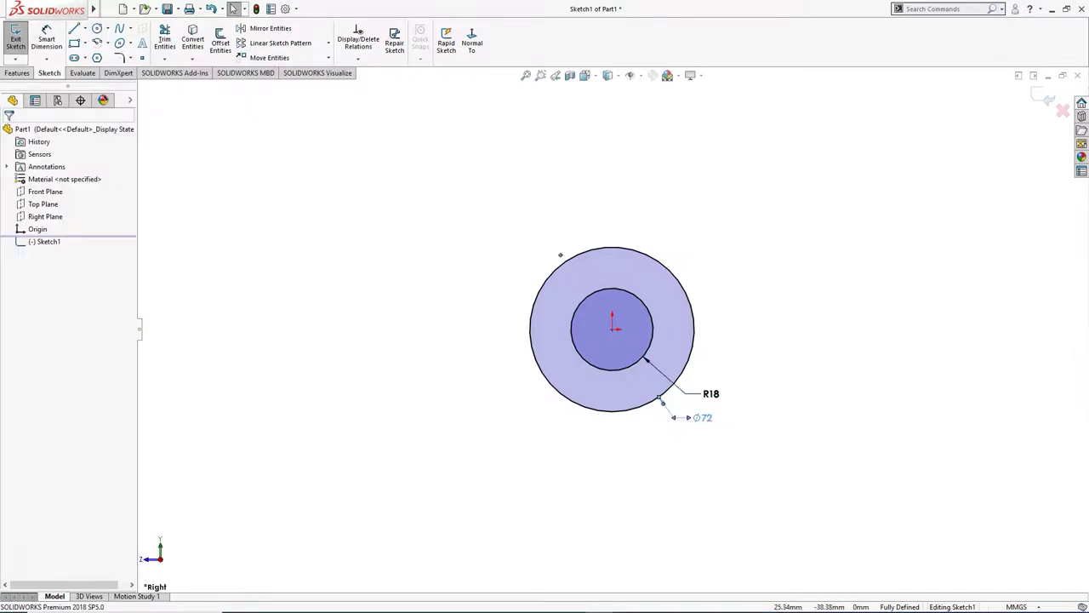
{"action": "left_click", "coordinate": [39, 152]}
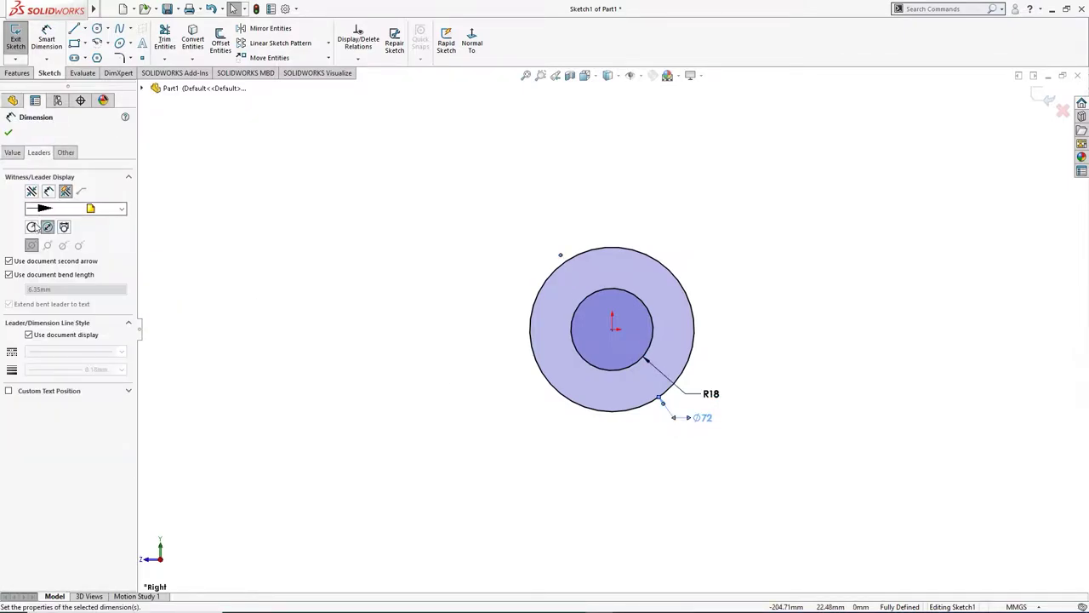
{"action": "left_click", "coordinate": [31, 227]}
{"action": "left_click", "coordinate": [417, 382]}
{"action": "left_click_drag", "start_coordinate": [688, 434], "coordinate": [660, 438]}
{"action": "left_click_drag", "start_coordinate": [722, 404], "coordinate": [731, 393]}
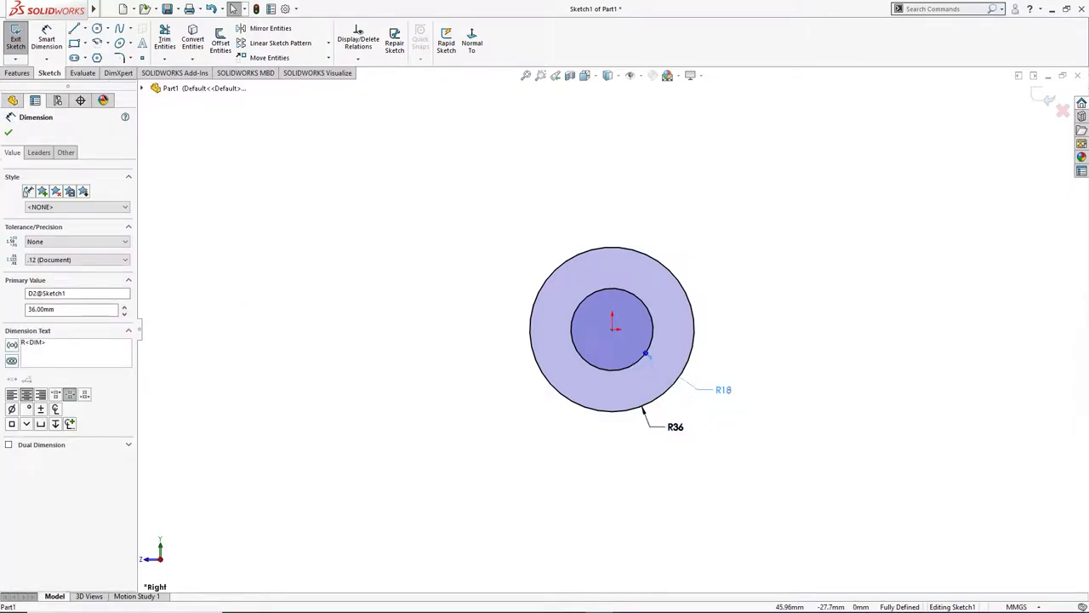
- Sketch a corner rectangle about 137 by 53 mm, starting on the outer circle's upper right and extending to the right
{"action": "right_click_drag", "start_coordinate": [854, 254], "coordinate": [791, 250]}
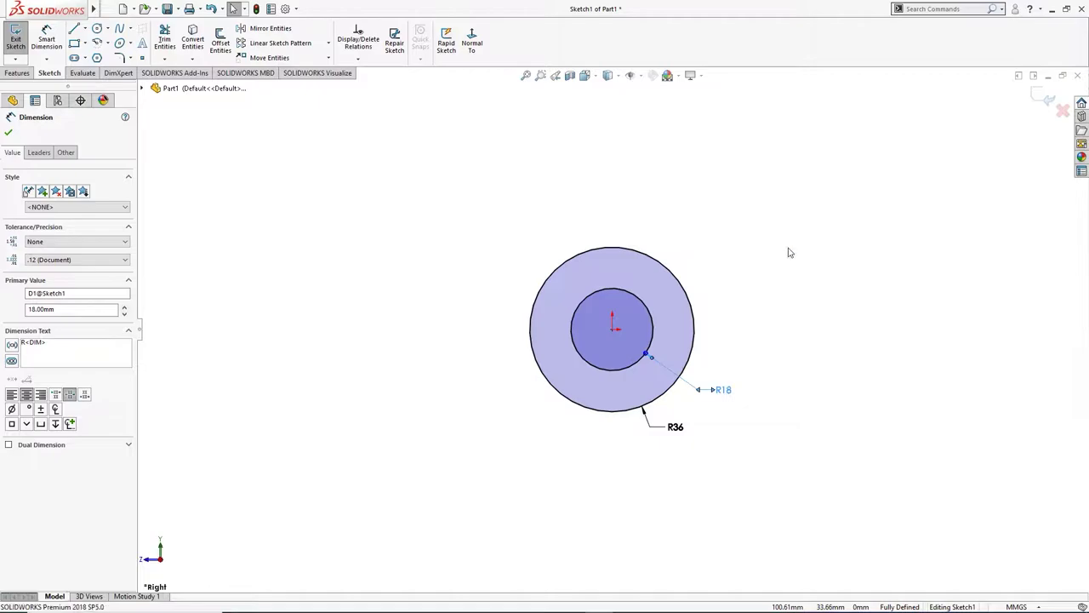
{"action": "left_click", "coordinate": [19, 174]}
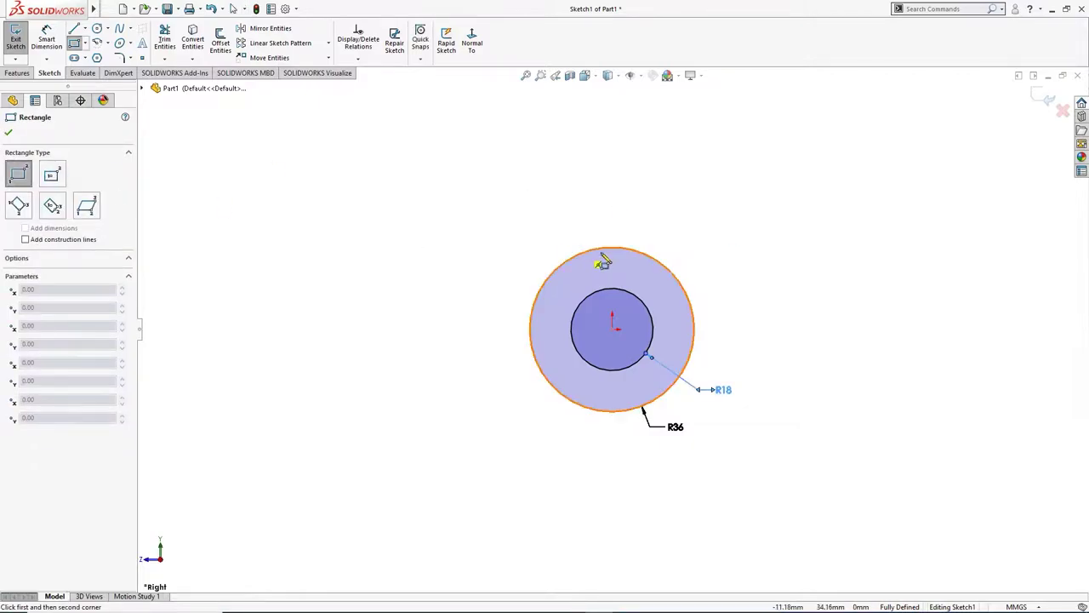
{"action": "left_click", "coordinate": [666, 267]}
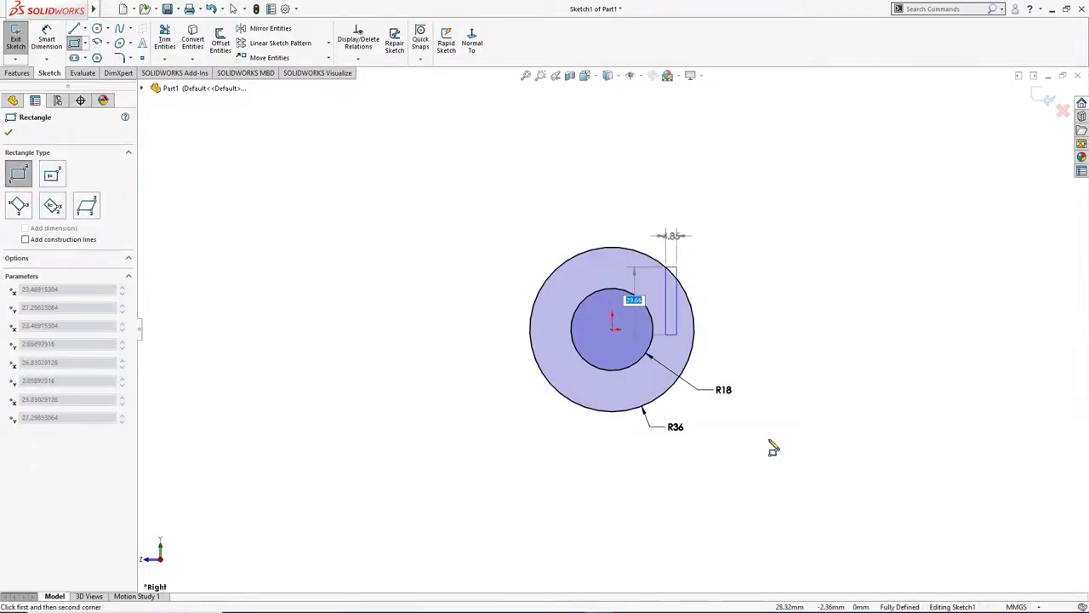
{"action": "left_click", "coordinate": [978, 388]}
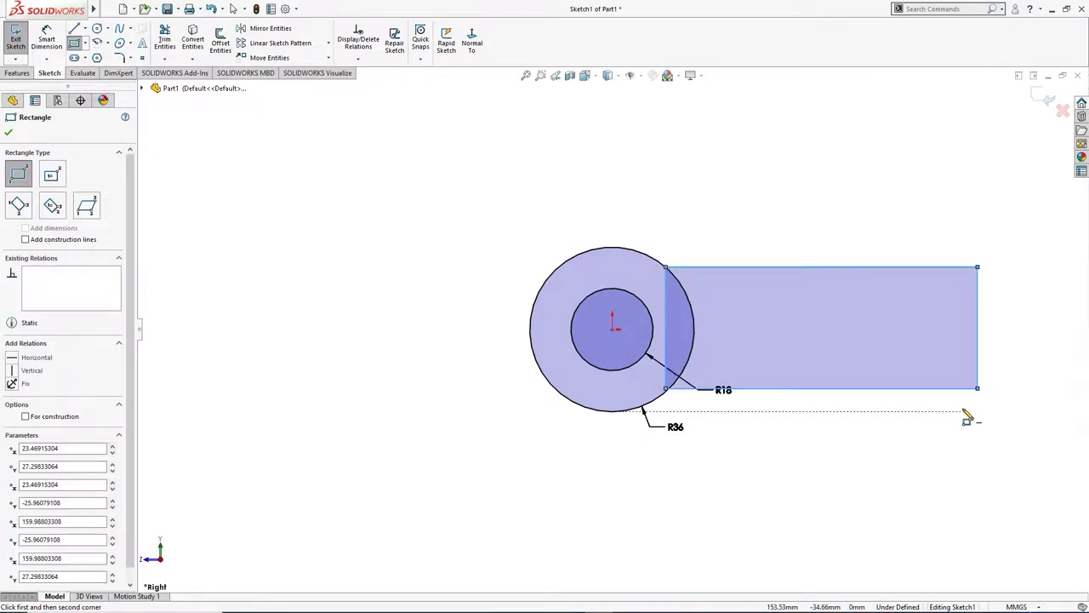
{"action": "key", "text": "Escape"}
- Draw a horizontal construction centerline about 175 mm long from the origin through the rectangle and past its right edge
{"action": "right_click_drag", "start_coordinate": [859, 442], "coordinate": [902, 400]}
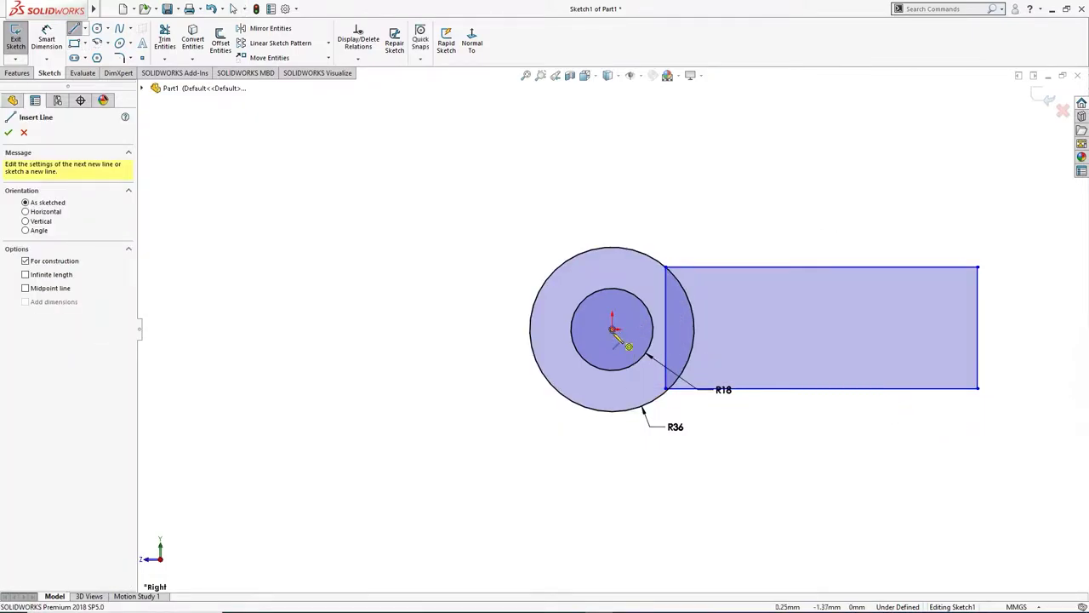
{"action": "left_click_drag", "start_coordinate": [613, 329], "coordinate": [1012, 330]}
{"action": "key", "text": "Escape"}
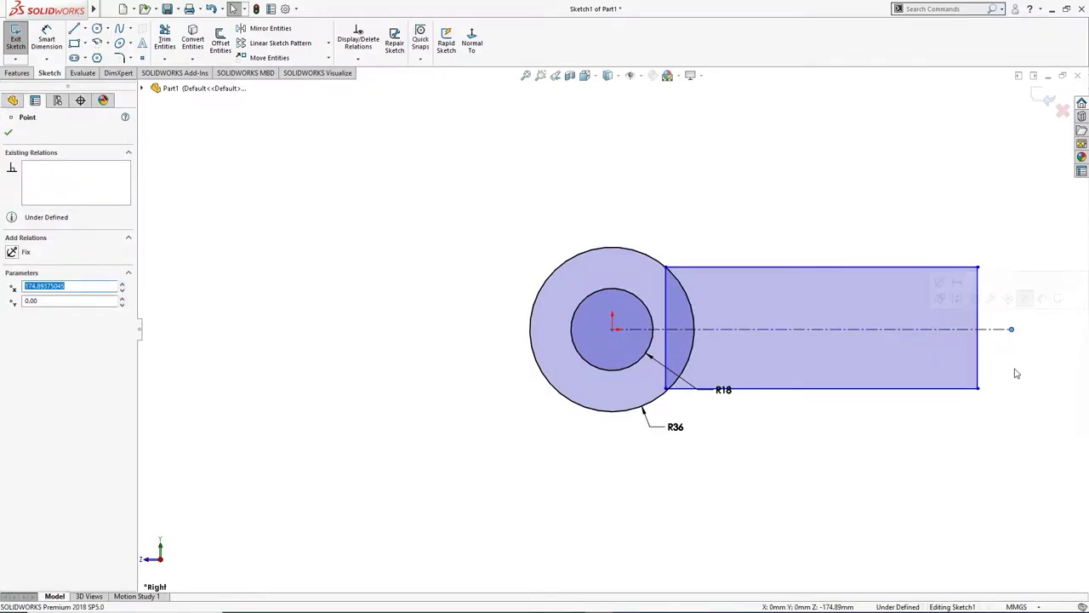
{"action": "key", "text": "Escape"}
{"action": "left_click", "coordinate": [855, 334]}
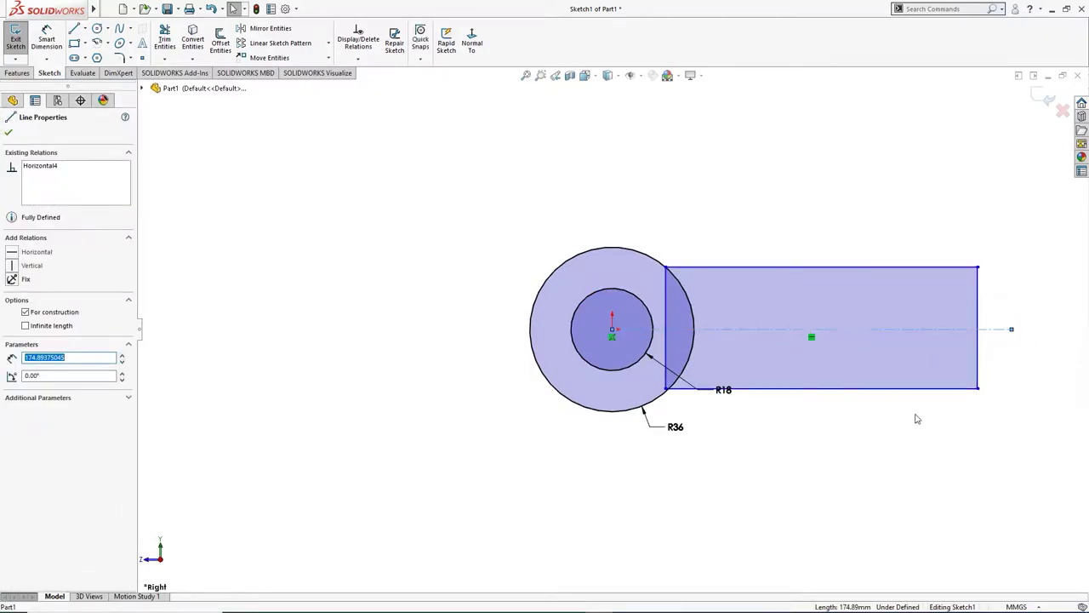
{"action": "left_click", "coordinate": [916, 419]}
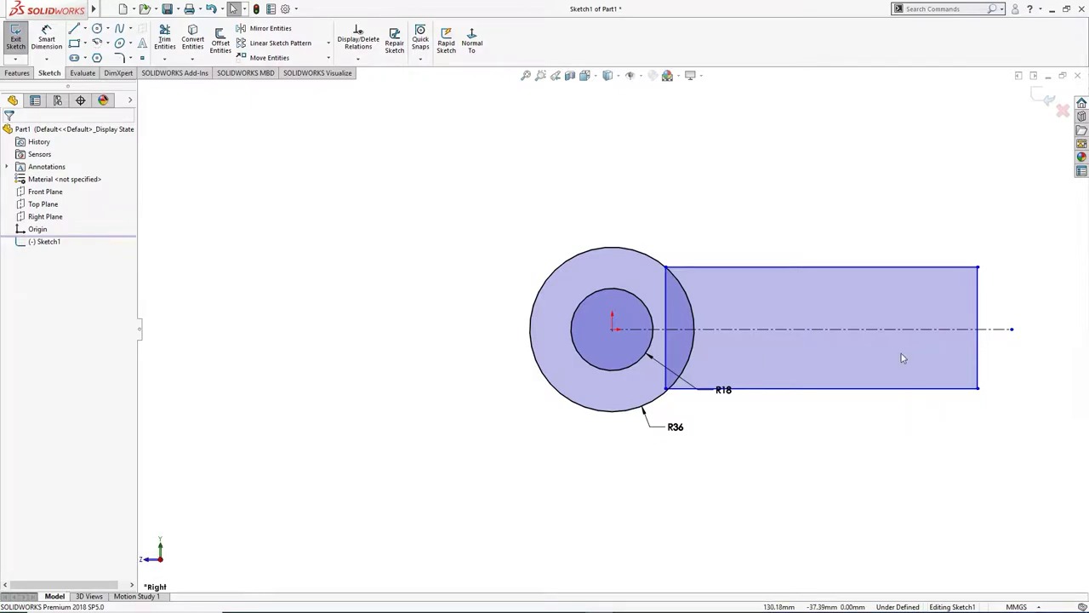
- Make the rectangle's upper and lower edges symmetric about the horizontal centerline
{"action": "left_click_drag", "start_coordinate": [902, 231], "coordinate": [832, 474]}
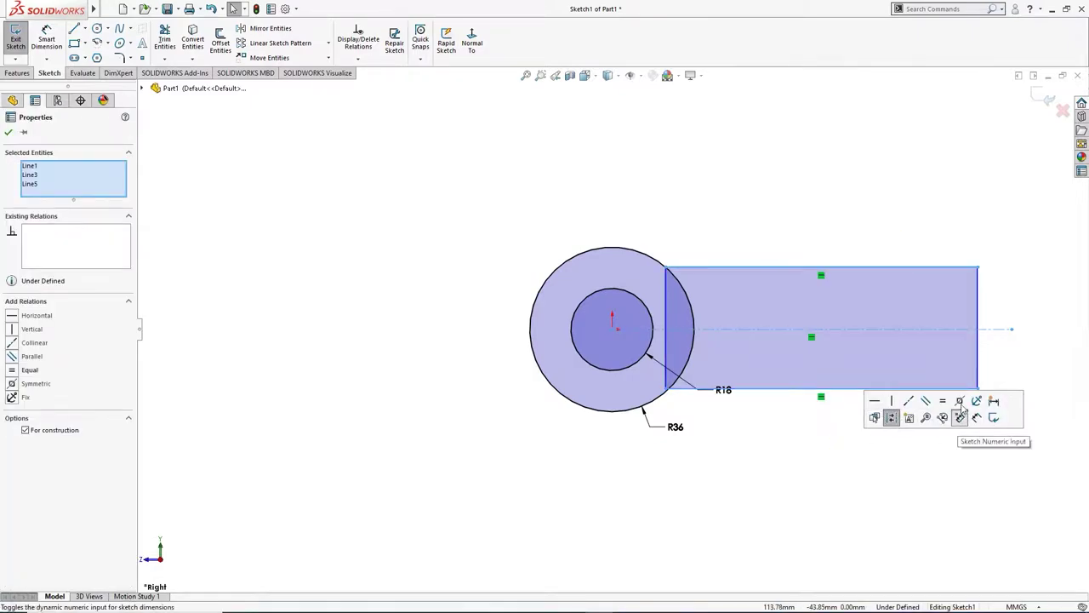
{"action": "left_click", "coordinate": [960, 401]}
{"action": "left_click", "coordinate": [863, 482]}
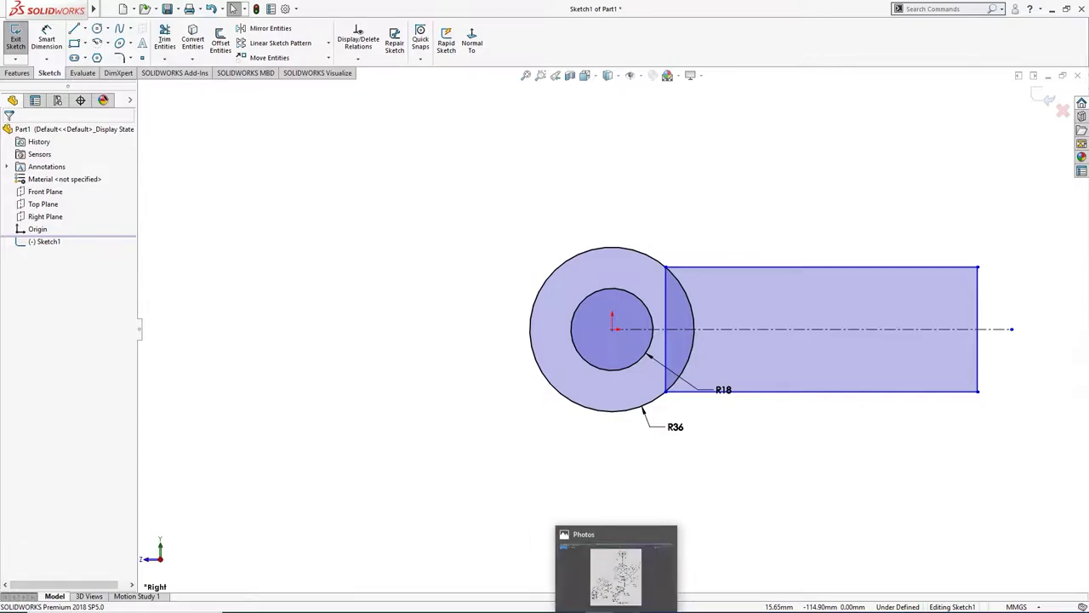
- Consult the knuckle joint drawing in Photos, and dimension the rectangle's far vertical edge 109 mm from the origin in SOLIDWORKS
{"action": "left_click", "coordinate": [628, 611]}
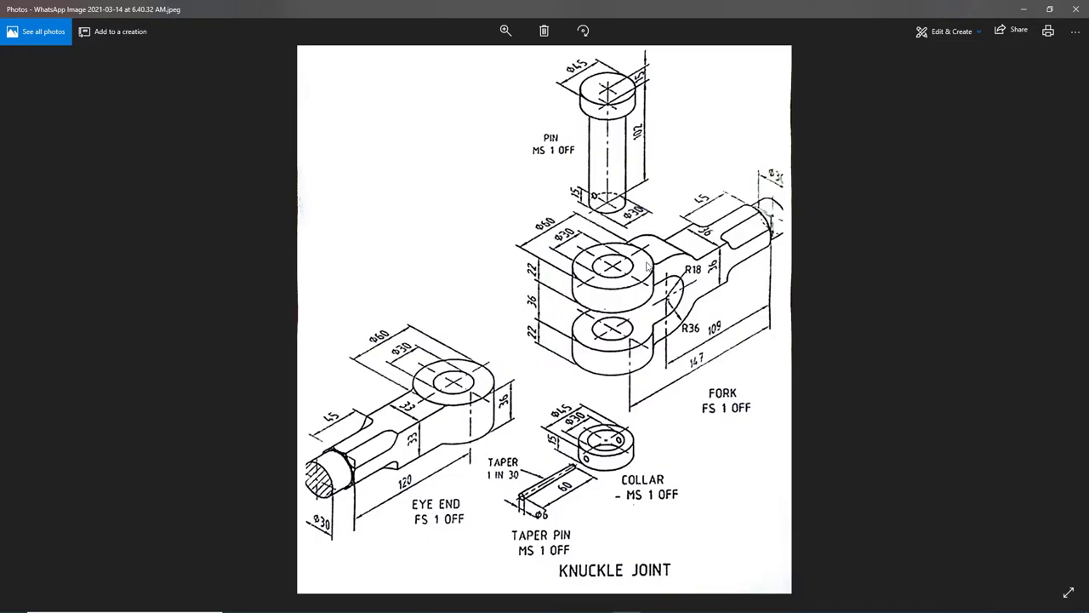
{"action": "left_click", "coordinate": [1024, 8]}
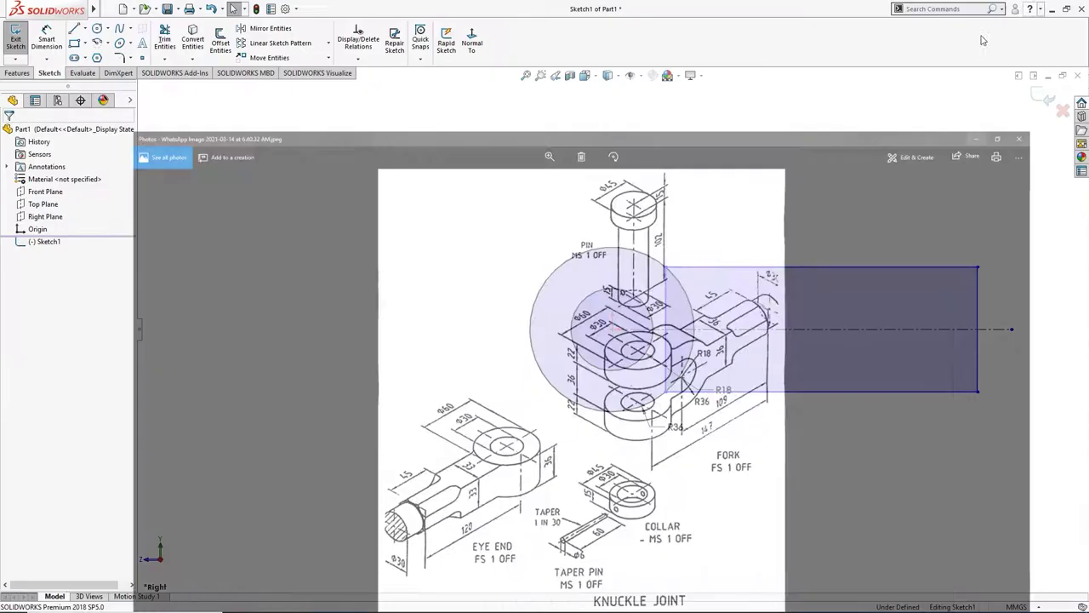
{"action": "right_click_drag", "start_coordinate": [694, 211], "coordinate": [696, 136]}
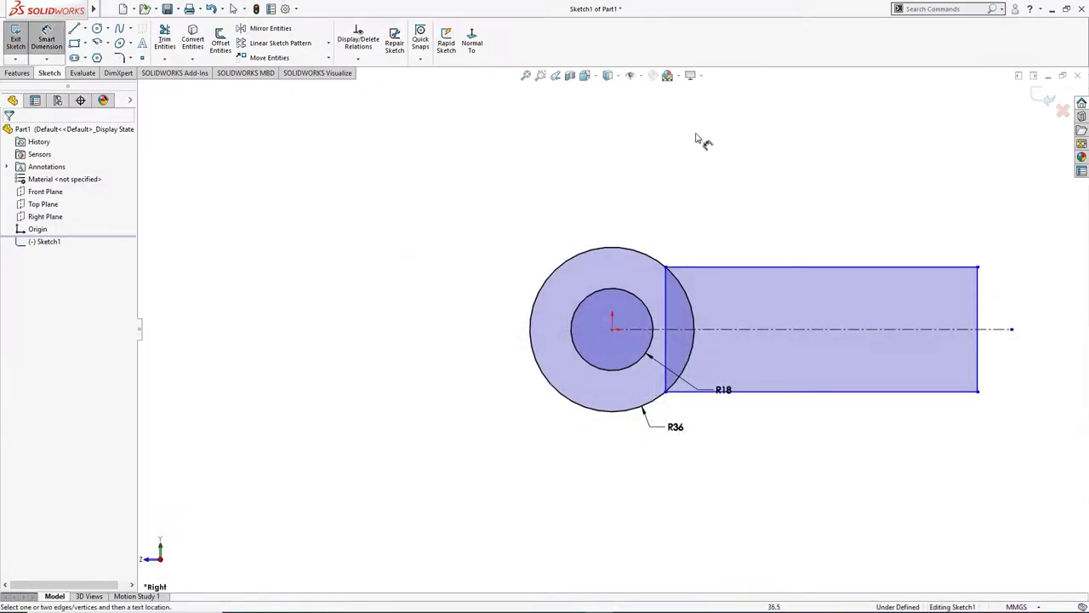
{"action": "left_click", "coordinate": [979, 377]}
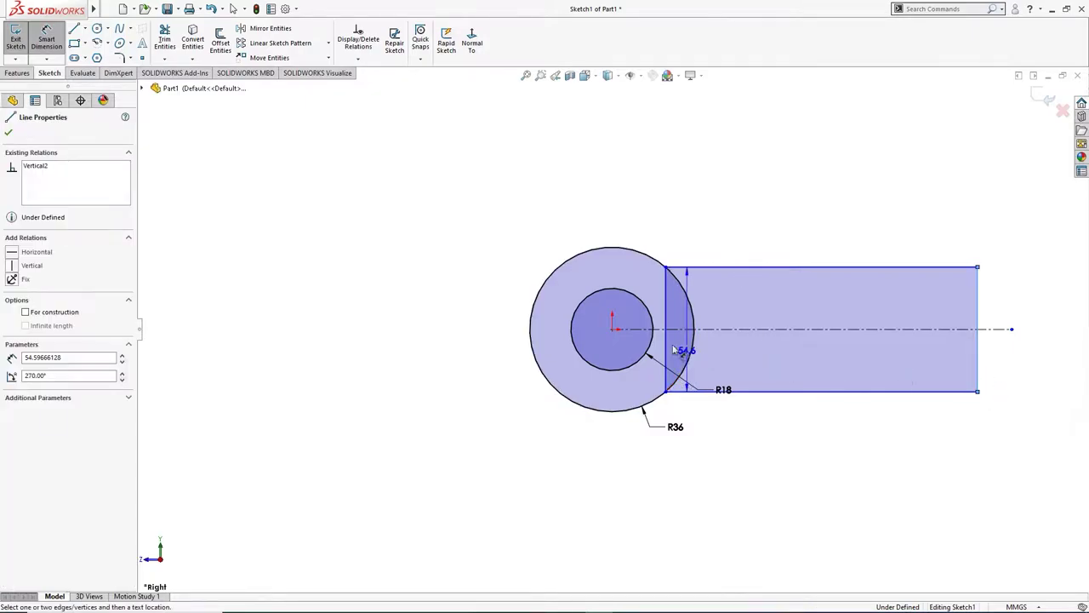
{"action": "left_click", "coordinate": [613, 330]}
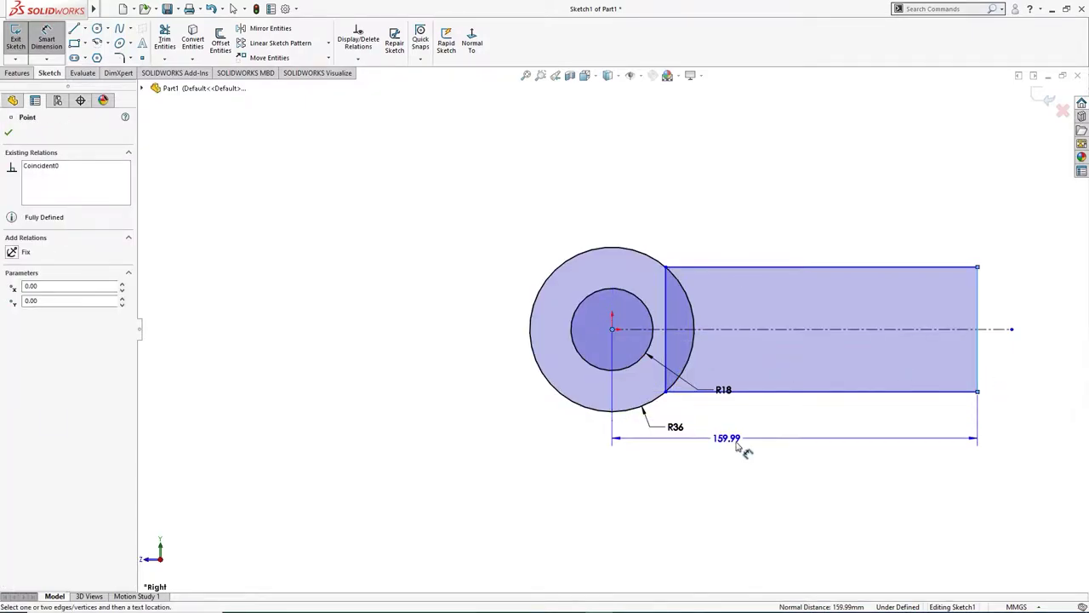
{"action": "left_click", "coordinate": [760, 473]}
{"action": "type", "text": "1"}
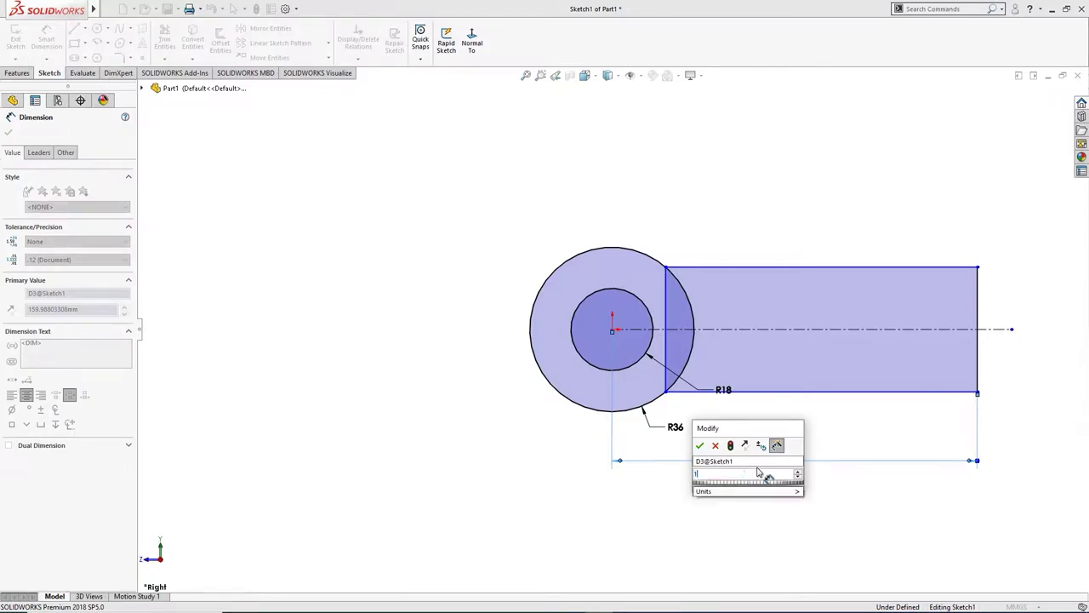
{"action": "type", "text": "09"}
{"action": "key", "text": "Return"}
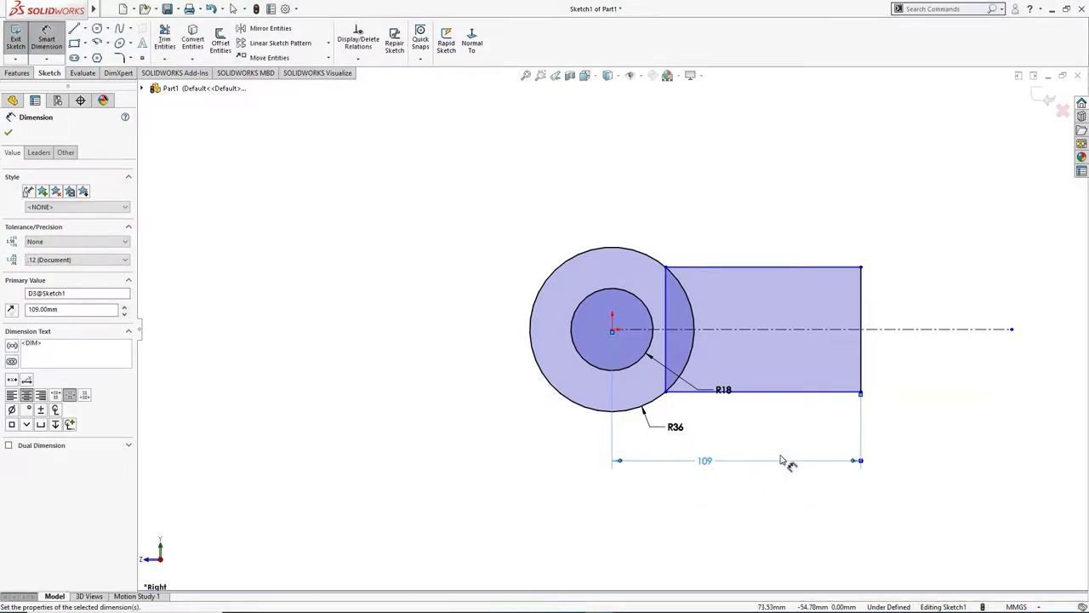
{"action": "key", "text": "Escape"}
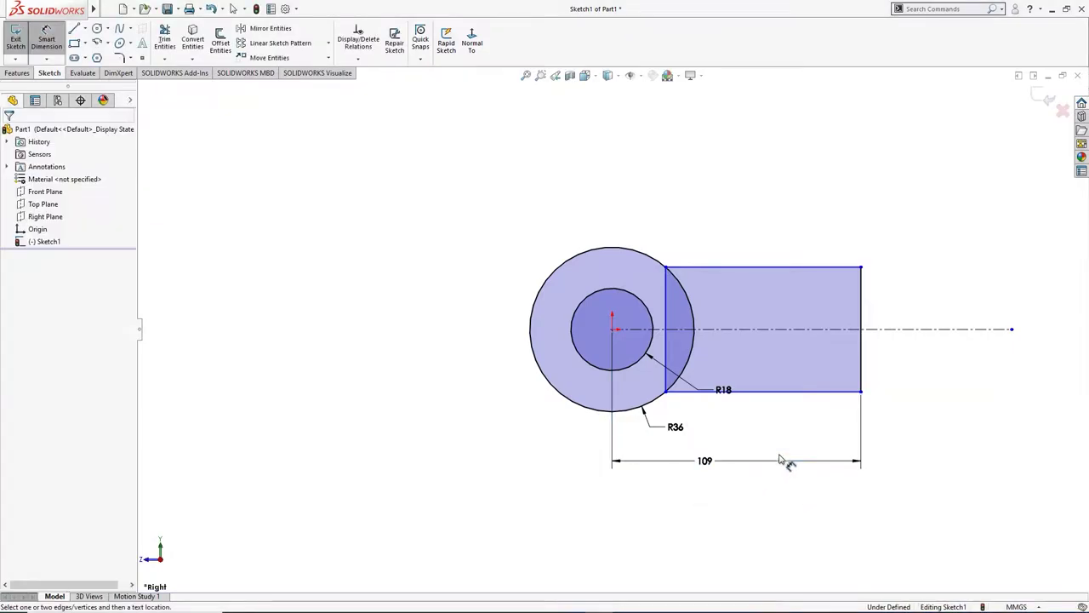
- Draw a vertical midpoint line about 112 mm long, centred on the outer circle's leftmost point
{"action": "right_click", "coordinate": [524, 193]}
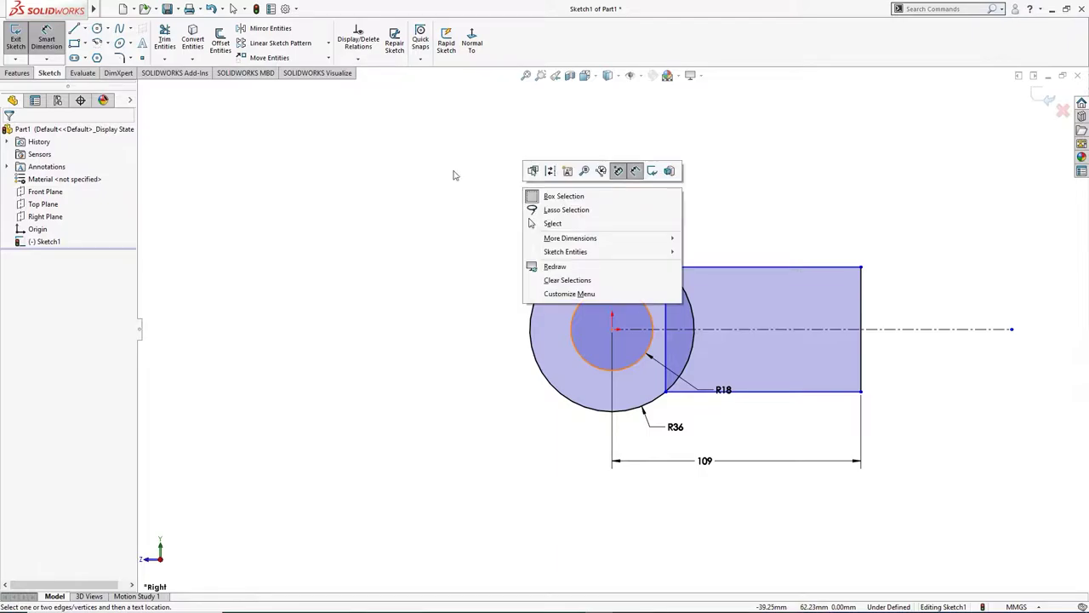
{"action": "left_click", "coordinate": [84, 28]}
{"action": "left_click", "coordinate": [95, 71]}
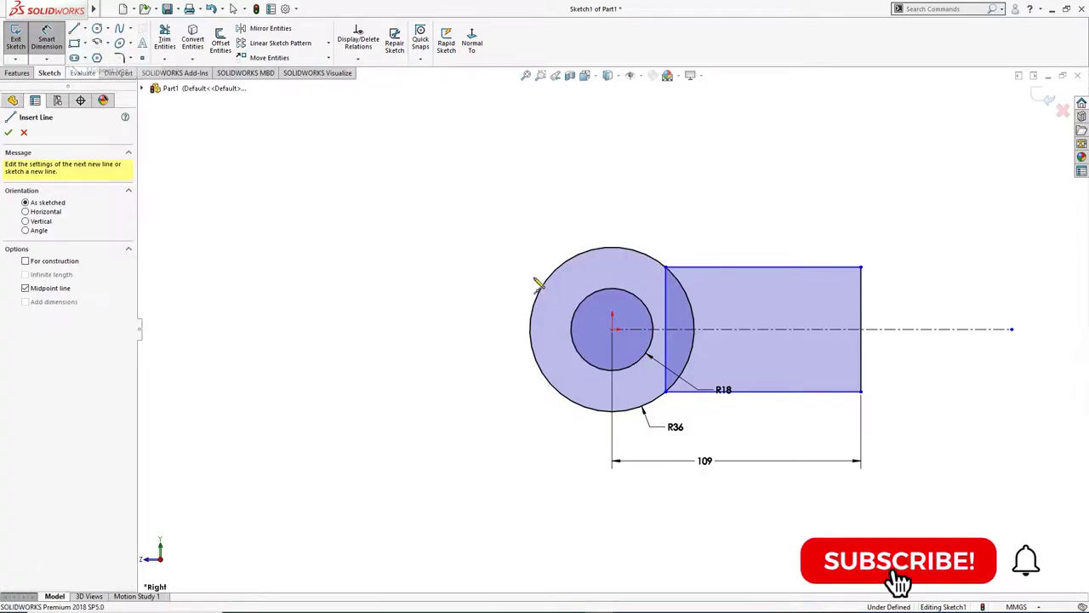
{"action": "left_click", "coordinate": [530, 329]}
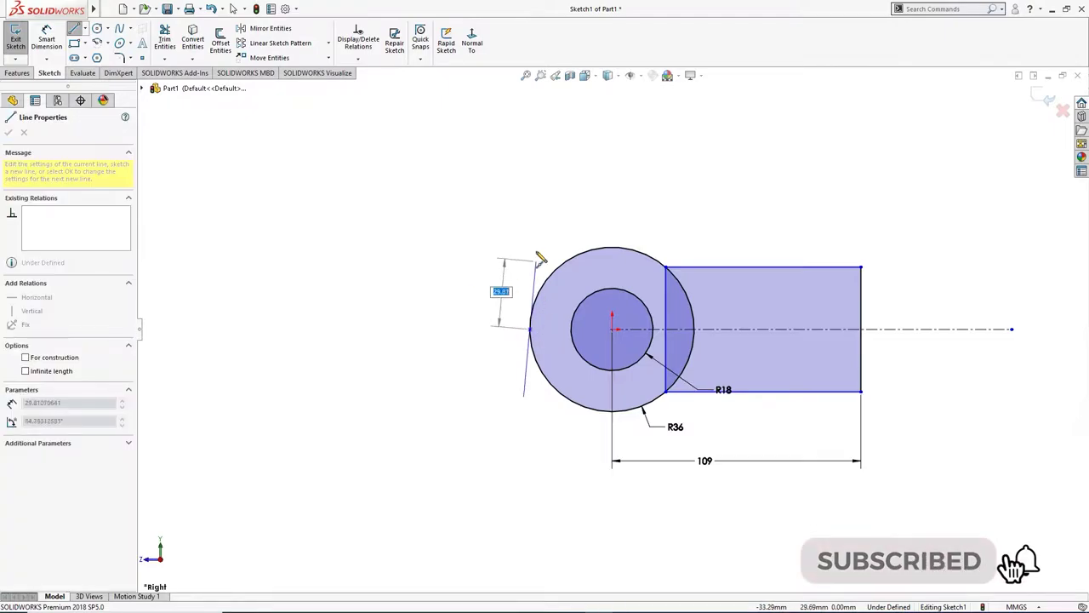
{"action": "left_click", "coordinate": [530, 202]}
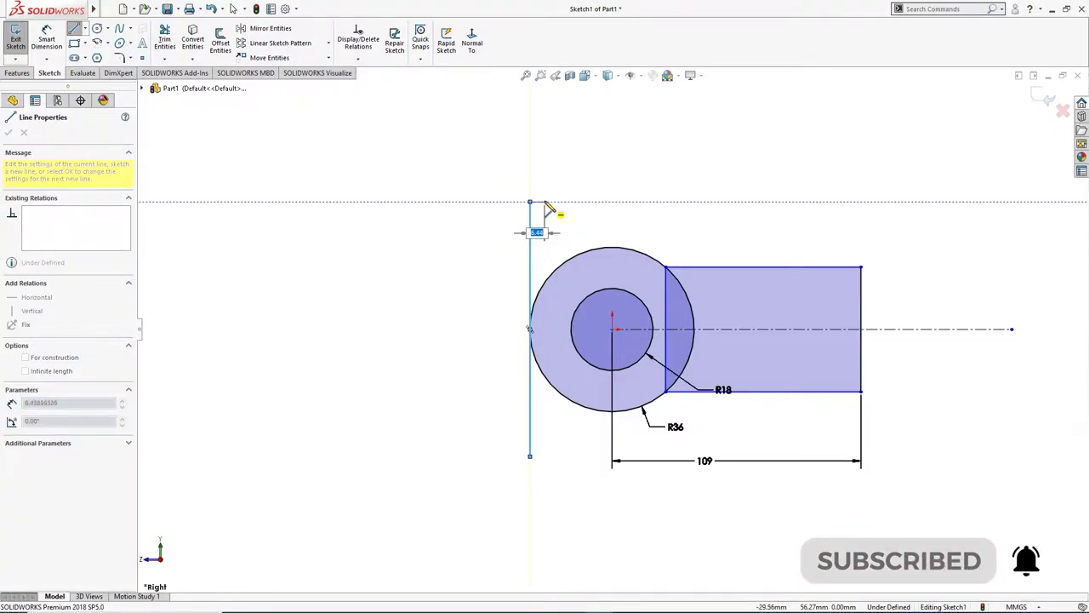
{"action": "key", "text": "Escape"}
- Draw four horizontal lines, about 57 to 76 mm long, leftward from the top and bottom points of both circles, past the vertical line
{"action": "right_click_drag", "start_coordinate": [582, 241], "coordinate": [580, 263]}
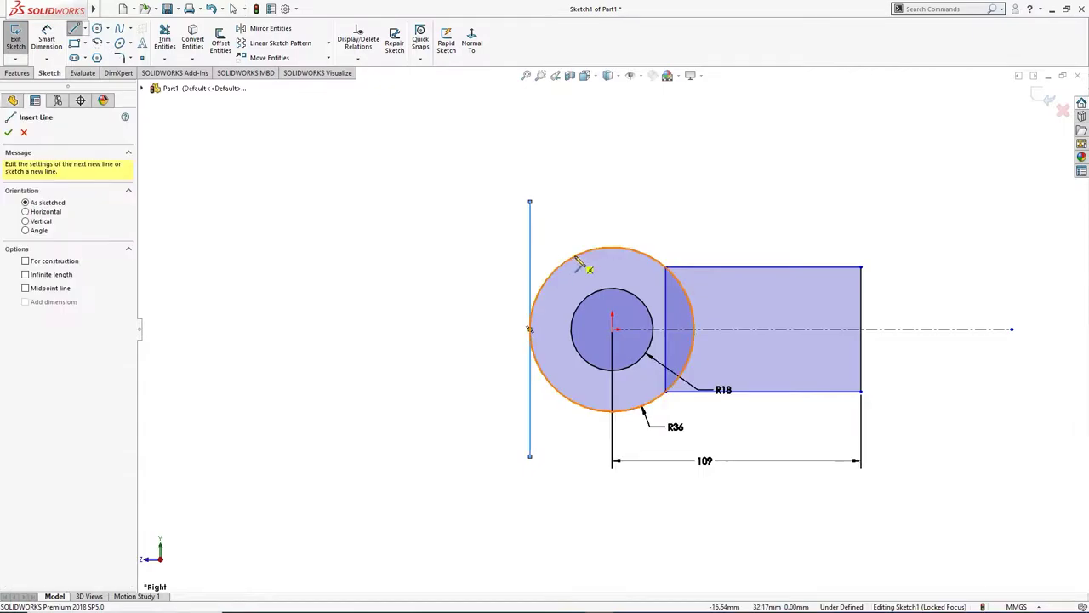
{"action": "left_click", "coordinate": [612, 247]}
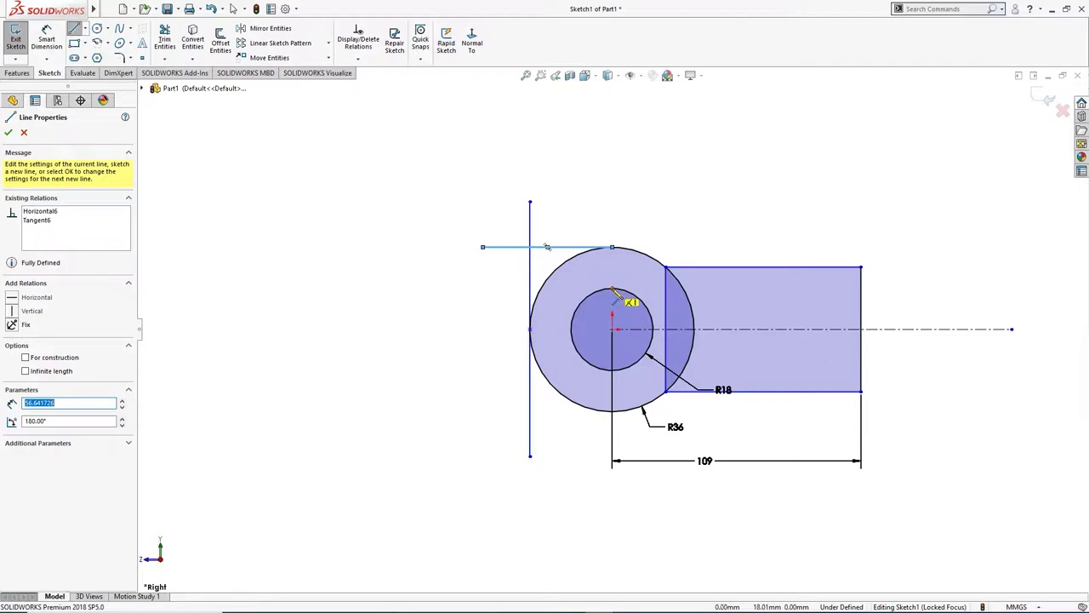
{"action": "double_click", "coordinate": [440, 289]}
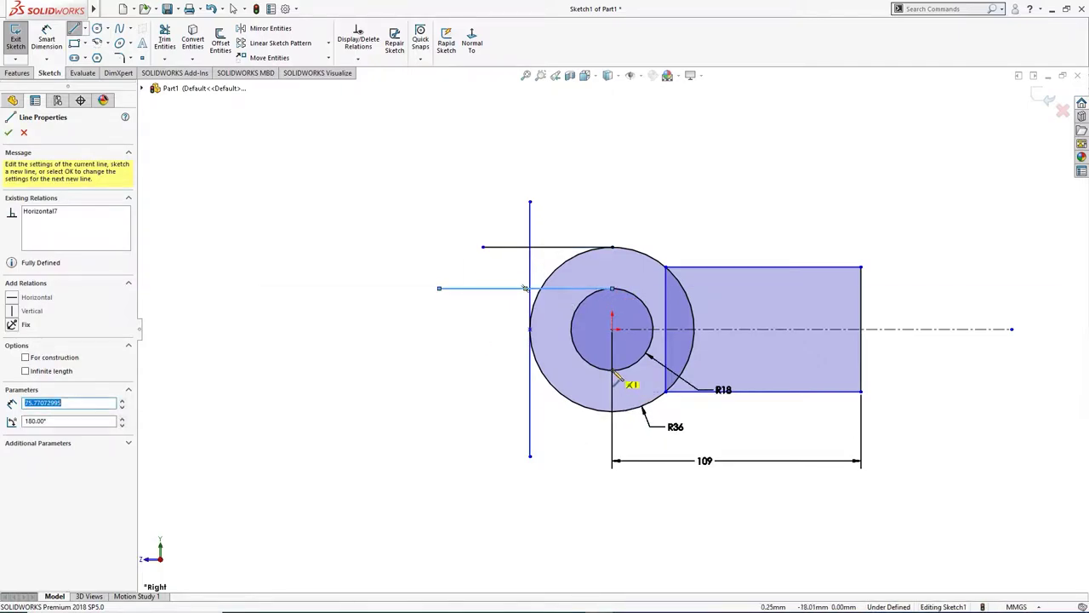
{"action": "left_click", "coordinate": [611, 371]}
{"action": "double_click", "coordinate": [450, 371]}
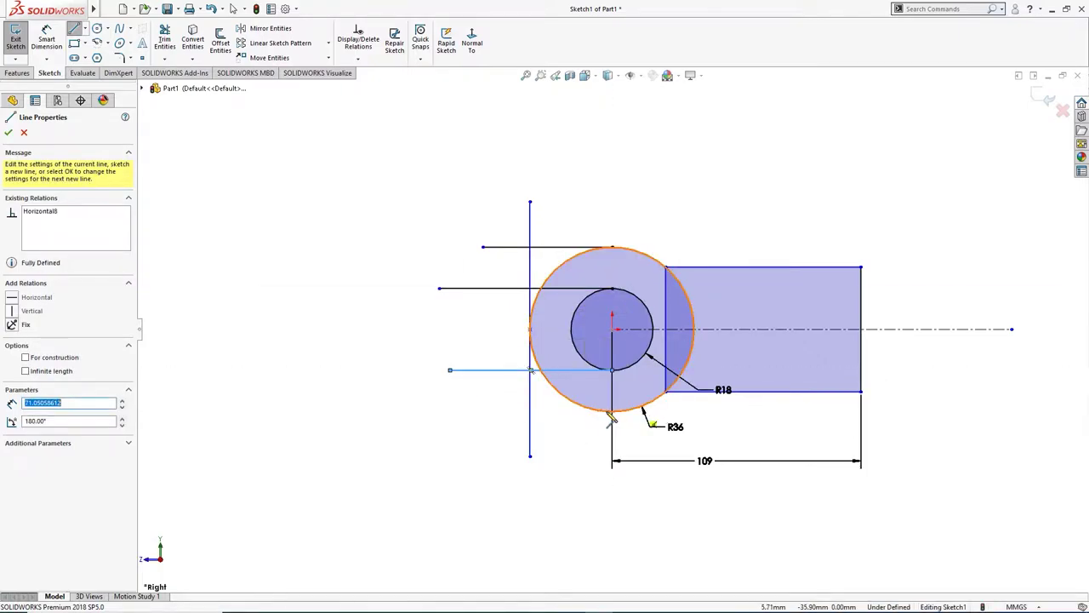
{"action": "left_click", "coordinate": [612, 412]}
{"action": "double_click", "coordinate": [461, 411]}
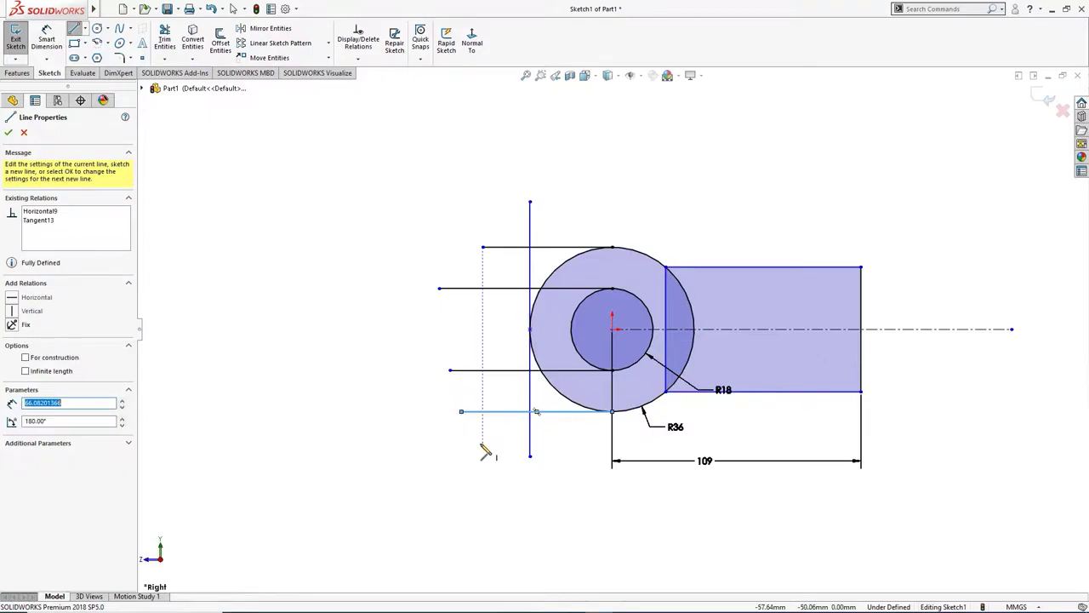
{"action": "key", "text": "Escape"}
- Trim the overhanging ends of the four horizontal lines and of the vertical line where they cross
{"action": "key", "text": "t"}
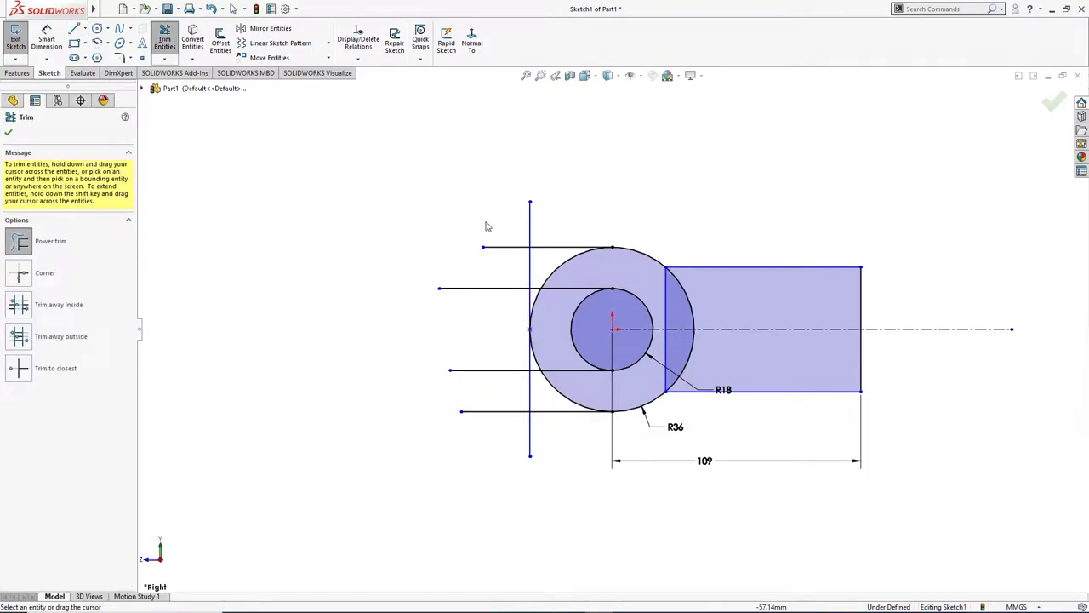
{"action": "left_click_drag", "start_coordinate": [487, 226], "coordinate": [484, 446]}
{"action": "left_click_drag", "start_coordinate": [548, 228], "coordinate": [362, 230]}
{"action": "left_click_drag", "start_coordinate": [549, 443], "coordinate": [474, 465]}
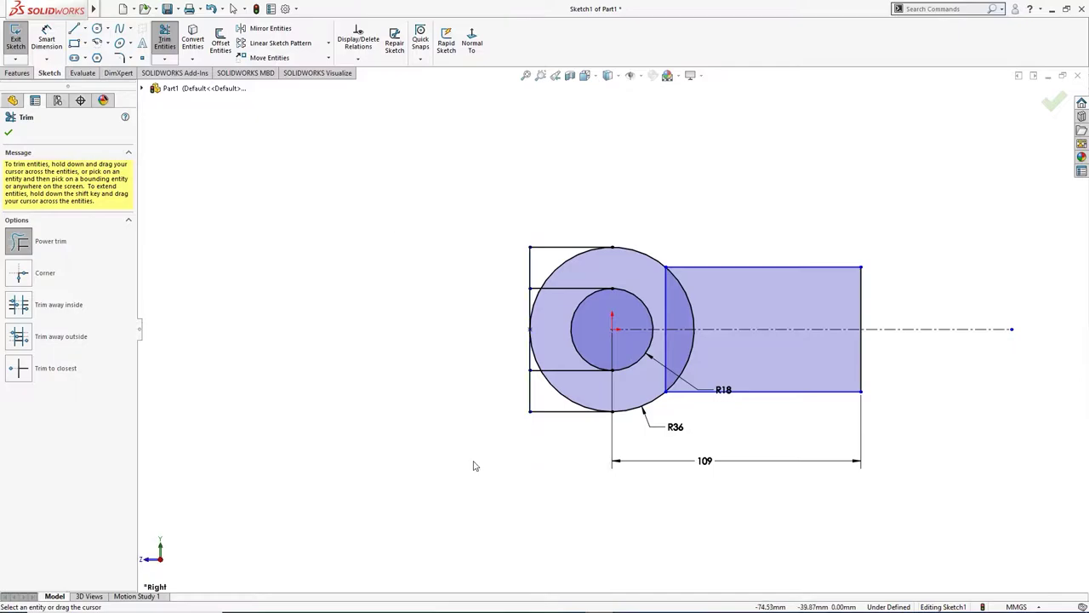
- Trim both circles' left halves, the vertical line between the arms, and the outer arc and rectangle edge inside the shank, leaving a fork outline
{"action": "mouse_move", "coordinate": [491, 341]}
{"action": "left_mouse_down"}
{"action": "mouse_move", "coordinate": [556, 334]}
{"action": "mouse_move", "coordinate": [577, 319]}
{"action": "left_mouse_up"}
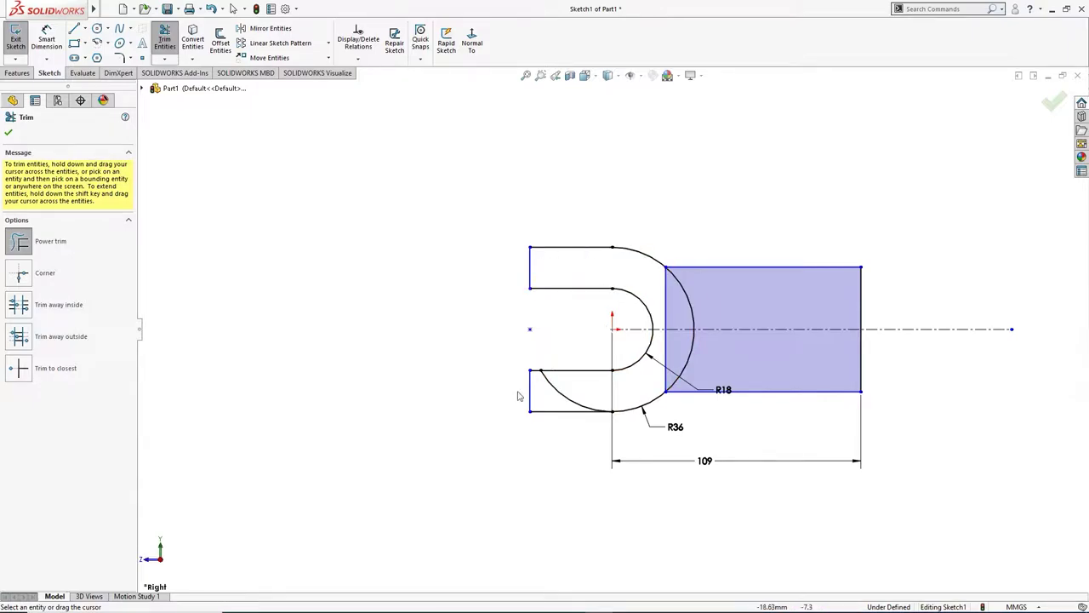
{"action": "left_click_drag", "start_coordinate": [561, 391], "coordinate": [705, 374]}
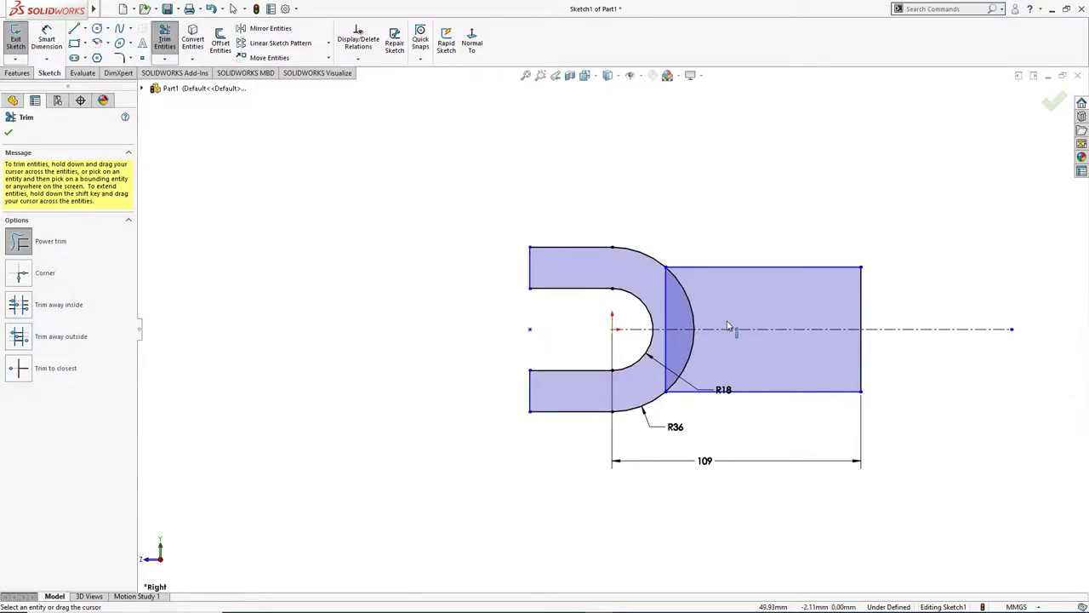
{"action": "left_click_drag", "start_coordinate": [716, 295], "coordinate": [657, 317]}
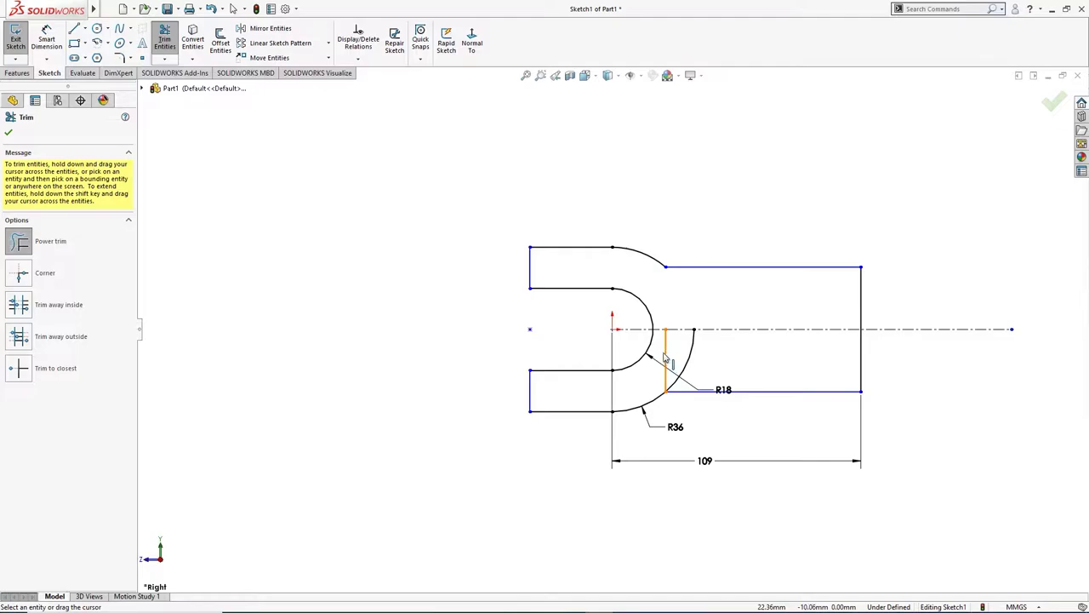
{"action": "mouse_move", "coordinate": [666, 357]}
{"action": "left_mouse_down"}
{"action": "mouse_move", "coordinate": [705, 360]}
{"action": "mouse_move", "coordinate": [610, 365]}
{"action": "mouse_move", "coordinate": [659, 366]}
{"action": "left_mouse_up"}
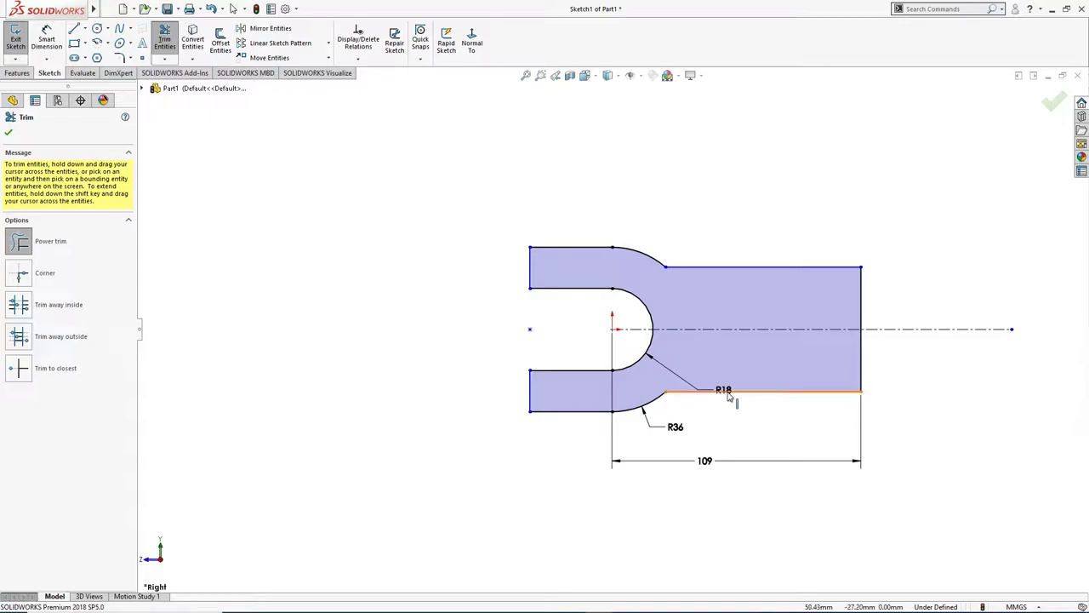
{"action": "key", "text": "Escape"}
- Move the R18 and R36 labels below the fork profile, and dimension the shank's end edge as 36 mm
{"action": "left_click_drag", "start_coordinate": [734, 393], "coordinate": [733, 417]}
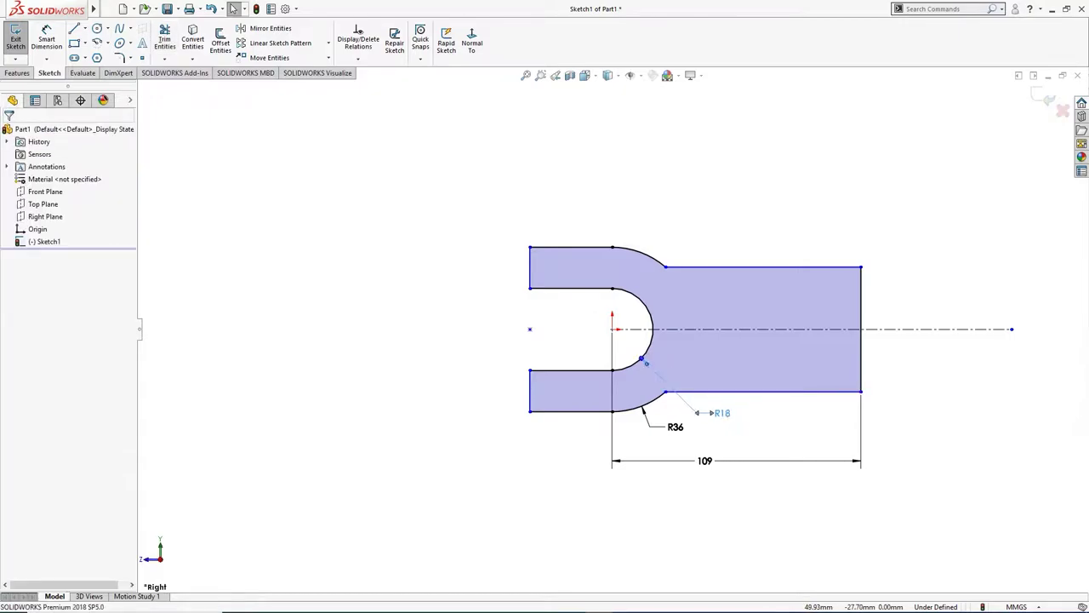
{"action": "left_click", "coordinate": [668, 444]}
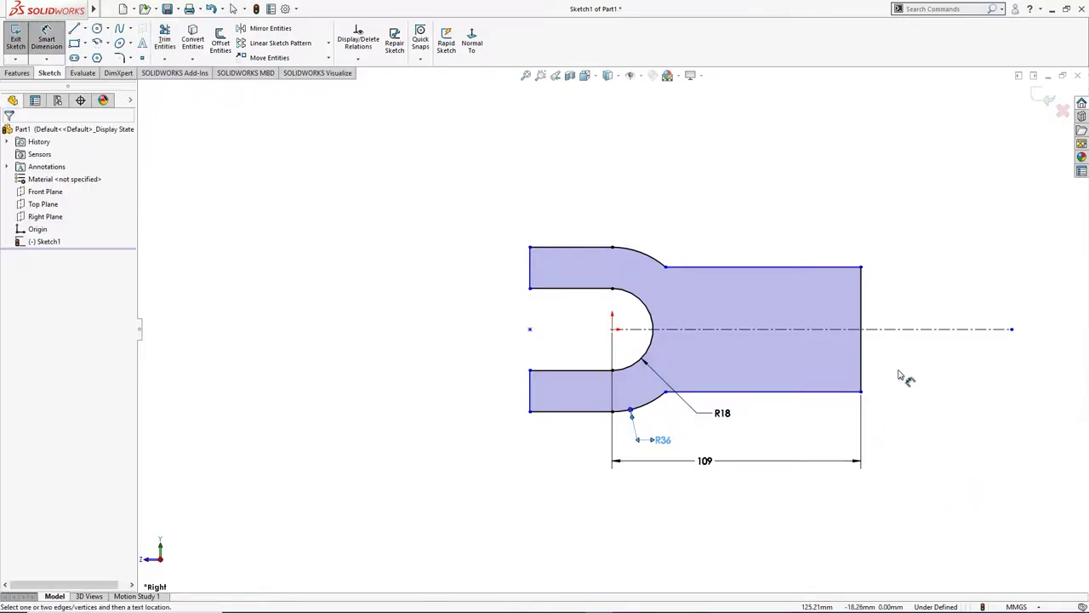
{"action": "left_click", "coordinate": [862, 370]}
{"action": "left_click", "coordinate": [902, 375]}
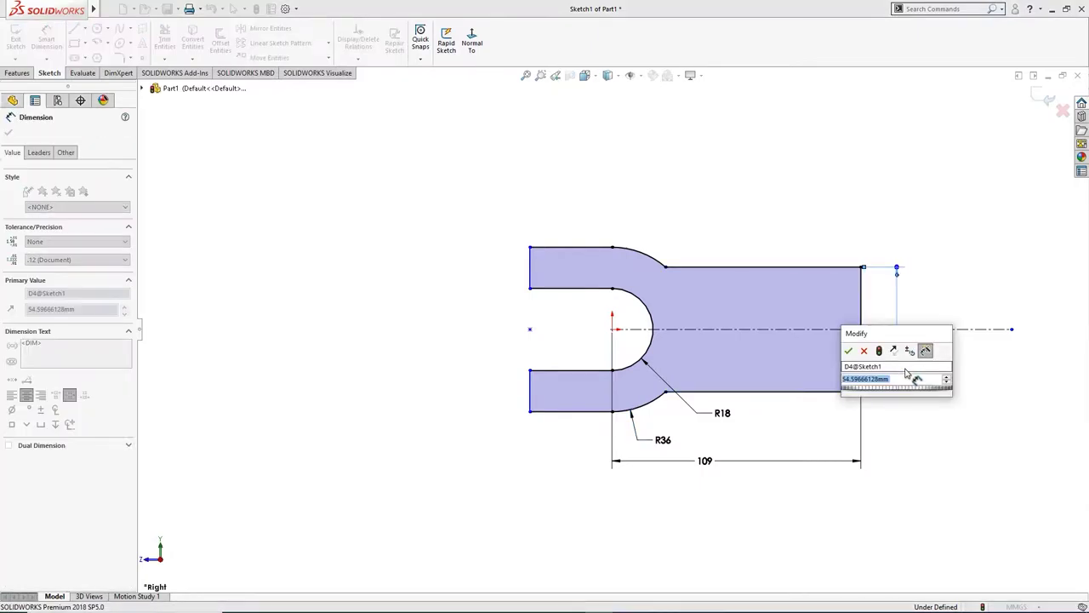
{"action": "type", "text": "36"}
{"action": "key", "text": "Return"}
{"action": "left_click", "coordinate": [893, 380]}
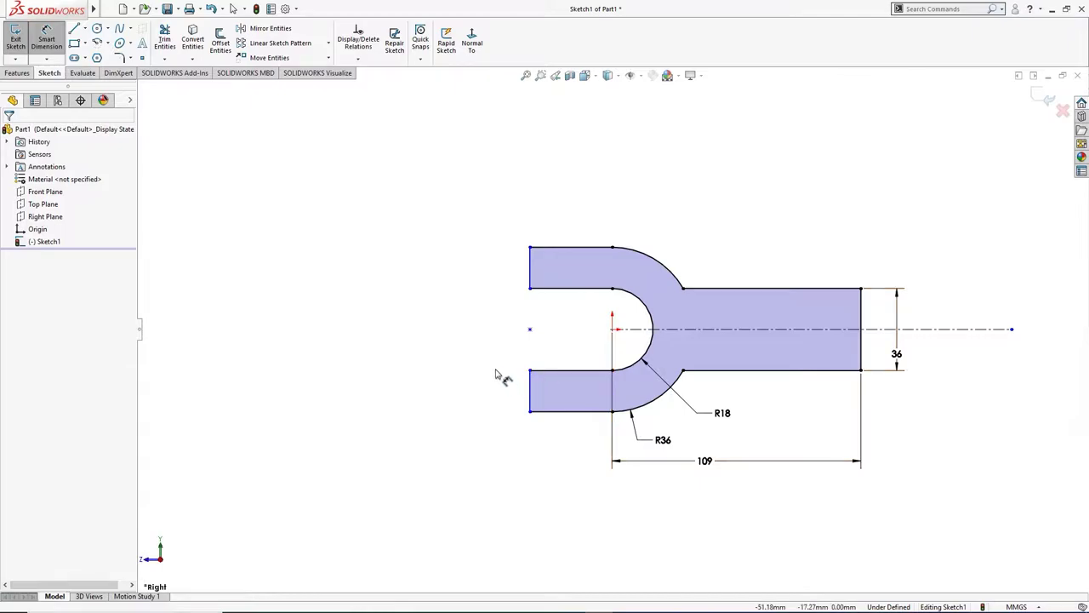
{"action": "key", "text": "Escape"}
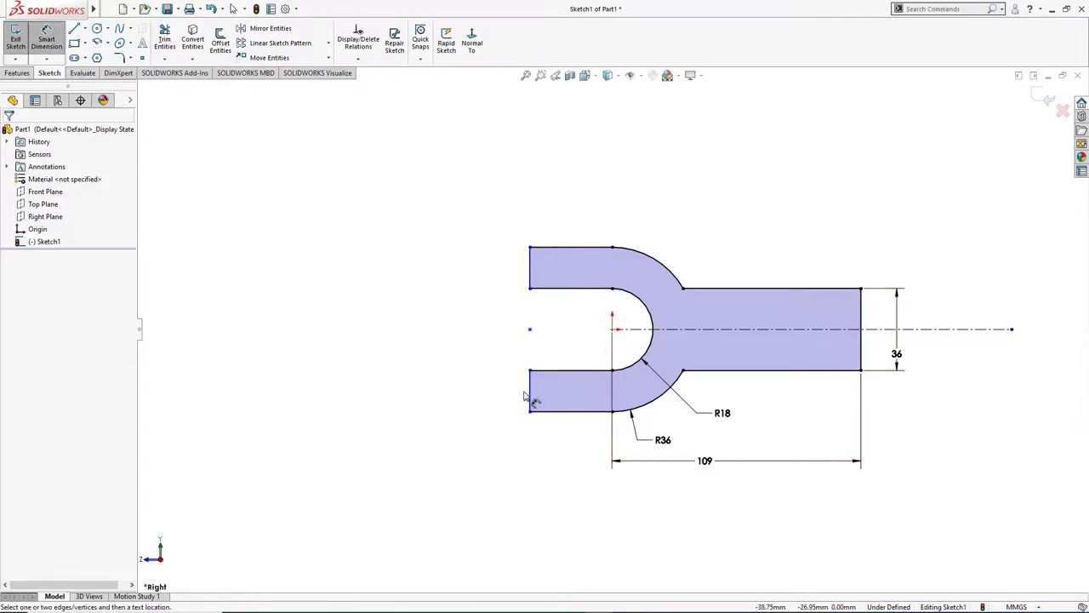
- Dimension the horizontal distance from the lower arm's open end to the origin, placing the dimension below the profile
{"action": "left_click", "coordinate": [529, 397]}
{"action": "left_click", "coordinate": [611, 328]}
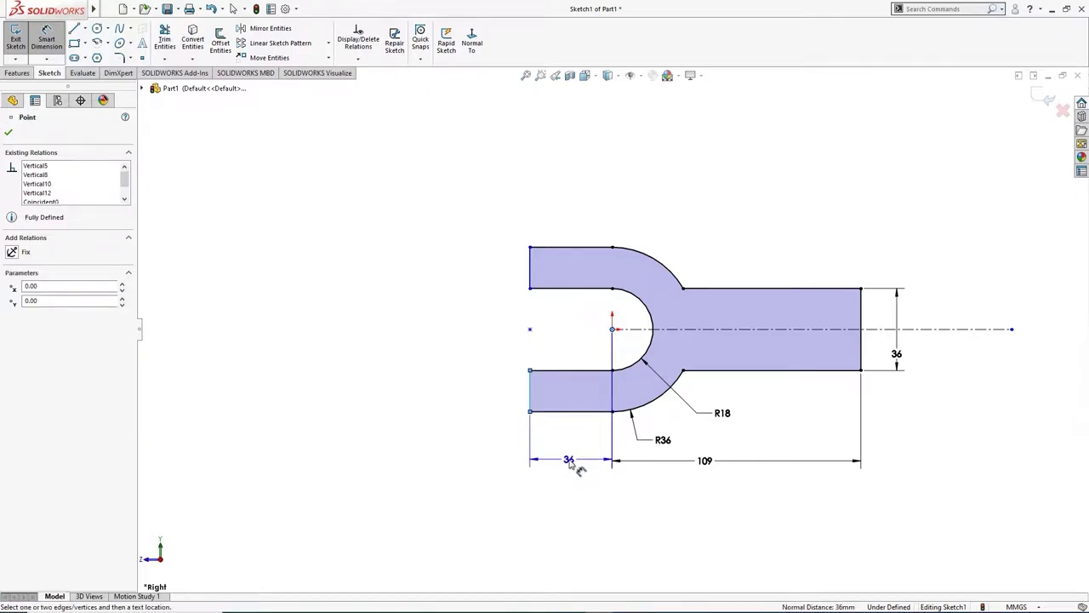
{"action": "left_click", "coordinate": [563, 464]}
{"action": "left_click", "coordinate": [521, 444]}
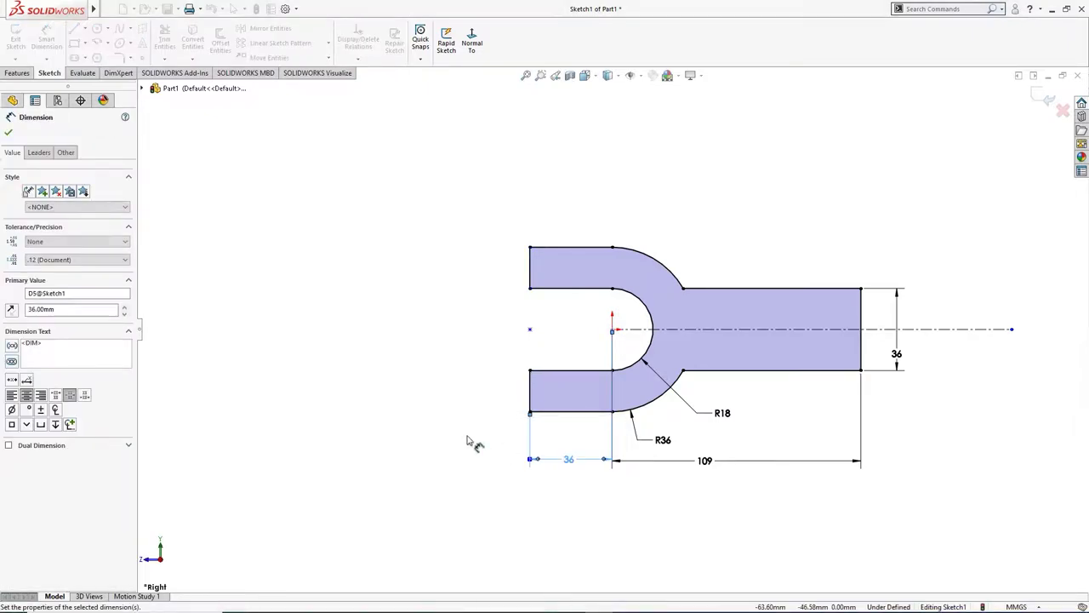
- Extrude the fork profile 36 mm with the Mid Plane end condition
{"action": "right_click_drag", "start_coordinate": [436, 231], "coordinate": [436, 317]}
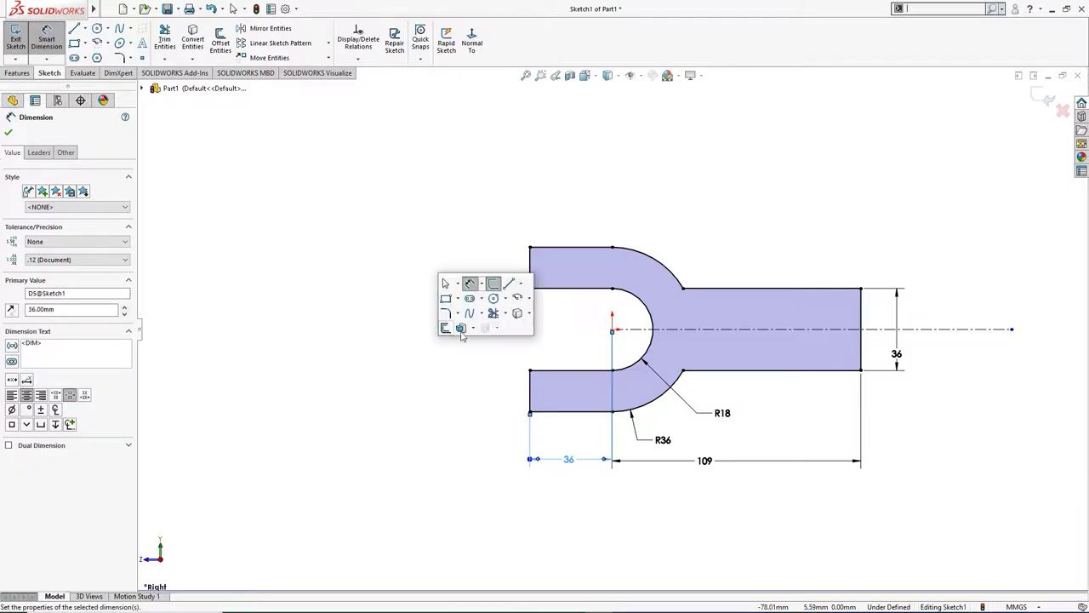
{"action": "left_click", "coordinate": [461, 327]}
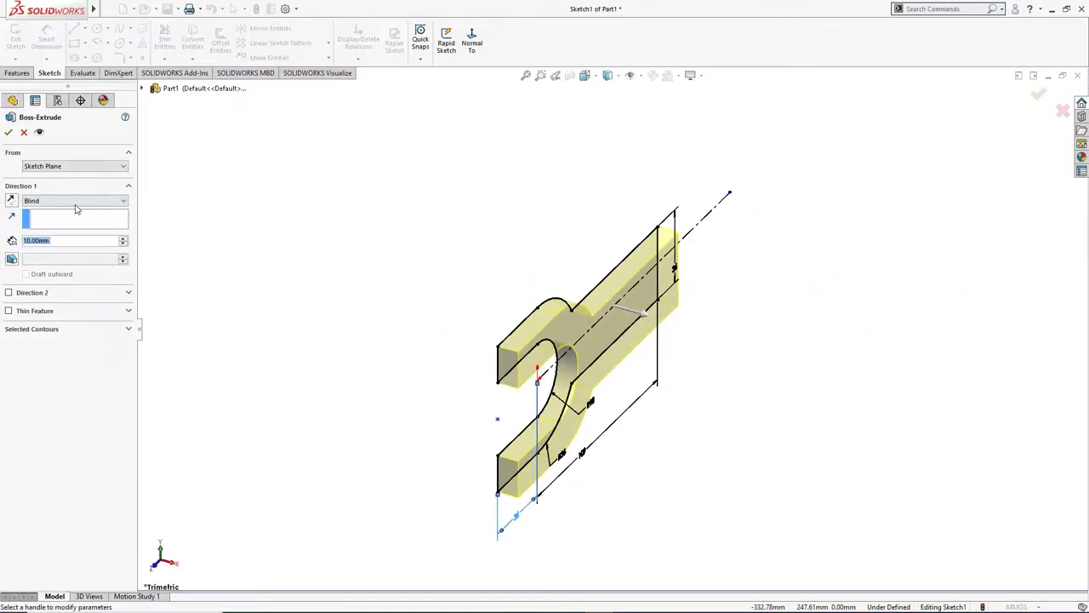
{"action": "left_click", "coordinate": [74, 203]}
{"action": "left_click", "coordinate": [71, 247]}
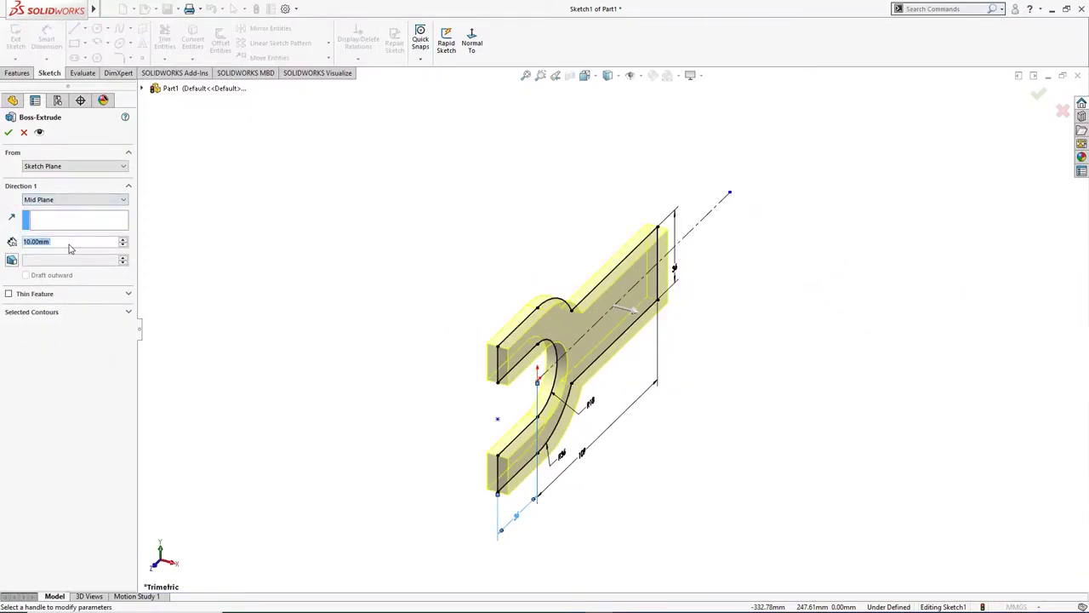
{"action": "type", "text": "36"}
{"action": "key", "text": "Return"}
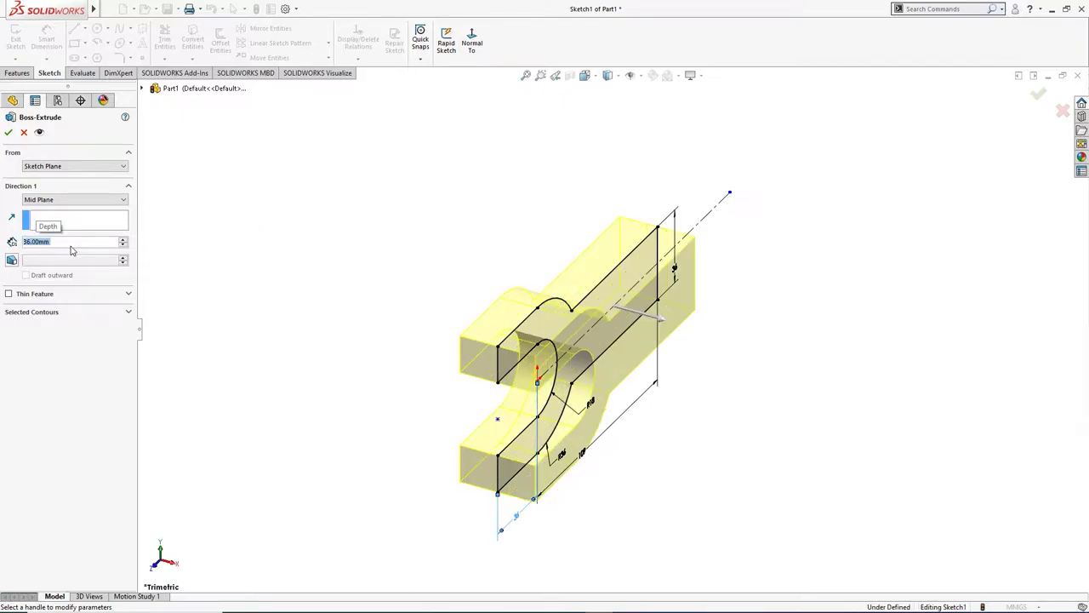
{"action": "left_click", "coordinate": [9, 133]}
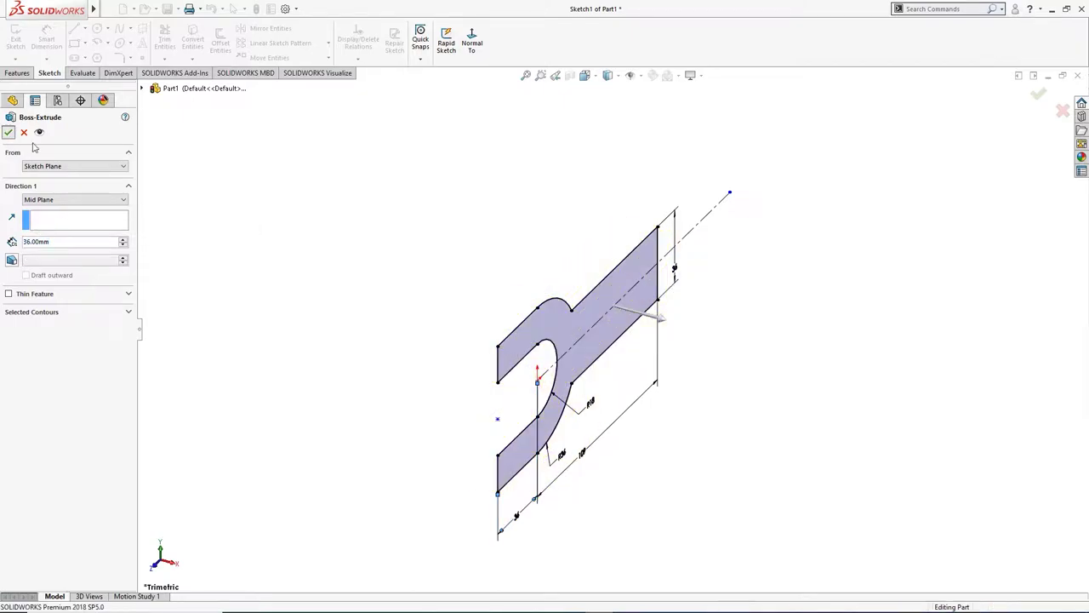
- Start a sketch on the Top Plane and draw a 30 mm diameter circle vertically in line with the origin, toward the open end
{"action": "middle_click_drag", "start_coordinate": [301, 272], "coordinate": [246, 263]}
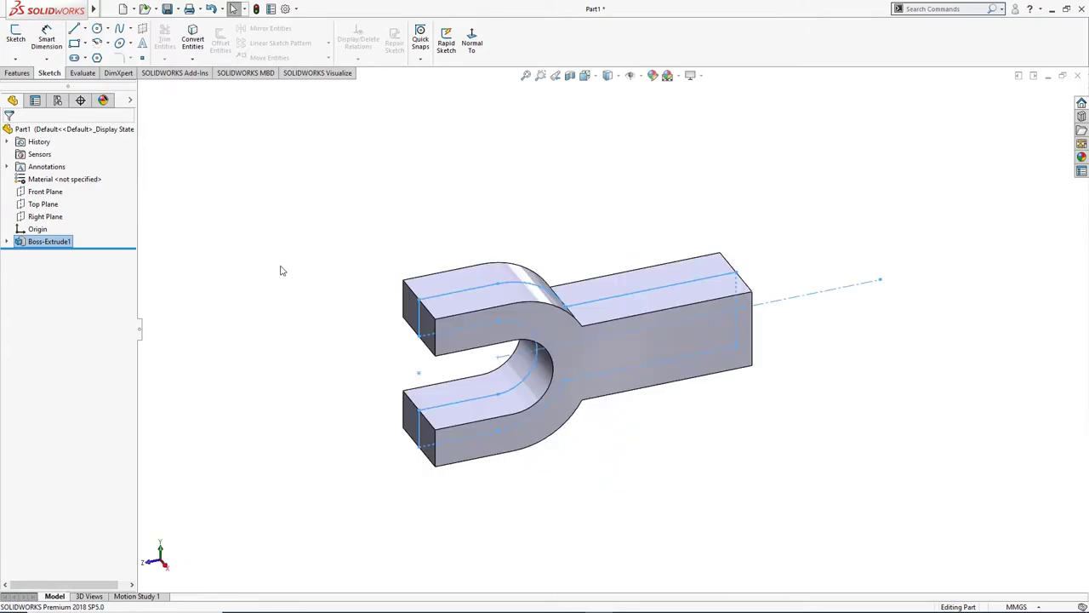
{"action": "left_click", "coordinate": [281, 271]}
{"action": "left_click", "coordinate": [45, 204]}
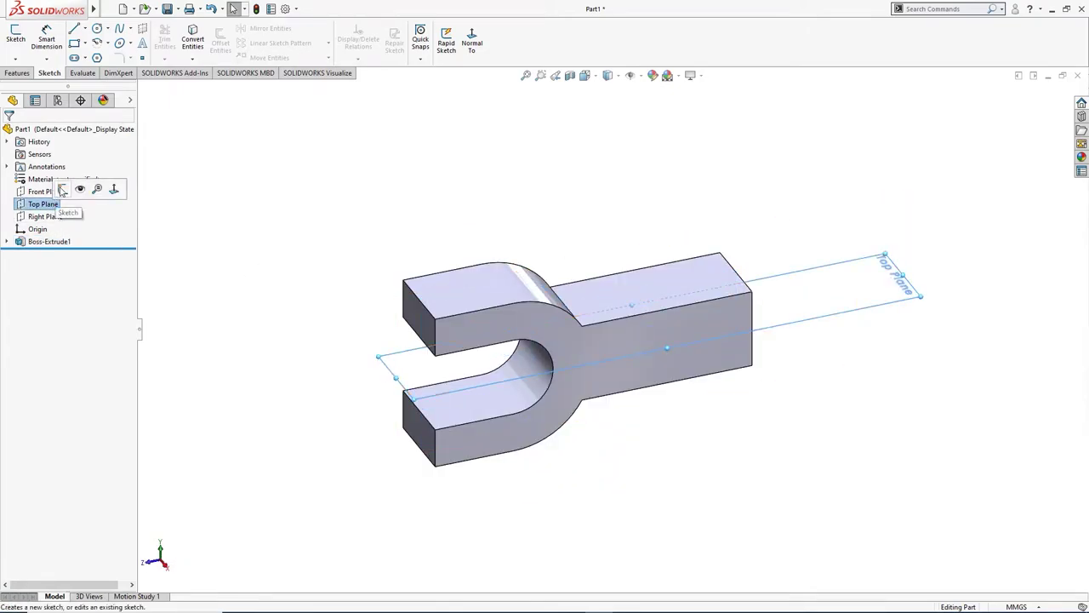
{"action": "left_click", "coordinate": [62, 189]}
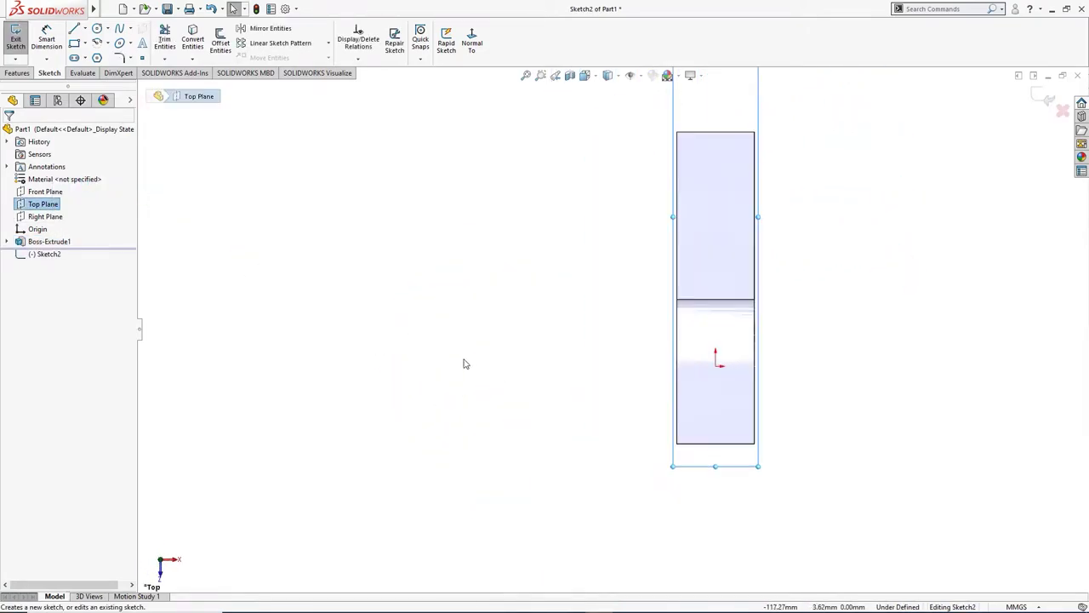
{"action": "right_click_drag", "start_coordinate": [464, 360], "coordinate": [576, 353]}
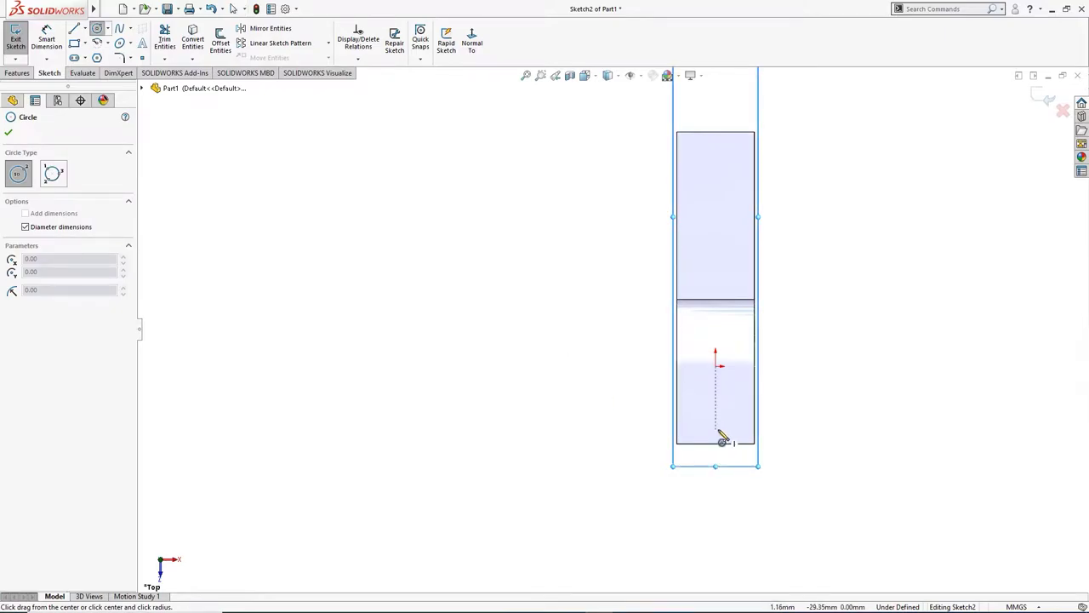
{"action": "left_click", "coordinate": [716, 406]}
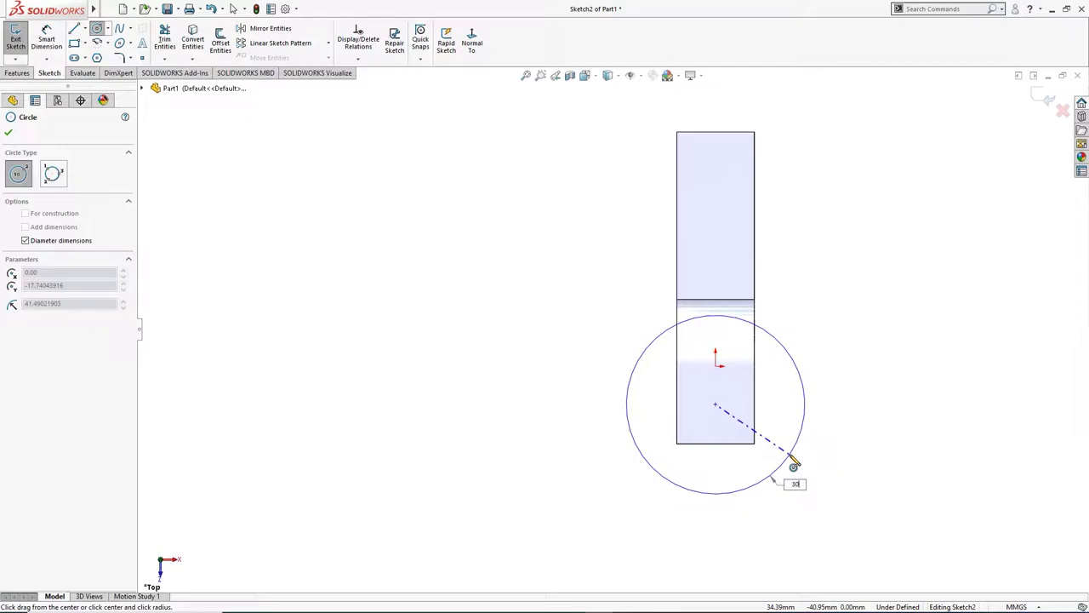
{"action": "type", "text": "30"}
{"action": "key", "text": "Return"}
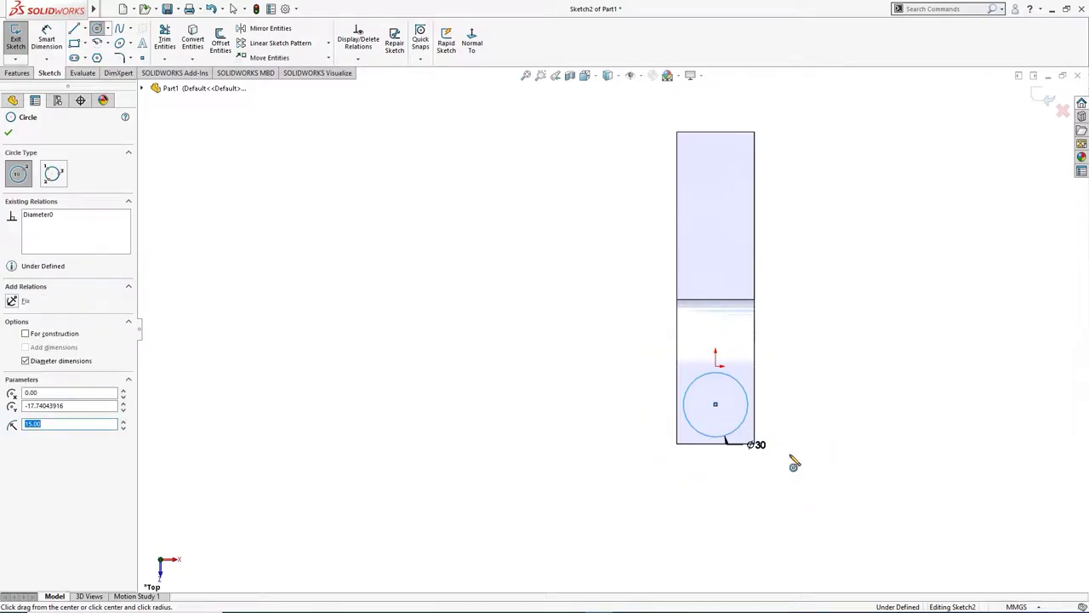
- Draw a concentric 60 mm diameter circle around the 30 mm circle
{"action": "left_click", "coordinate": [716, 404]}
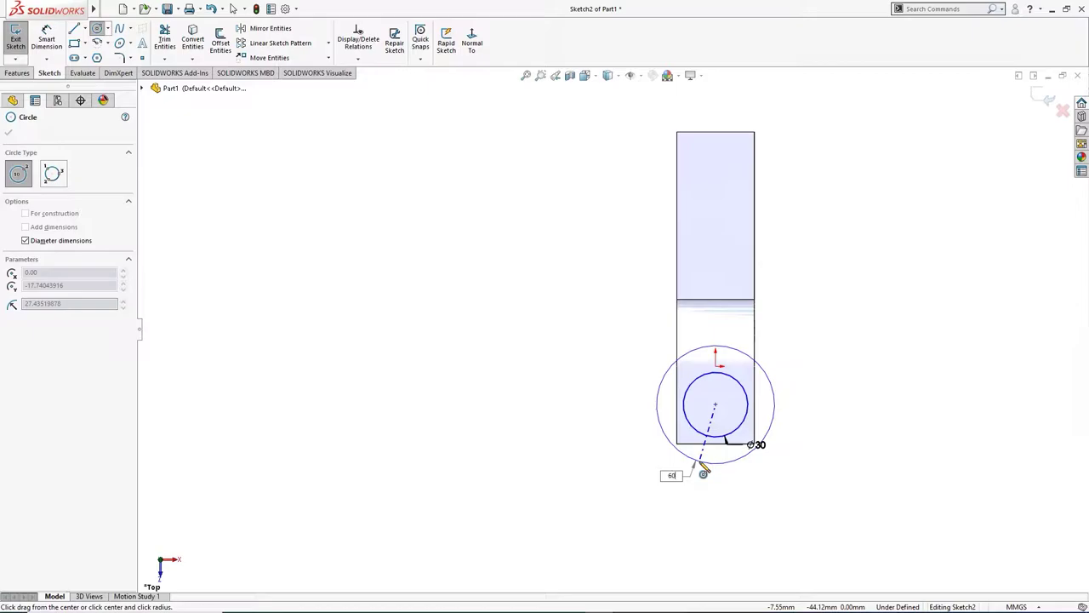
{"action": "type", "text": "60"}
{"action": "key", "text": "Return"}
{"action": "key", "text": "Escape"}
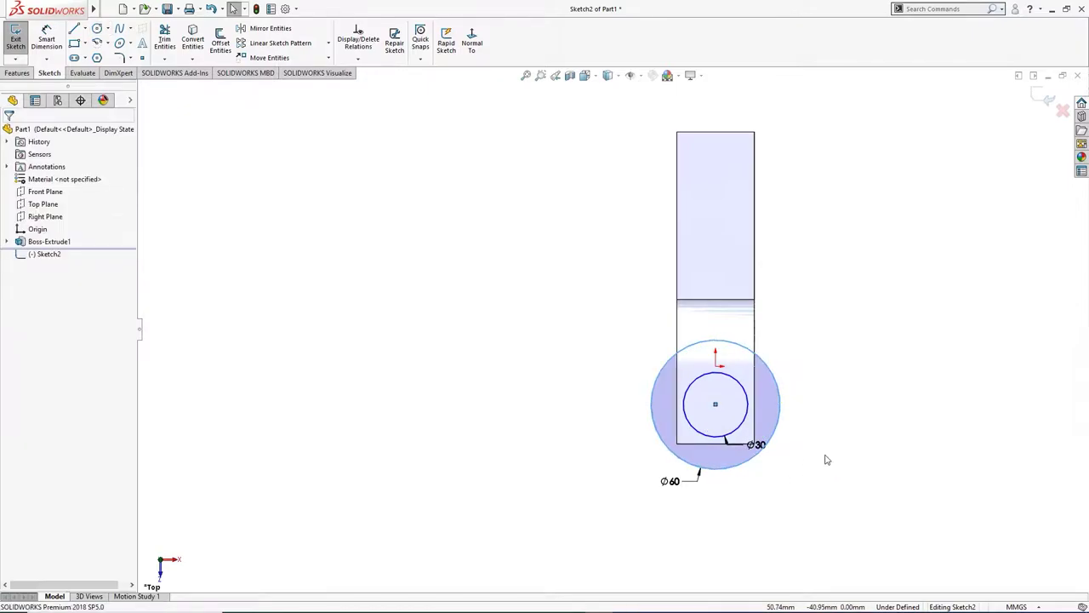
- Check the existing relation between the origin and the circles' common centre
{"action": "left_click", "coordinate": [719, 372]}
{"action": "left_click", "coordinate": [715, 366], "text": "ctrl"}
{"action": "left_click", "coordinate": [715, 403], "text": "ctrl"}
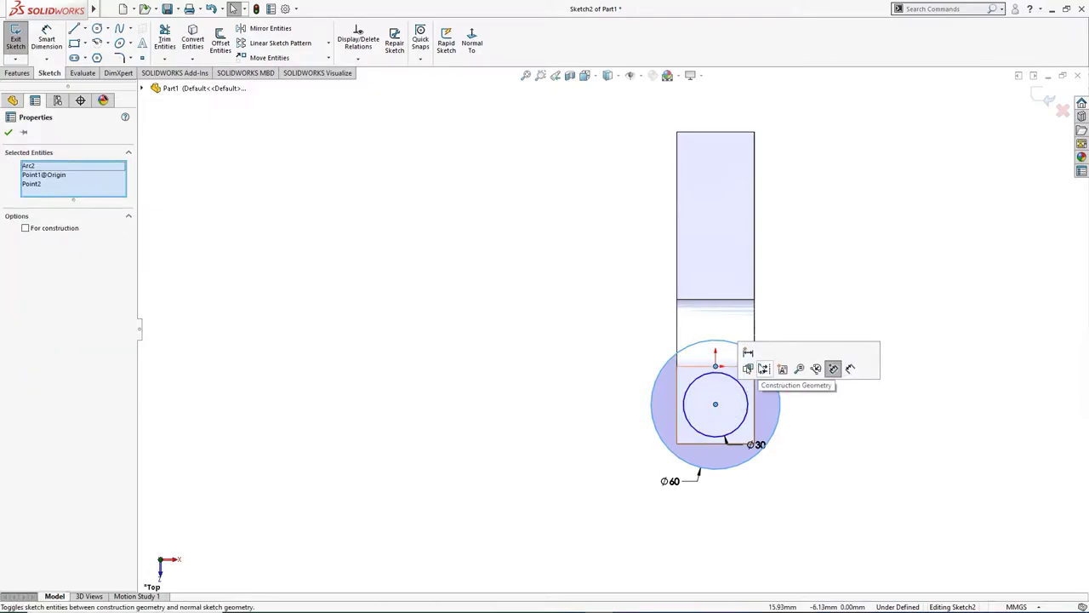
{"action": "left_click", "coordinate": [824, 440]}
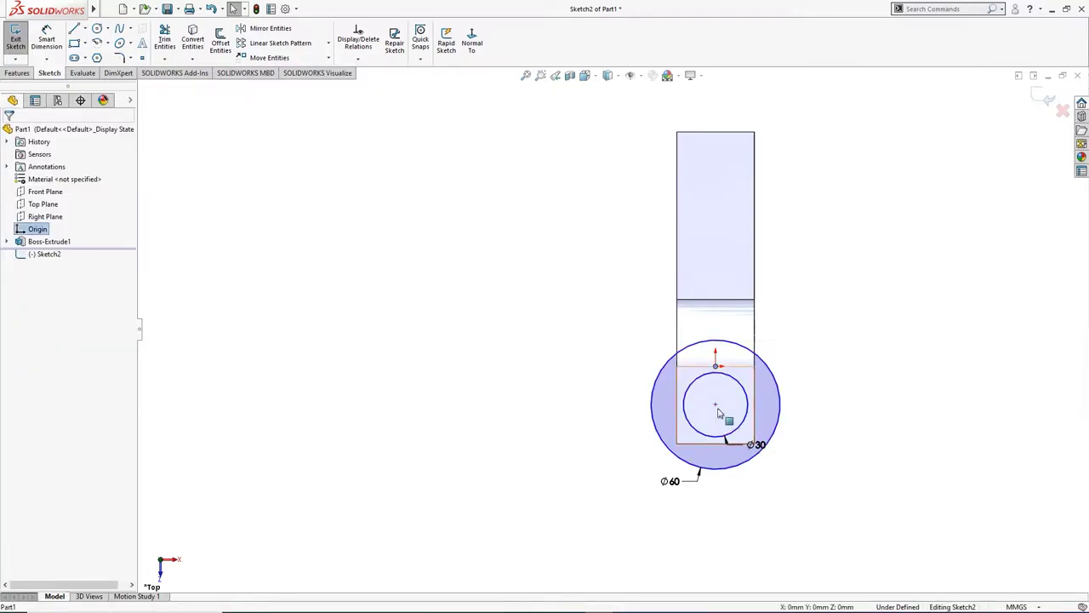
{"action": "left_click", "coordinate": [715, 366]}
{"action": "left_click", "coordinate": [715, 403], "text": "ctrl"}
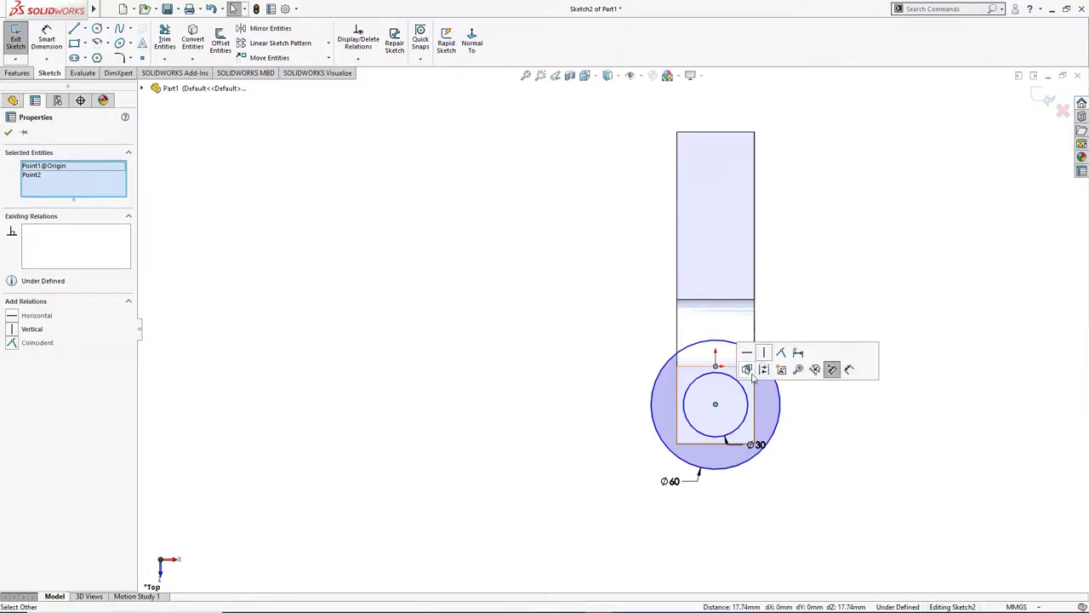
{"action": "left_click", "coordinate": [856, 426]}
- Dimension the distance from the shank's end edge to the circles' centre as 147 mm
{"action": "right_click_drag", "start_coordinate": [853, 361], "coordinate": [852, 302]}
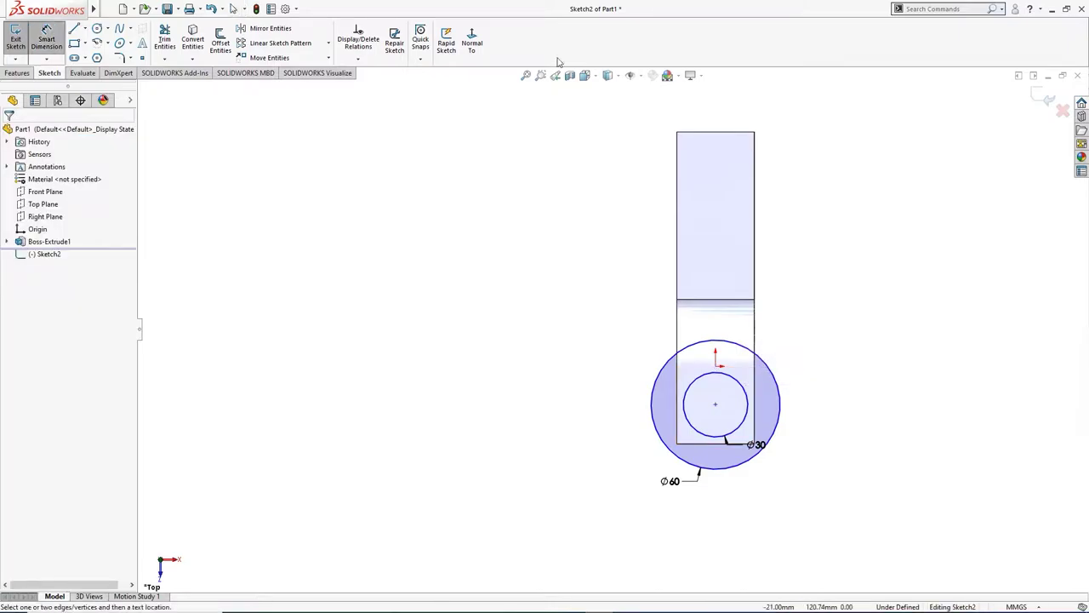
{"action": "left_click", "coordinate": [745, 134]}
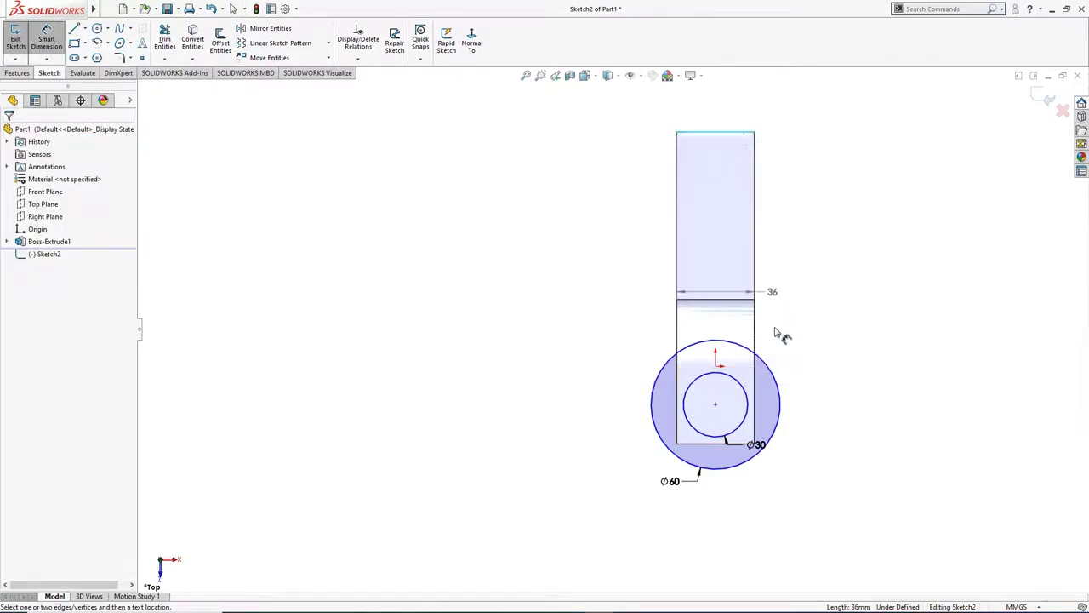
{"action": "left_click", "coordinate": [778, 383]}
{"action": "left_click", "coordinate": [841, 316]}
{"action": "type", "text": "1"}
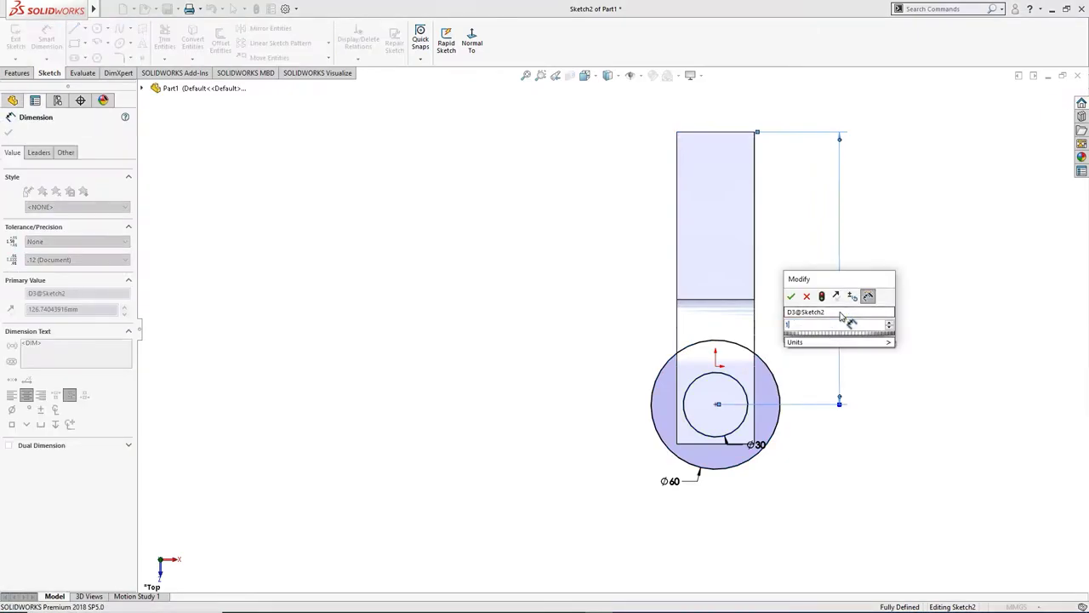
{"action": "type", "text": "47"}
{"action": "key", "text": "Return"}
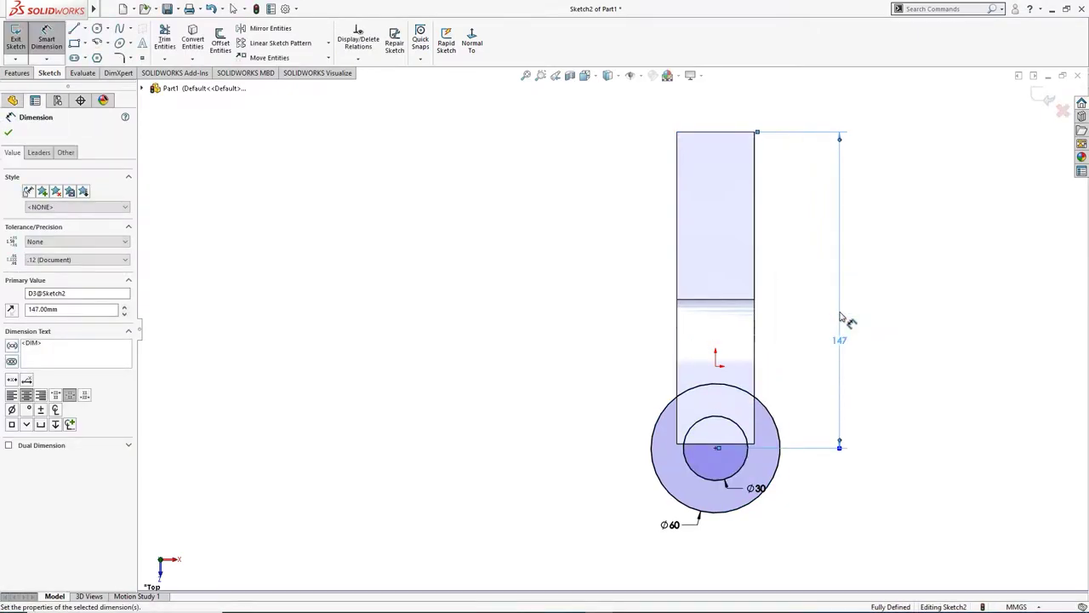
- Start a Boss-Extrude of the two-circle sketch, beginning at an 18 mm offset from the sketch plane
{"action": "mouse_move", "coordinate": [802, 343]}
{"action": "middle_mouse_down"}
{"action": "mouse_move", "coordinate": [757, 235]}
{"action": "mouse_move", "coordinate": [704, 210]}
{"action": "middle_mouse_up"}
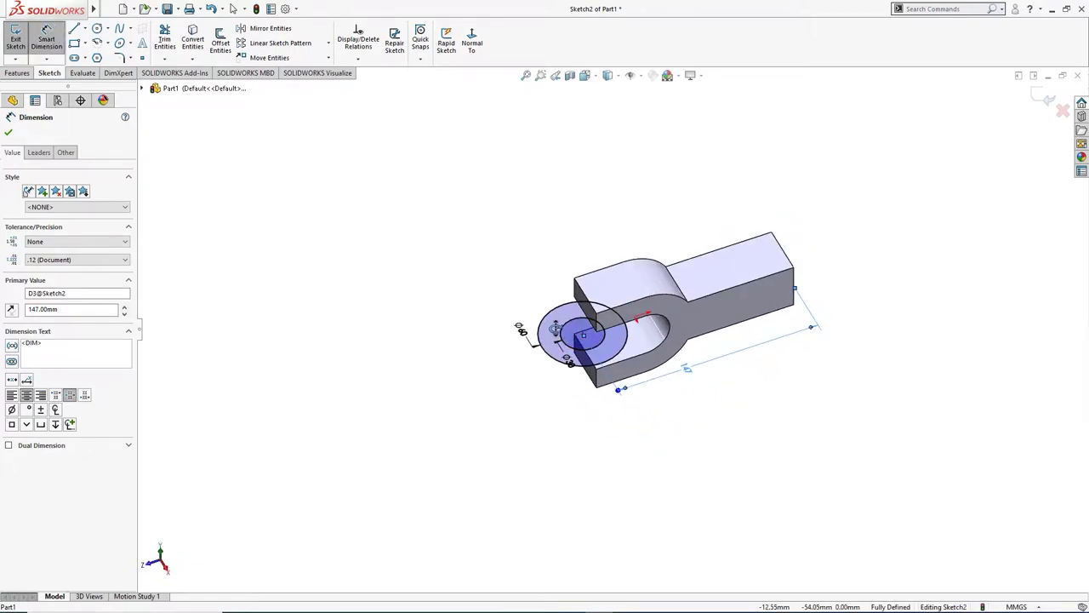
{"action": "middle_click_drag", "start_coordinate": [581, 334], "coordinate": [542, 263]}
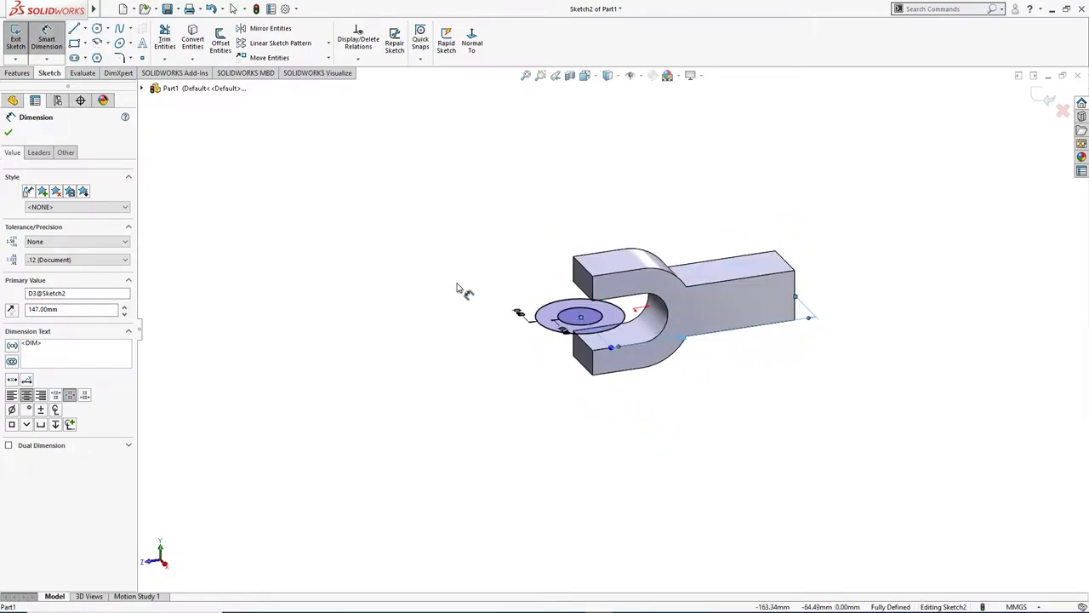
{"action": "key", "text": "s"}
{"action": "left_click", "coordinate": [505, 330]}
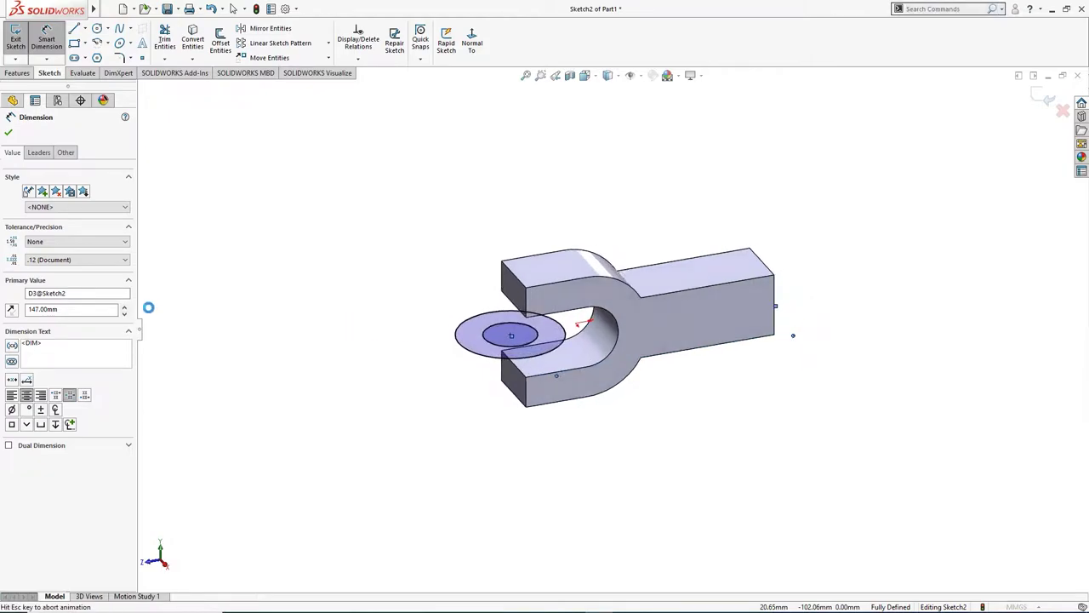
{"action": "left_click", "coordinate": [46, 167]}
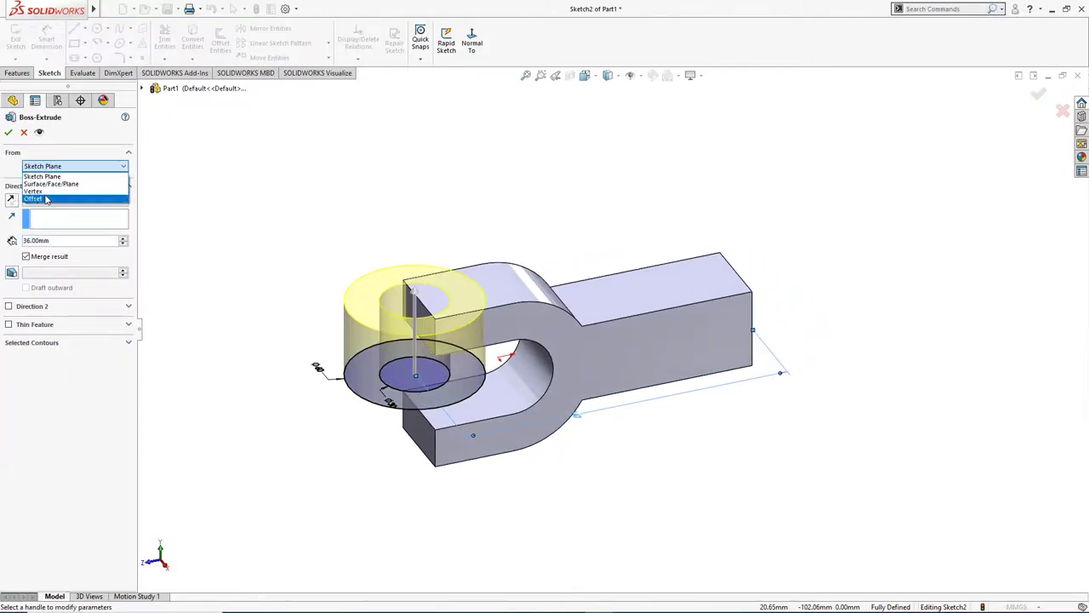
{"action": "left_click", "coordinate": [50, 201]}
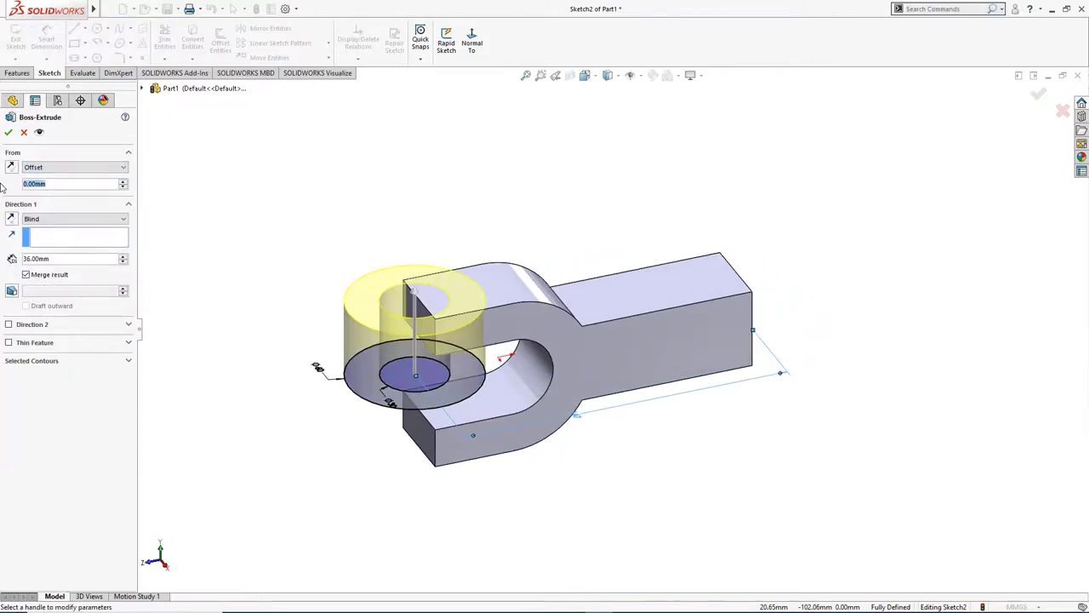
{"action": "type", "text": "18"}
{"action": "key", "text": "Return"}
- Set the boss's blind extrusion depth to 22 mm
{"action": "left_click", "coordinate": [88, 258]}
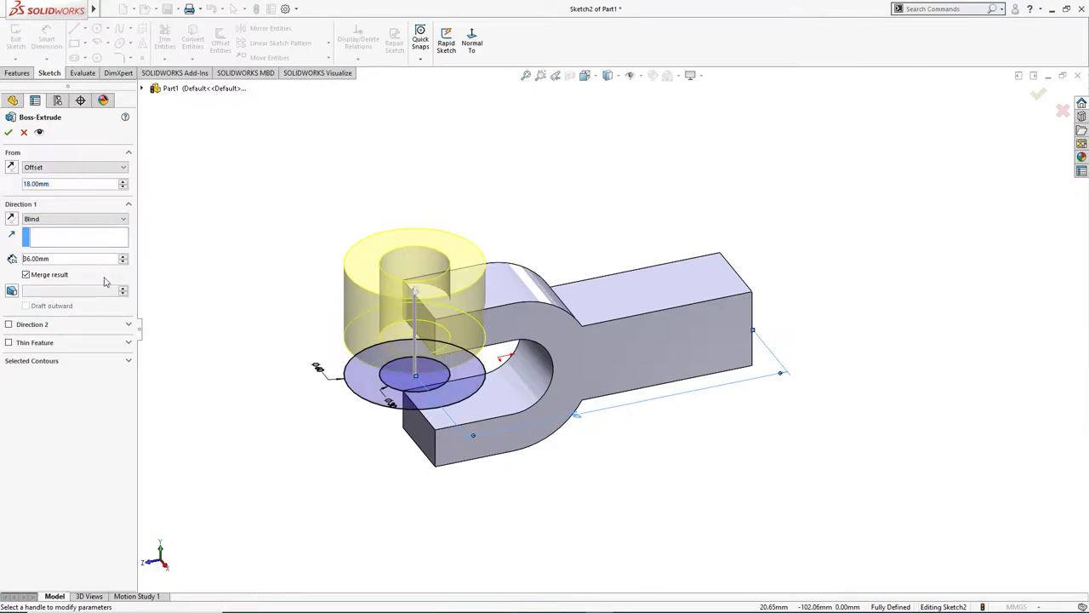
{"action": "middle_click_drag", "start_coordinate": [230, 324], "coordinate": [372, 330]}
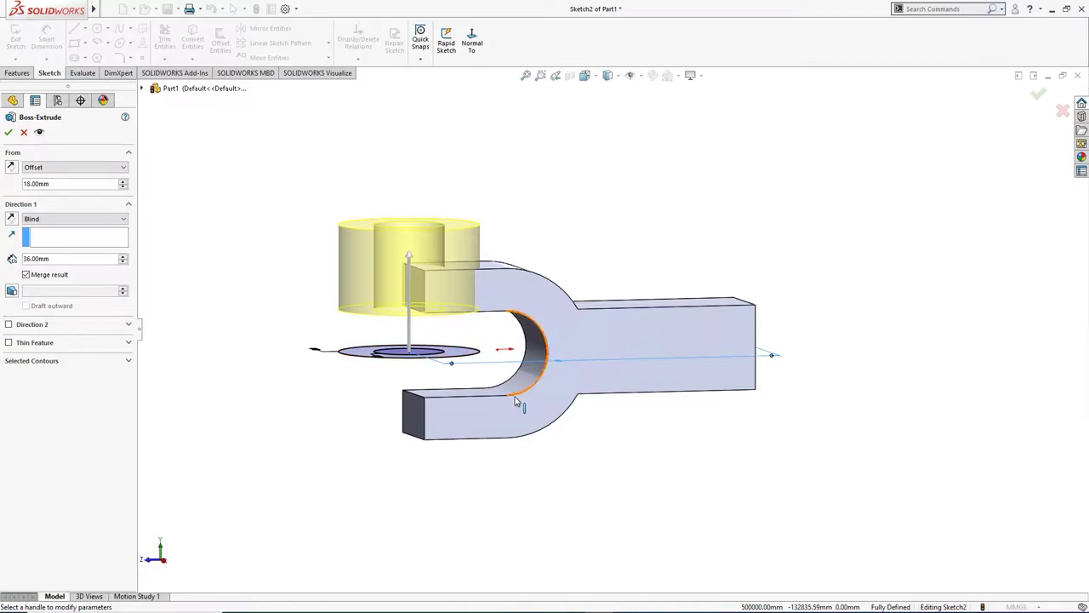
{"action": "key", "text": "ctrl+7"}
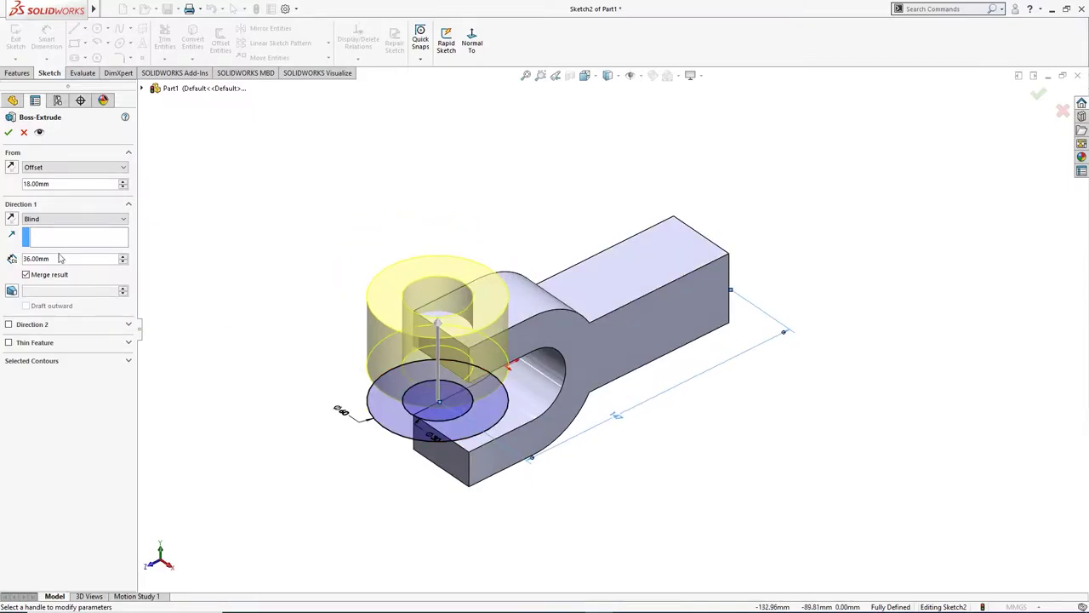
{"action": "left_click", "coordinate": [59, 260]}
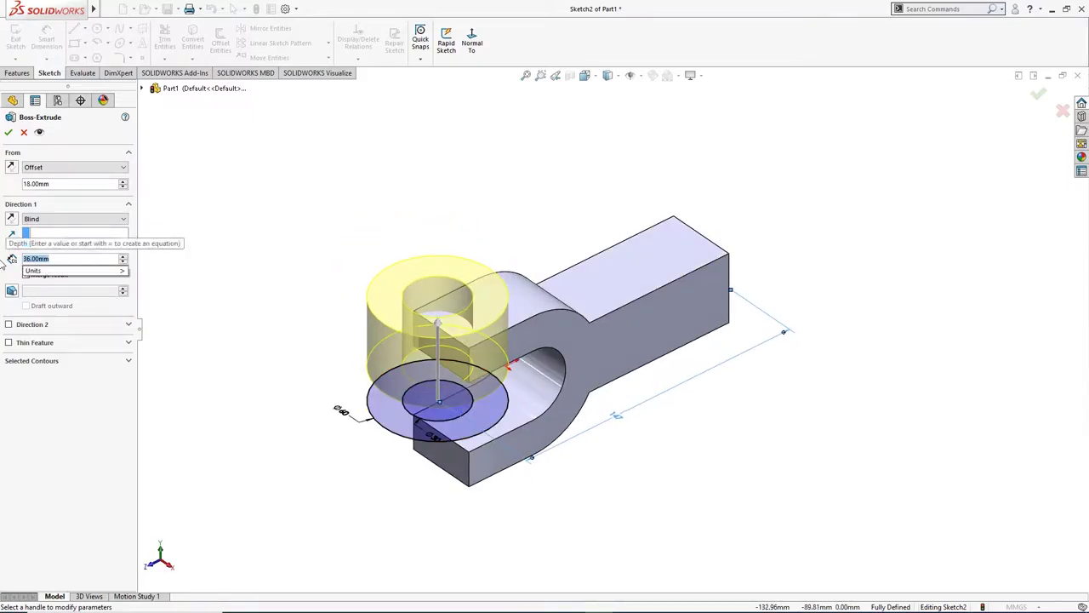
{"action": "type", "text": "22"}
{"action": "key", "text": "Return"}
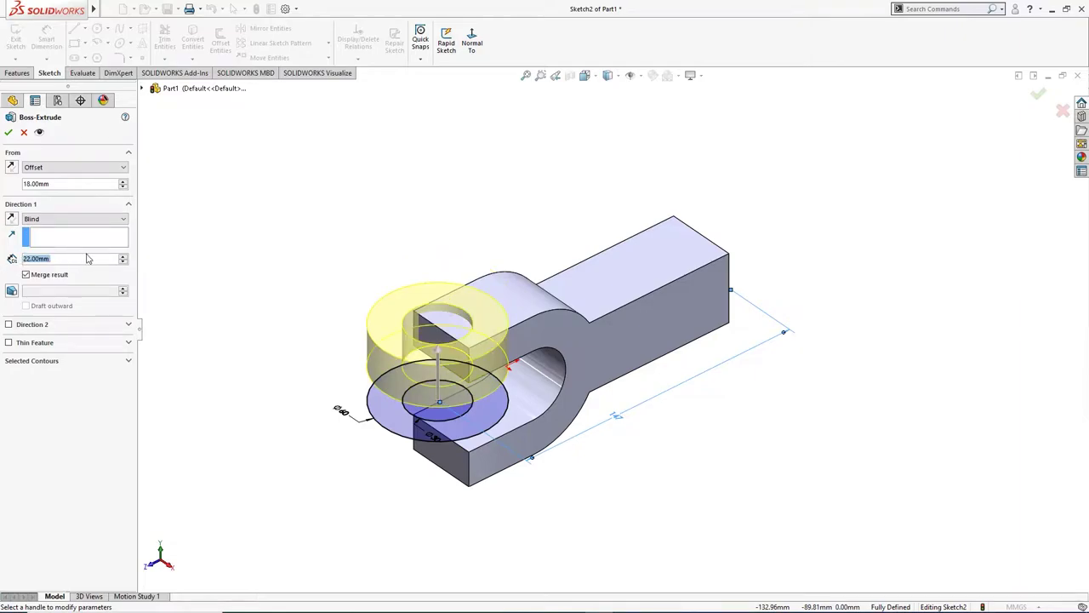
- Choose both the outer ring and the inner circle as contours and complete the solid disc extrusion
{"action": "left_click", "coordinate": [59, 364]}
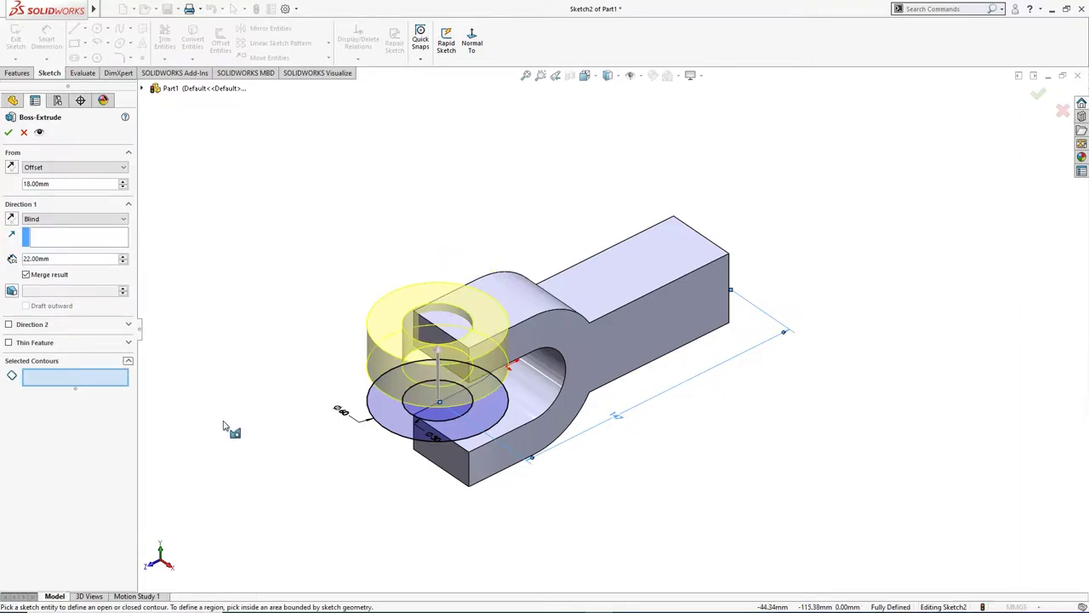
{"action": "left_click", "coordinate": [392, 421]}
{"action": "left_click", "coordinate": [428, 413]}
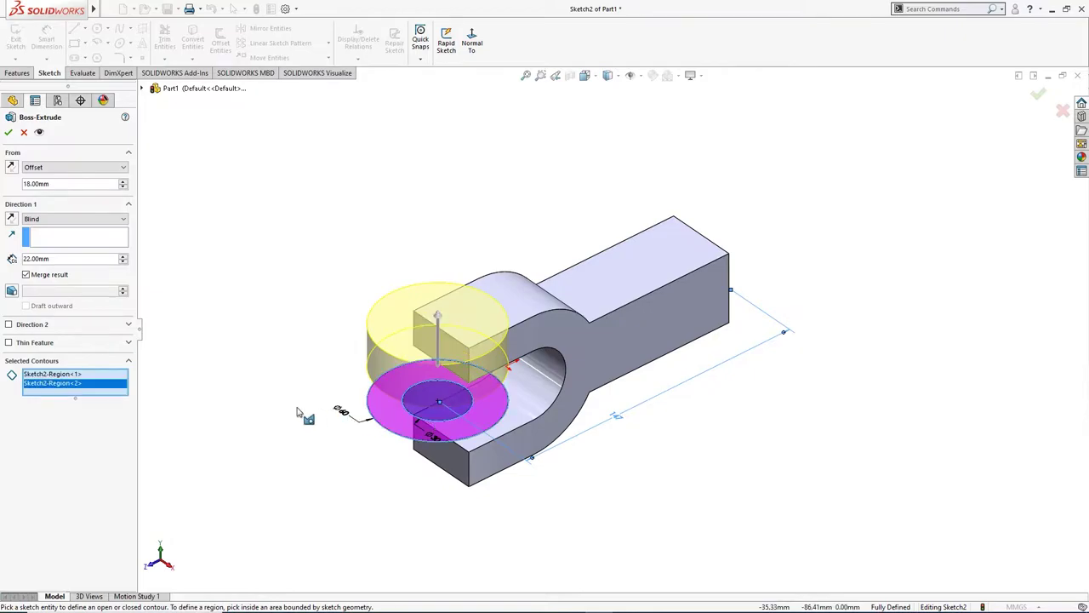
{"action": "middle_click_drag", "start_coordinate": [297, 412], "coordinate": [197, 328]}
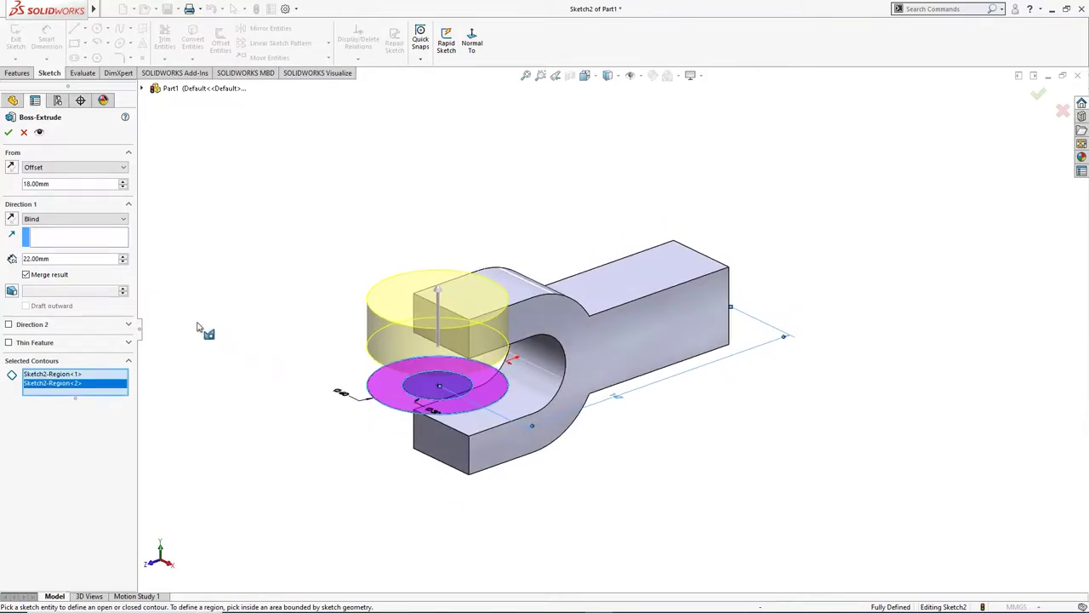
{"action": "left_click", "coordinate": [8, 134]}
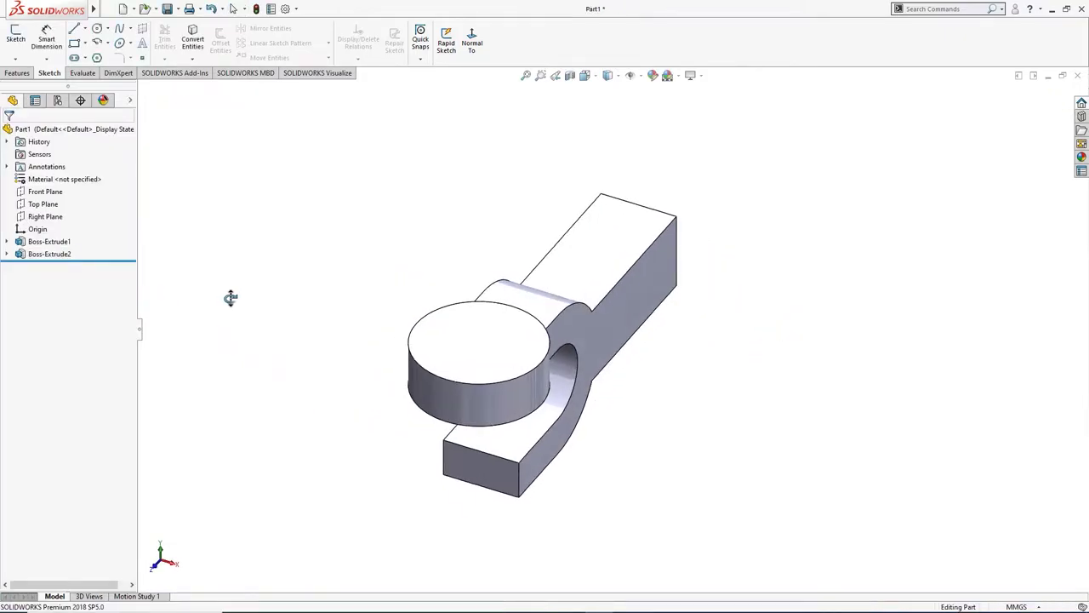
{"action": "middle_click_drag", "start_coordinate": [231, 298], "coordinate": [215, 290]}
{"action": "left_click", "coordinate": [34, 254]}
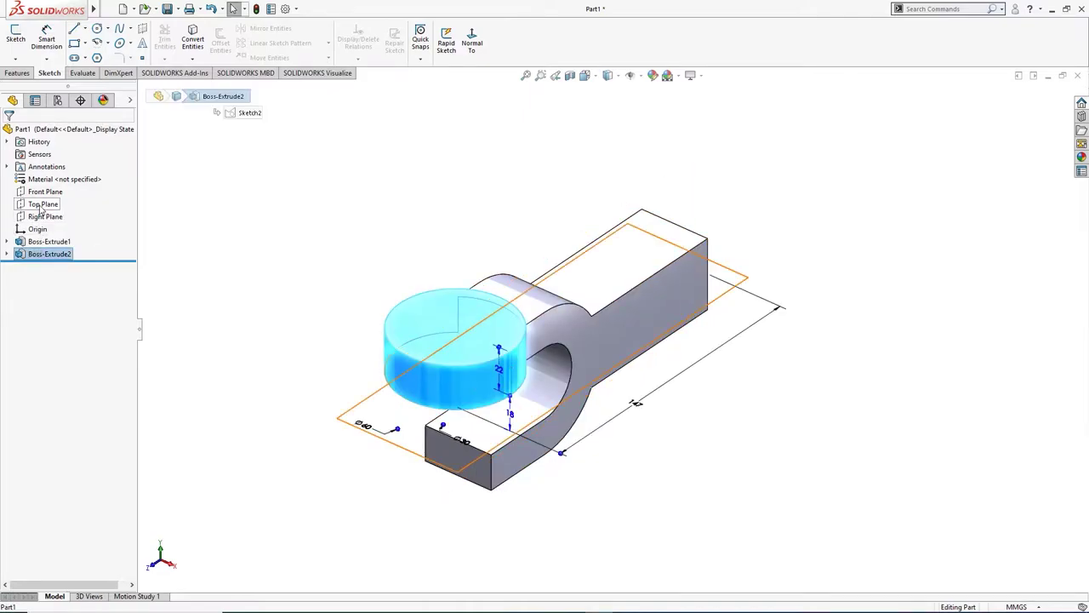
{"action": "left_click", "coordinate": [40, 205], "text": "ctrl"}
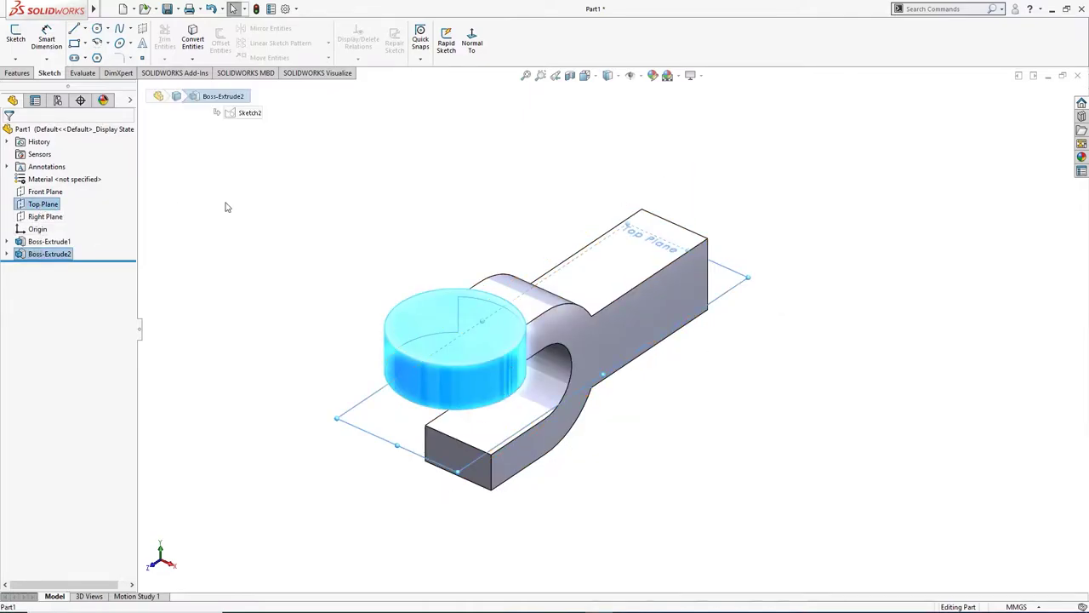
{"action": "double_click", "coordinate": [132, 60]}
{"action": "left_click_drag", "start_coordinate": [85, 78], "coordinate": [547, 40]}
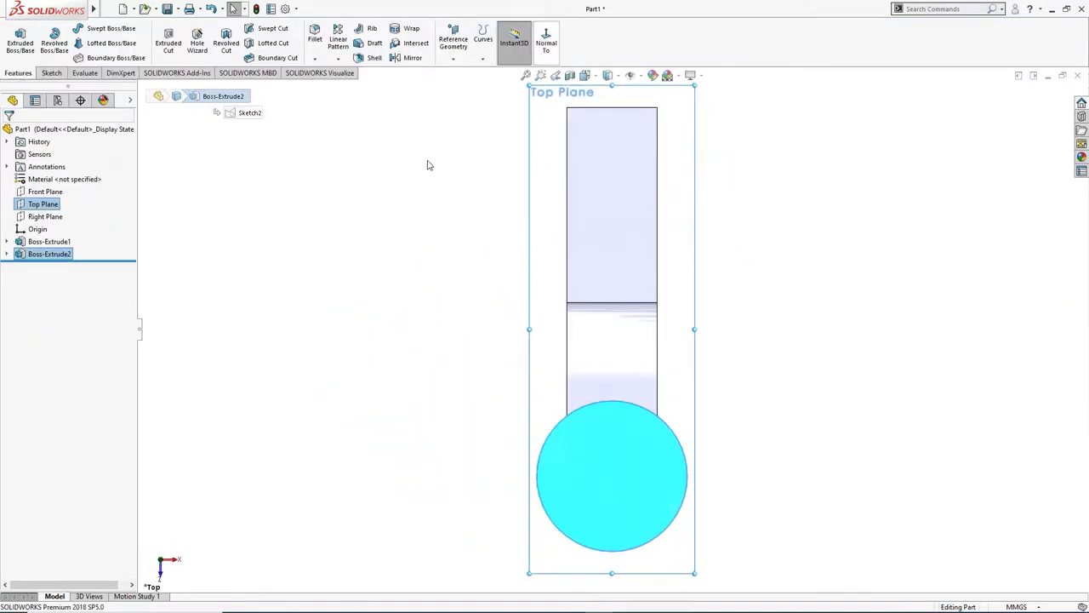
{"action": "key", "text": "ctrl+shift+z"}
{"action": "key", "text": "Escape"}
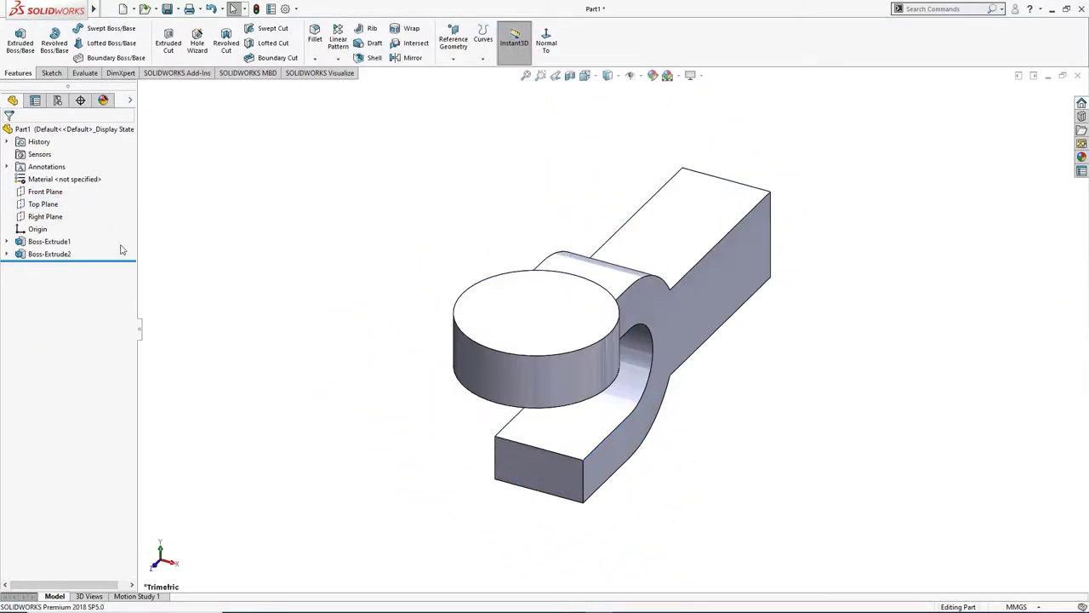
- Mirror the solid disc boss about the Top Plane to create the matching boss on the opposite fork arm
{"action": "left_click", "coordinate": [37, 254]}
{"action": "left_click", "coordinate": [40, 204]}
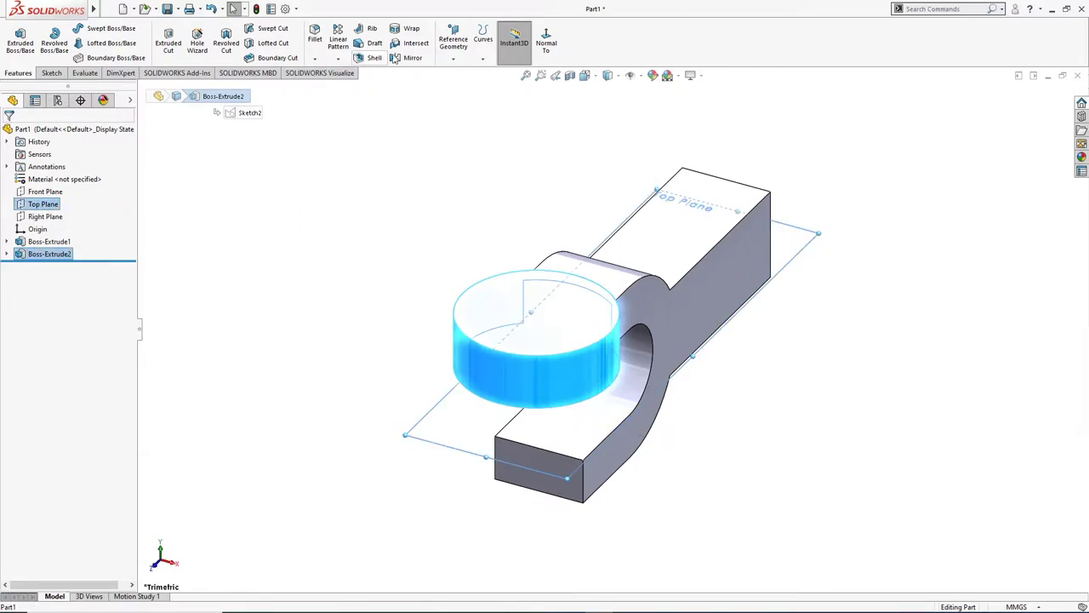
{"action": "left_click", "coordinate": [412, 57]}
{"action": "mouse_move", "coordinate": [340, 219]}
{"action": "middle_mouse_down"}
{"action": "mouse_move", "coordinate": [365, 213]}
{"action": "mouse_move", "coordinate": [325, 206]}
{"action": "middle_mouse_up"}
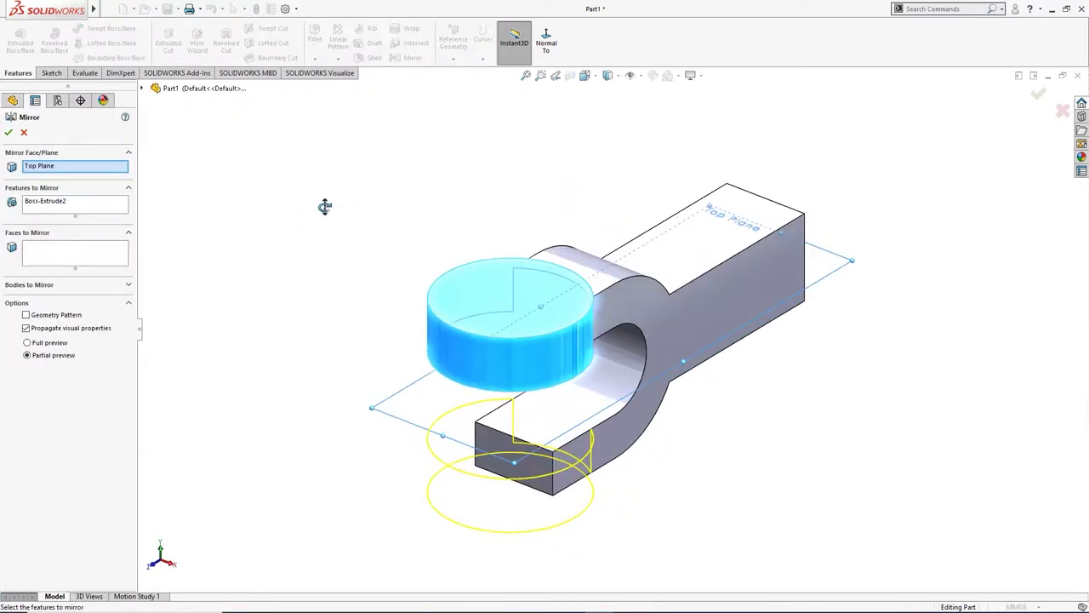
{"action": "left_click", "coordinate": [8, 134]}
{"action": "mouse_move", "coordinate": [234, 240]}
{"action": "middle_mouse_down"}
{"action": "mouse_move", "coordinate": [287, 258]}
{"action": "mouse_move", "coordinate": [214, 248]}
{"action": "middle_mouse_up"}
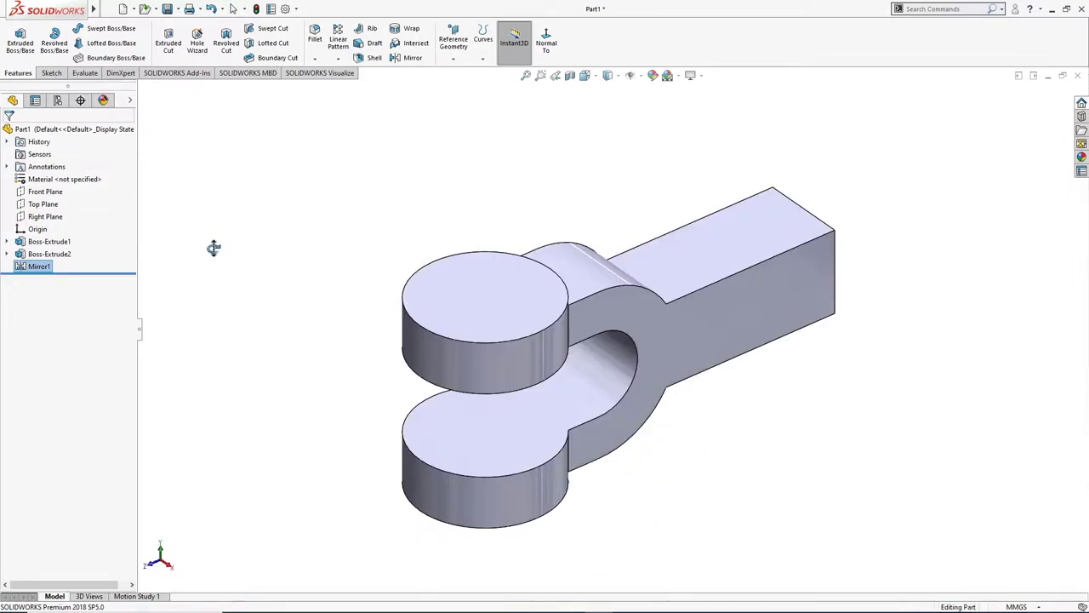
- Start an Extruded Cut from the disc's existing two-circle sketch, choosing the inner circle region as its contour
{"action": "left_click", "coordinate": [6, 253]}
{"action": "left_click", "coordinate": [46, 267]}
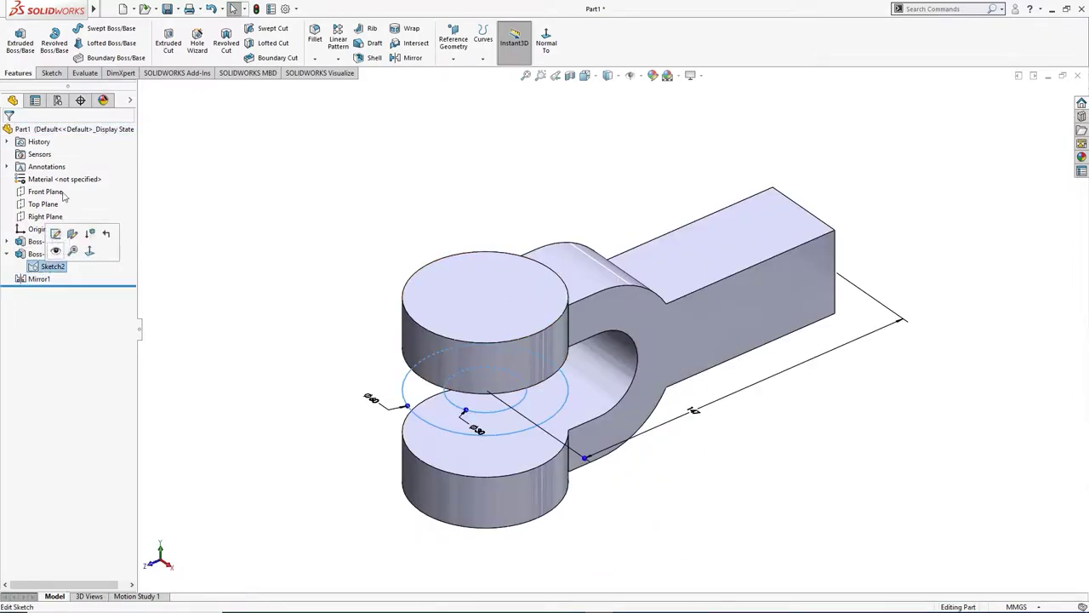
{"action": "left_click", "coordinate": [168, 41]}
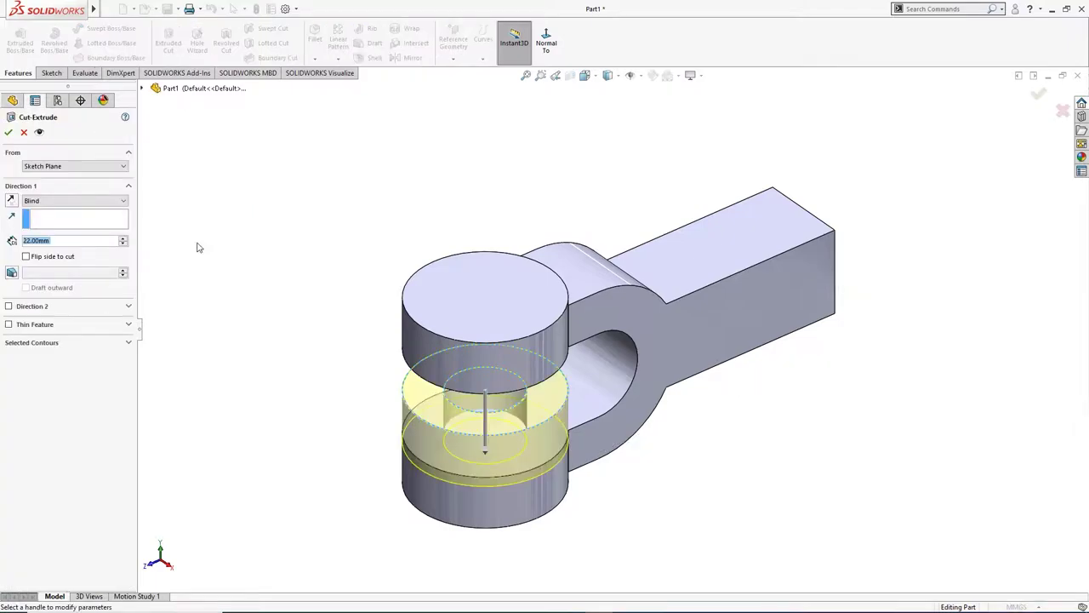
{"action": "left_click", "coordinate": [17, 343]}
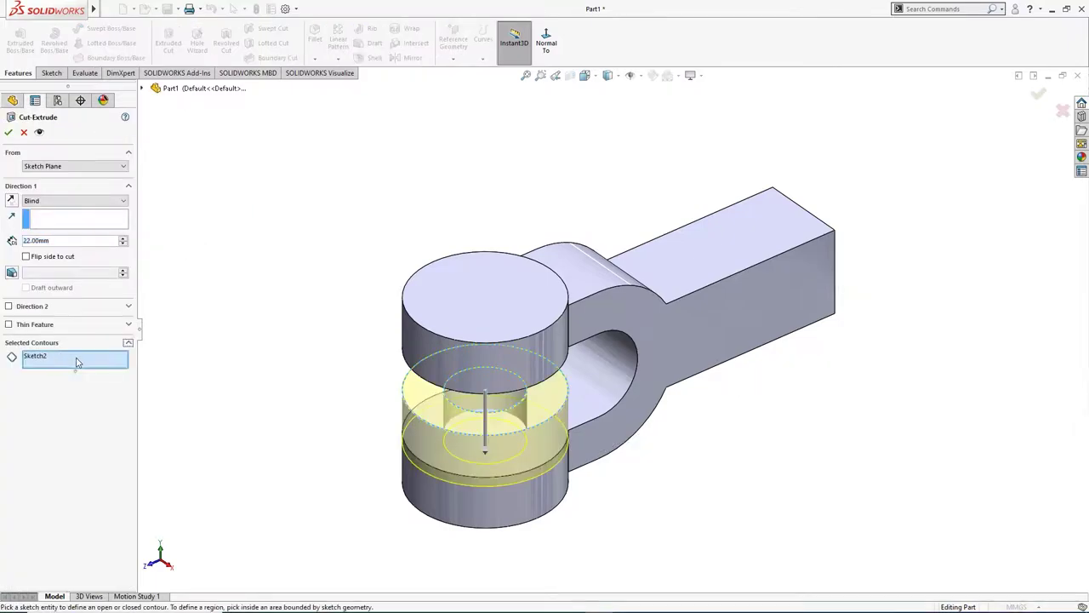
{"action": "left_click", "coordinate": [487, 404]}
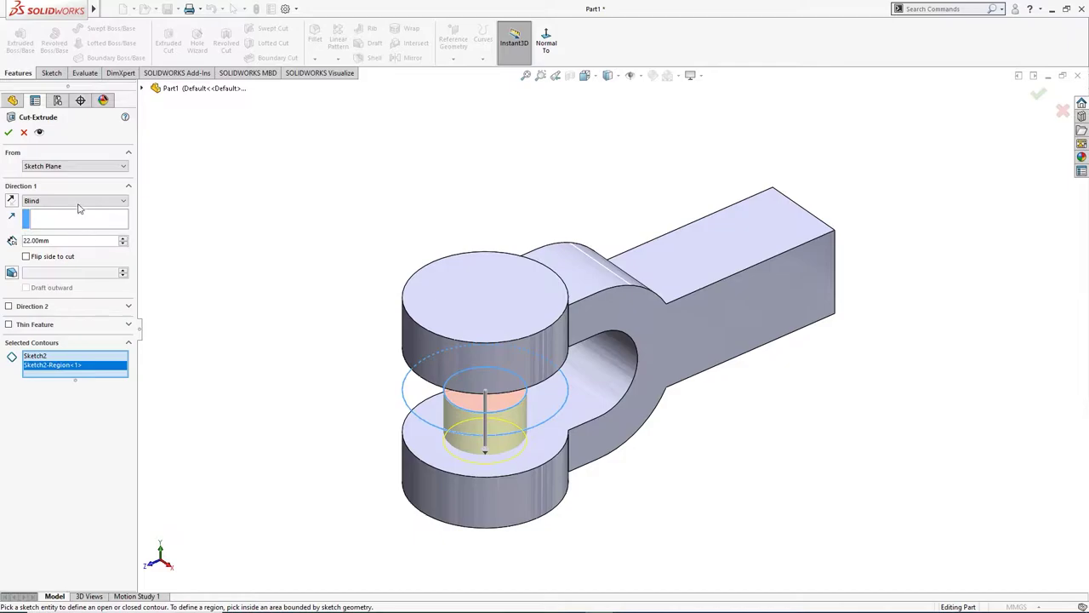
- Set the cut's end condition to Through All - Both and complete the pin hole through both eye bosses
{"action": "left_click", "coordinate": [78, 205]}
{"action": "left_click", "coordinate": [51, 226]}
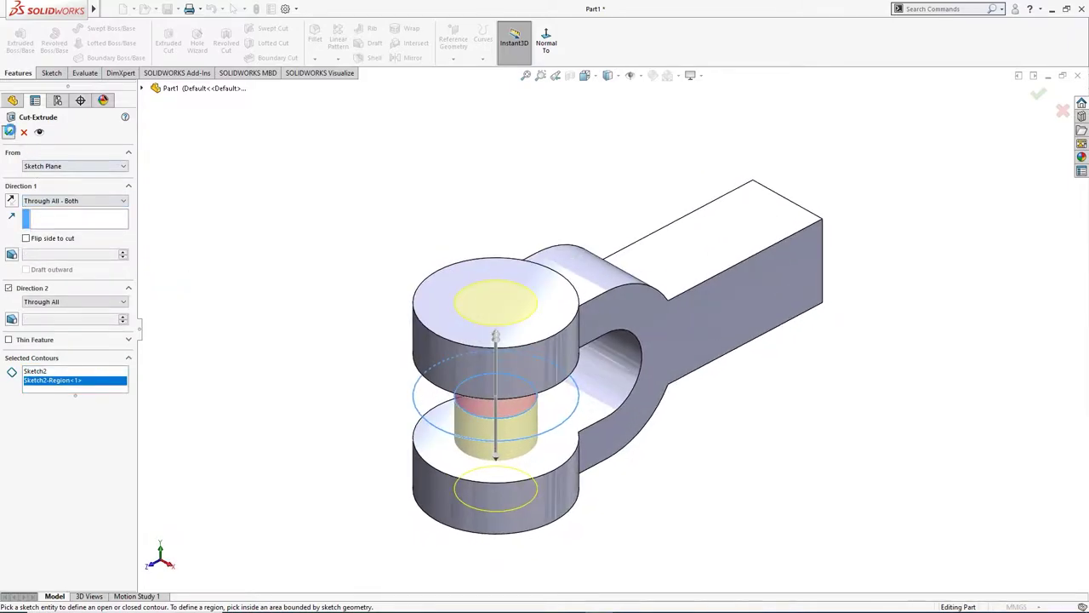
{"action": "left_click", "coordinate": [9, 131]}
- On the shank's square end face, sketch a 30 mm diameter circle centred on the origin
{"action": "middle_click_drag", "start_coordinate": [287, 287], "coordinate": [193, 255]}
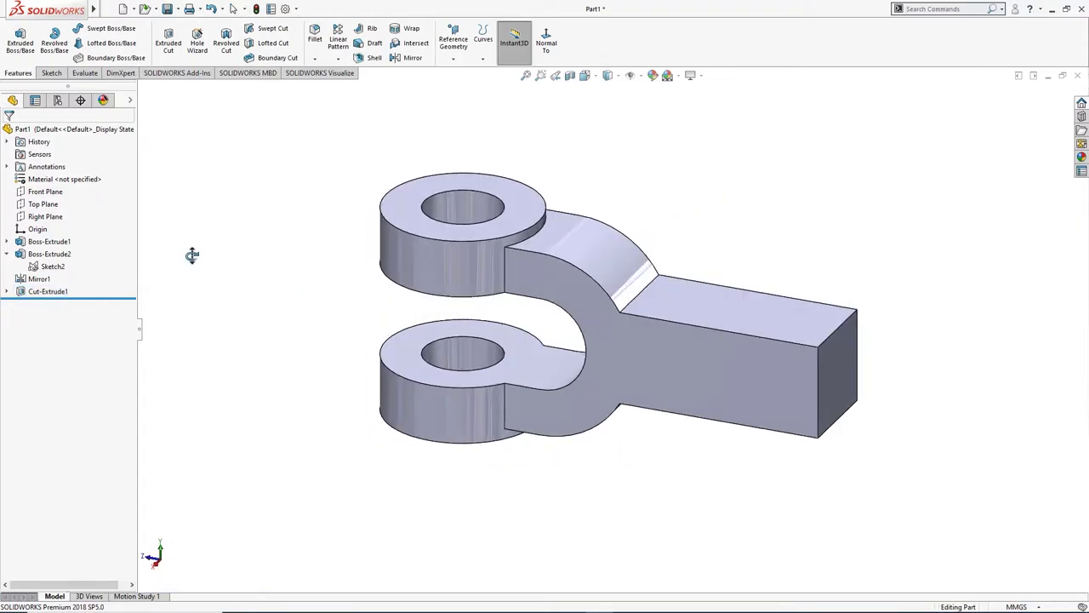
{"action": "left_click", "coordinate": [829, 392]}
{"action": "left_click", "coordinate": [878, 365]}
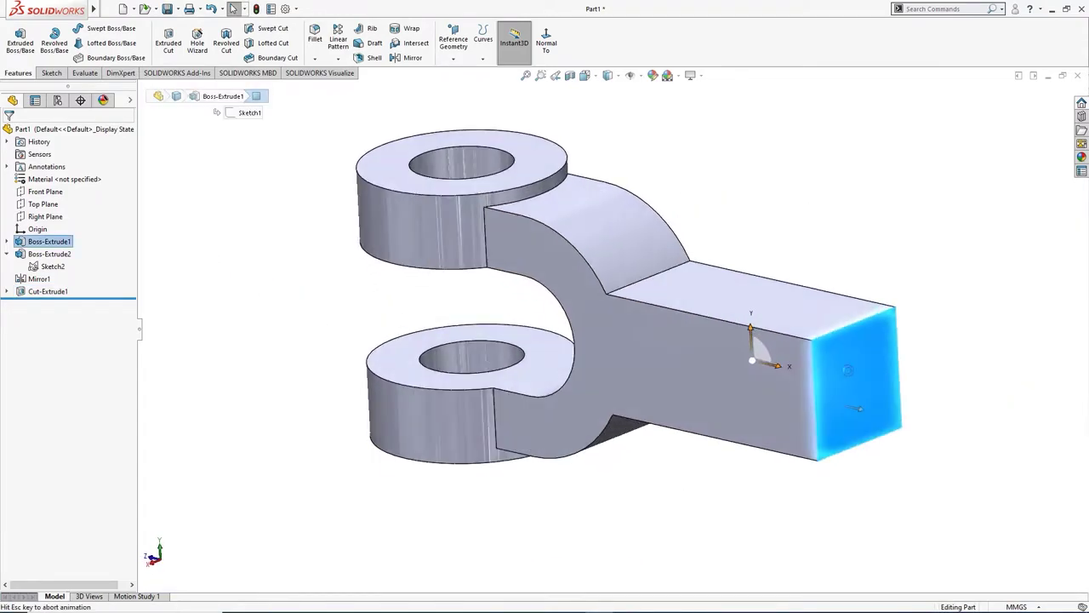
{"action": "right_click_drag", "start_coordinate": [309, 334], "coordinate": [377, 333]}
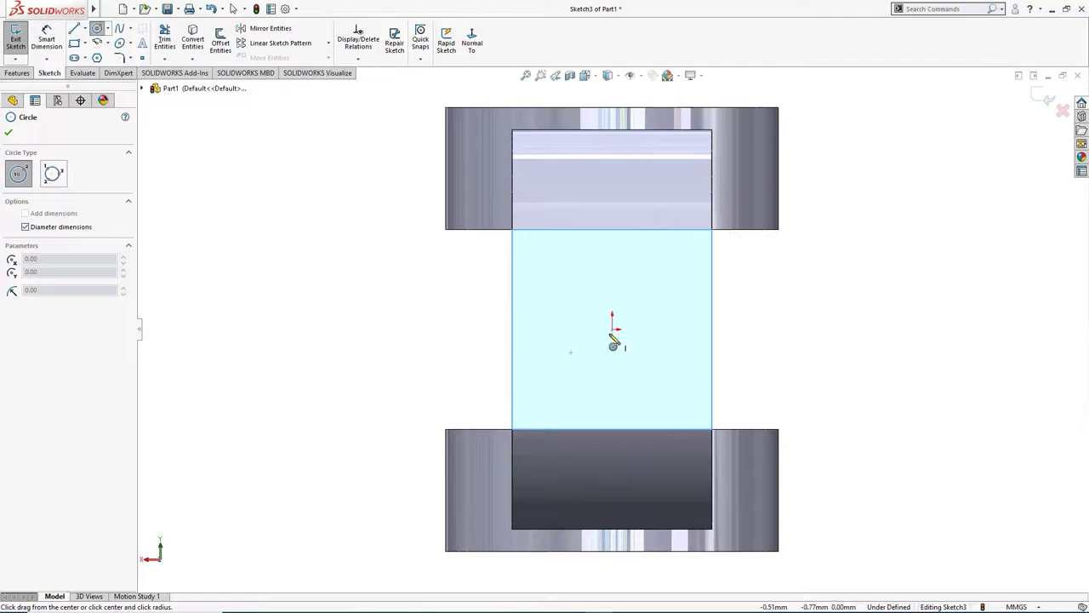
{"action": "left_click", "coordinate": [612, 328]}
{"action": "type", "text": "3"}
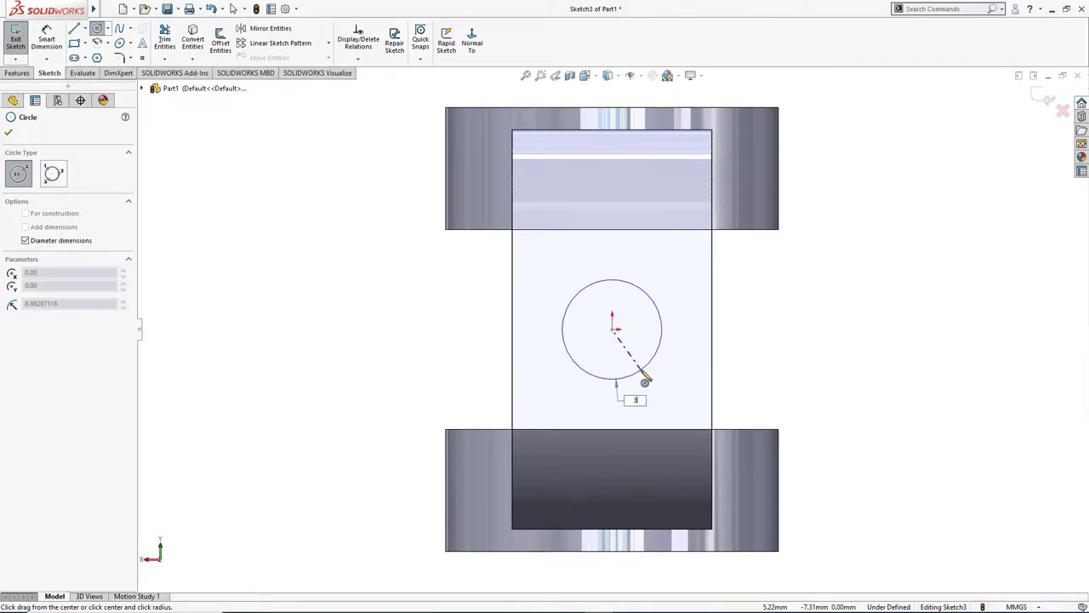
{"action": "type", "text": "0"}
{"action": "key", "text": "Return"}
- Extrude the circle 25 mm outward from the shank's end face as a merged blind boss
{"action": "key", "text": "s"}
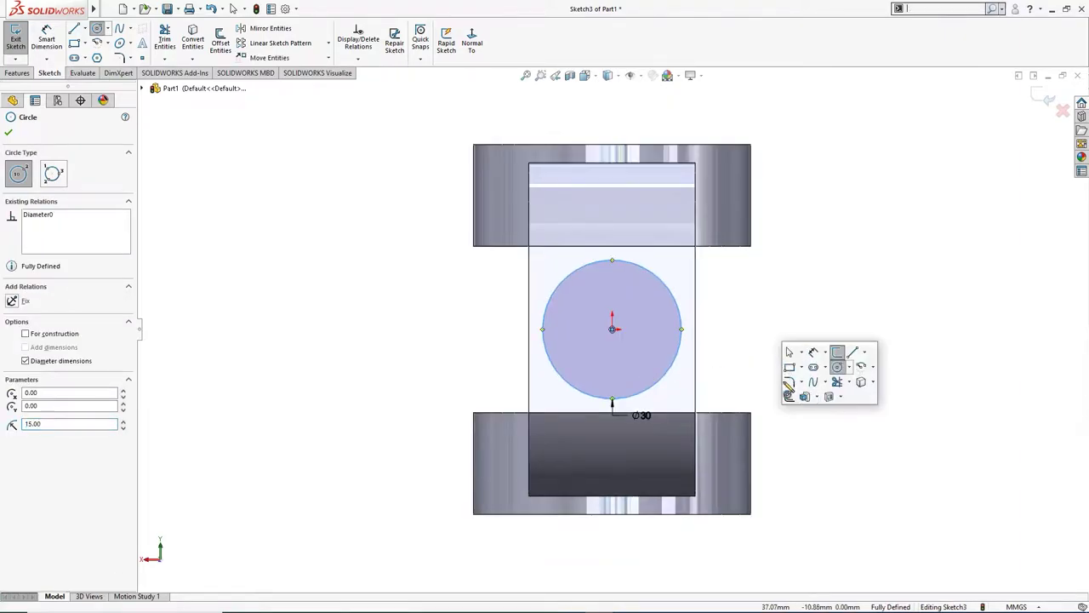
{"action": "key", "text": "Escape"}
{"action": "key", "text": "ctrl+7"}
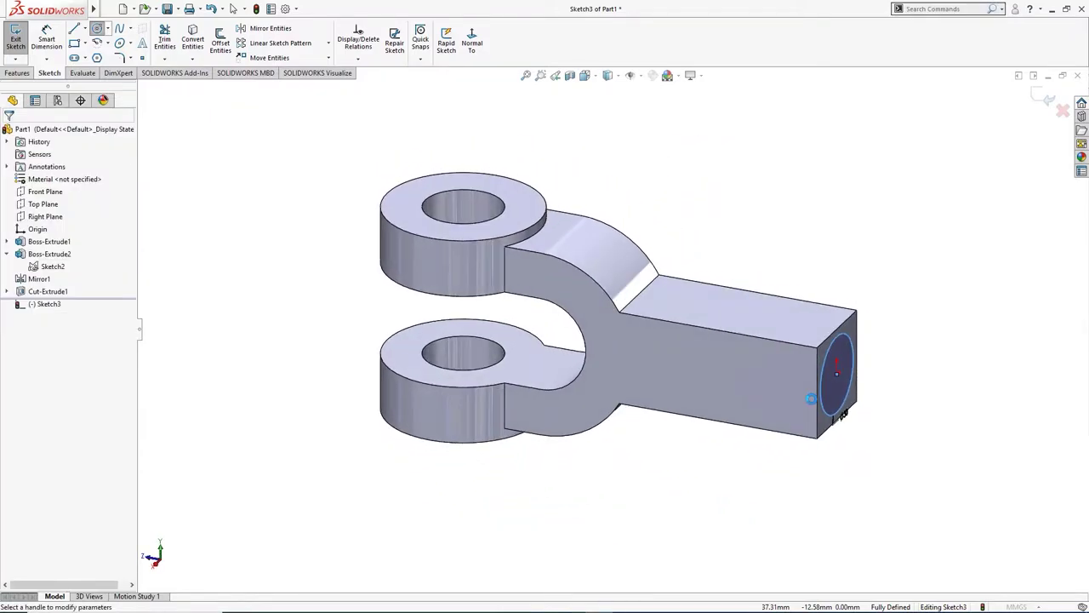
{"action": "type", "text": "25"}
{"action": "key", "text": "Return"}
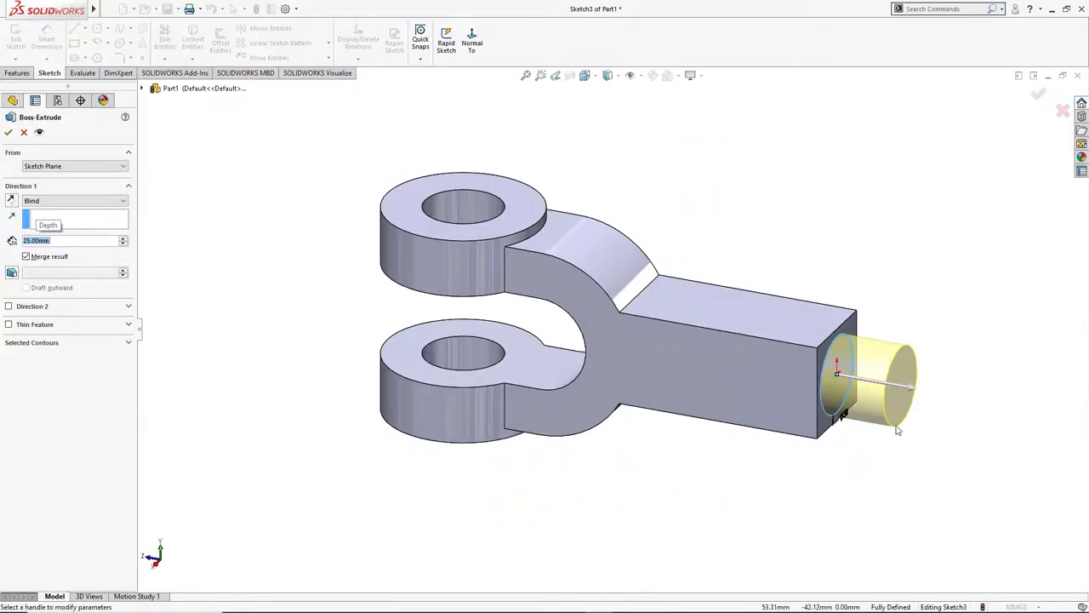
{"action": "middle_click_drag", "start_coordinate": [898, 431], "coordinate": [928, 429]}
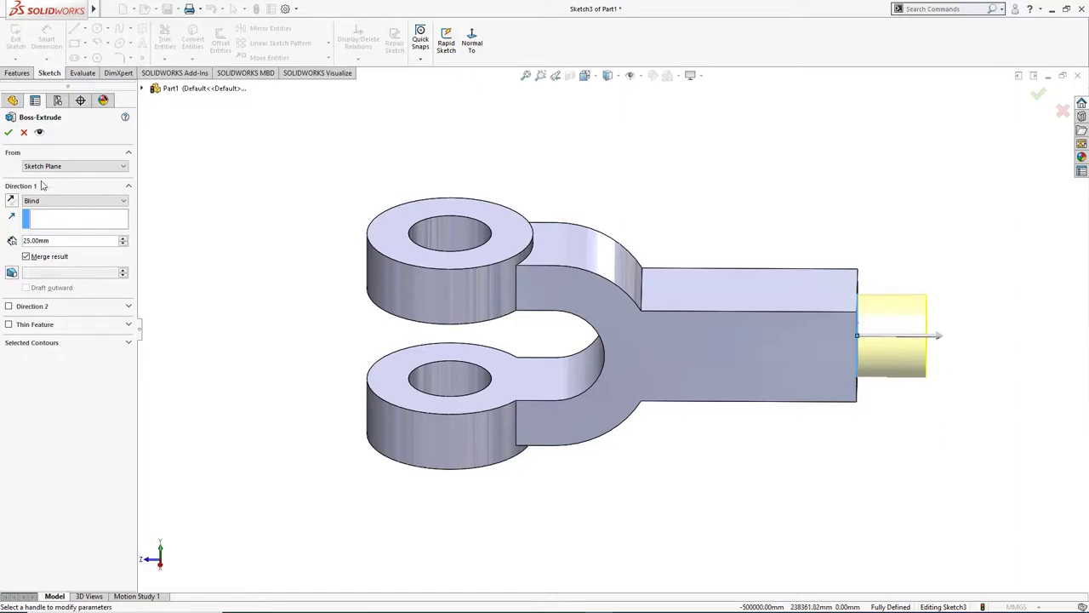
{"action": "left_click", "coordinate": [8, 132]}
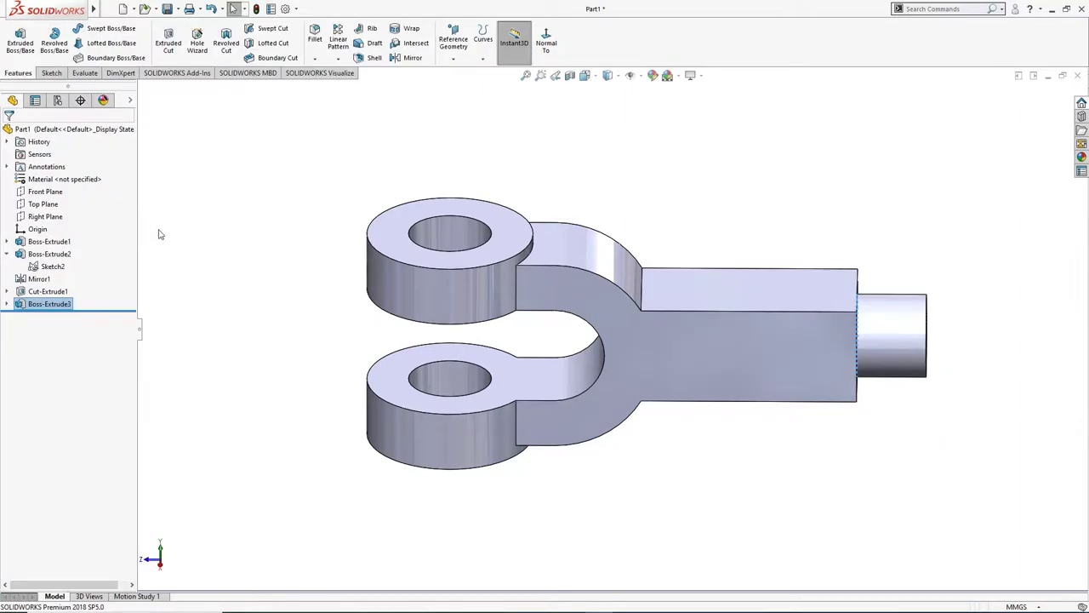
- On the fork's flat side face, sketch a closed line-and-tangent-arc profile about 46 mm long and 7 mm deep at the shank's upper end corner
{"action": "middle_click_drag", "start_coordinate": [174, 253], "coordinate": [686, 347]}
{"action": "left_click", "coordinate": [689, 346]}
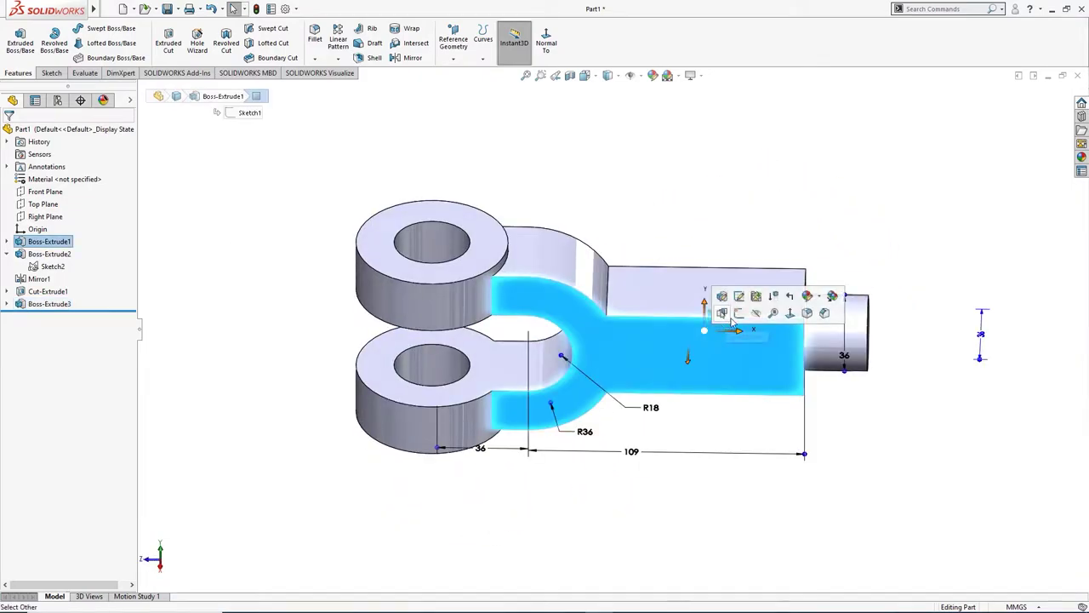
{"action": "left_click", "coordinate": [732, 313]}
{"action": "left_click", "coordinate": [719, 196]}
{"action": "right_click_drag", "start_coordinate": [756, 190], "coordinate": [715, 235]}
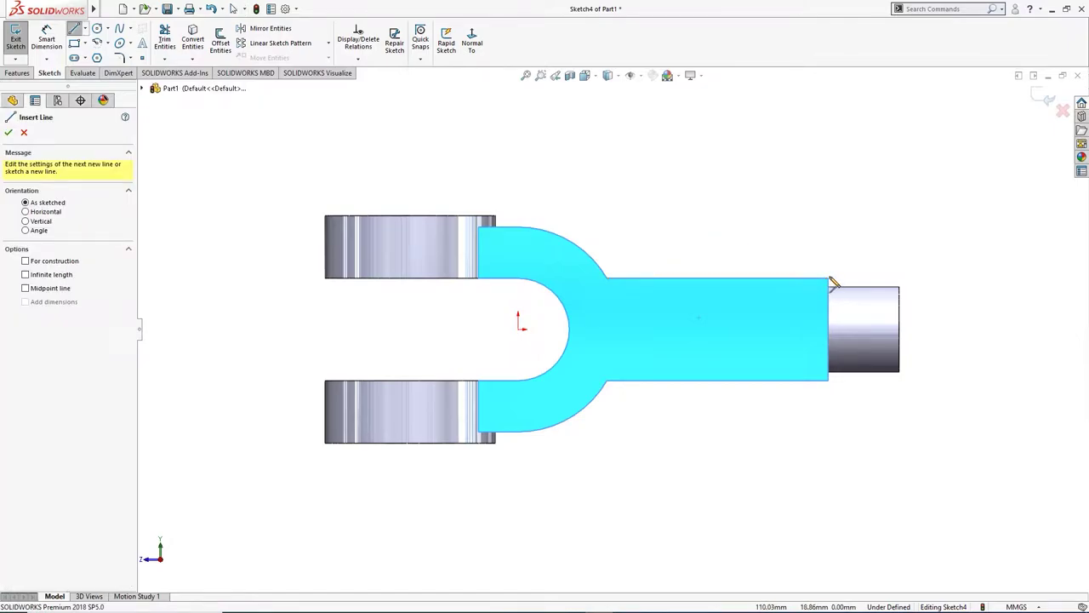
{"action": "left_click", "coordinate": [828, 279]}
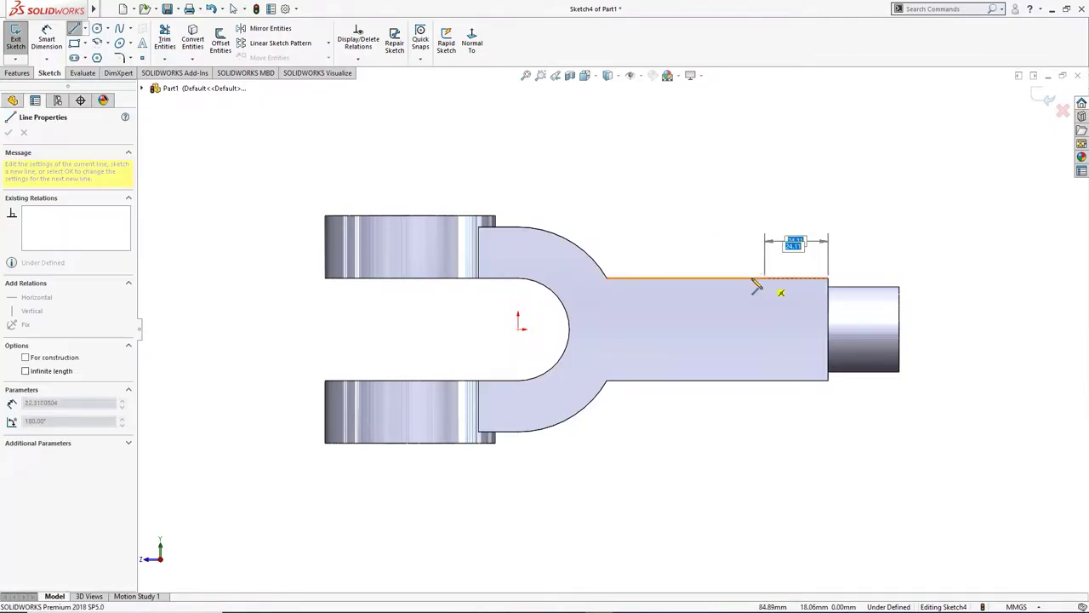
{"action": "left_click", "coordinate": [697, 280]}
{"action": "double_click", "coordinate": [699, 281]}
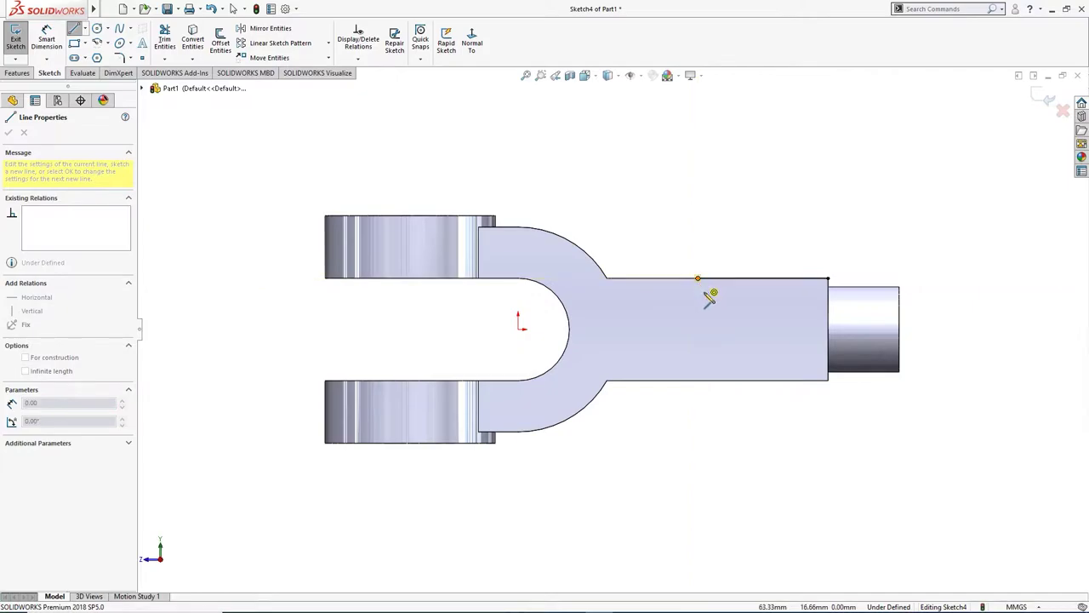
{"action": "left_click", "coordinate": [698, 278]}
{"action": "left_click", "coordinate": [717, 298]}
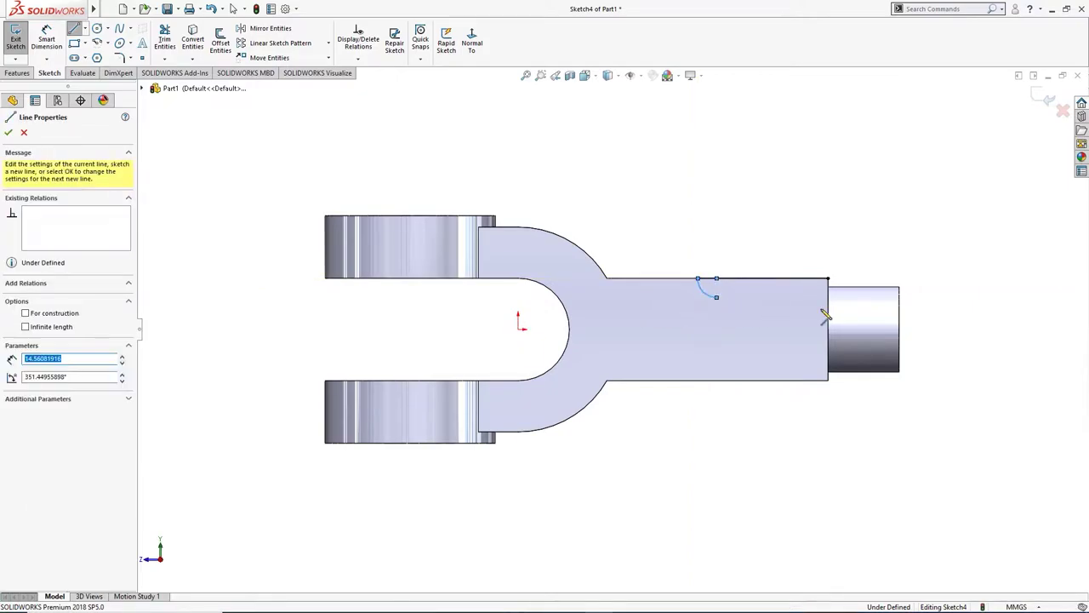
{"action": "left_click", "coordinate": [828, 297]}
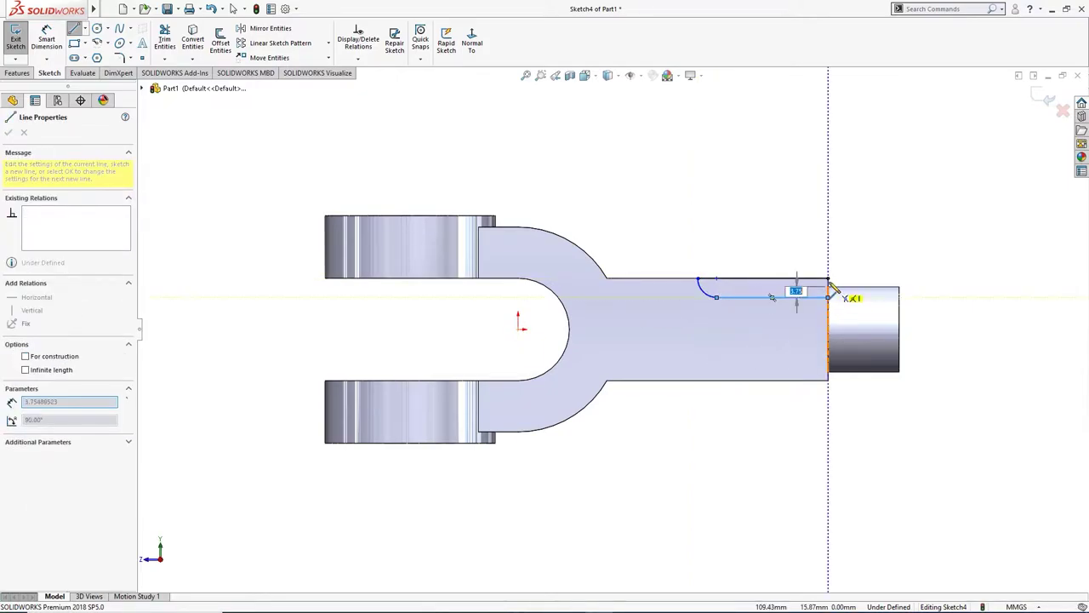
{"action": "left_click", "coordinate": [827, 278]}
- Dimension the depth of the corner profile along the shank's end edge as 9 mm
{"action": "right_click_drag", "start_coordinate": [872, 271], "coordinate": [868, 204]}
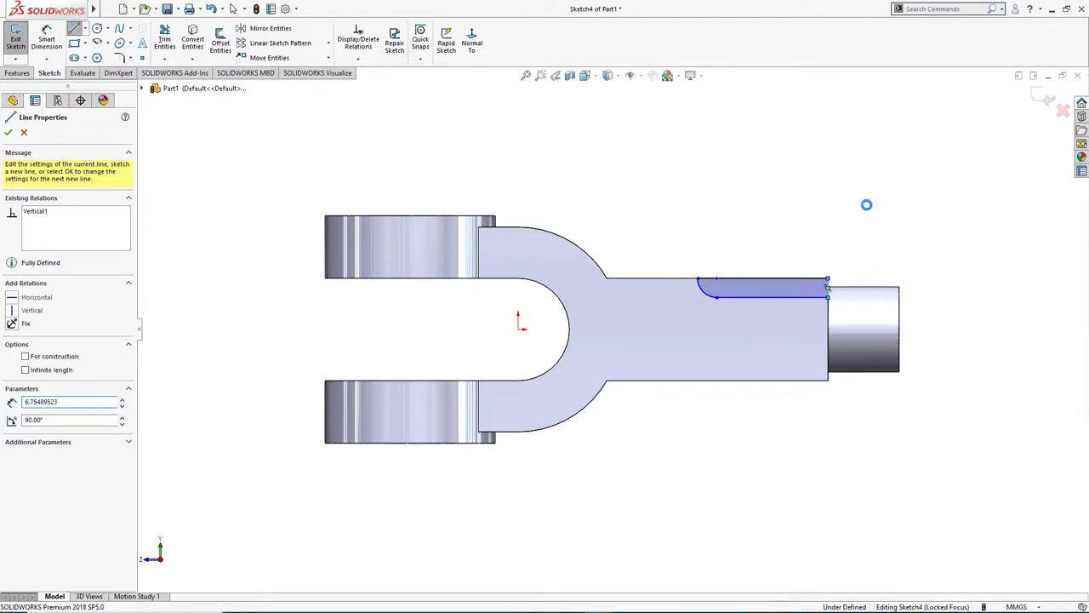
{"action": "left_click", "coordinate": [830, 291]}
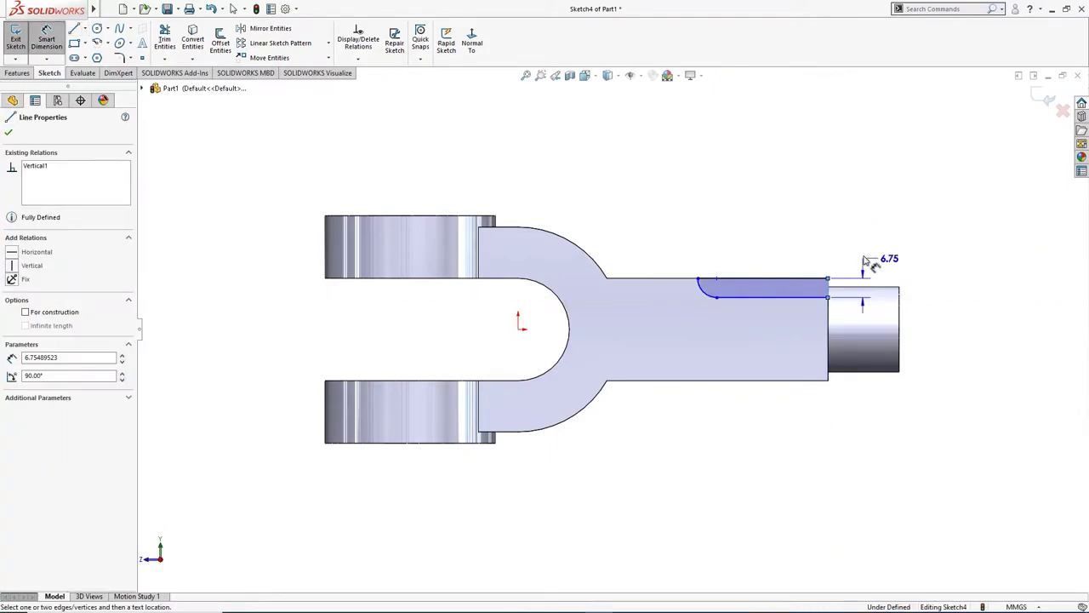
{"action": "left_click", "coordinate": [874, 256]}
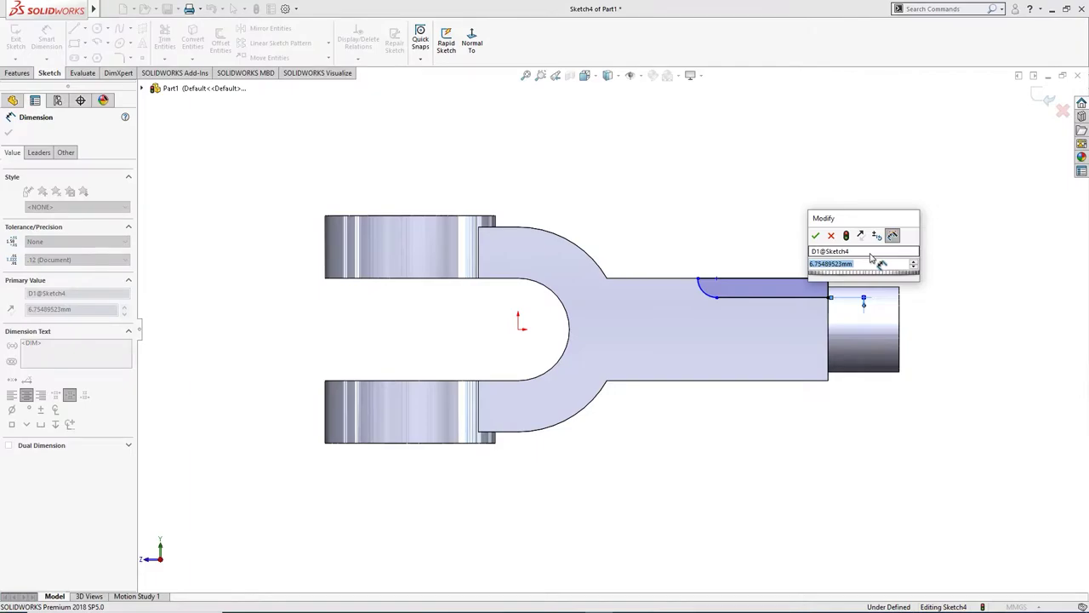
{"action": "type", "text": "9"}
{"action": "key", "text": "Return"}
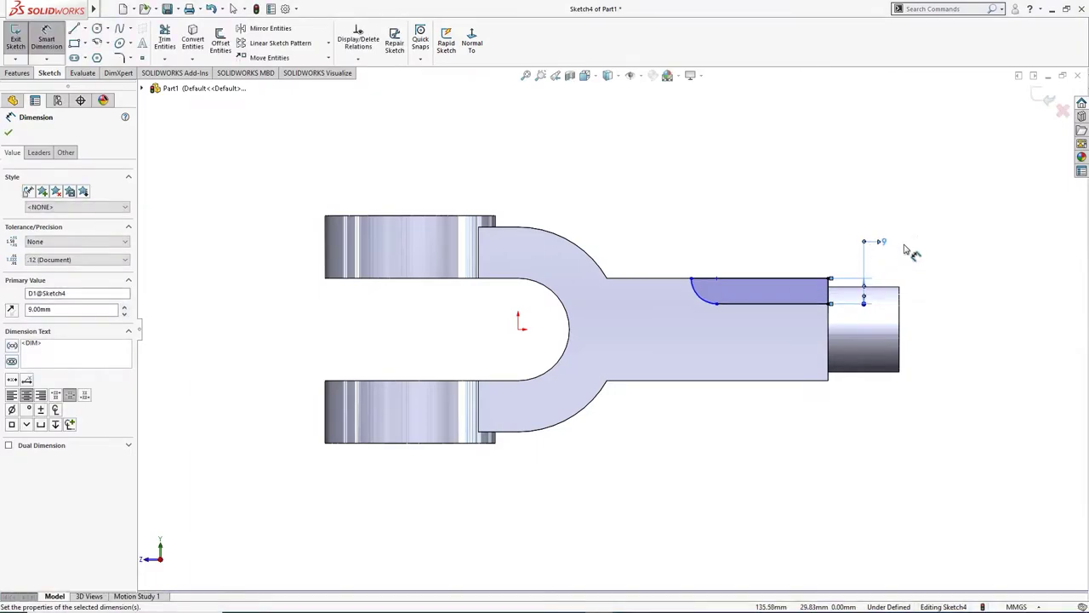
- Dimension the length of the corner profile along the shank's upper edge as 45 mm
{"action": "left_click", "coordinate": [766, 279]}
{"action": "left_click", "coordinate": [760, 238]}
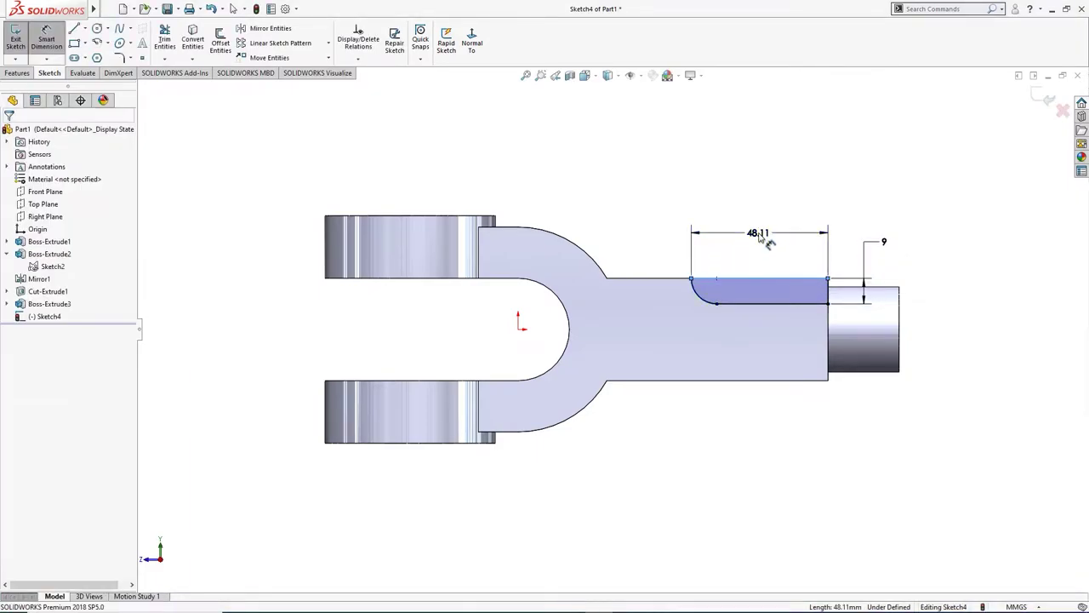
{"action": "type", "text": "48"}
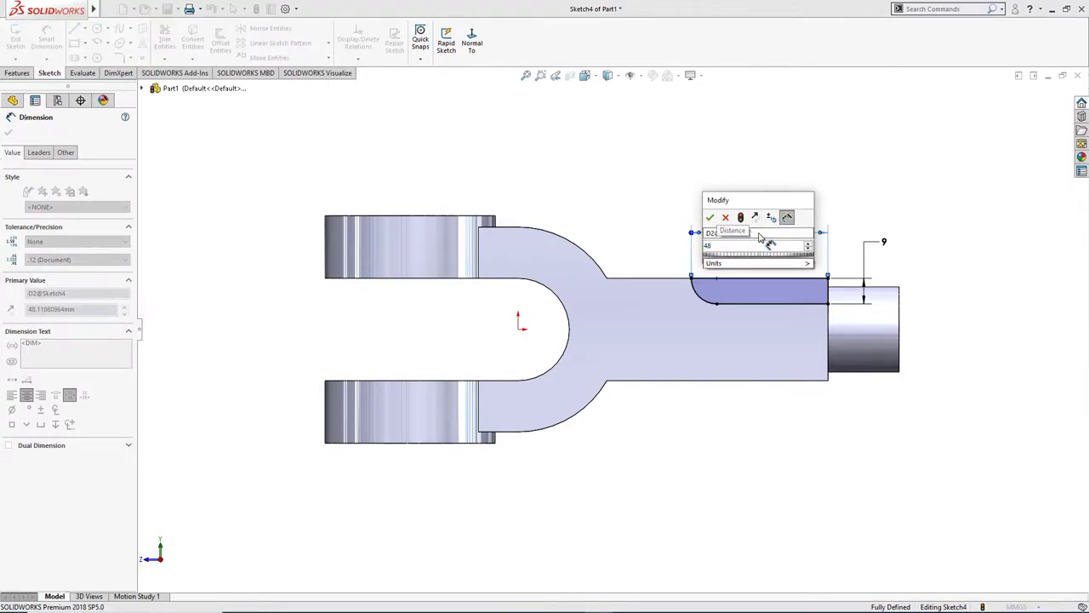
{"action": "key", "text": "BackSpace"}
{"action": "key", "text": "Return"}
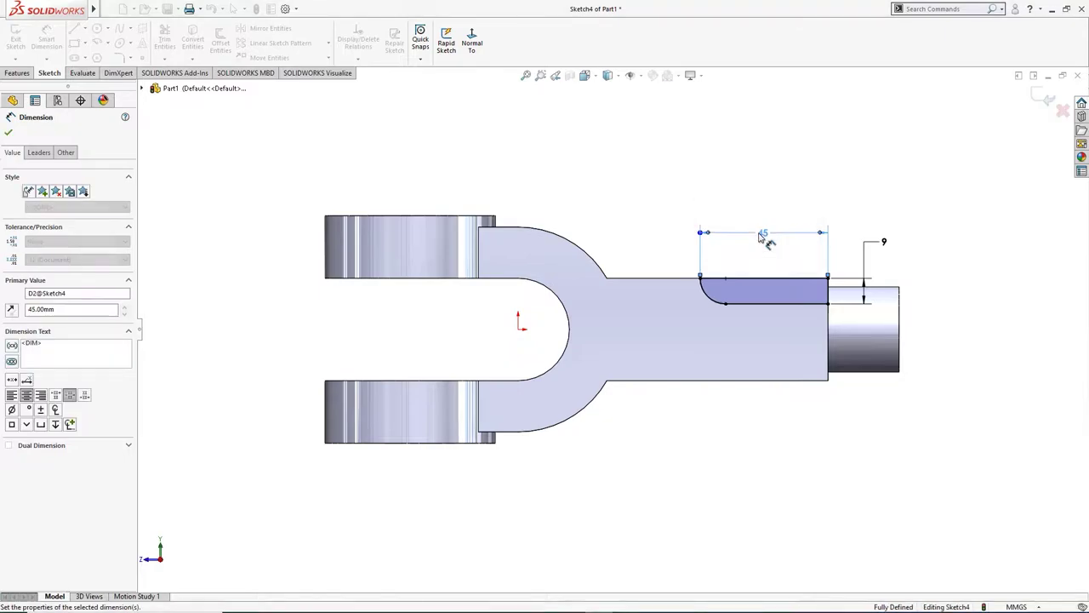
{"action": "left_click", "coordinate": [776, 198]}
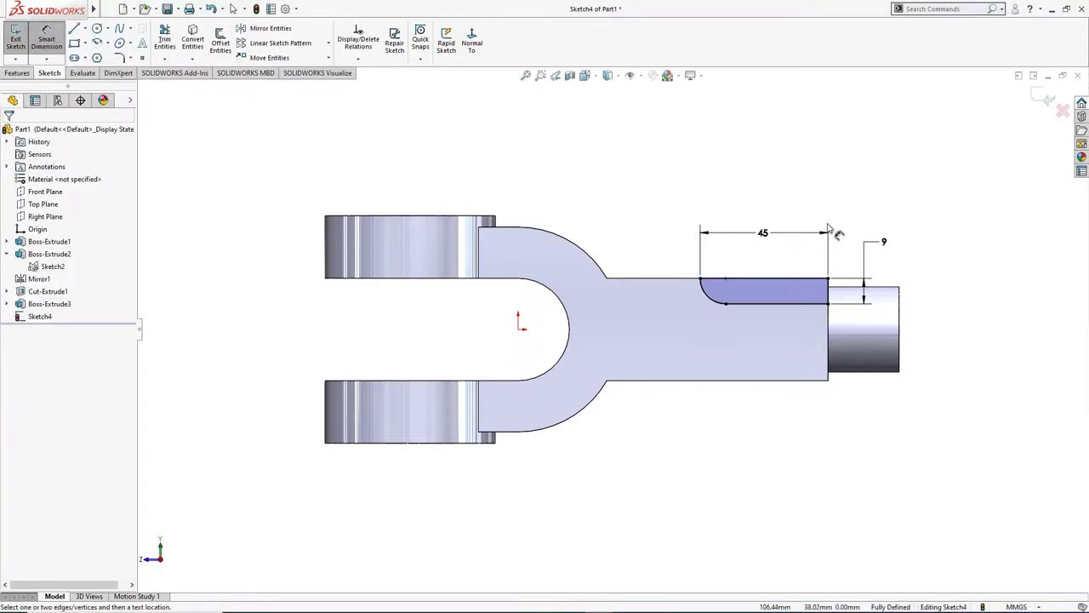
- Revolve-cut the corner profile 360° about its upper line along the shank's edge
{"action": "left_click", "coordinate": [895, 248]}
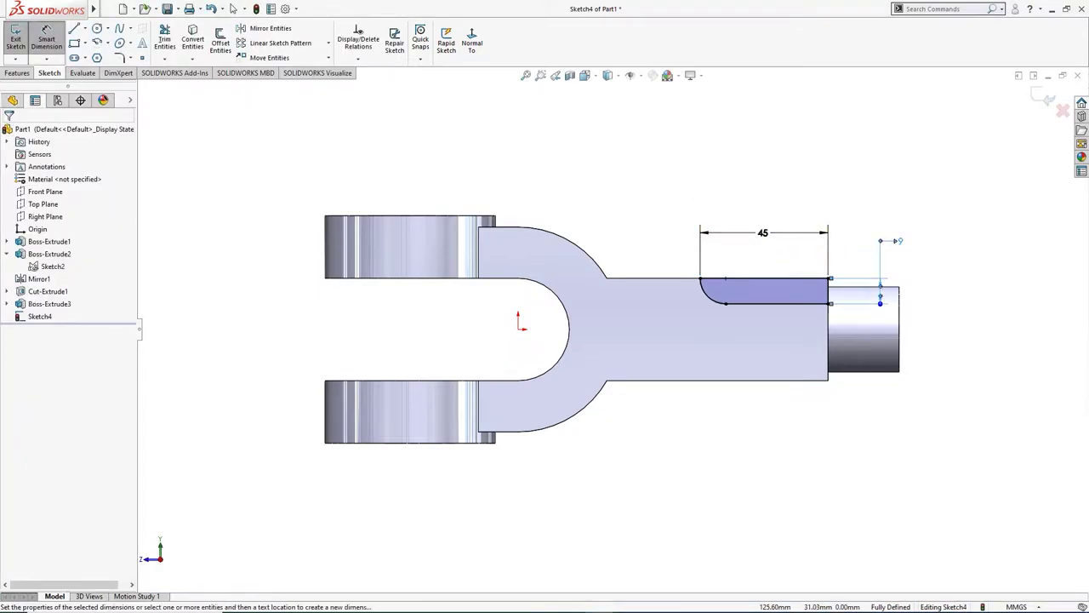
{"action": "middle_click_drag", "start_coordinate": [860, 259], "coordinate": [868, 270]}
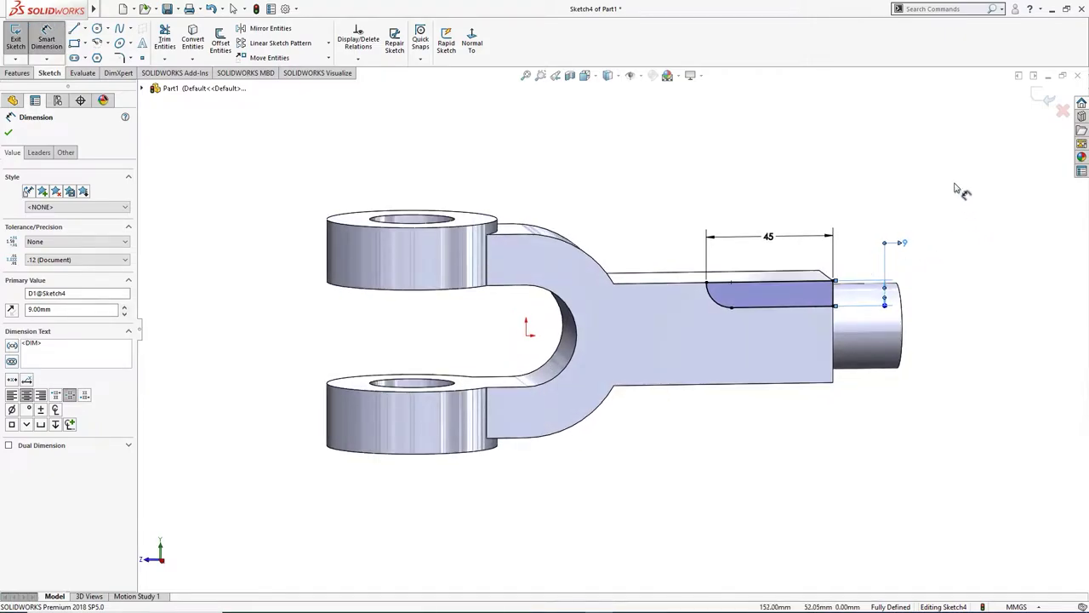
{"action": "key", "text": "s"}
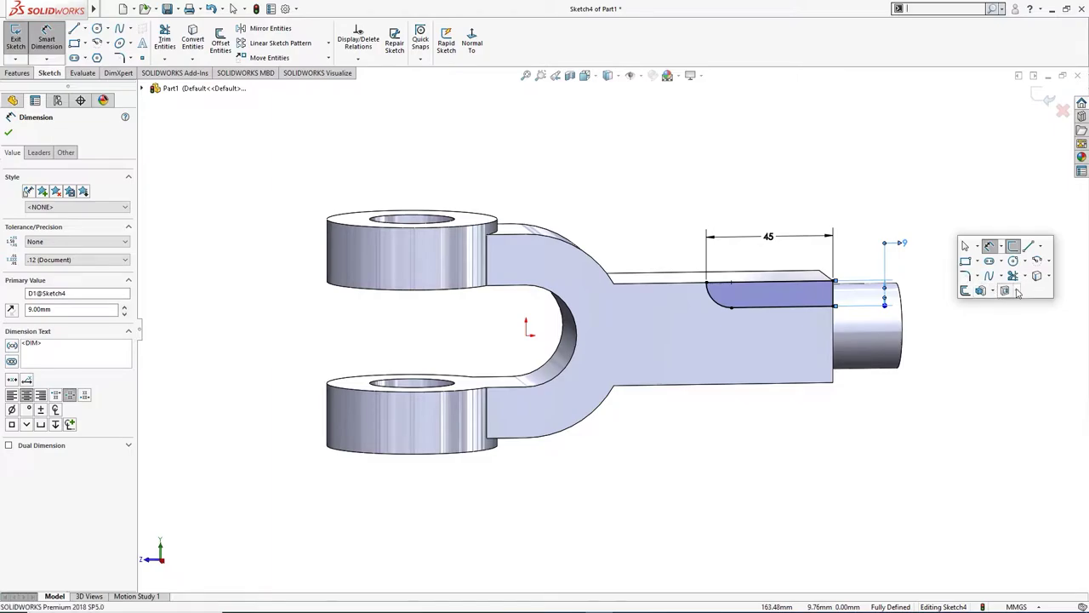
{"action": "left_click", "coordinate": [992, 291]}
{"action": "left_click", "coordinate": [1021, 321]}
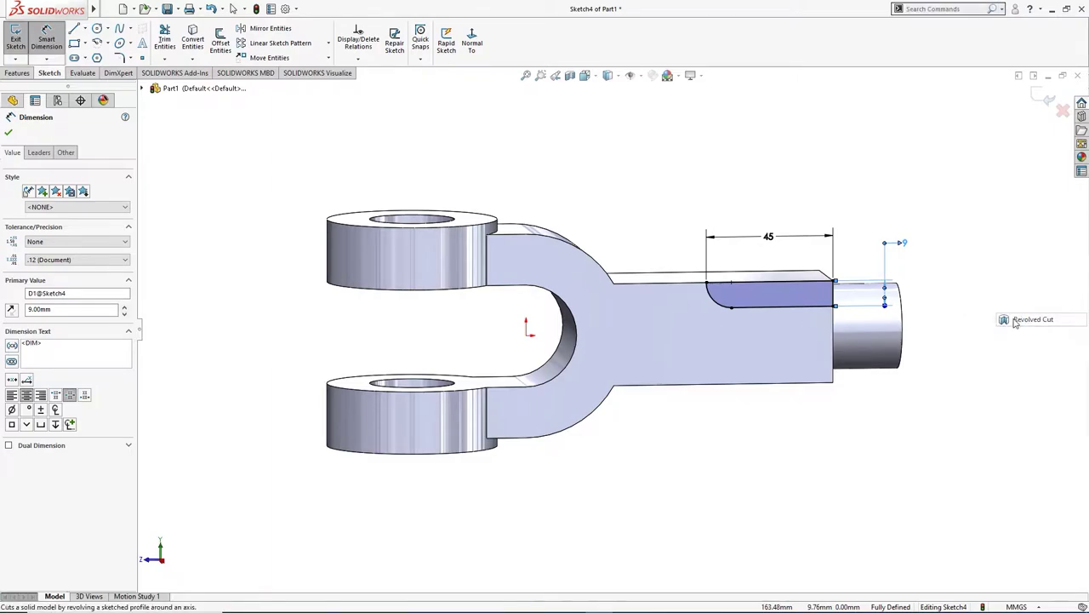
{"action": "left_click", "coordinate": [822, 281]}
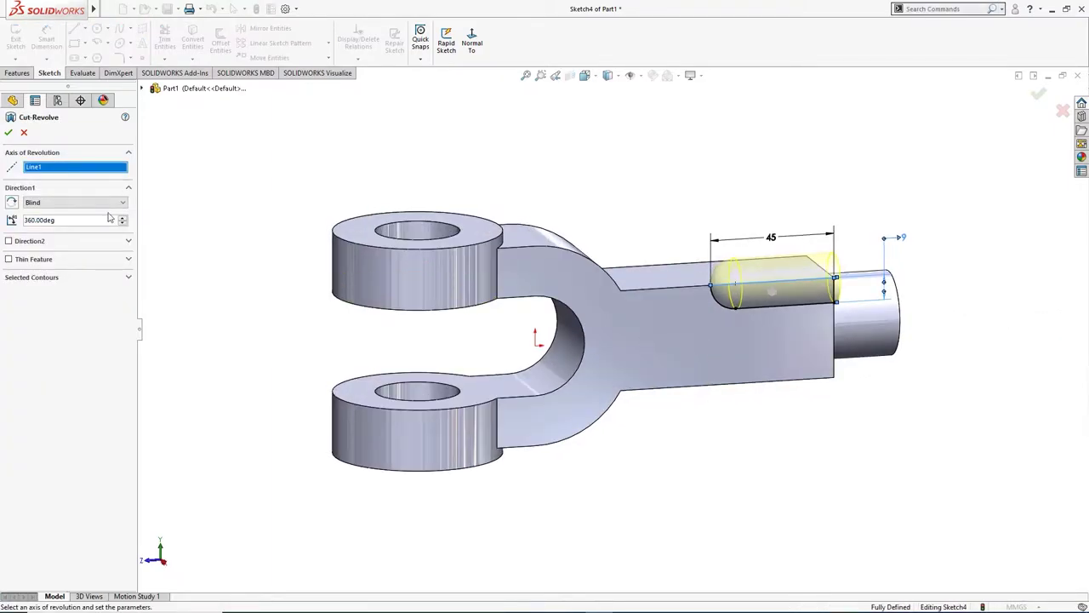
{"action": "left_click", "coordinate": [9, 133]}
- Circular-pattern the revolved cut around the cylindrical shank end as 4 equally spaced instances over 360°
{"action": "middle_click_drag", "start_coordinate": [179, 178], "coordinate": [196, 205]}
{"action": "left_click", "coordinate": [48, 316]}
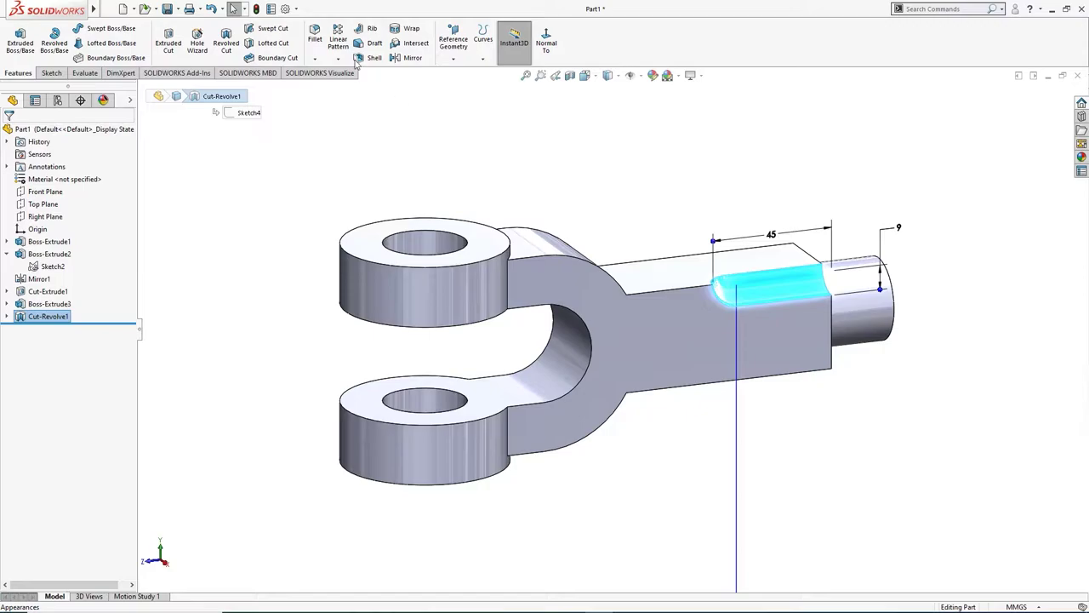
{"action": "left_click", "coordinate": [339, 58]}
{"action": "left_click", "coordinate": [364, 86]}
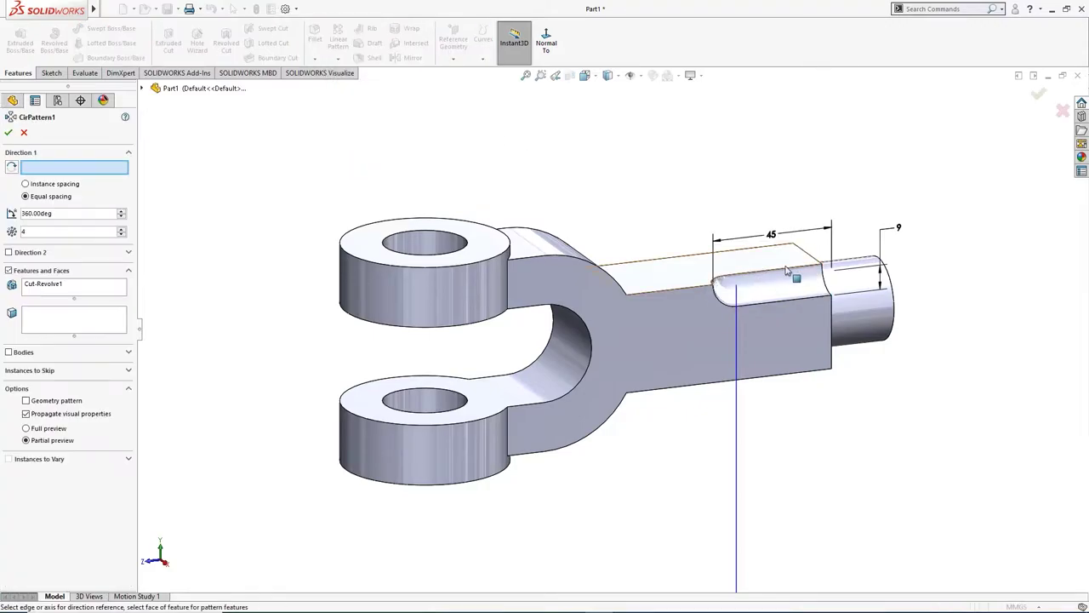
{"action": "left_click", "coordinate": [858, 294]}
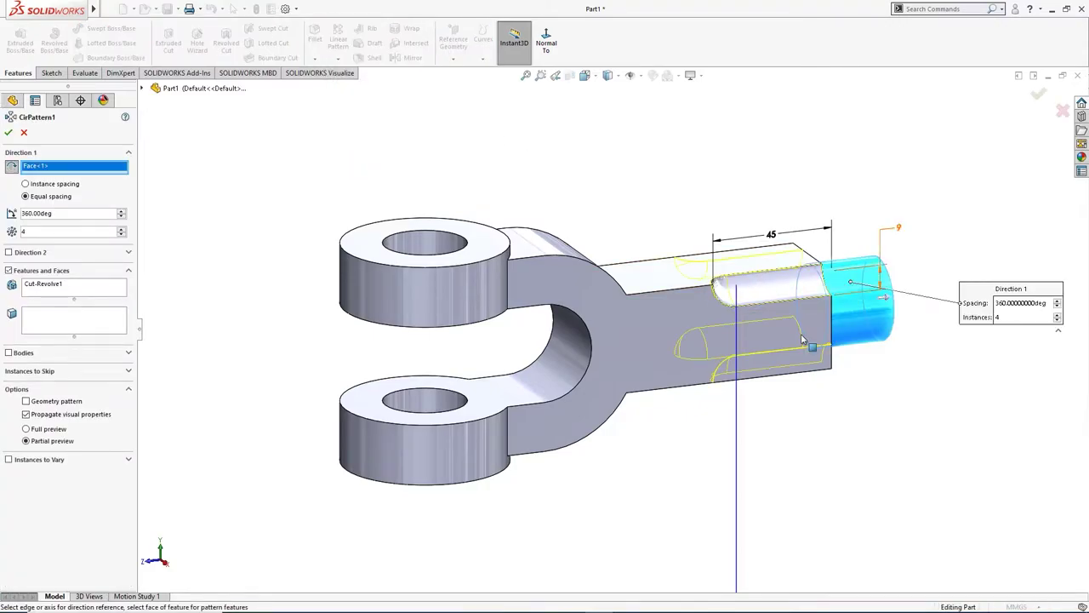
{"action": "middle_click_drag", "start_coordinate": [802, 341], "coordinate": [724, 273]}
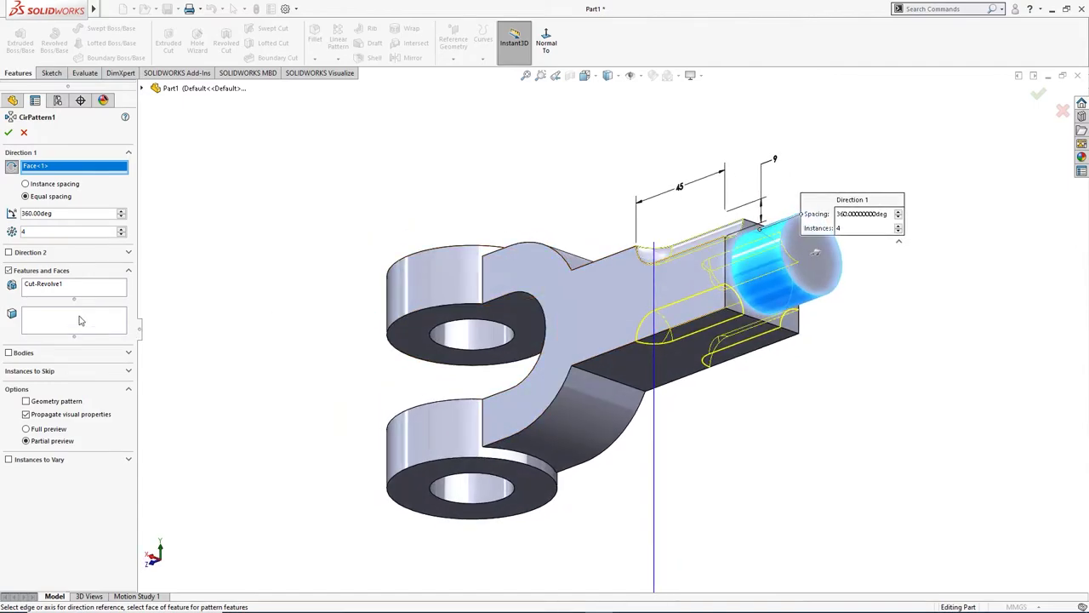
{"action": "left_click", "coordinate": [9, 132]}
- Assign Cast Carbon Steel as the part's material
{"action": "middle_click_drag", "start_coordinate": [297, 302], "coordinate": [332, 252]}
{"action": "key", "text": "ctrl+7"}
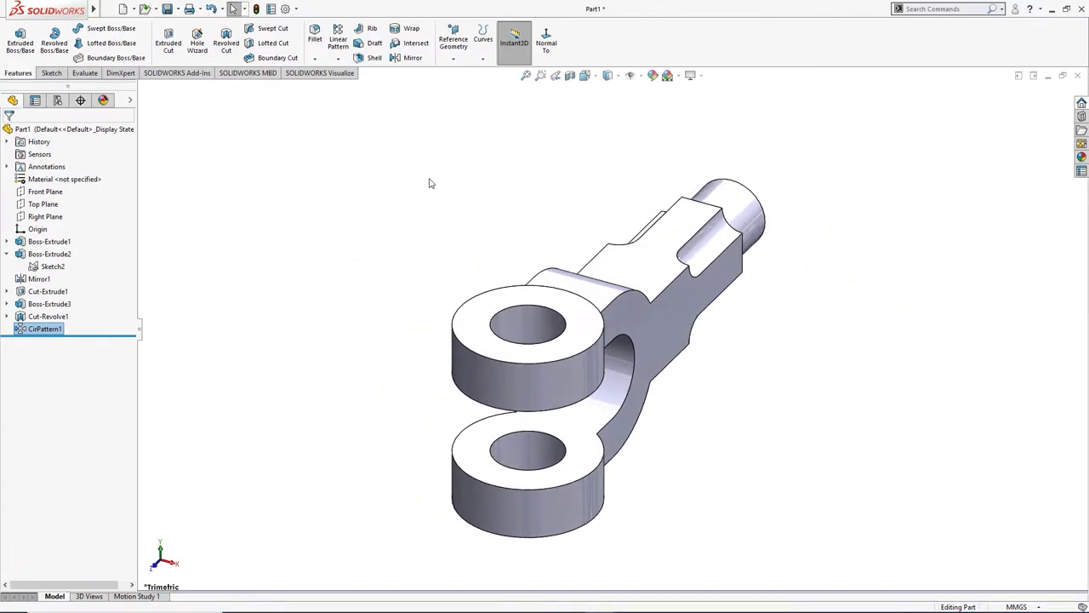
{"action": "middle_click_drag", "start_coordinate": [430, 183], "coordinate": [399, 185]}
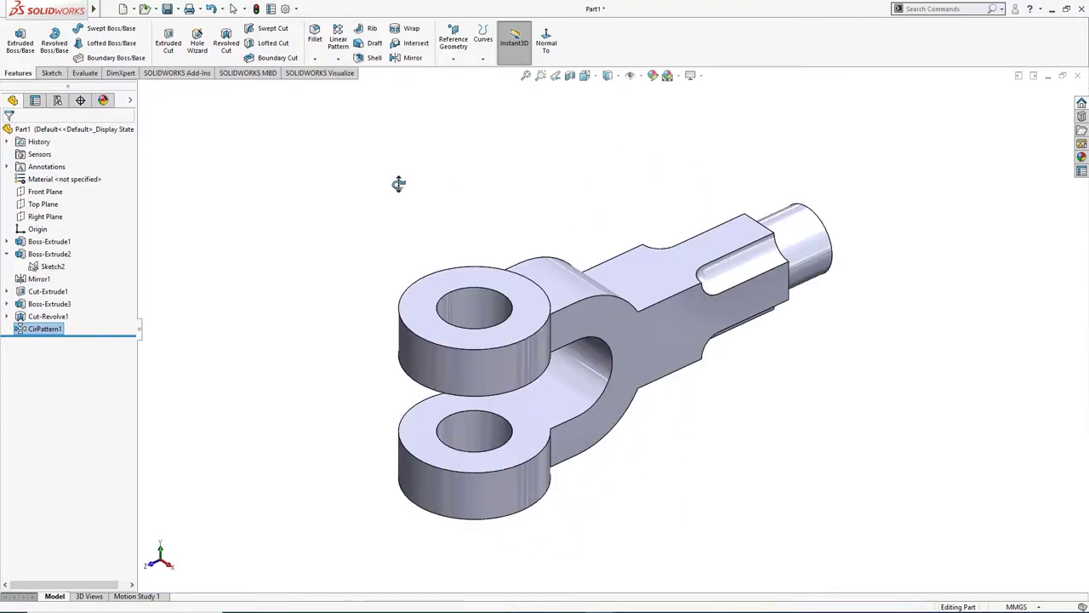
{"action": "key", "text": "ctrl+7"}
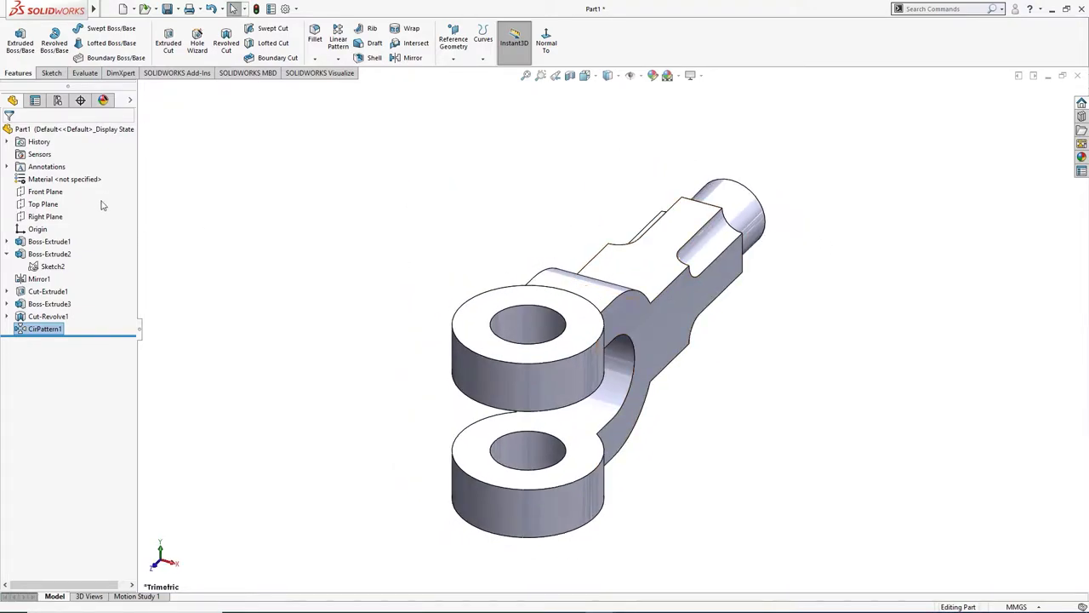
{"action": "left_click", "coordinate": [87, 186]}
{"action": "right_click", "coordinate": [86, 185]}
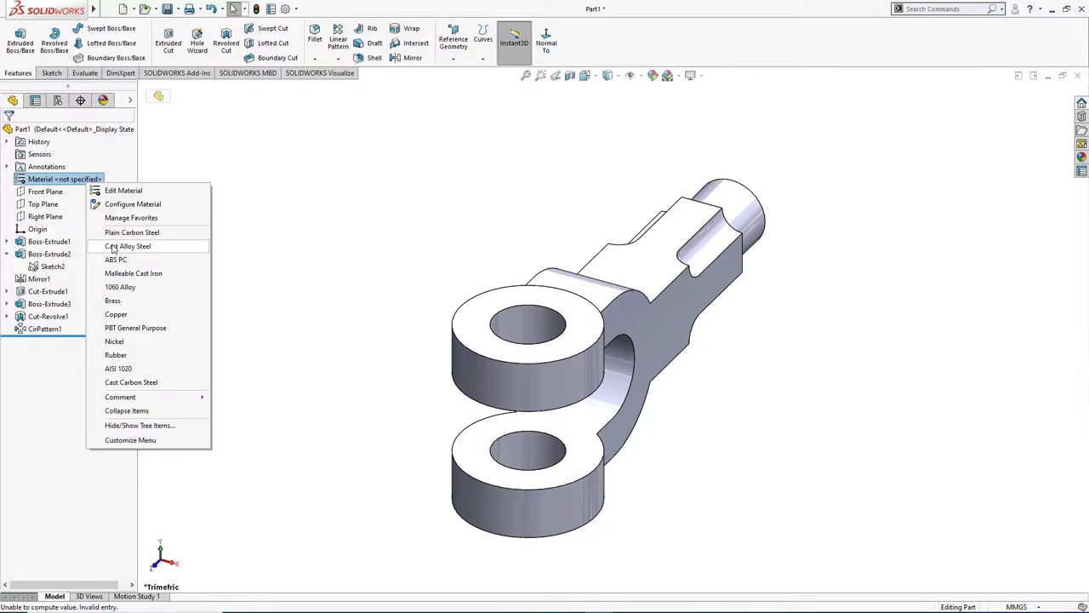
{"action": "left_click", "coordinate": [129, 382]}
{"action": "middle_click_drag", "start_coordinate": [250, 320], "coordinate": [206, 326]}
{"action": "key", "text": "ctrl+7"}
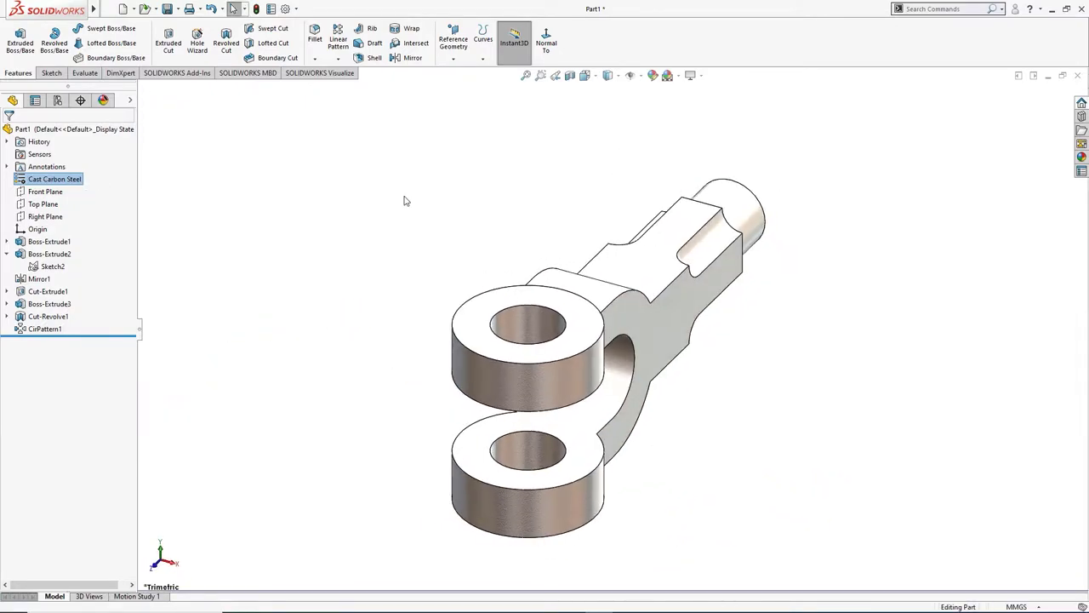
- Save the part as Fork on the Desktop and close it
{"action": "scroll", "coordinate": [465, 326], "scroll_direction": "up", "scroll_amount": 1}
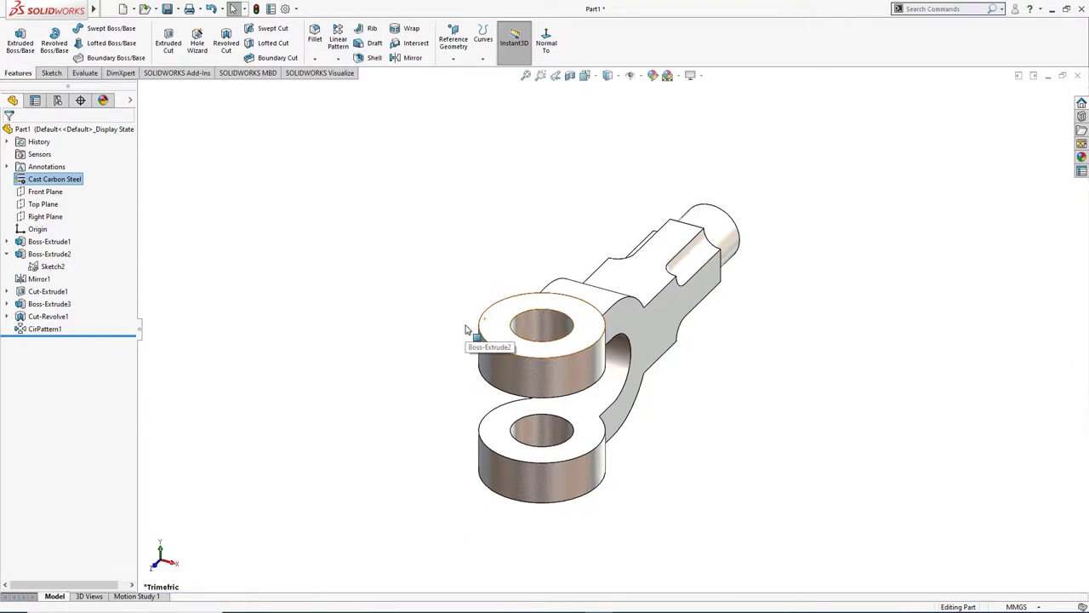
{"action": "scroll", "coordinate": [465, 326], "scroll_direction": "down", "scroll_amount": 1}
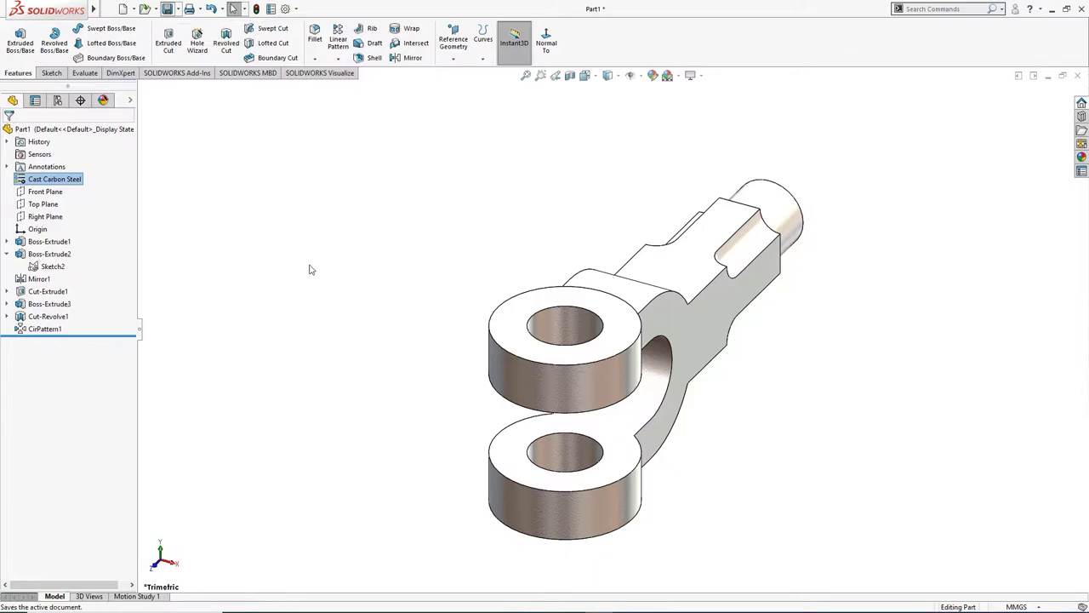
{"action": "key", "text": "ctrl+s"}
{"action": "scroll", "coordinate": [418, 314], "scroll_direction": "up", "scroll_amount": 2}
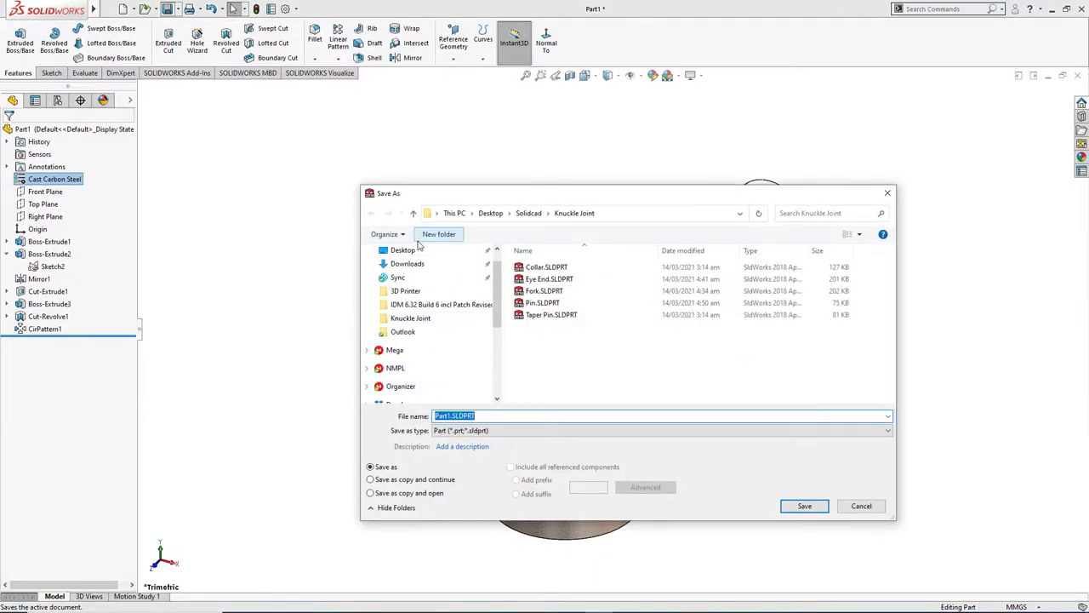
{"action": "left_click", "coordinate": [418, 247]}
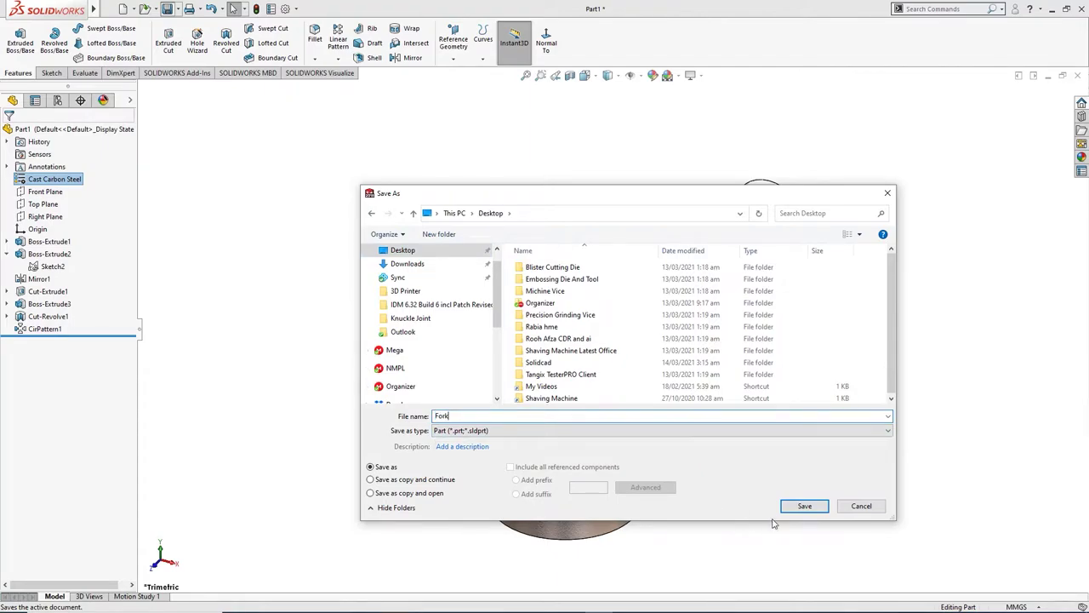
{"action": "left_click", "coordinate": [804, 506]}
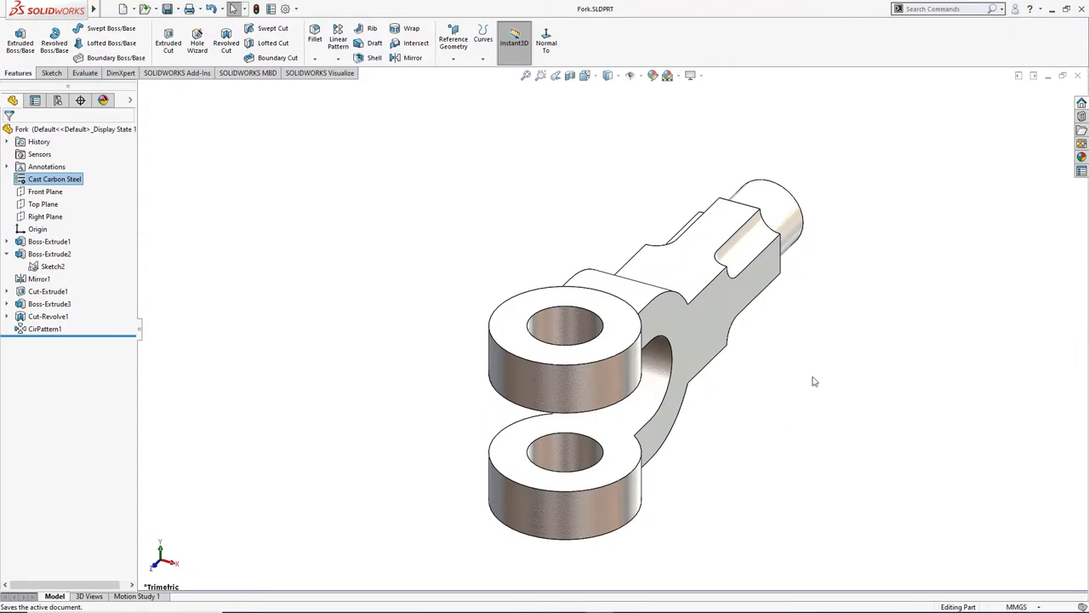
{"action": "left_click", "coordinate": [1078, 75]}
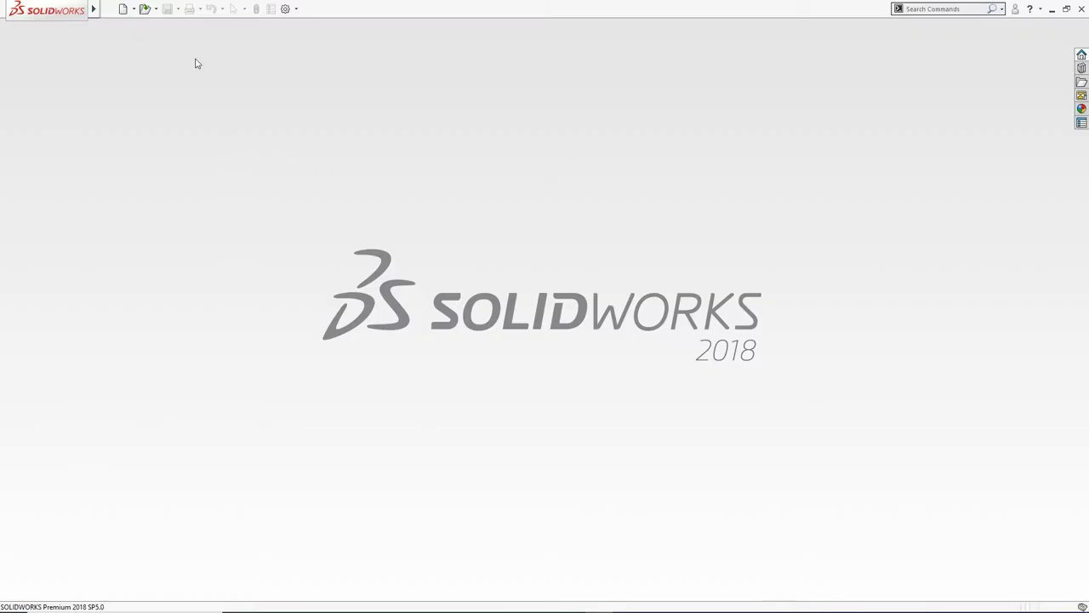
- Create a new part from the Custom ANSI template and start a sketch on the Top Plane
{"action": "left_click", "coordinate": [123, 11]}
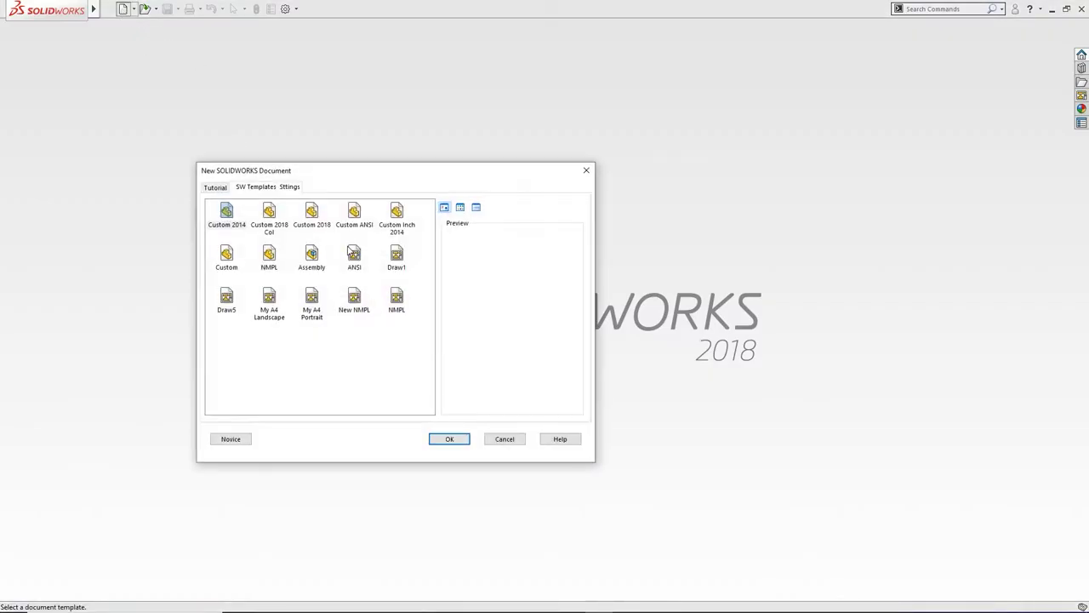
{"action": "left_click", "coordinate": [354, 213]}
{"action": "left_click", "coordinate": [446, 438]}
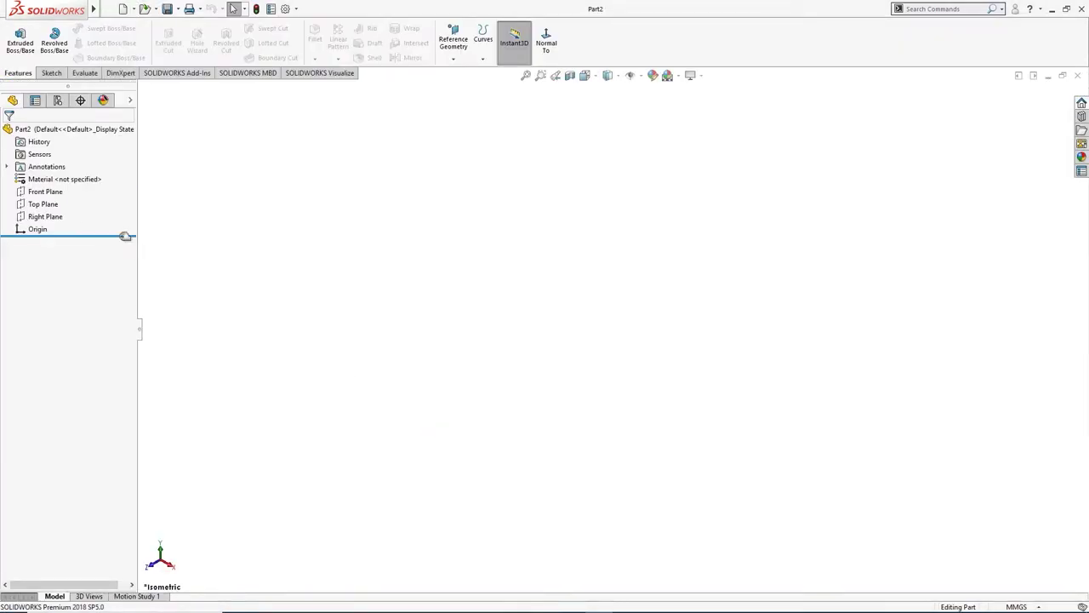
{"action": "left_click", "coordinate": [42, 204]}
{"action": "left_click", "coordinate": [51, 188]}
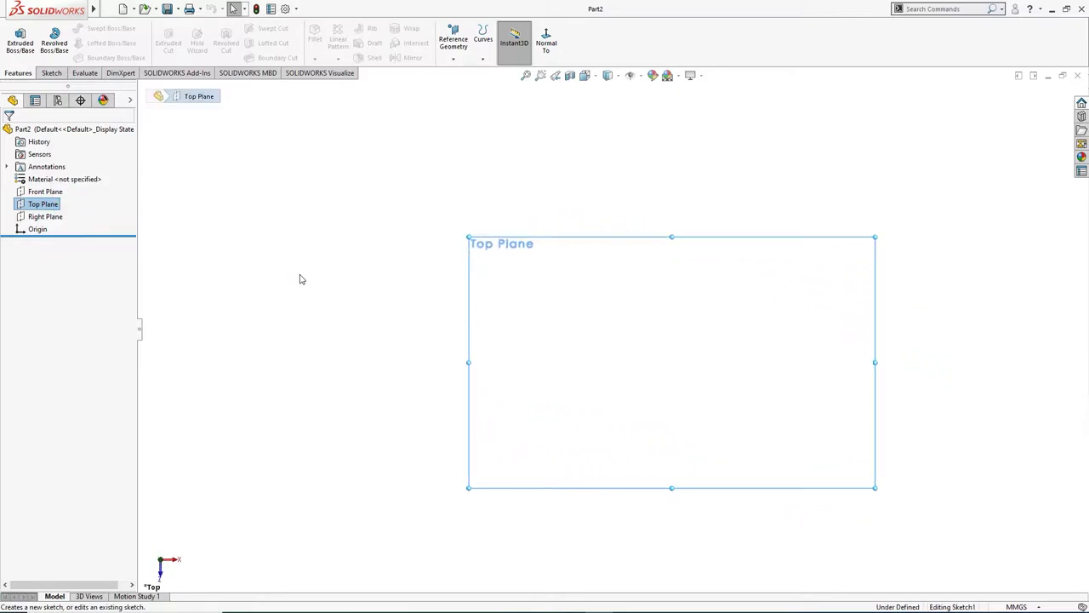
- Sketch two concentric circles centred on the origin with diameters of 30 mm and 60 mm
{"action": "right_click_drag", "start_coordinate": [348, 270], "coordinate": [533, 329]}
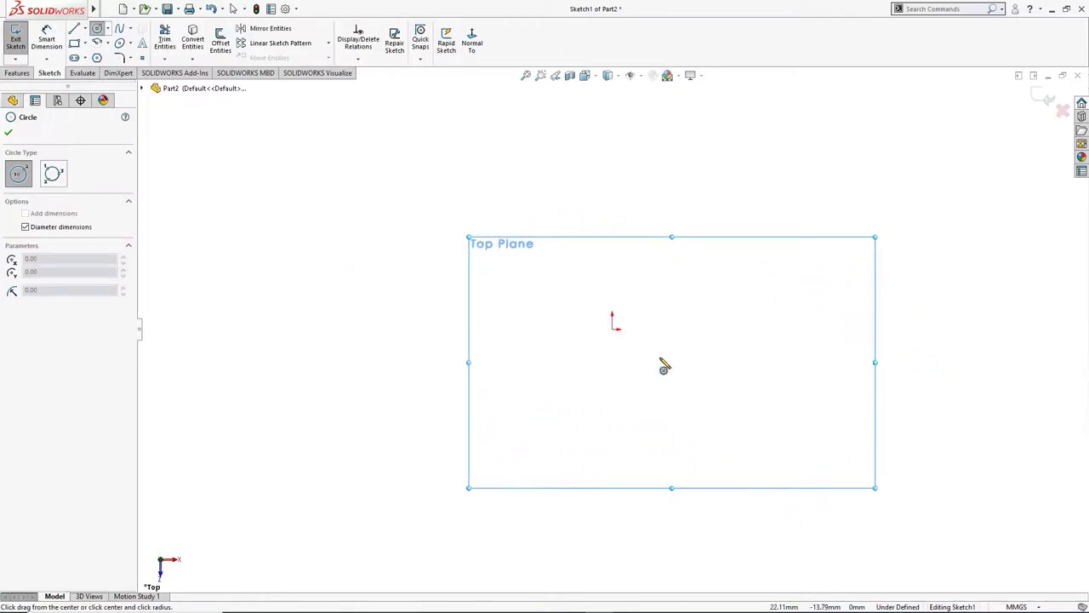
{"action": "left_click", "coordinate": [612, 329]}
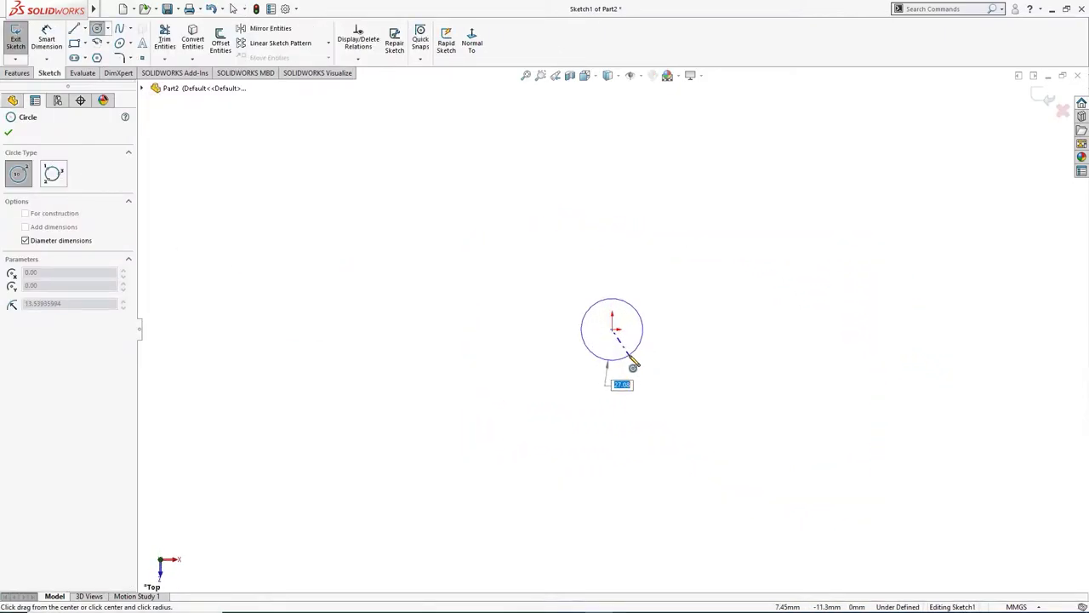
{"action": "key", "text": "Return"}
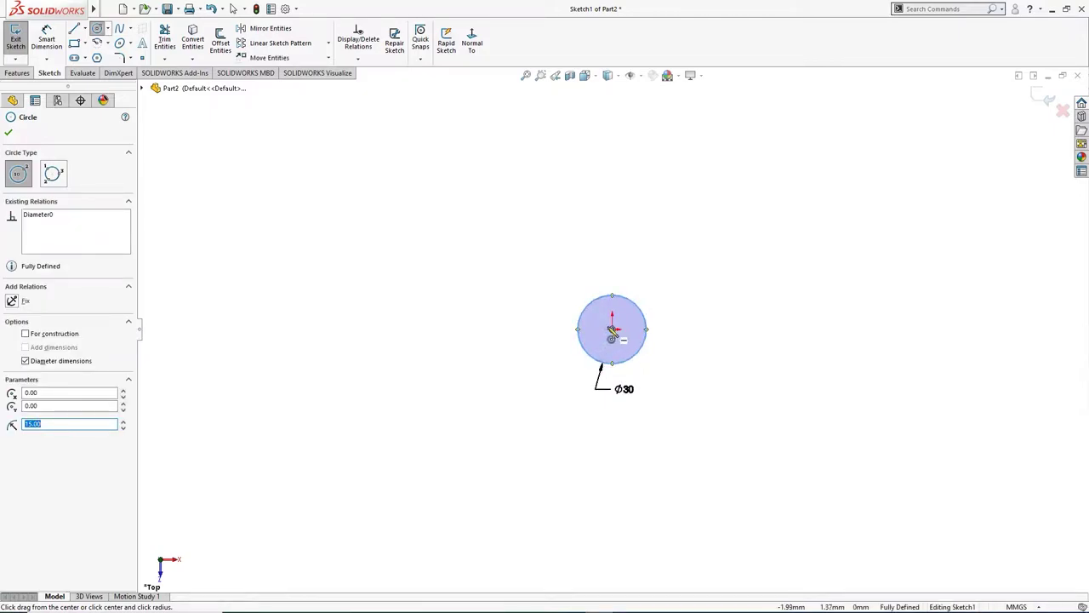
{"action": "left_click", "coordinate": [613, 329]}
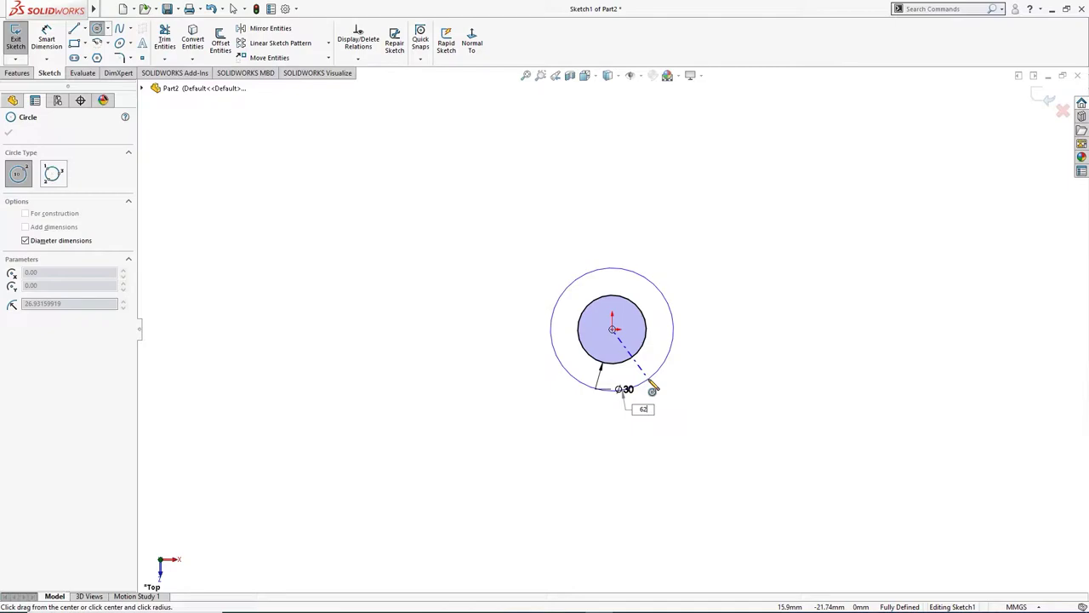
{"action": "type", "text": "60"}
{"action": "key", "text": "Return"}
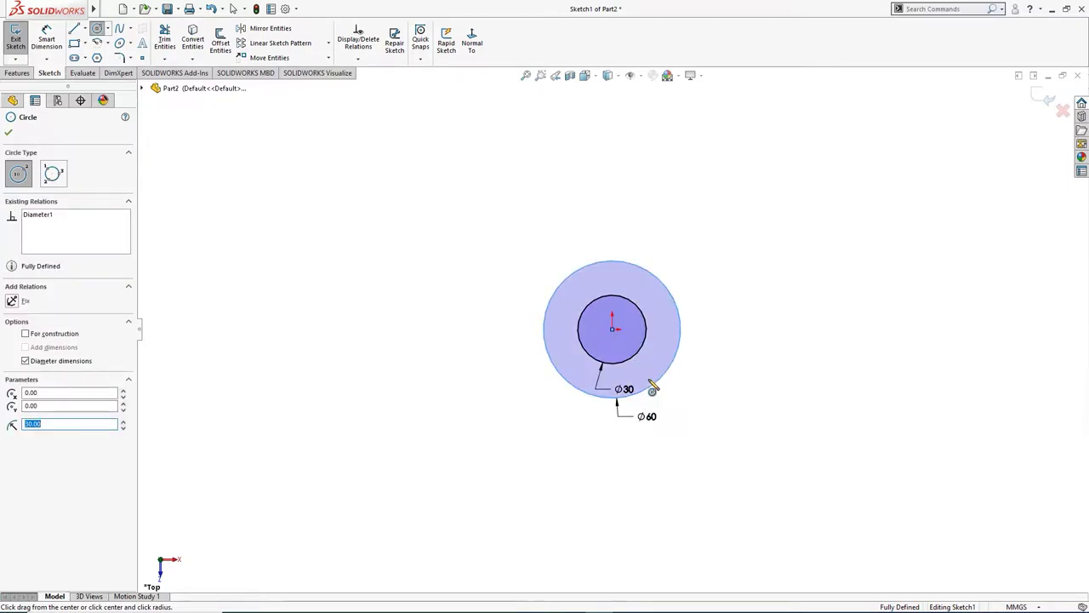
{"action": "key", "text": "Escape"}
- Reposition the two diameter dimensions below and outside the circles so they are clear of the geometry
{"action": "left_click_drag", "start_coordinate": [637, 390], "coordinate": [713, 396]}
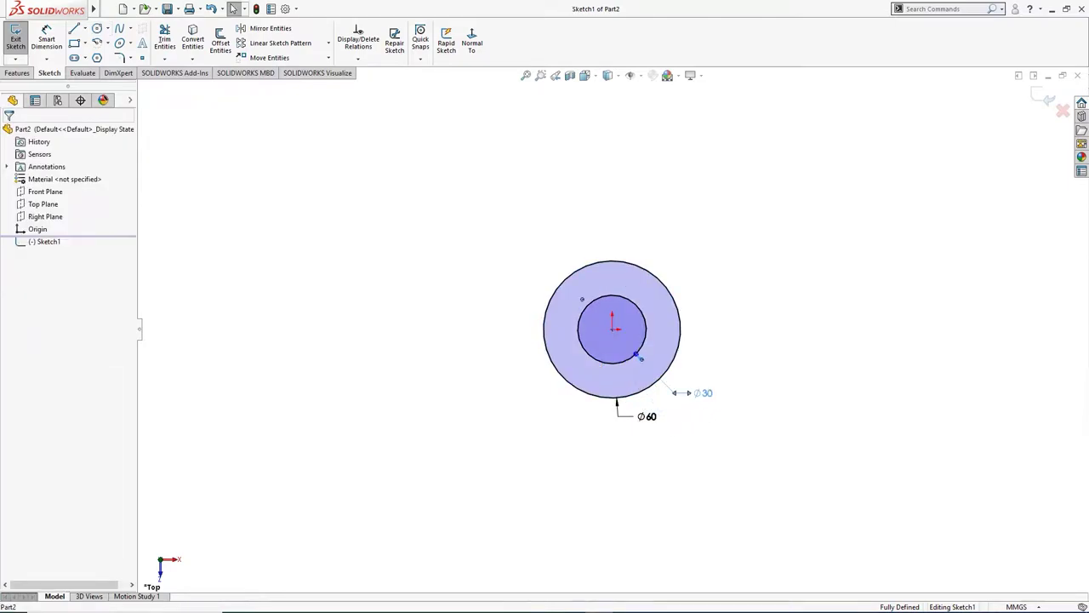
{"action": "left_click_drag", "start_coordinate": [644, 423], "coordinate": [668, 431]}
{"action": "left_click", "coordinate": [780, 332]}
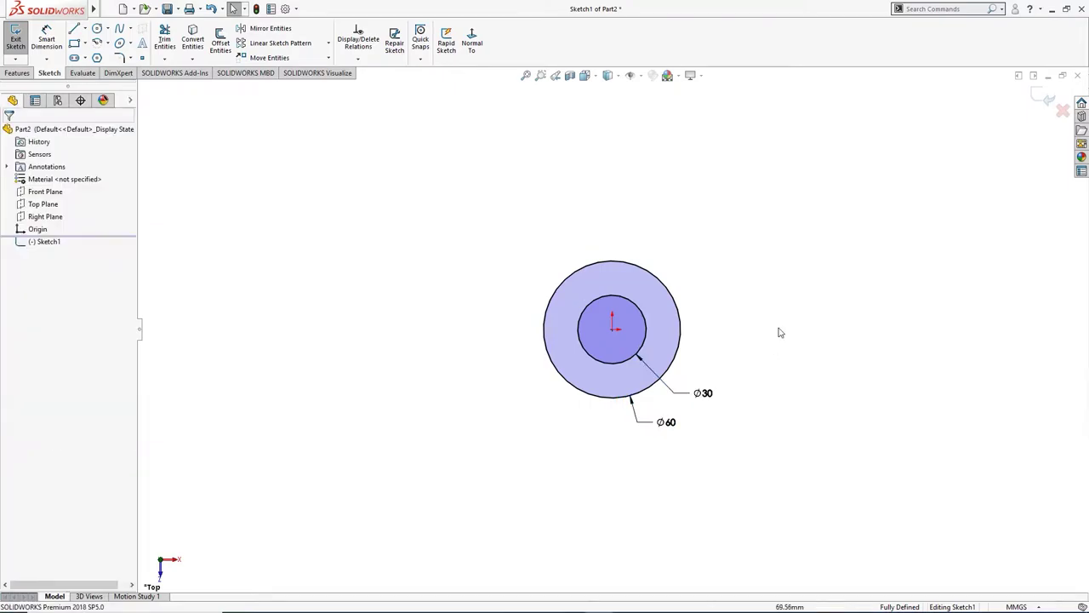
{"action": "right_click_drag", "start_coordinate": [784, 297], "coordinate": [787, 322]}
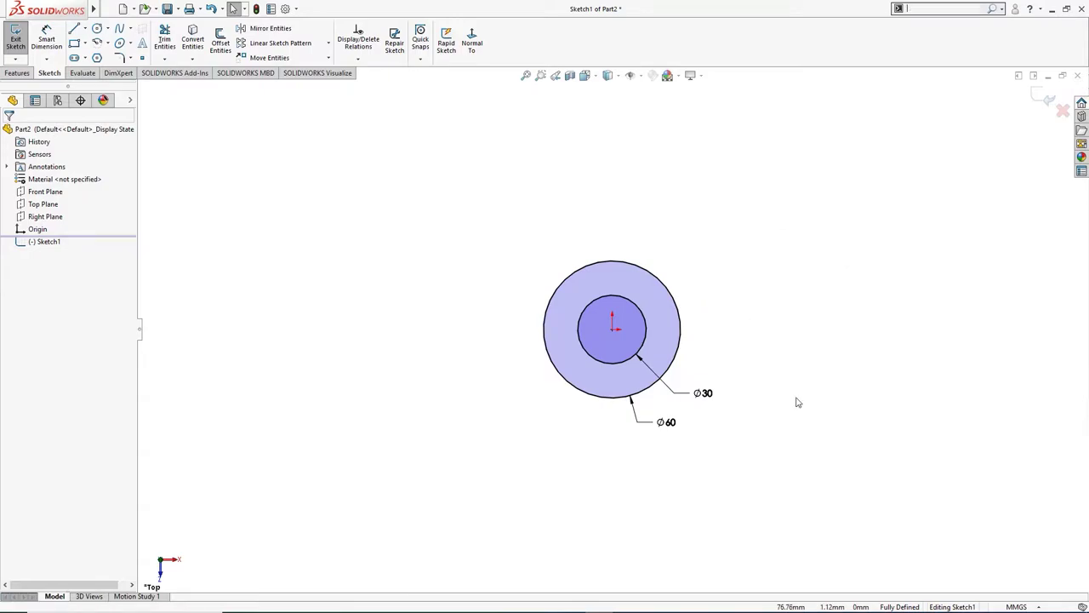
- Extrude the ring between the two circles 36 mm as a mid-plane boss
{"action": "key", "text": "s"}
{"action": "left_click", "coordinate": [817, 428]}
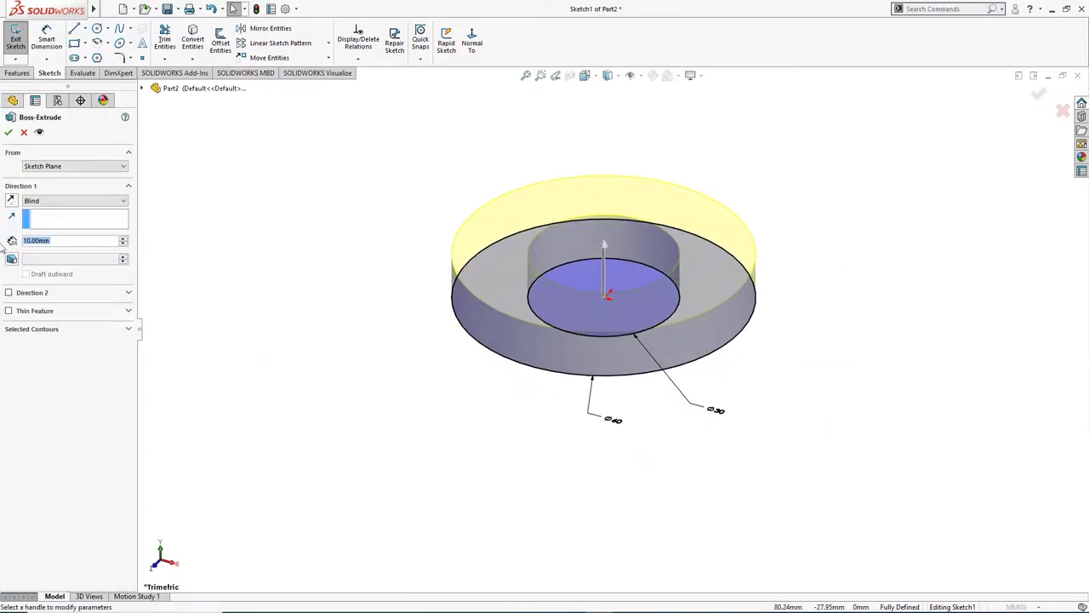
{"action": "left_click", "coordinate": [30, 201]}
{"action": "left_click", "coordinate": [49, 247]}
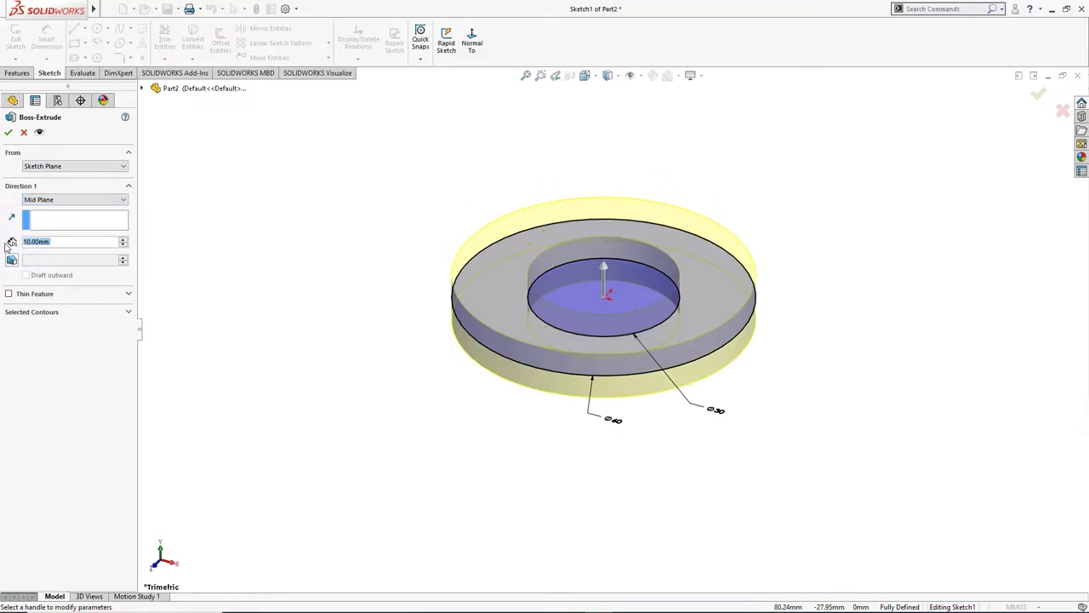
{"action": "type", "text": "36"}
{"action": "key", "text": "Return"}
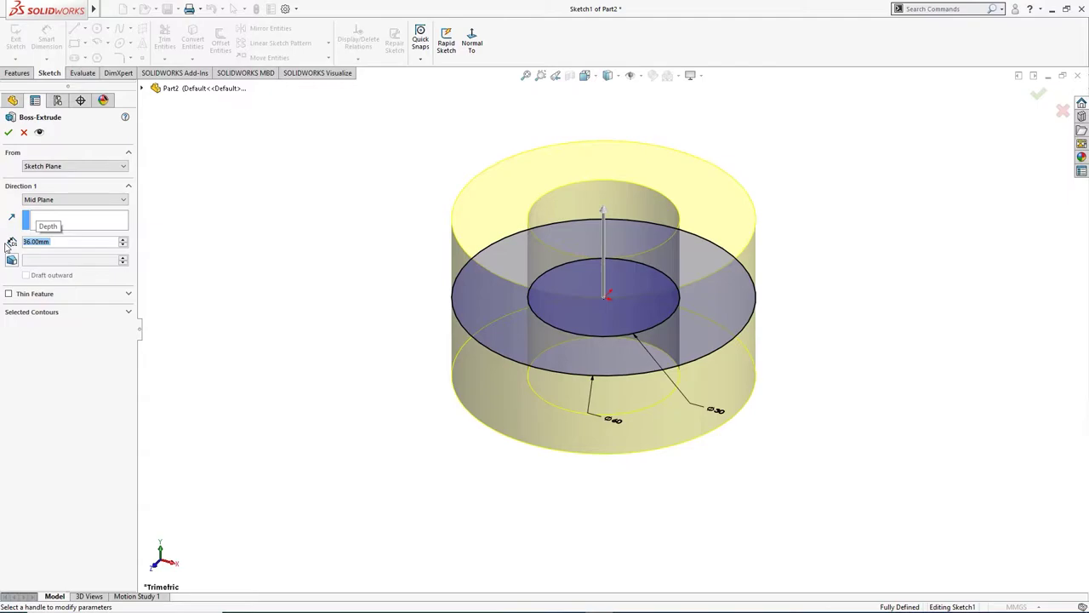
{"action": "left_click", "coordinate": [8, 133]}
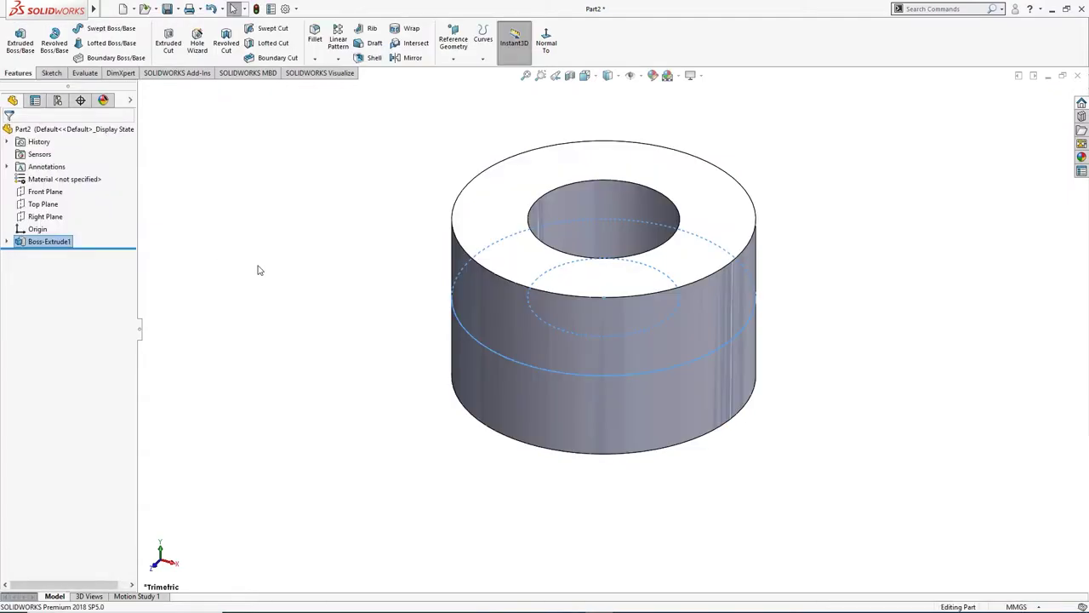
- Start a sketch on the Front Plane and draw a corner rectangle overlapping the eye, with its far edge about 96 mm from the origin
{"action": "left_click", "coordinate": [47, 192]}
{"action": "left_click", "coordinate": [57, 180]}
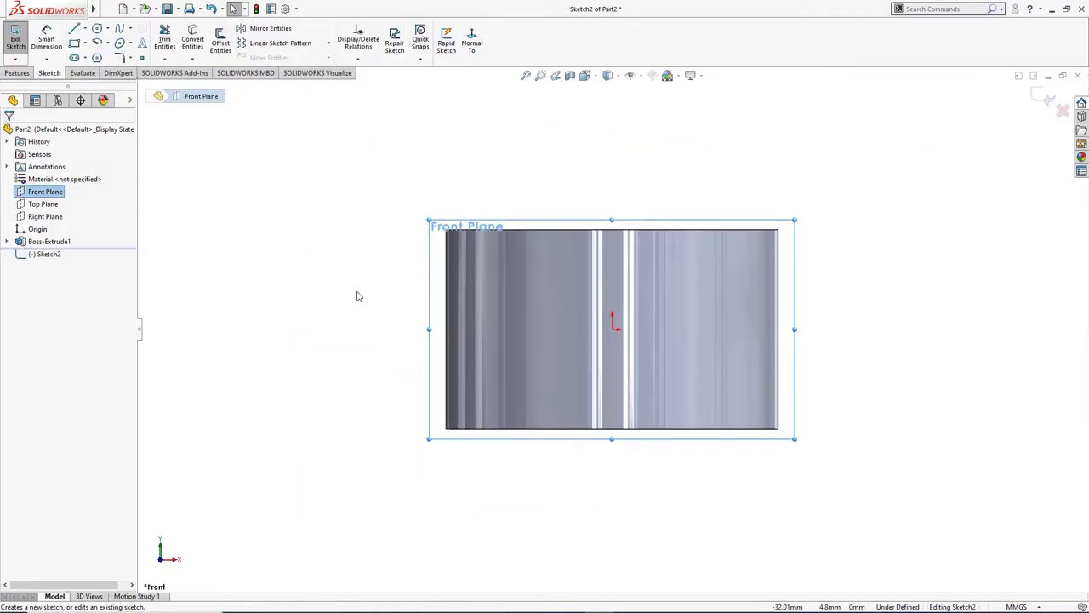
{"action": "right_click_drag", "start_coordinate": [427, 289], "coordinate": [405, 314]}
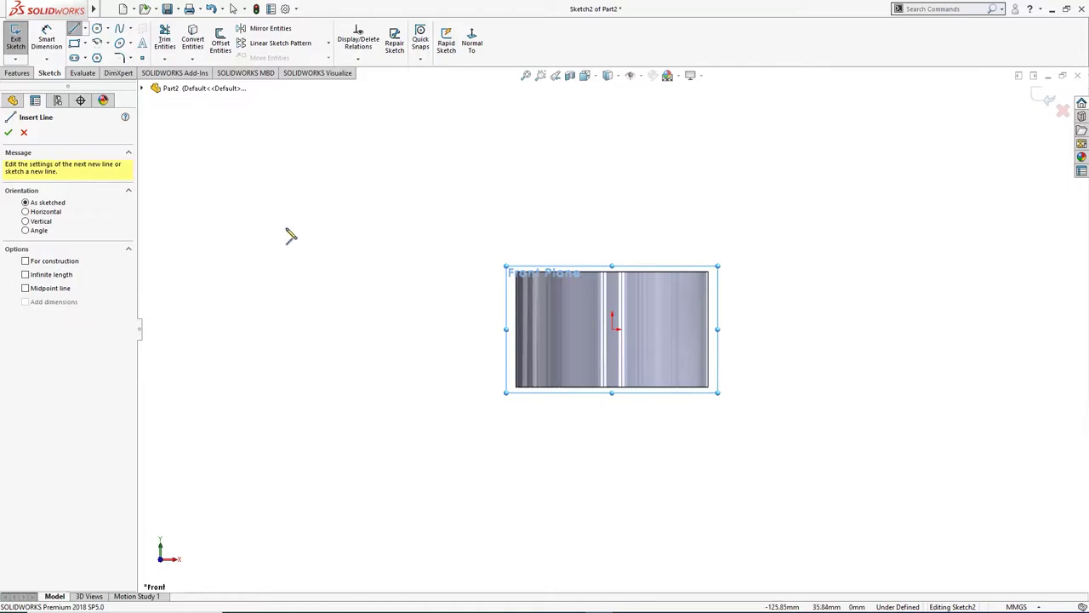
{"action": "right_click_drag", "start_coordinate": [287, 230], "coordinate": [204, 236]}
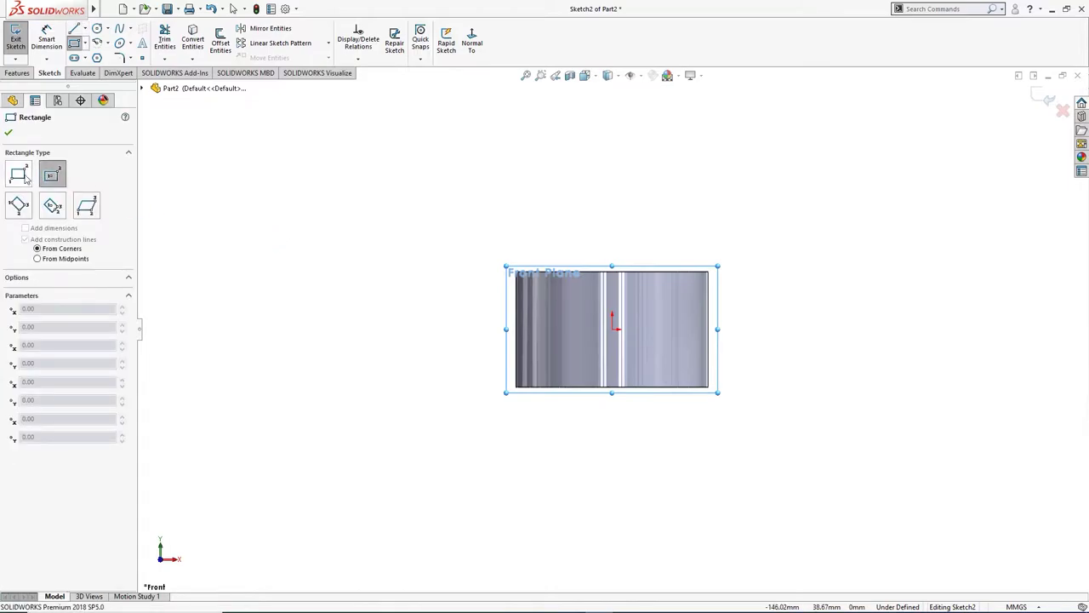
{"action": "left_click", "coordinate": [24, 176]}
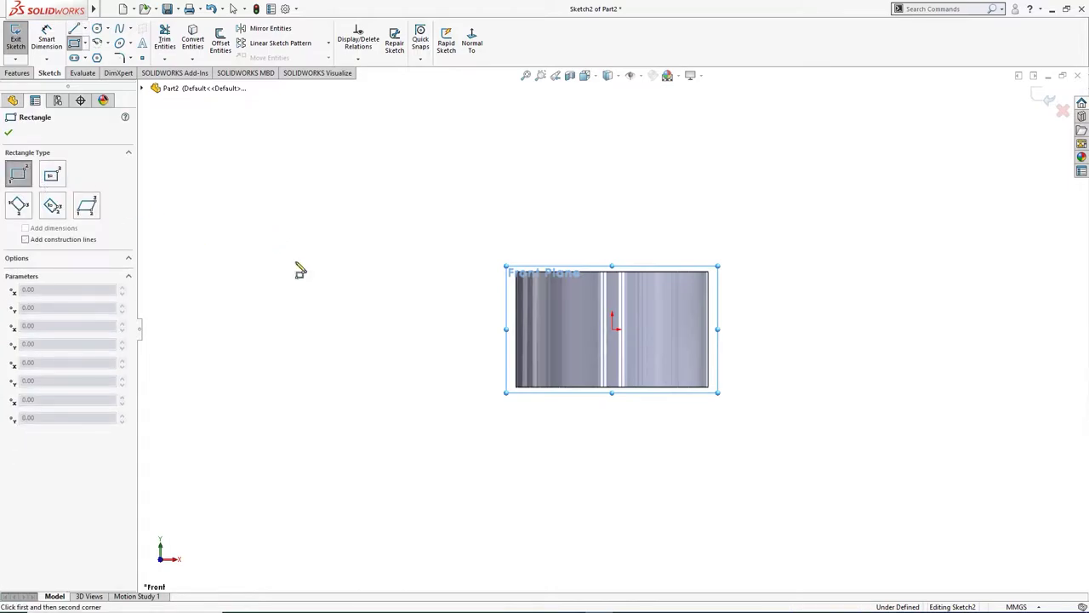
{"action": "left_click", "coordinate": [531, 292]}
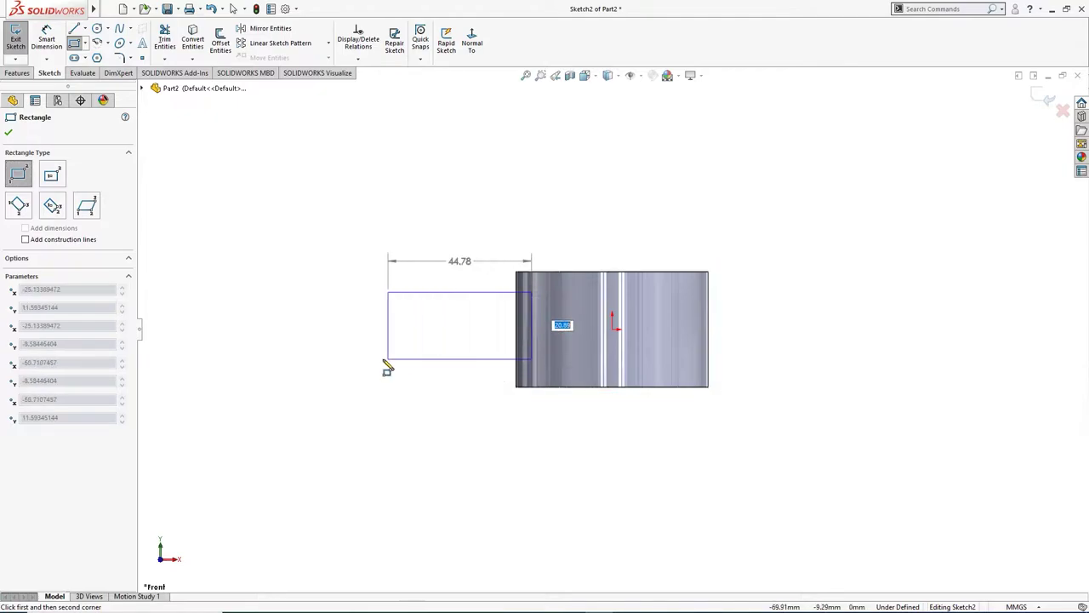
{"action": "left_click", "coordinate": [303, 375]}
{"action": "key", "text": "Escape"}
- Draw a horizontal construction line about 117 mm long from the origin and make the rectangle's long edges symmetric about it
{"action": "key", "text": "l"}
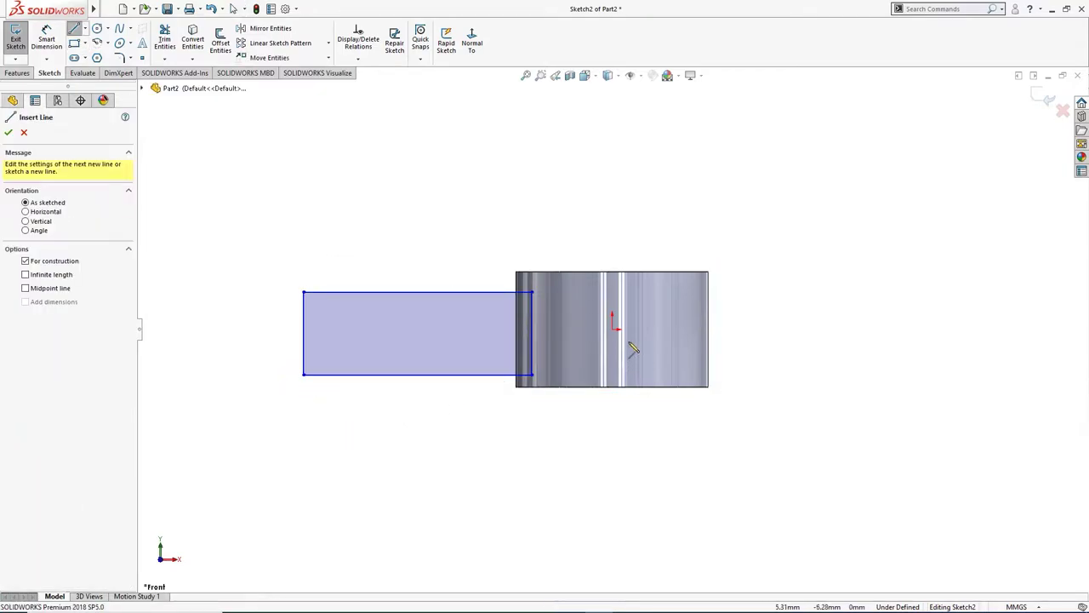
{"action": "left_click", "coordinate": [615, 329]}
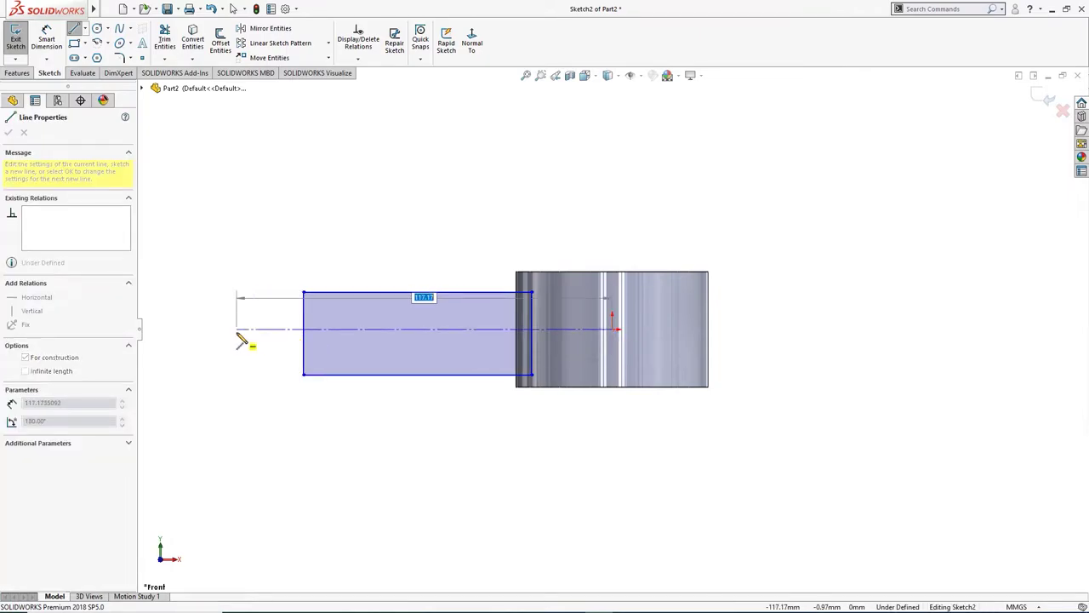
{"action": "left_click", "coordinate": [237, 330]}
{"action": "key", "text": "Escape"}
{"action": "left_click_drag", "start_coordinate": [415, 252], "coordinate": [371, 462]}
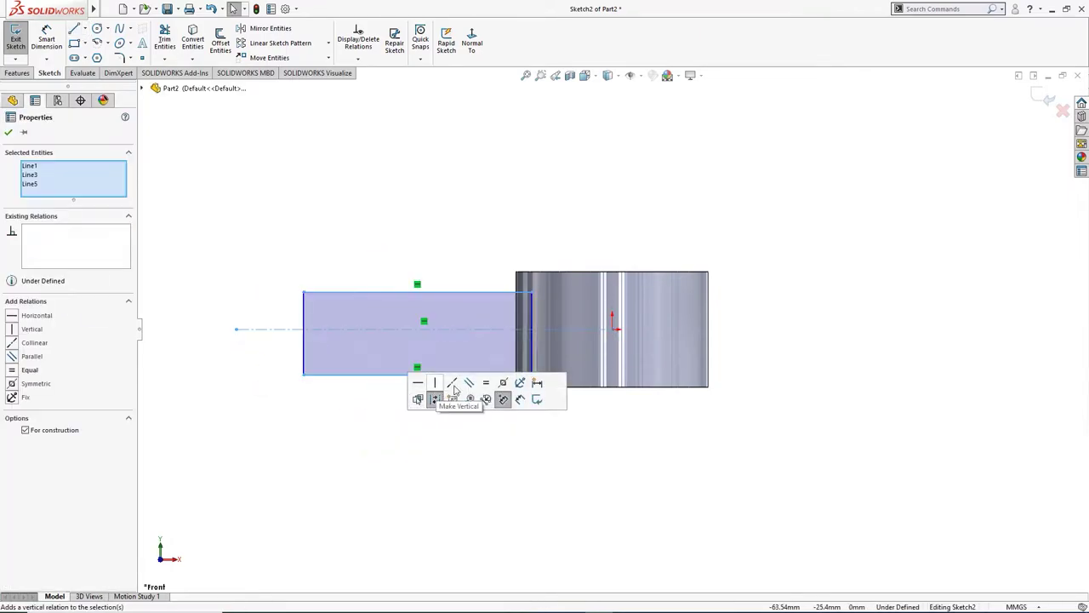
{"action": "left_click", "coordinate": [487, 383]}
{"action": "left_click", "coordinate": [457, 449]}
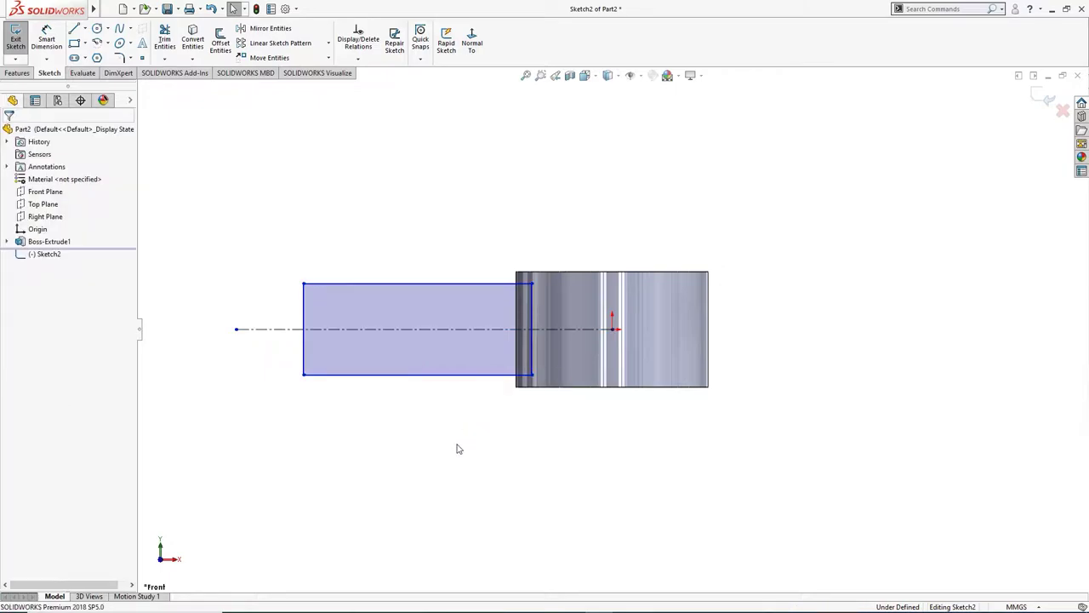
- Dimension the height of the rectangle's outer edge to 33 mm
{"action": "right_click_drag", "start_coordinate": [439, 466], "coordinate": [436, 411]}
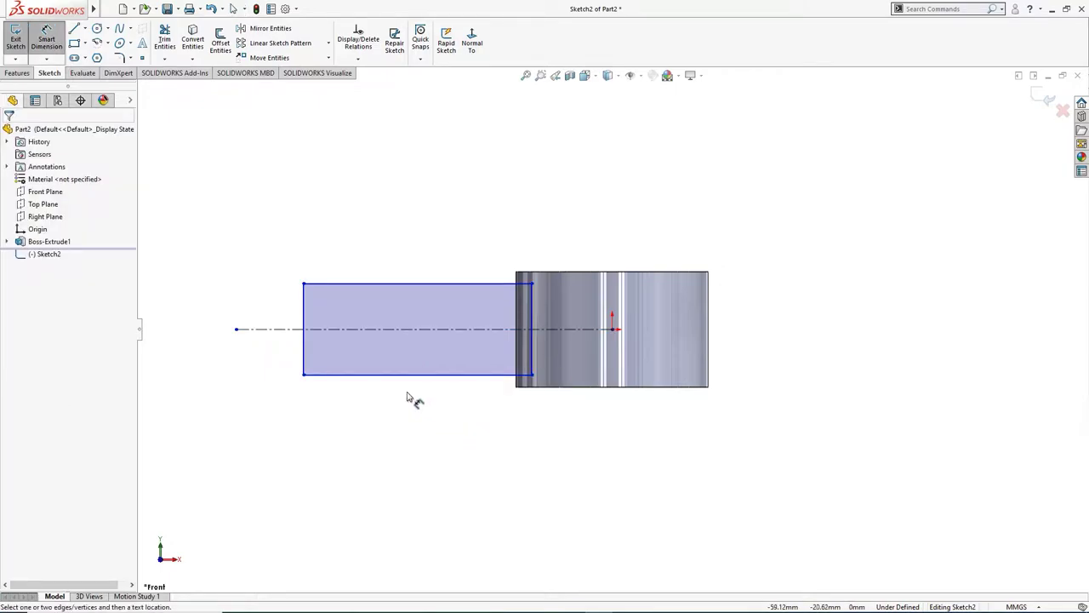
{"action": "left_click", "coordinate": [305, 349]}
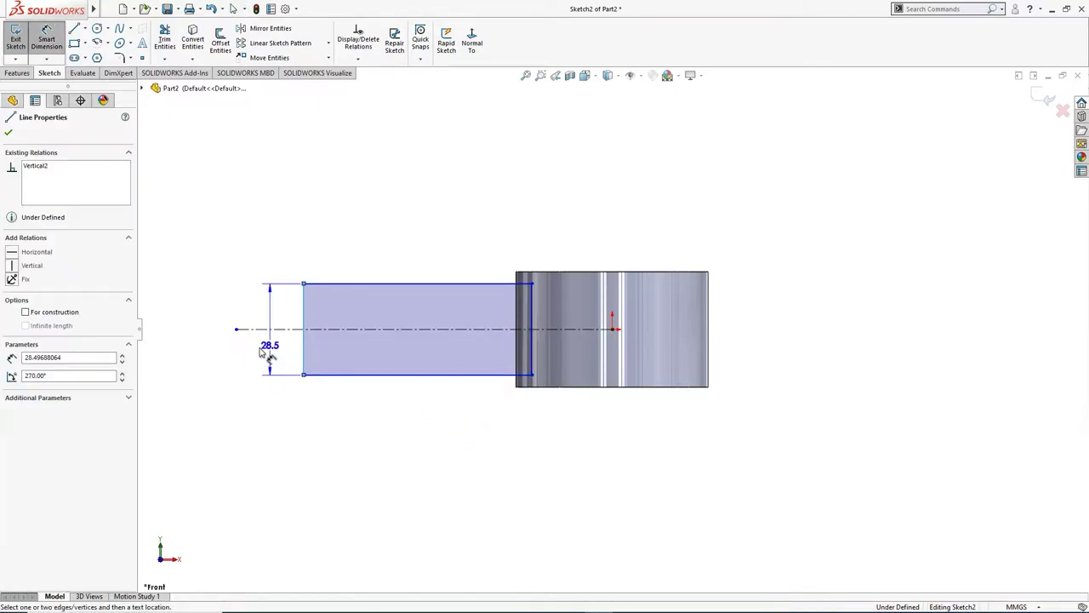
{"action": "left_click", "coordinate": [260, 348]}
{"action": "type", "text": "33"}
{"action": "key", "text": "Return"}
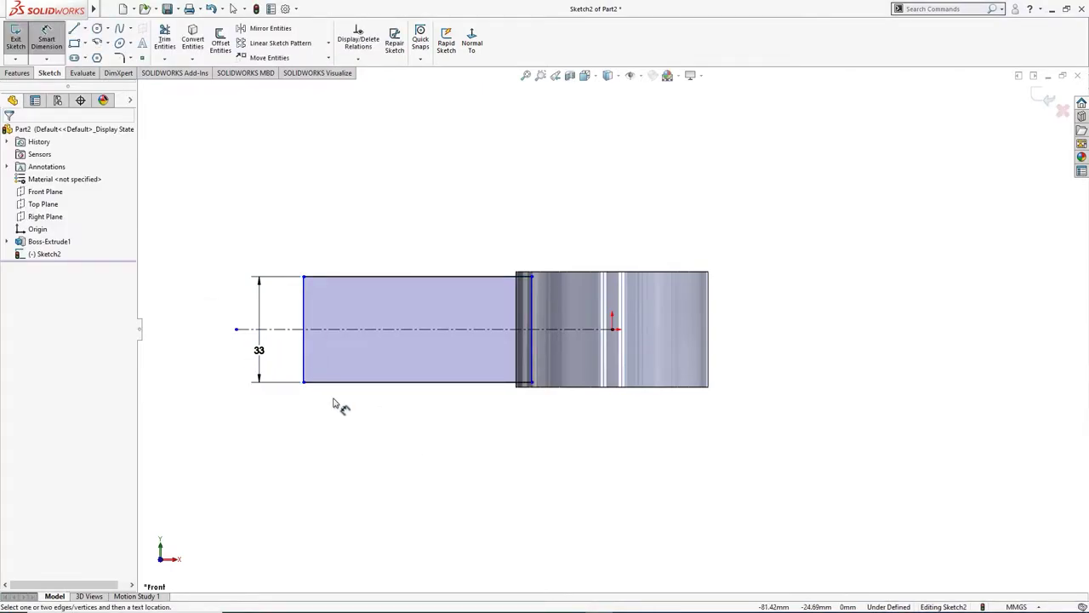
- Dimension the distance from the rectangle's outer edge to the origin as 120 mm
{"action": "left_click", "coordinate": [306, 376]}
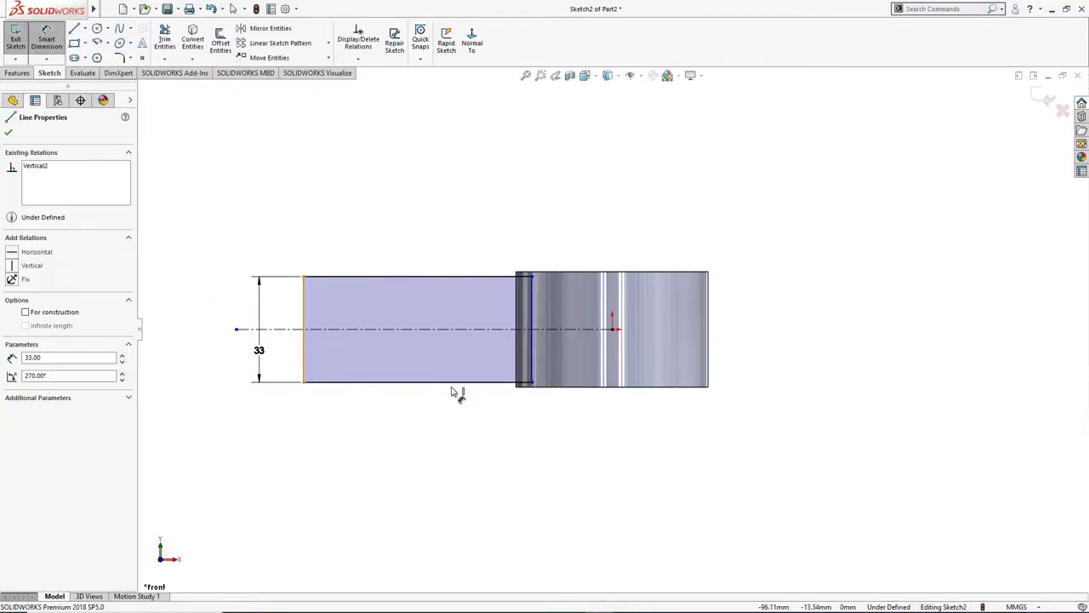
{"action": "left_click", "coordinate": [612, 330]}
{"action": "left_click", "coordinate": [534, 451]}
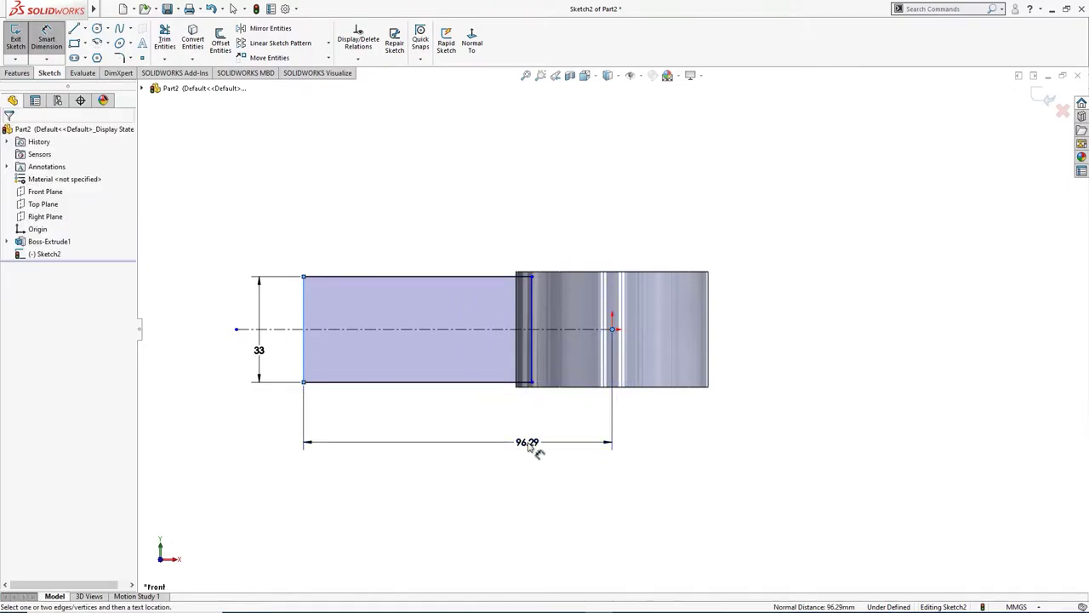
{"action": "type", "text": "120"}
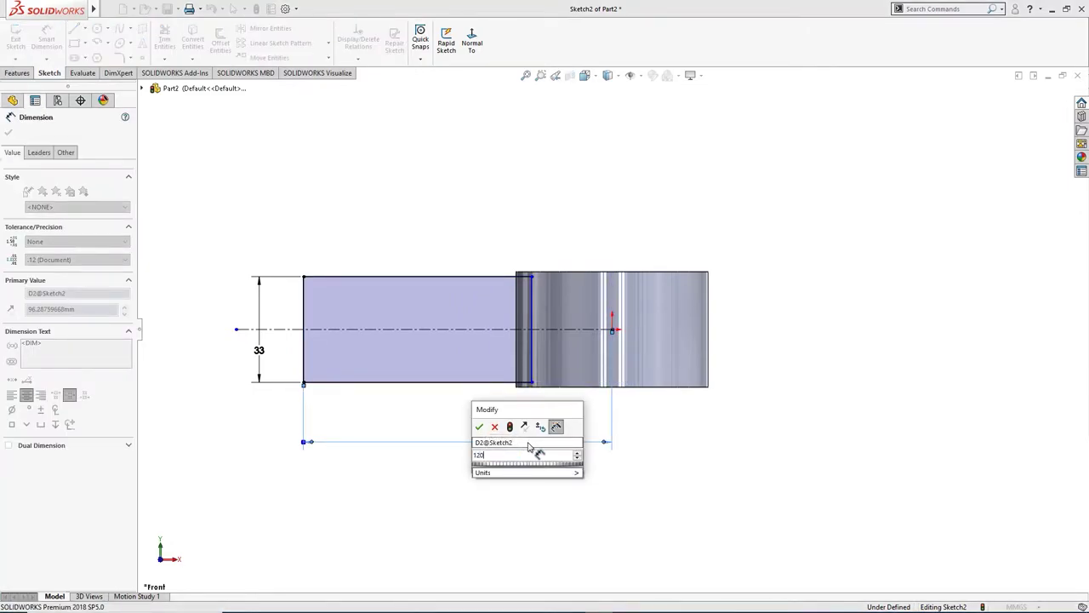
{"action": "key", "text": "Return"}
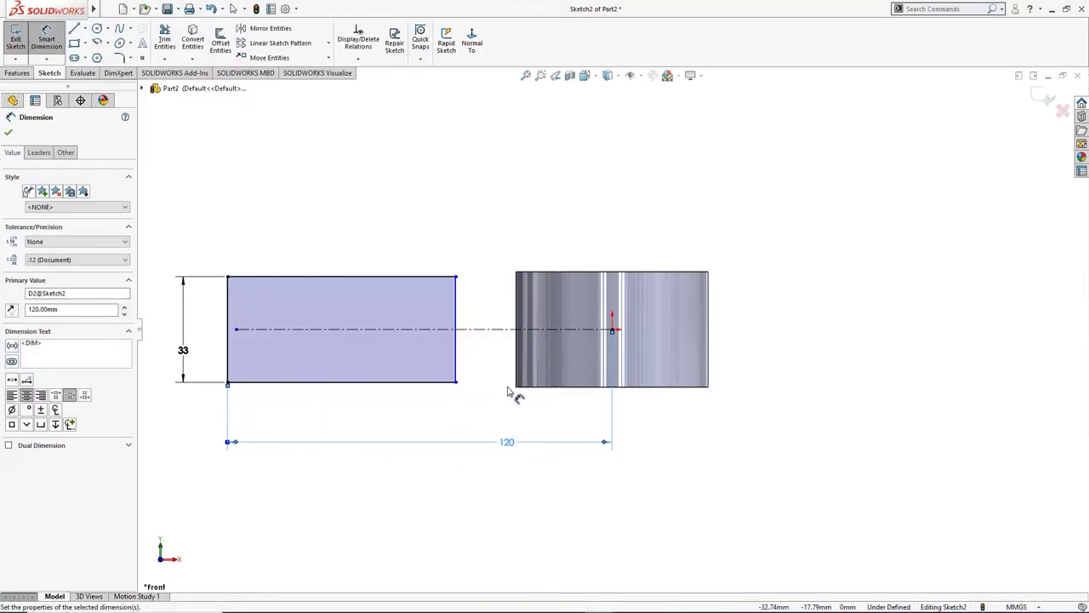
{"action": "key", "text": "Escape"}
- Pull the rectangle's inner end back into the eye and dimension its overlap from the eye's outer side as 14 mm
{"action": "left_click_drag", "start_coordinate": [456, 382], "coordinate": [548, 408]}
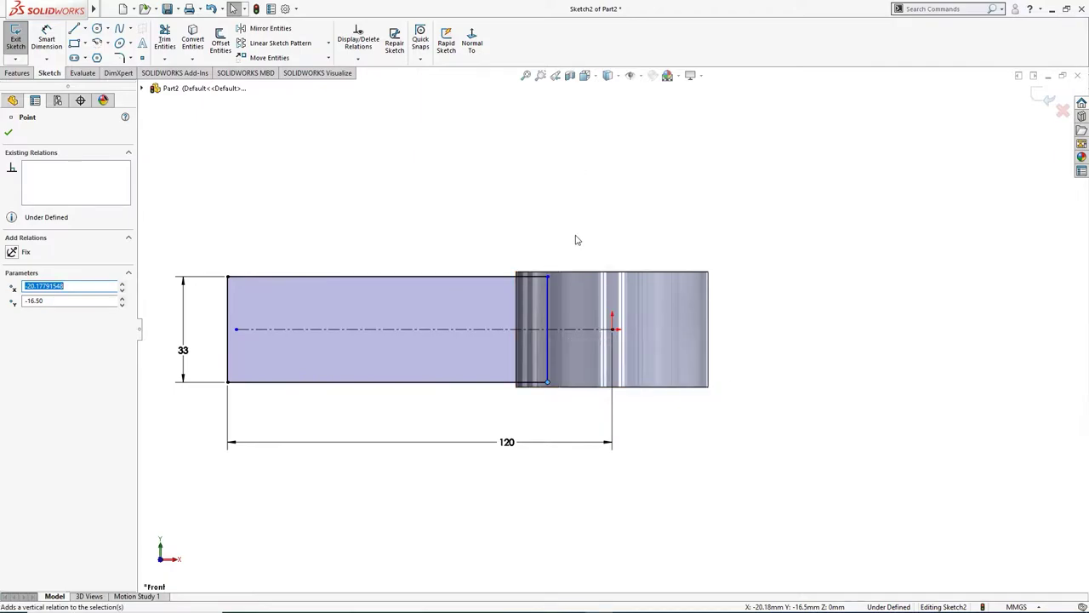
{"action": "right_click_drag", "start_coordinate": [575, 240], "coordinate": [575, 182]}
{"action": "left_click", "coordinate": [546, 283]}
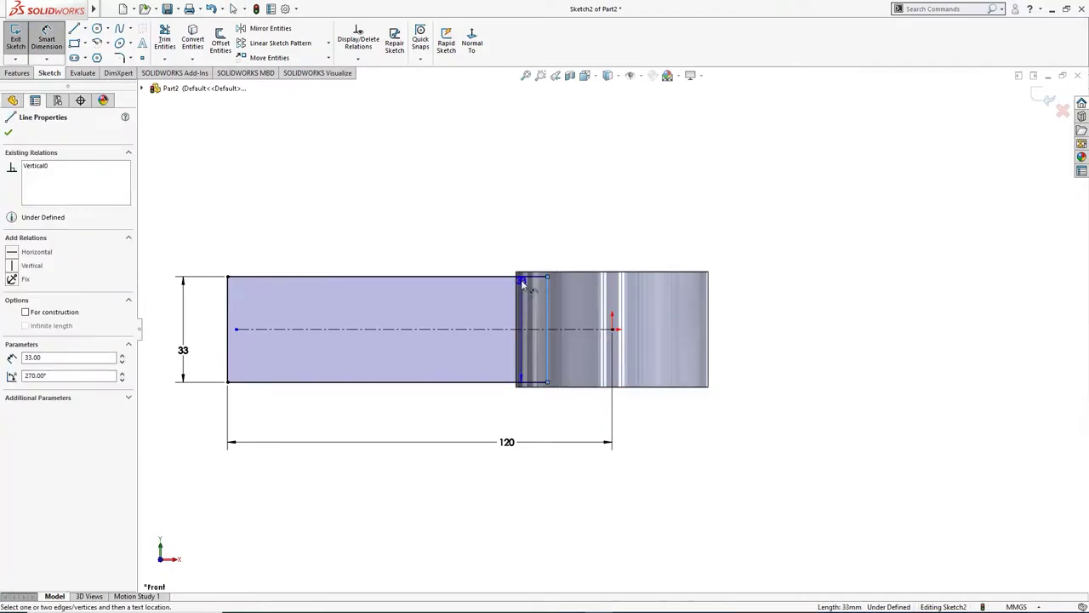
{"action": "left_click", "coordinate": [514, 280]}
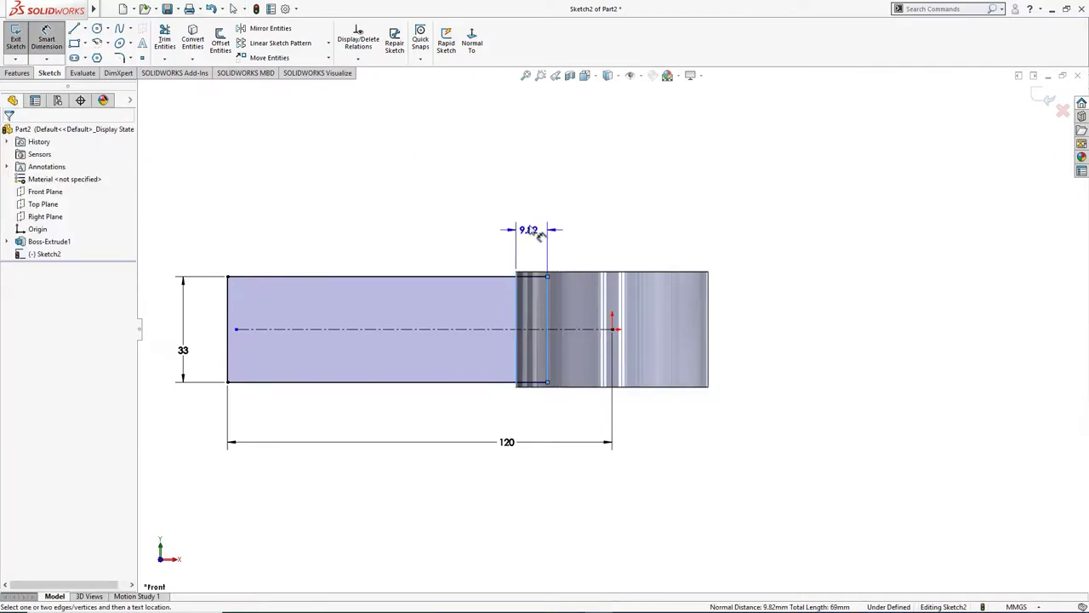
{"action": "left_click", "coordinate": [531, 221]}
{"action": "type", "text": "14"}
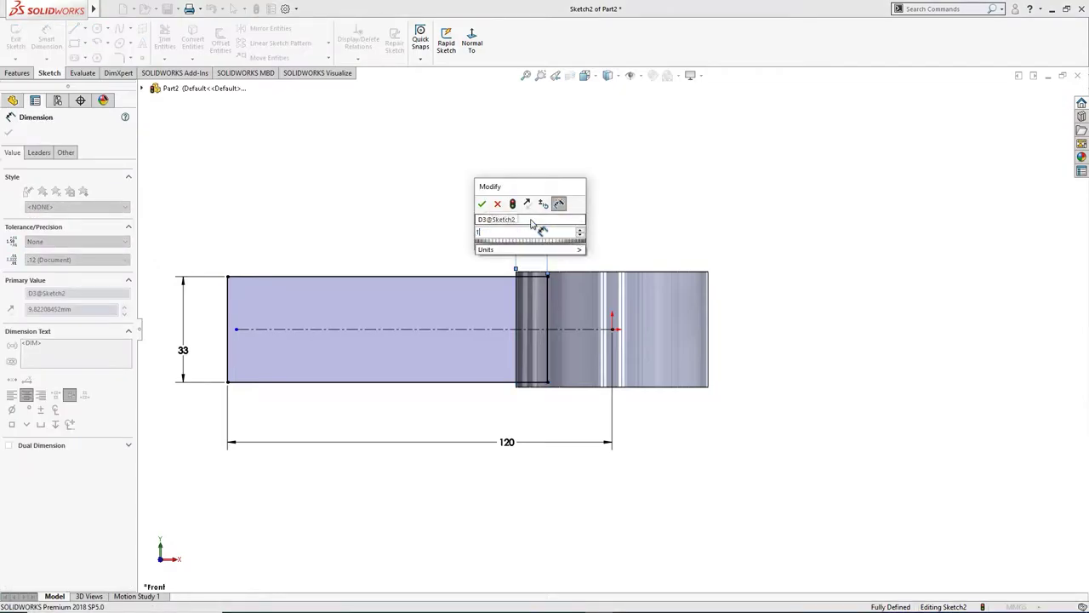
{"action": "key", "text": "Return"}
{"action": "double_click", "coordinate": [535, 221]}
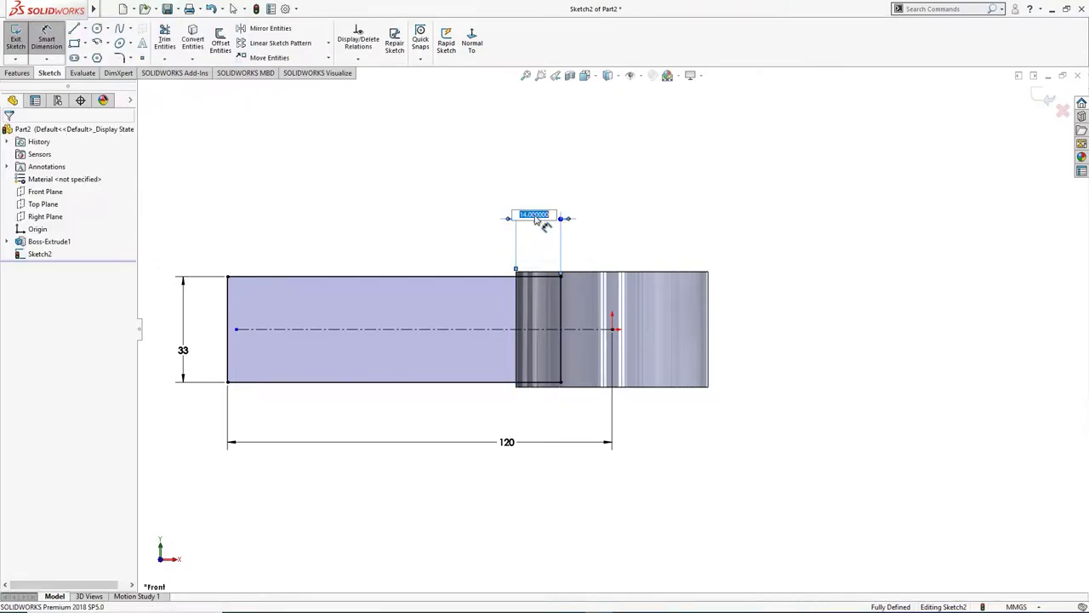
- Extrude the rectangle 33 mm as a mid-plane boss merged with the eye
{"action": "scroll", "coordinate": [541, 226], "scroll_direction": "up", "scroll_amount": 3}
{"action": "middle_click_drag", "start_coordinate": [485, 236], "coordinate": [488, 274]}
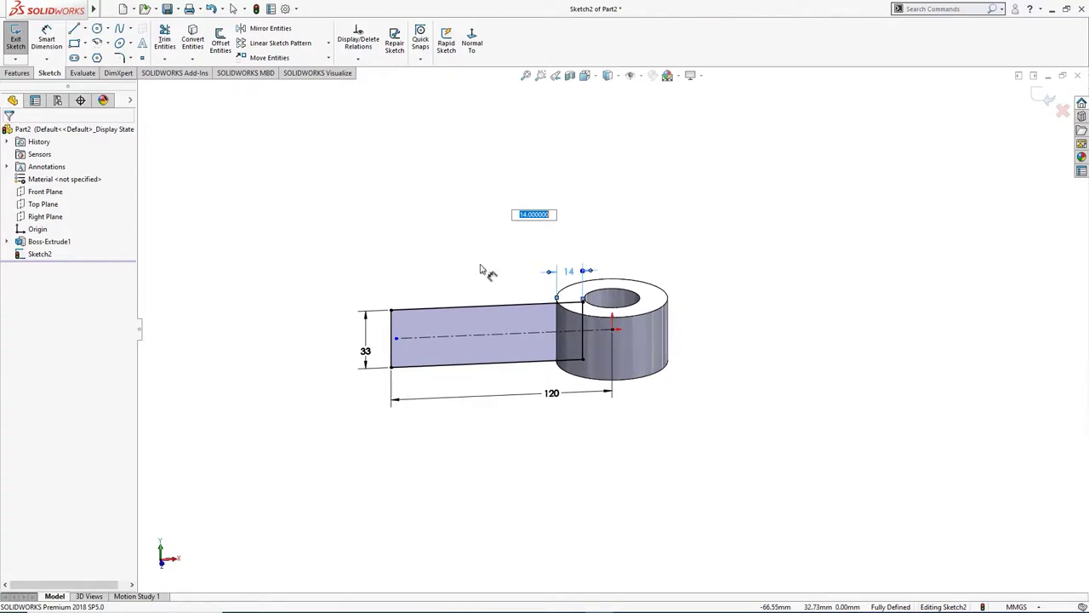
{"action": "key", "text": "s"}
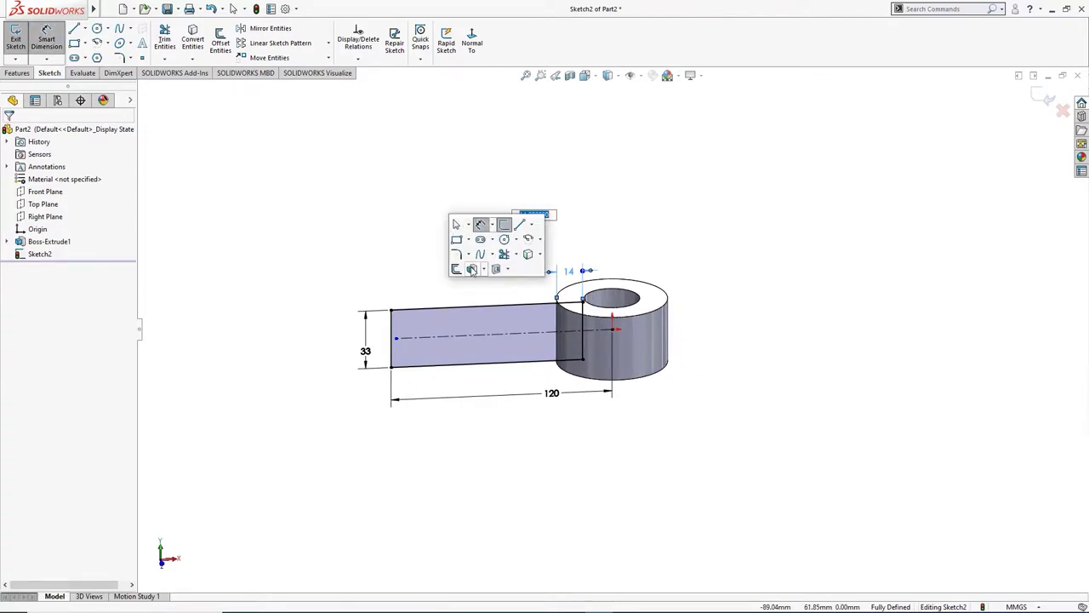
{"action": "left_click", "coordinate": [472, 270]}
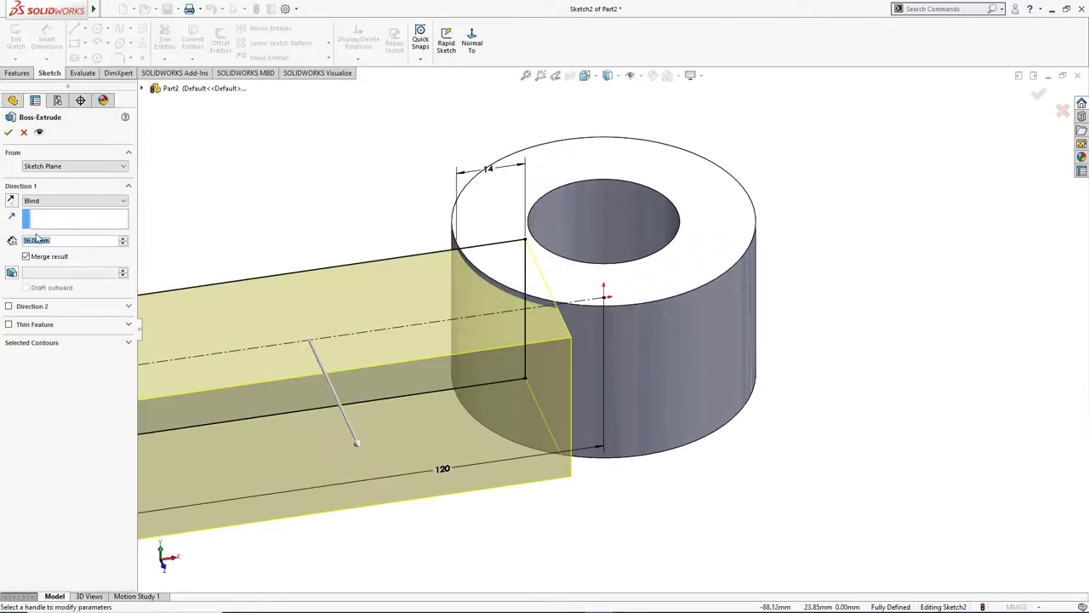
{"action": "left_click", "coordinate": [37, 203]}
{"action": "left_click", "coordinate": [41, 250]}
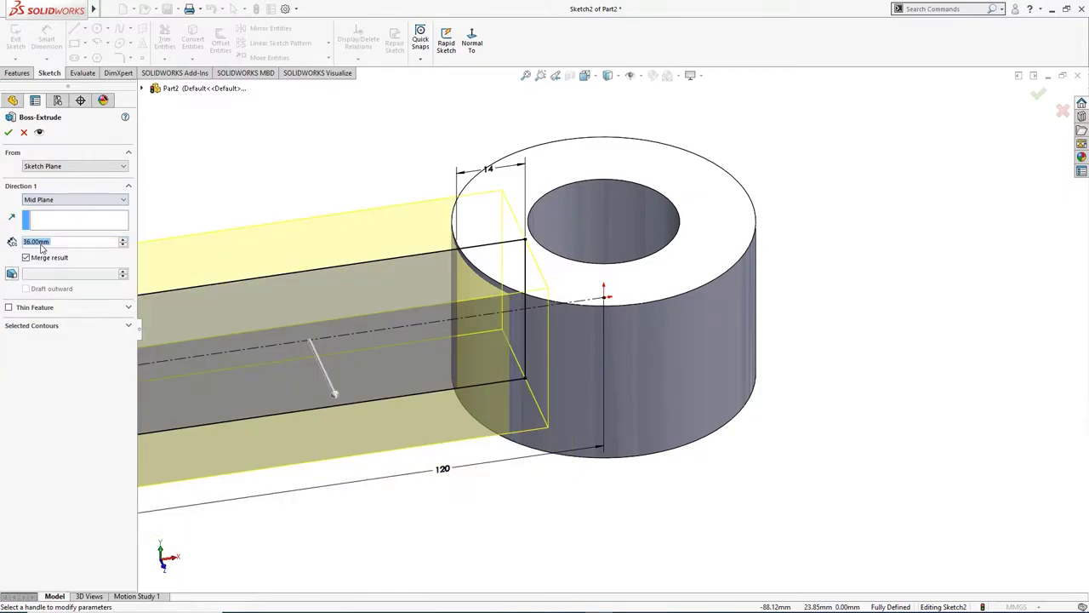
{"action": "type", "text": "33"}
{"action": "key", "text": "Return"}
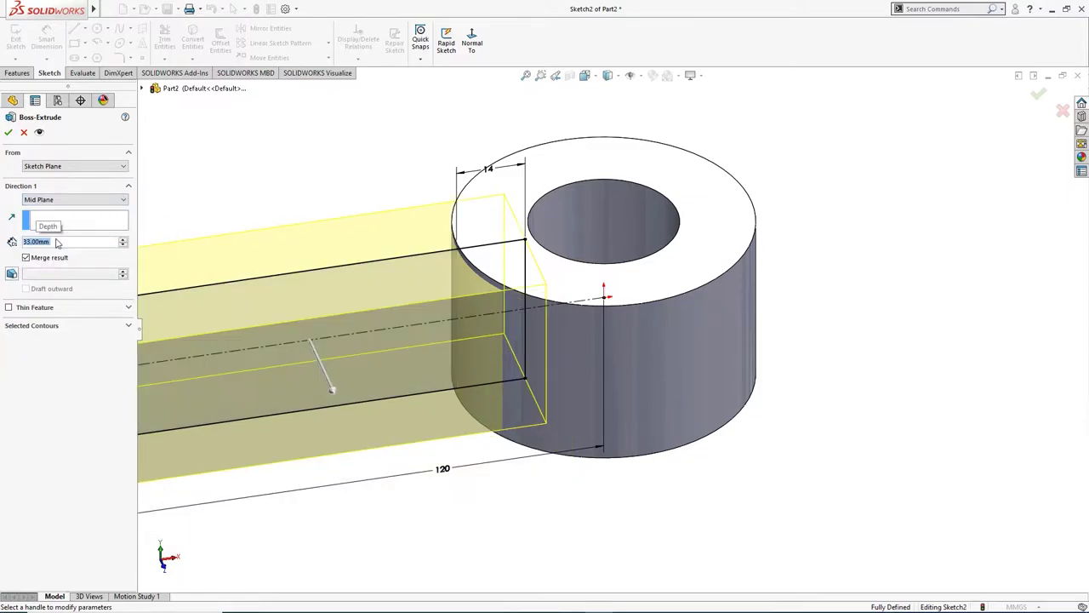
{"action": "scroll", "coordinate": [241, 267], "scroll_direction": "up", "scroll_amount": 3}
{"action": "middle_click_drag", "start_coordinate": [253, 258], "coordinate": [256, 263]}
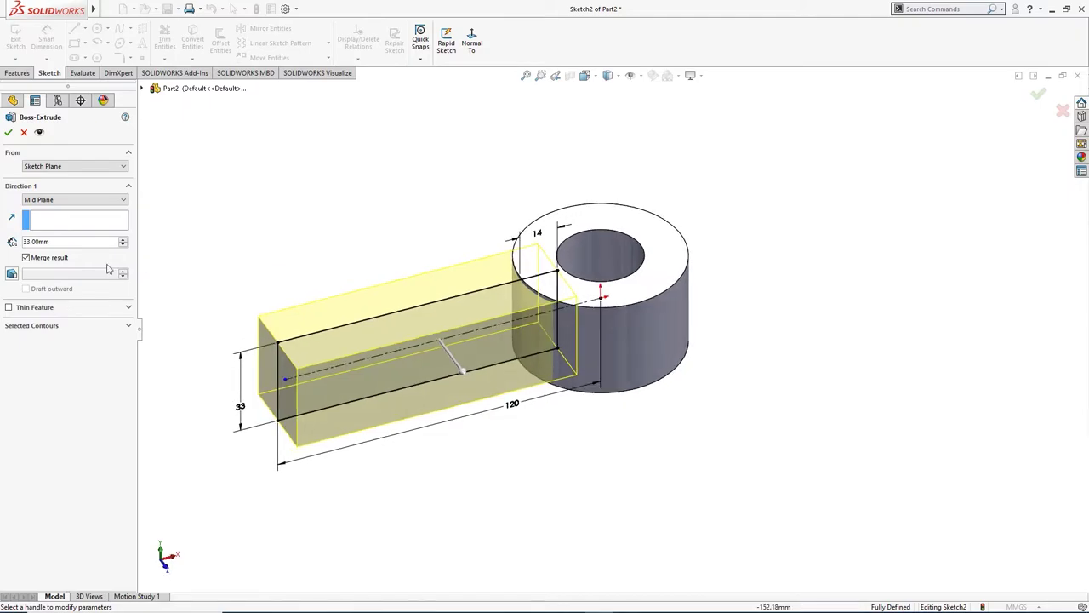
{"action": "left_click", "coordinate": [8, 133]}
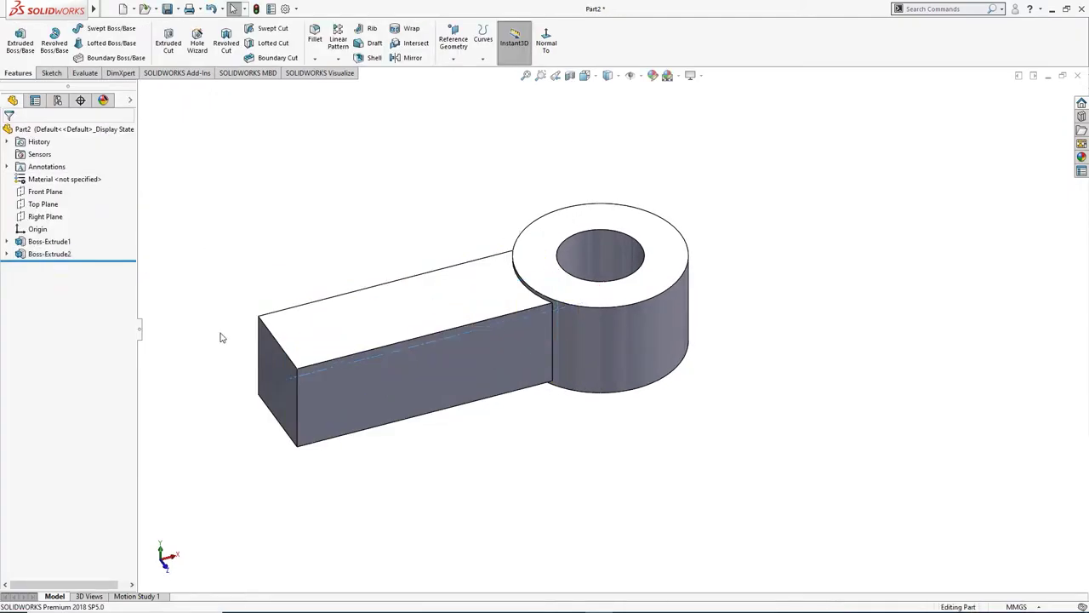
- Sketch a 30 mm diameter circle centred on the origin on the square bar's end face and extrude it outward as a boss
{"action": "left_click", "coordinate": [265, 368]}
{"action": "left_click", "coordinate": [304, 315]}
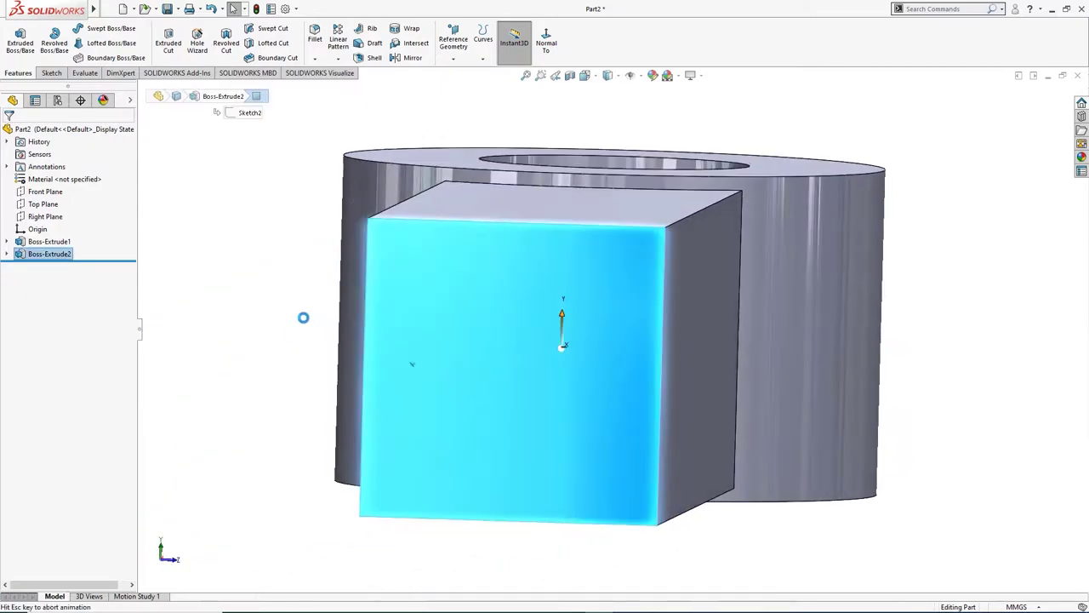
{"action": "right_click_drag", "start_coordinate": [228, 317], "coordinate": [258, 314]}
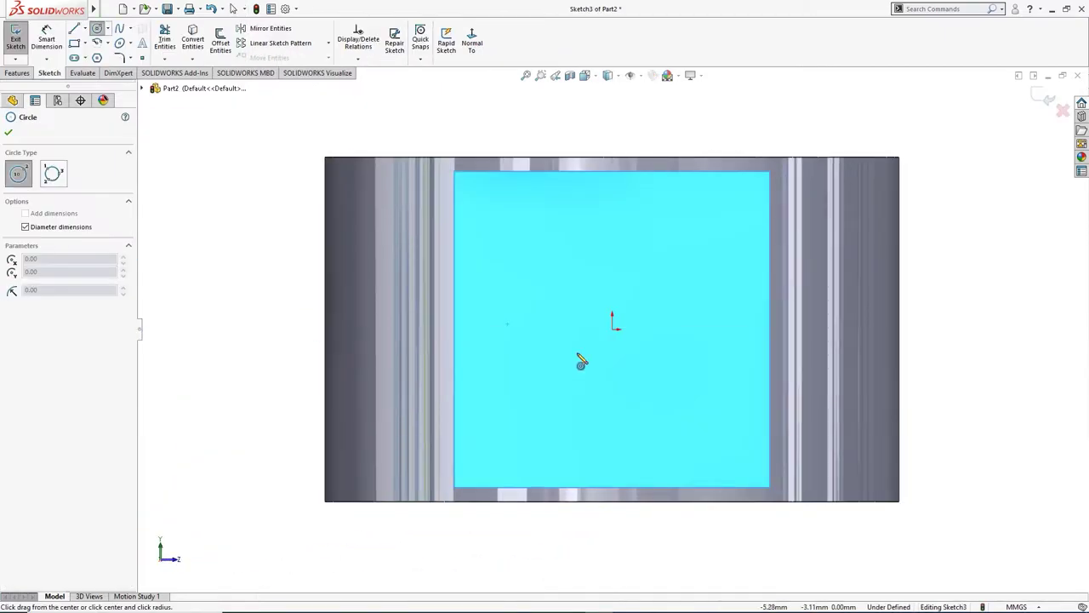
{"action": "left_click", "coordinate": [612, 329]}
{"action": "type", "text": "3"}
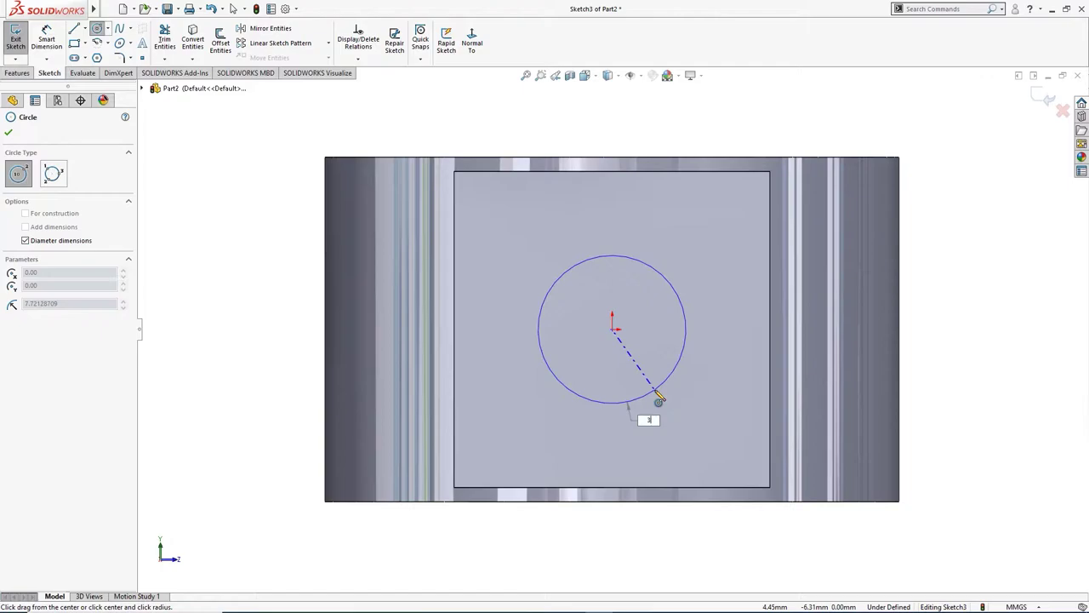
{"action": "type", "text": "0"}
{"action": "key", "text": "Return"}
{"action": "scroll", "coordinate": [656, 390], "scroll_direction": "up", "scroll_amount": 2}
{"action": "right_click_drag", "start_coordinate": [897, 409], "coordinate": [870, 431]}
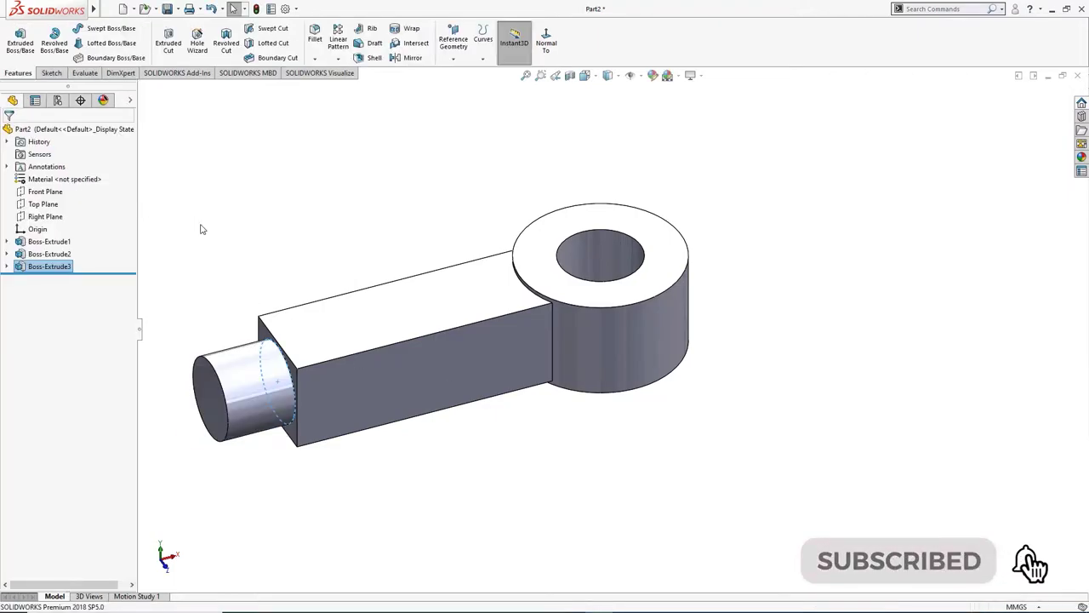
- Sketch a closed profile on the square bar's side face: an upper-edge line about 38 mm long, an inward arc, and lines back to the shank-end corner
{"action": "left_click", "coordinate": [347, 367]}
{"action": "left_click", "coordinate": [396, 341]}
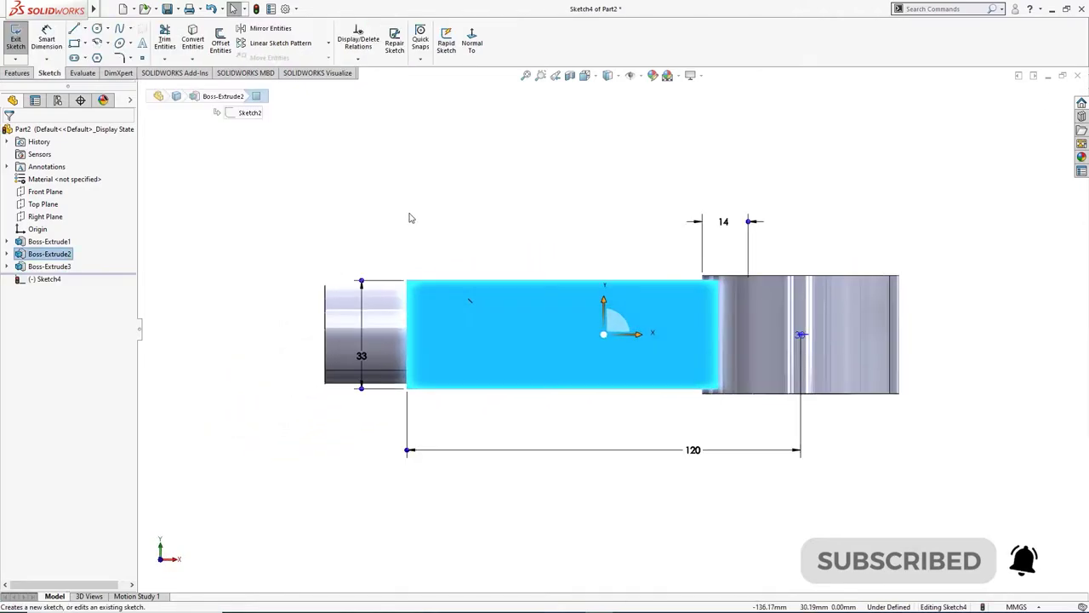
{"action": "right_click_drag", "start_coordinate": [413, 221], "coordinate": [393, 247]}
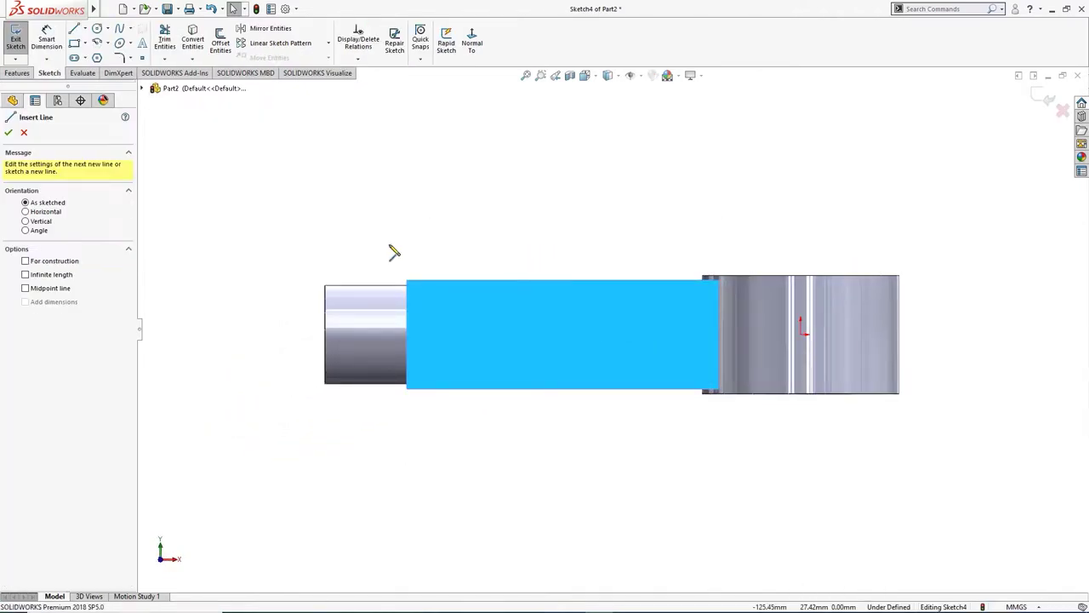
{"action": "left_click", "coordinate": [407, 281]}
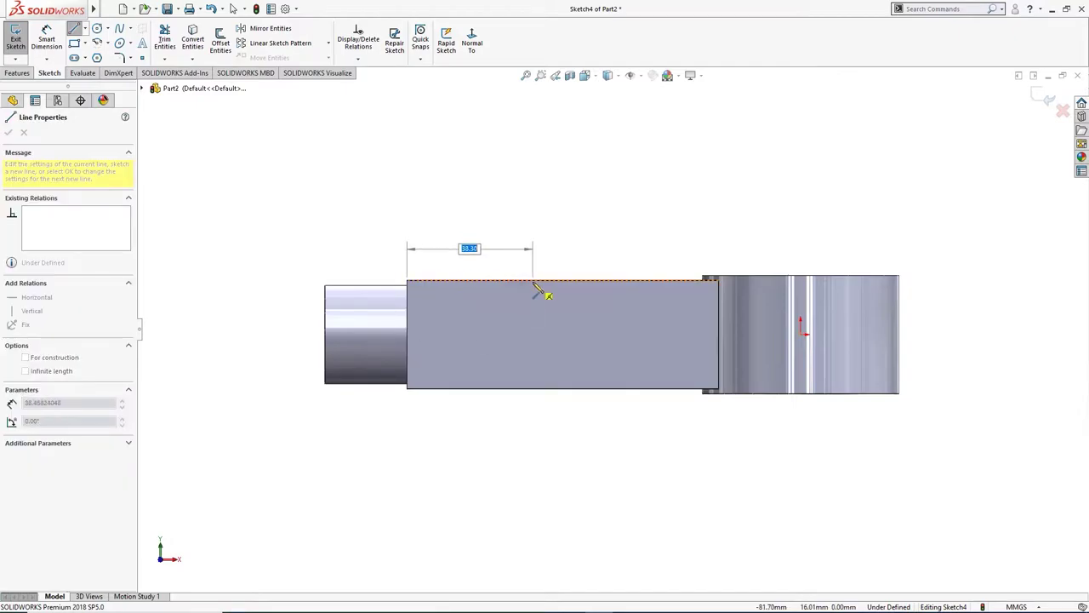
{"action": "left_click", "coordinate": [534, 282]}
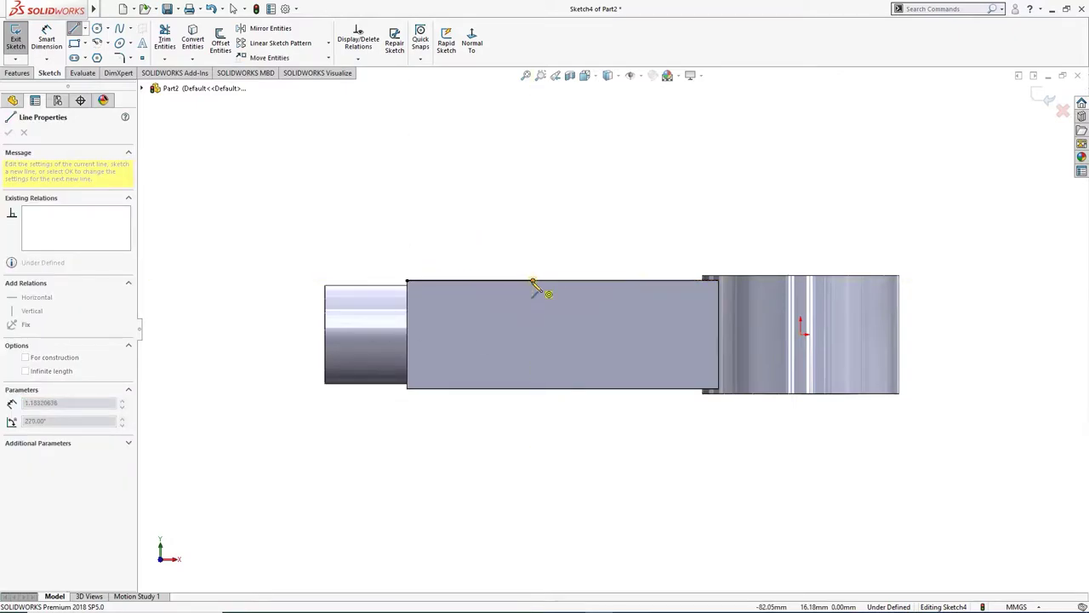
{"action": "key", "text": "a"}
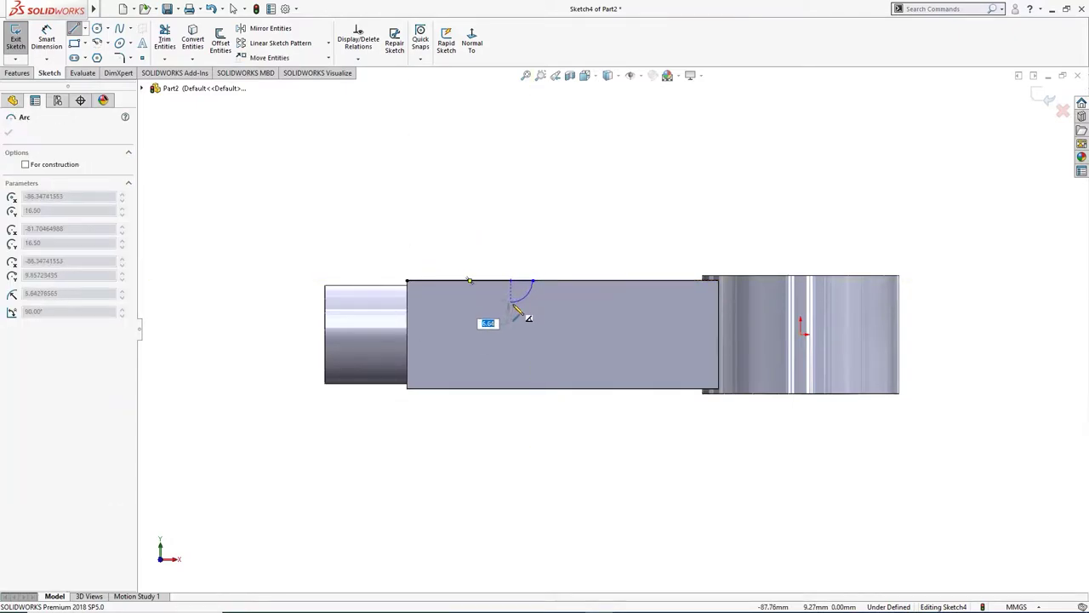
{"action": "left_click", "coordinate": [511, 302]}
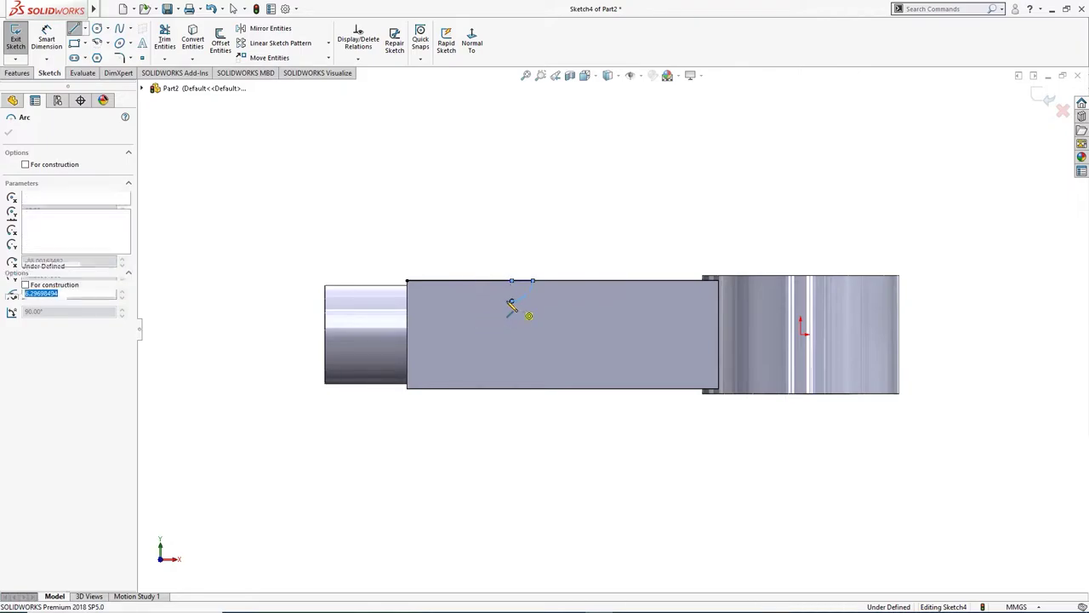
{"action": "left_click", "coordinate": [406, 302]}
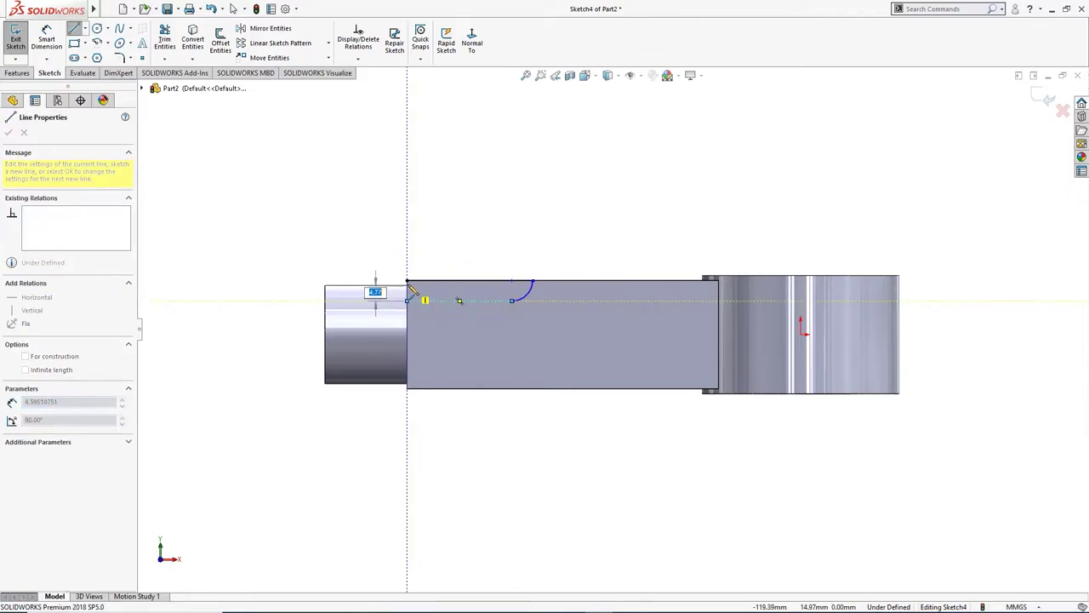
{"action": "left_click", "coordinate": [407, 281]}
{"action": "right_click_drag", "start_coordinate": [425, 256], "coordinate": [431, 172]}
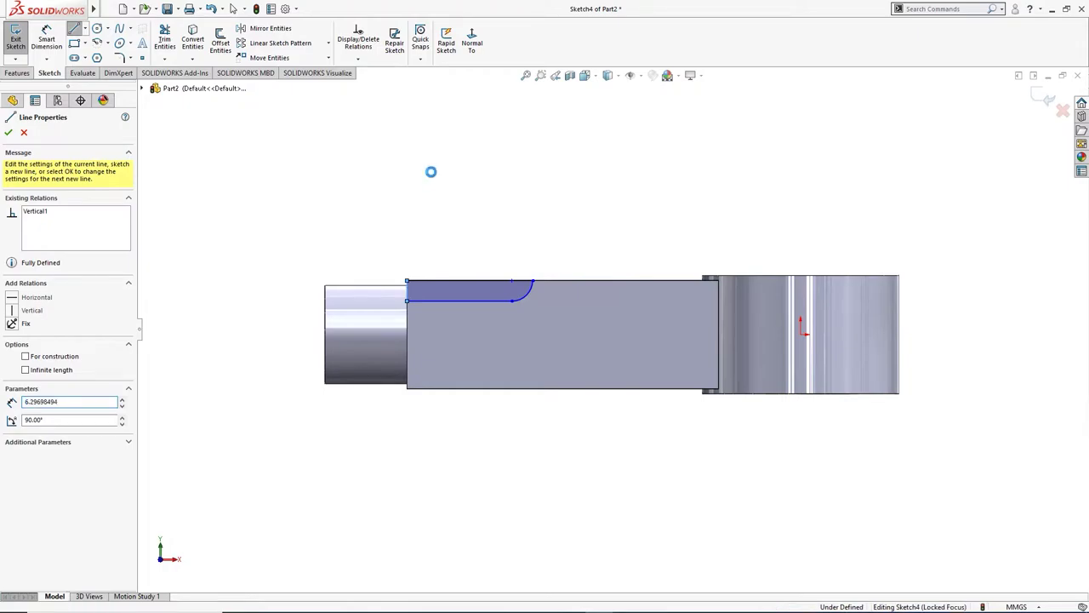
- Dimension the profile's line along the bar's upper edge as 45 mm and its short vertical line at the shank end as 8 mm
{"action": "left_click", "coordinate": [485, 280]}
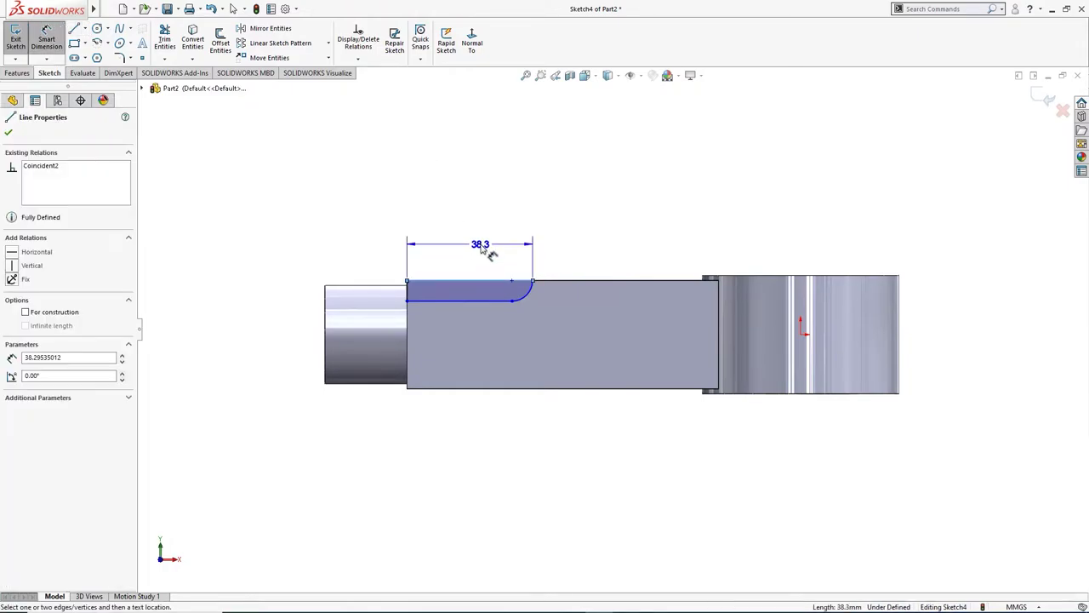
{"action": "left_click", "coordinate": [485, 246]}
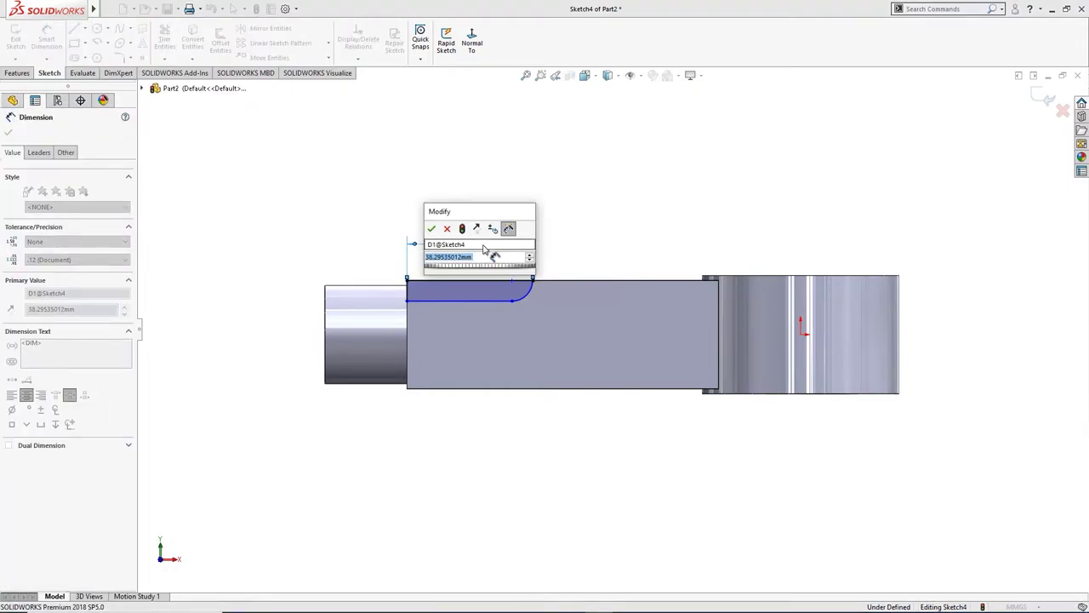
{"action": "type", "text": "45"}
{"action": "key", "text": "Return"}
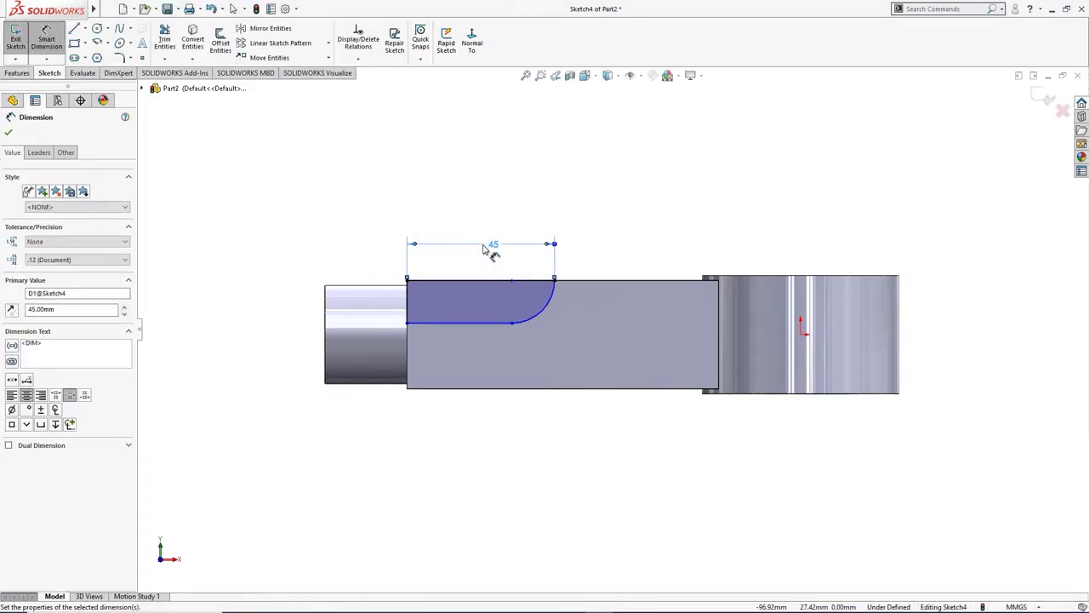
{"action": "left_click", "coordinate": [409, 313]}
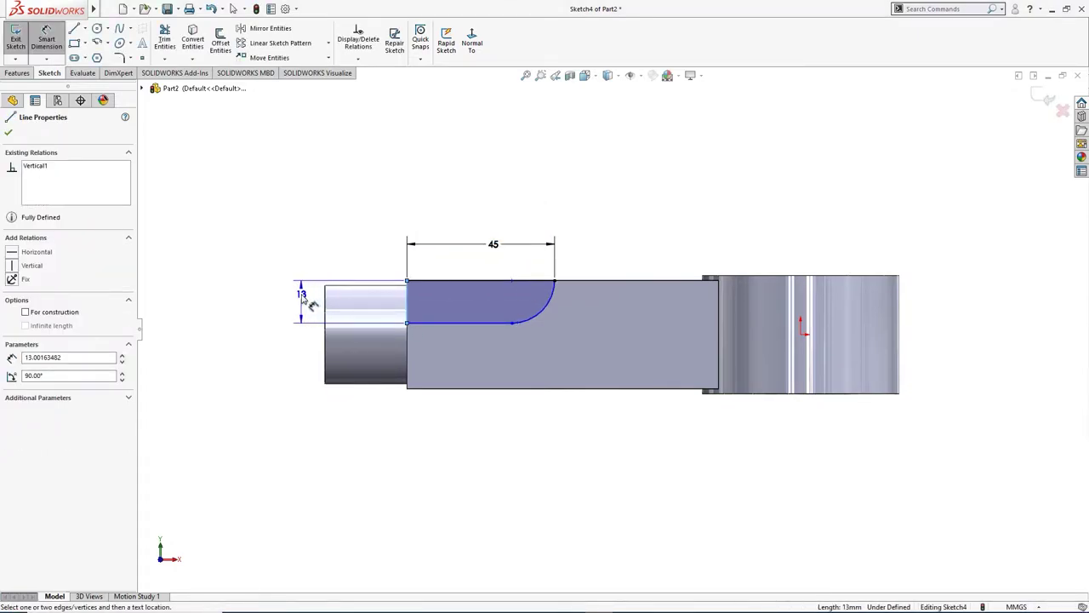
{"action": "left_click", "coordinate": [302, 298]}
{"action": "type", "text": "8"}
{"action": "key", "text": "Return"}
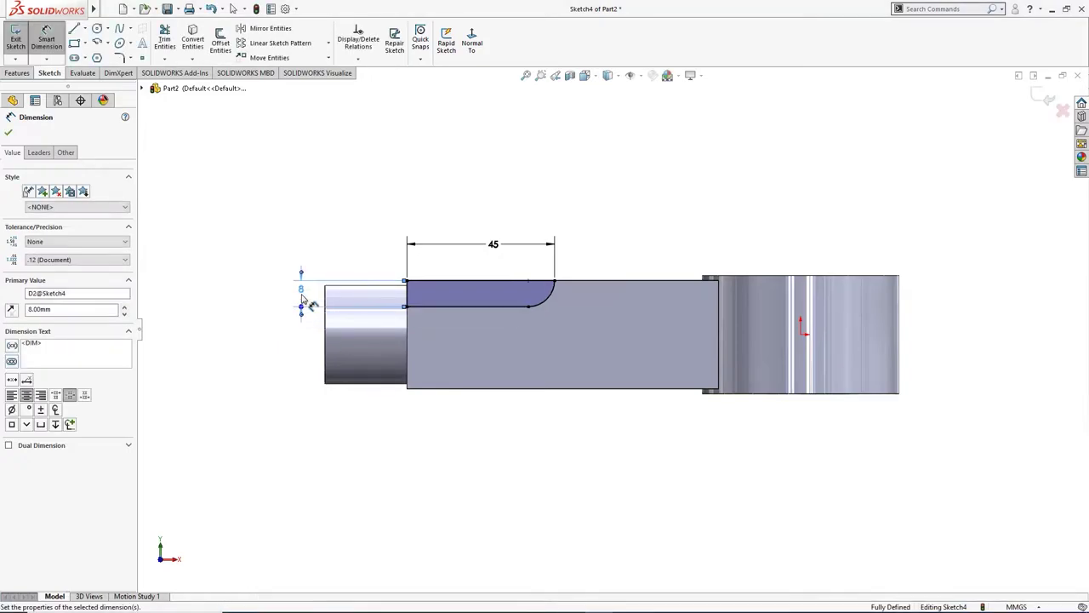
- Cut the profile from the bar with a 360-degree Revolved Cut around its line on the bar's upper edge
{"action": "scroll", "coordinate": [409, 398], "scroll_direction": "down", "scroll_amount": 2}
{"action": "middle_click_drag", "start_coordinate": [430, 384], "coordinate": [448, 427]}
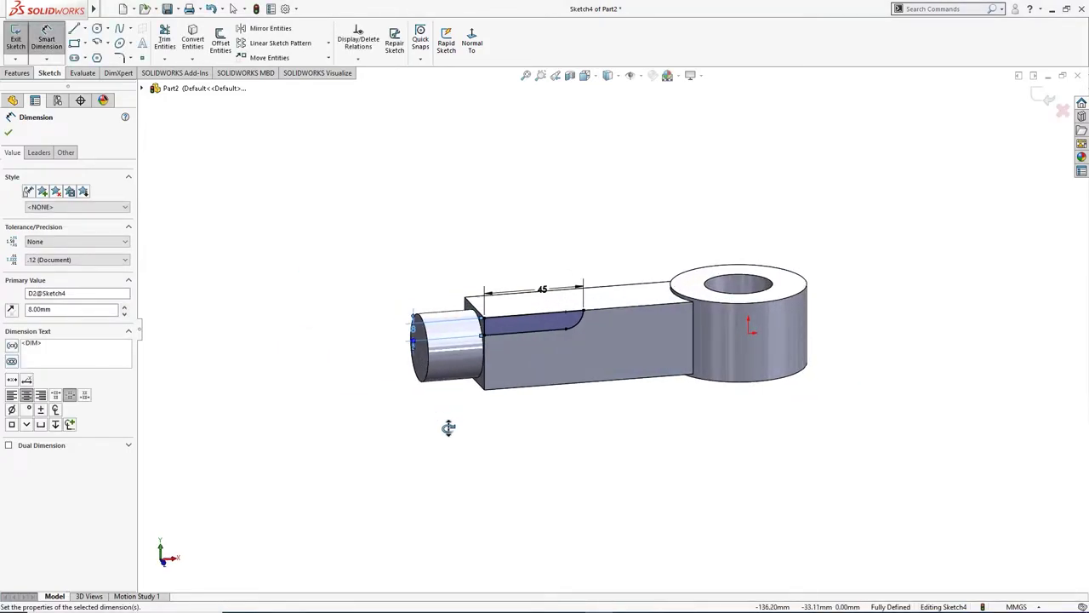
{"action": "key", "text": "s"}
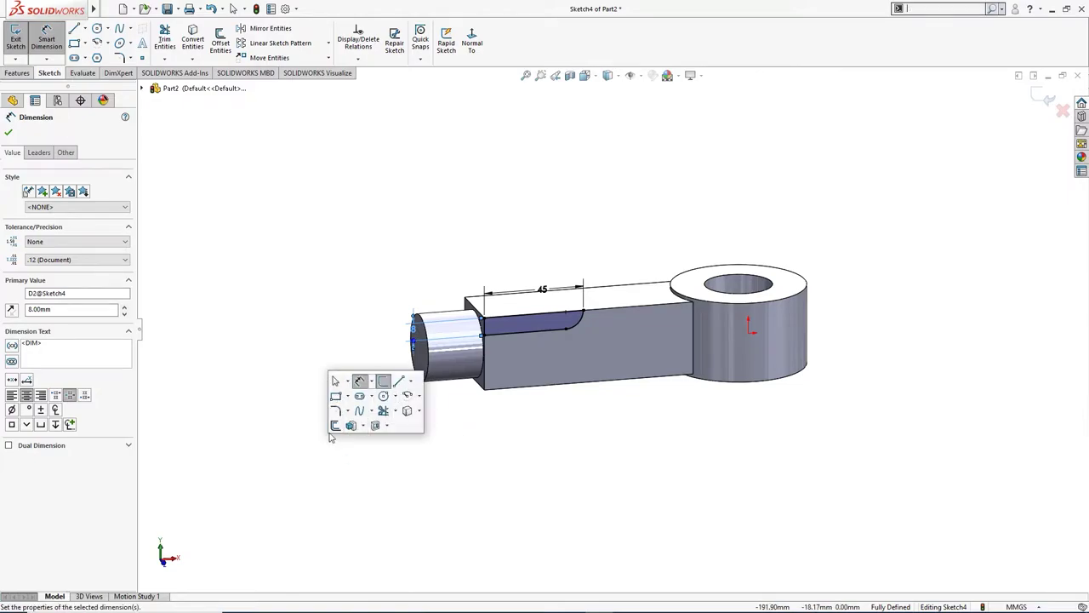
{"action": "left_click", "coordinate": [386, 425]}
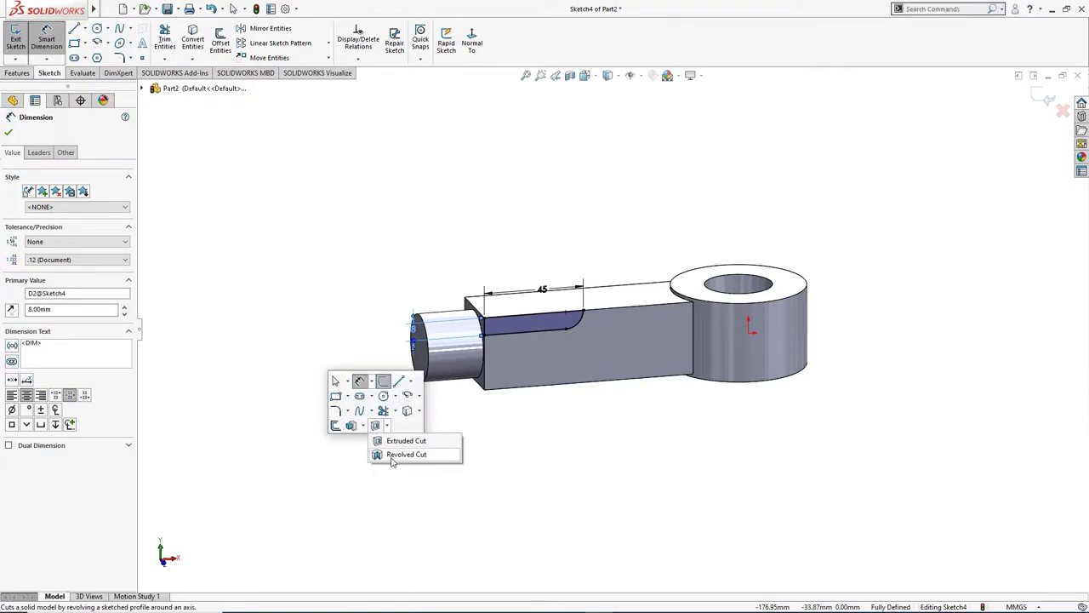
{"action": "left_click", "coordinate": [393, 457]}
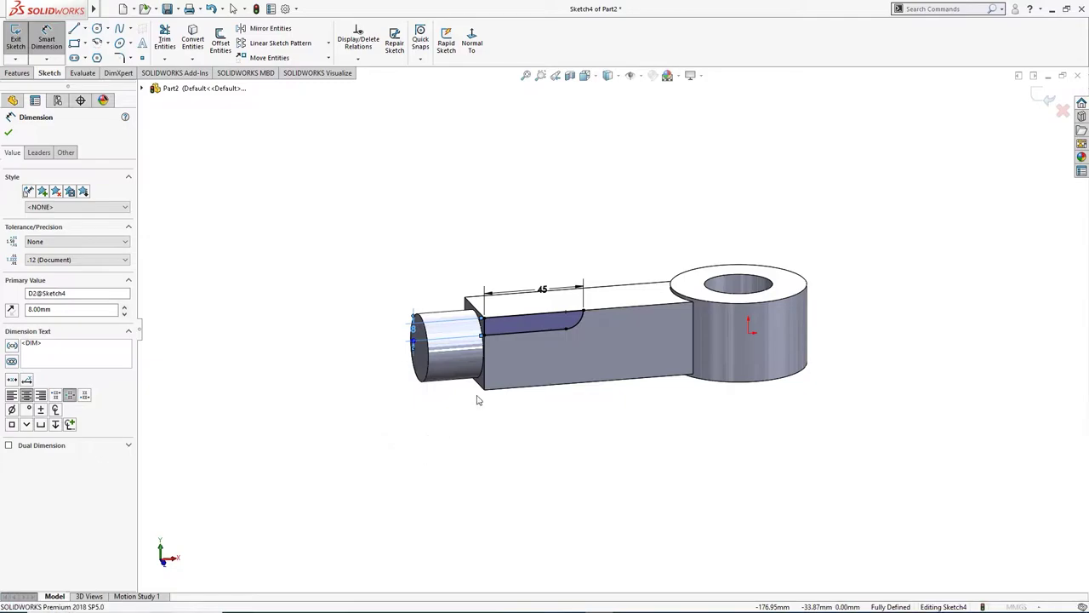
{"action": "left_click", "coordinate": [518, 319]}
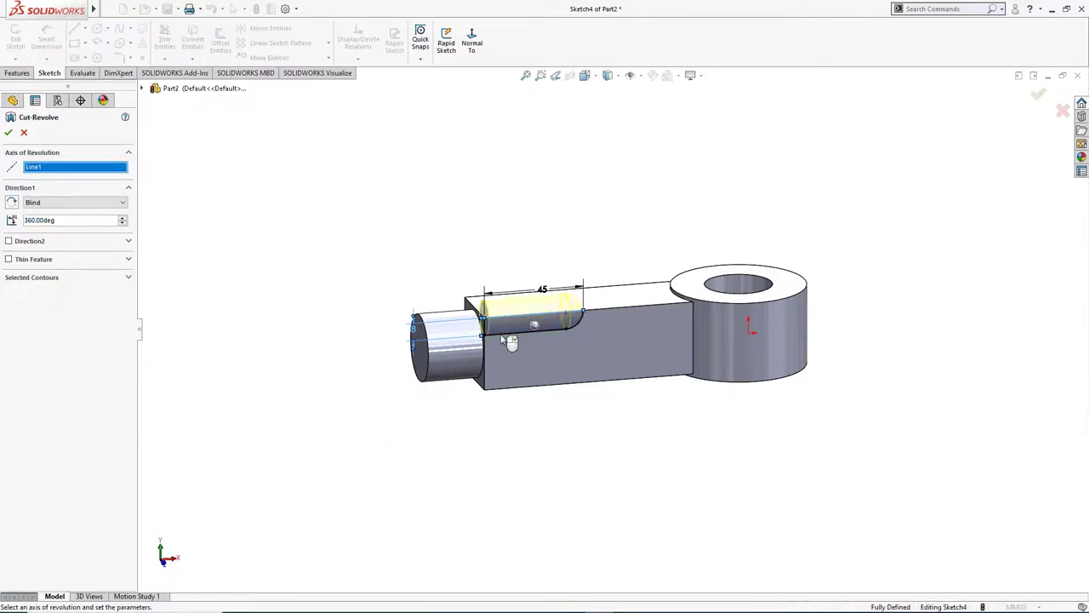
{"action": "middle_click_drag", "start_coordinate": [333, 389], "coordinate": [343, 409]}
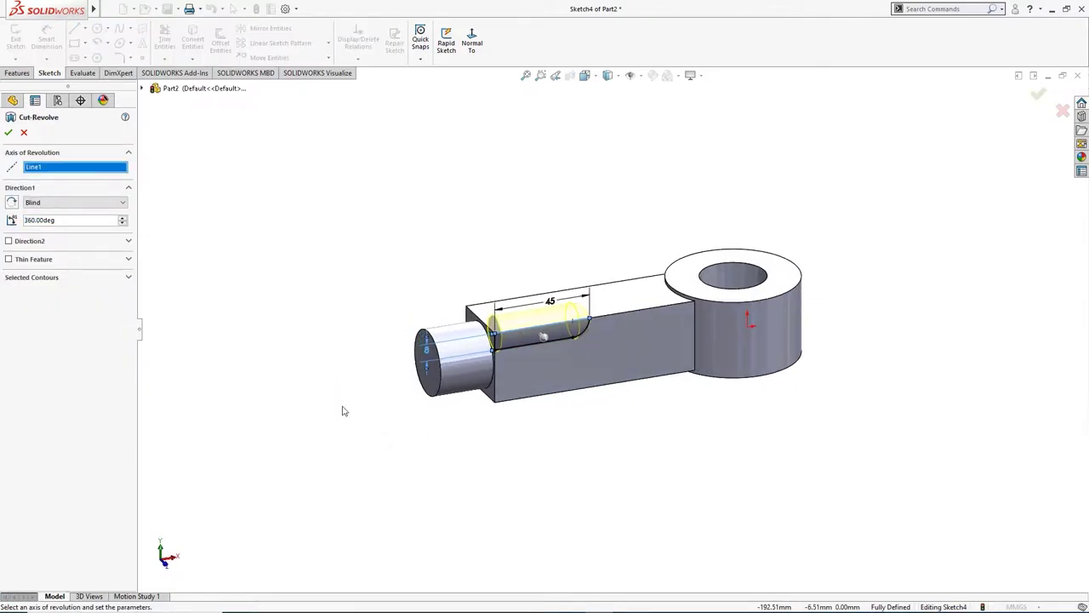
{"action": "left_click", "coordinate": [9, 134]}
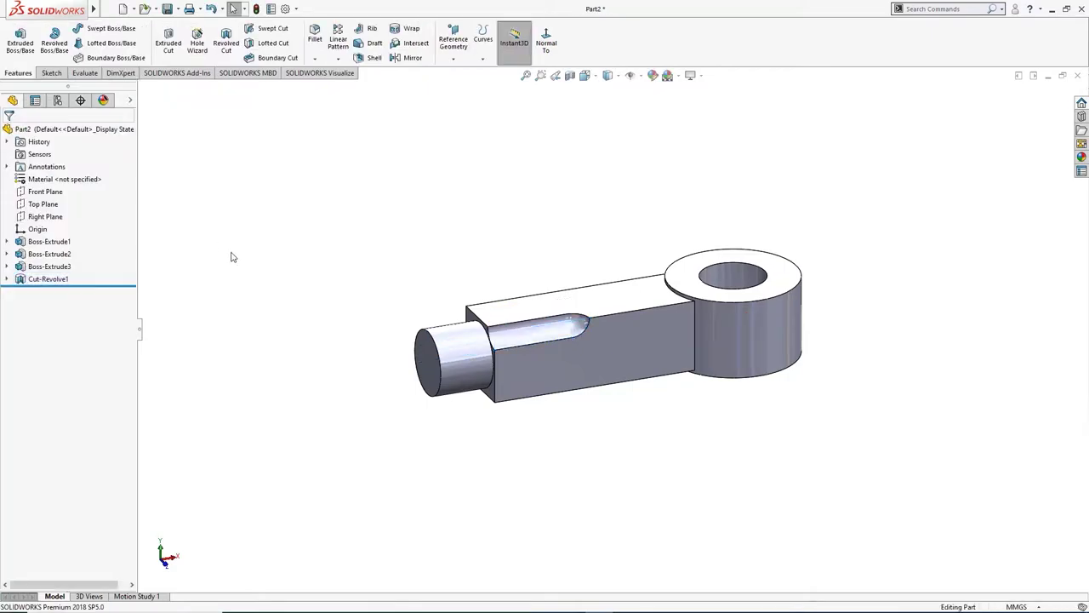
- Pattern the revolved cut circularly around the round shank's cylindrical face with 4 equally spaced instances over 360 degrees
{"action": "left_click", "coordinate": [49, 281]}
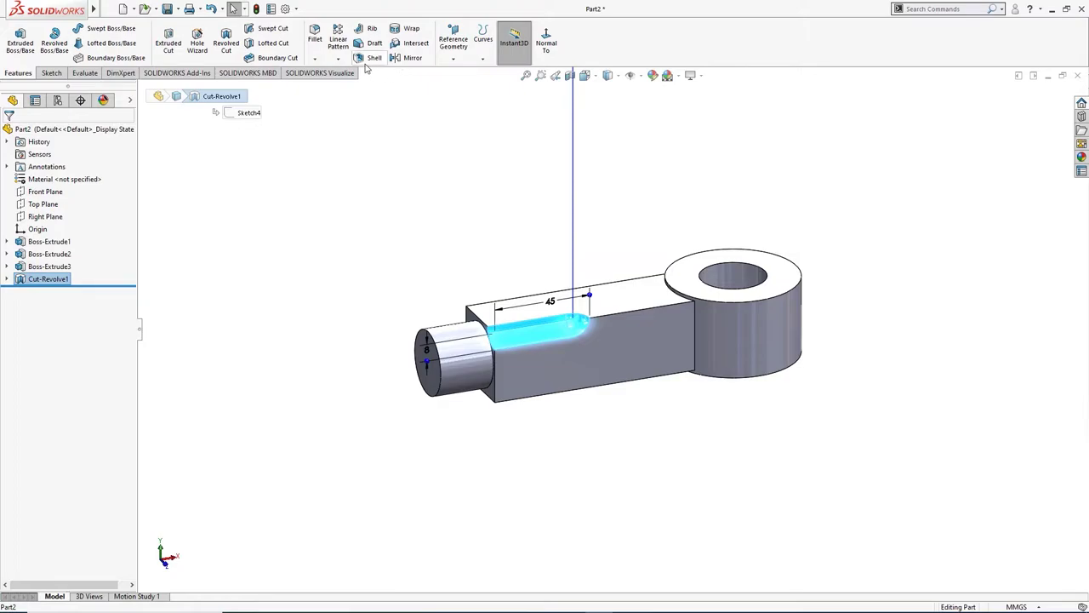
{"action": "left_click", "coordinate": [338, 58]}
{"action": "left_click", "coordinate": [350, 94]}
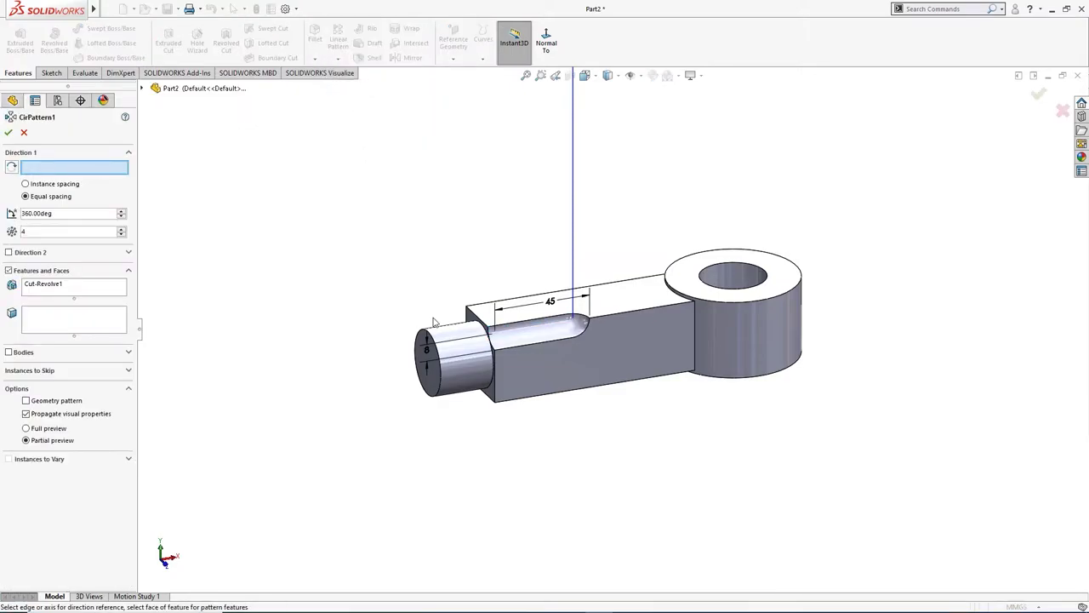
{"action": "left_click", "coordinate": [434, 332]}
{"action": "middle_click_drag", "start_coordinate": [436, 332], "coordinate": [399, 320]}
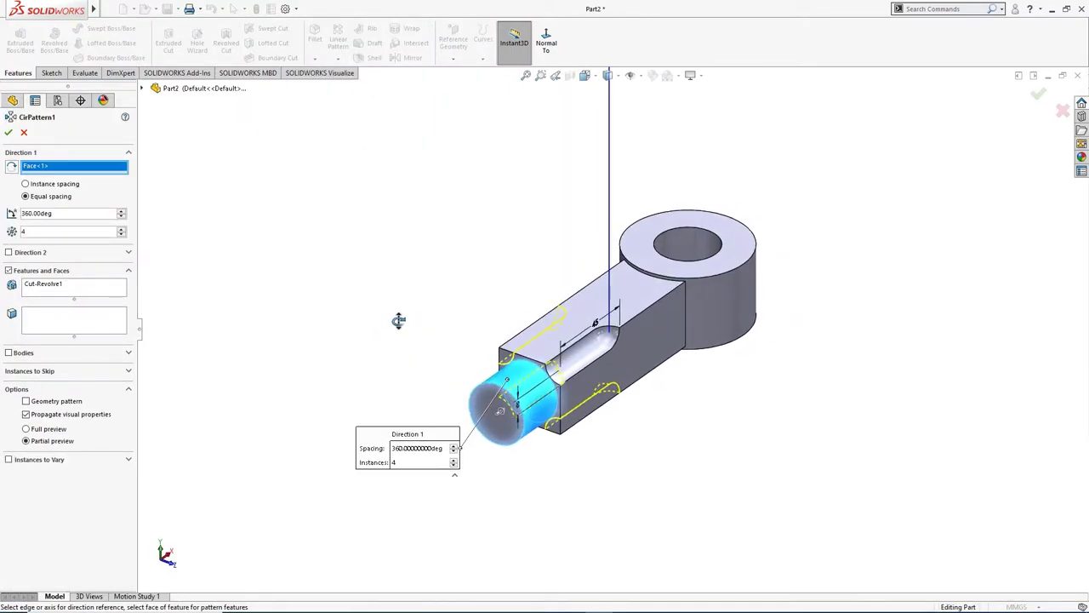
{"action": "left_click", "coordinate": [7, 132]}
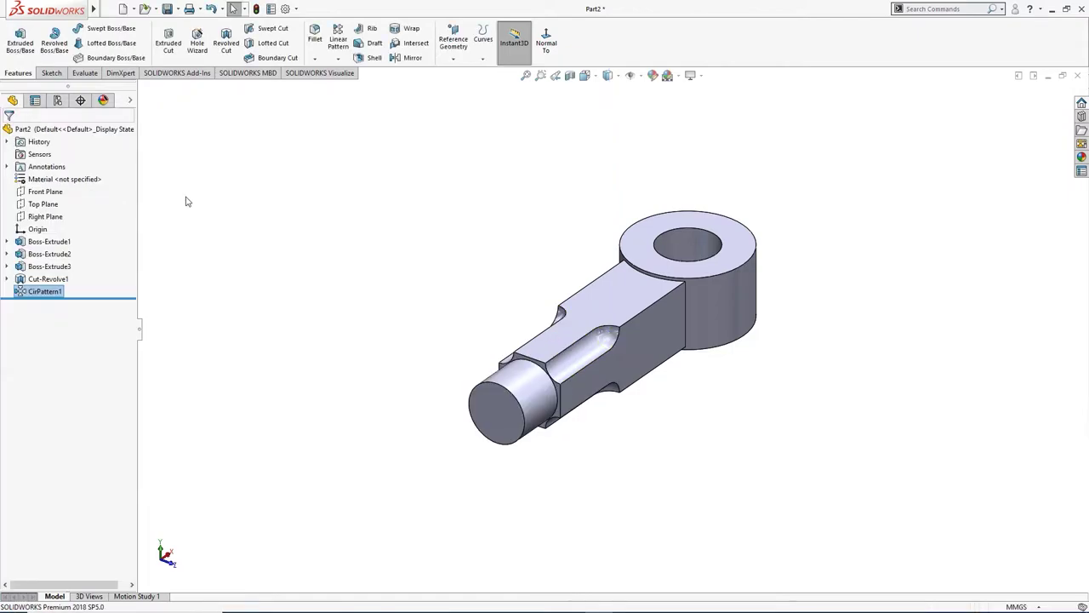
- Assign Cast Carbon Steel as the material of the part
{"action": "middle_click_drag", "start_coordinate": [185, 199], "coordinate": [253, 223]}
{"action": "key", "text": "ctrl+7"}
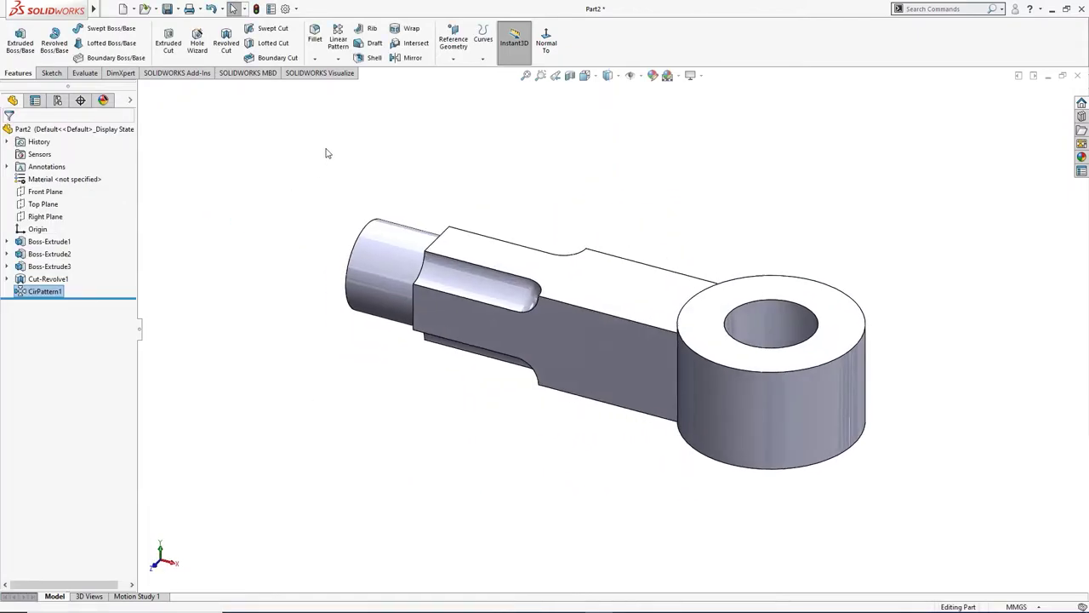
{"action": "middle_click_drag", "start_coordinate": [326, 151], "coordinate": [370, 160]}
{"action": "right_click_drag", "start_coordinate": [387, 140], "coordinate": [401, 156]}
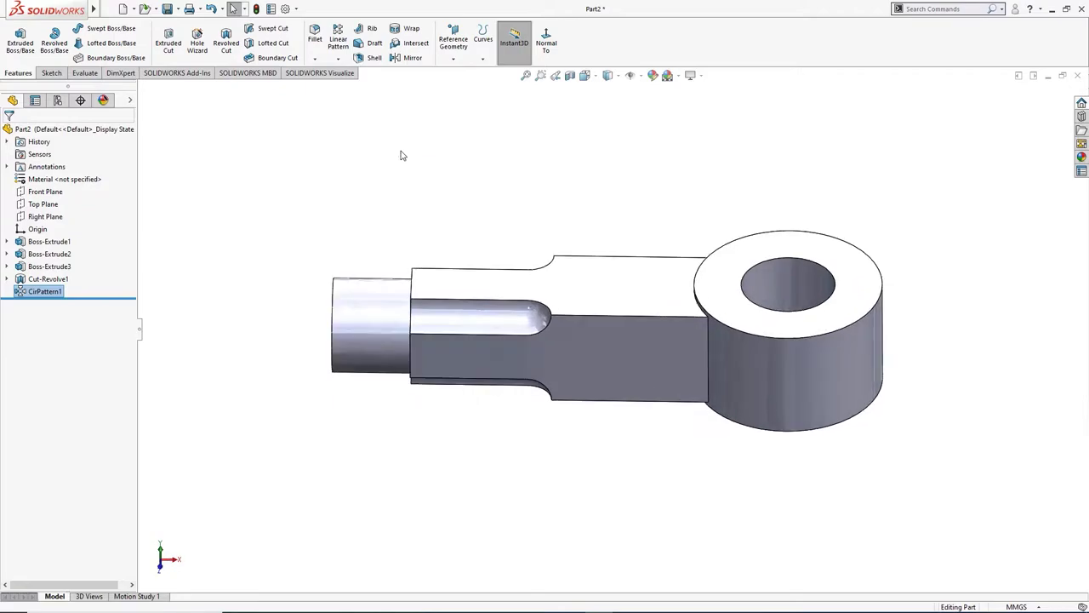
{"action": "right_click", "coordinate": [58, 181]}
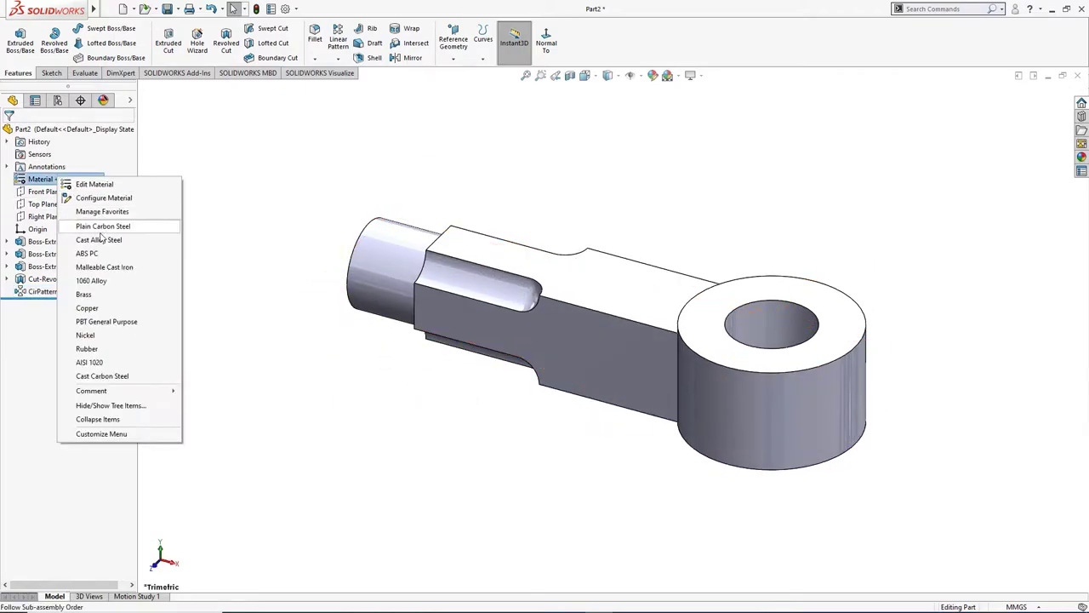
{"action": "left_click", "coordinate": [111, 378]}
{"action": "middle_click_drag", "start_coordinate": [199, 304], "coordinate": [275, 322]}
{"action": "key", "text": "space"}
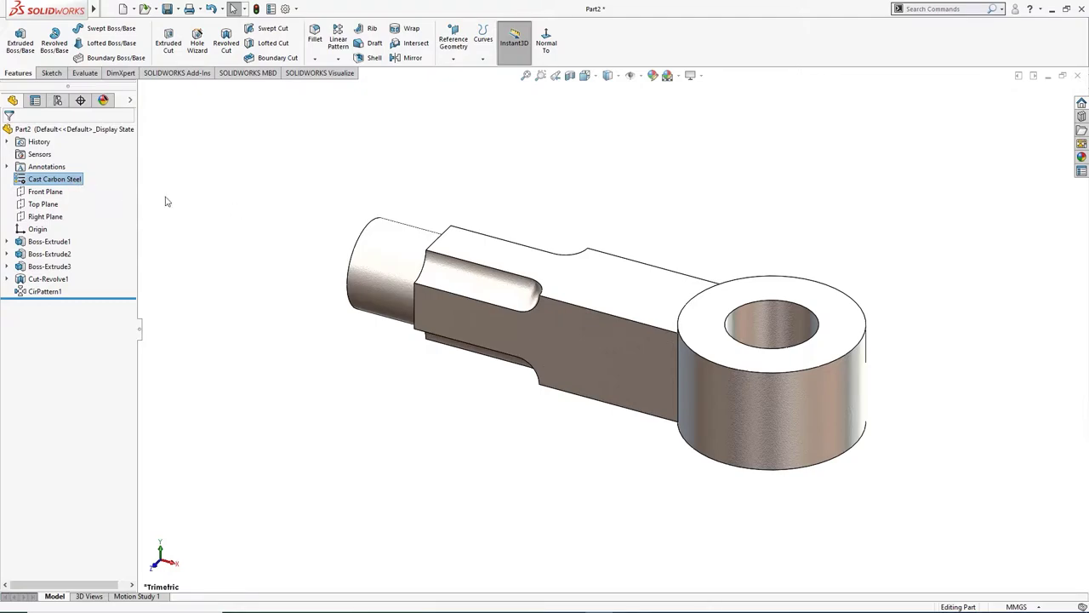
- Save the part to the Desktop under the file name Eye End
{"action": "middle_click_drag", "start_coordinate": [167, 201], "coordinate": [214, 201]}
{"action": "key", "text": "ctrl+4"}
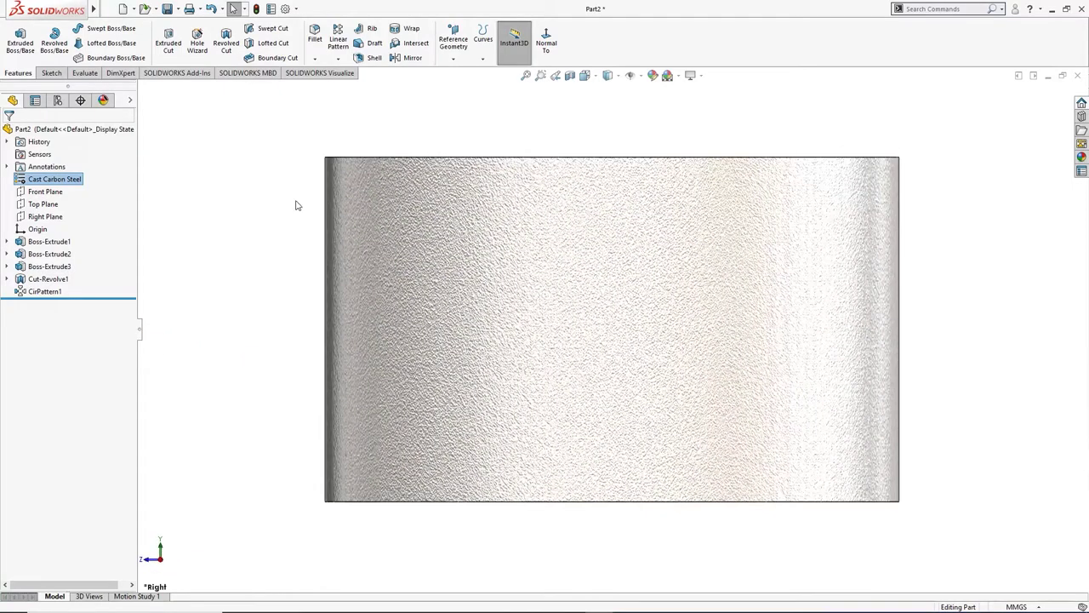
{"action": "right_click_drag", "start_coordinate": [236, 219], "coordinate": [294, 170]}
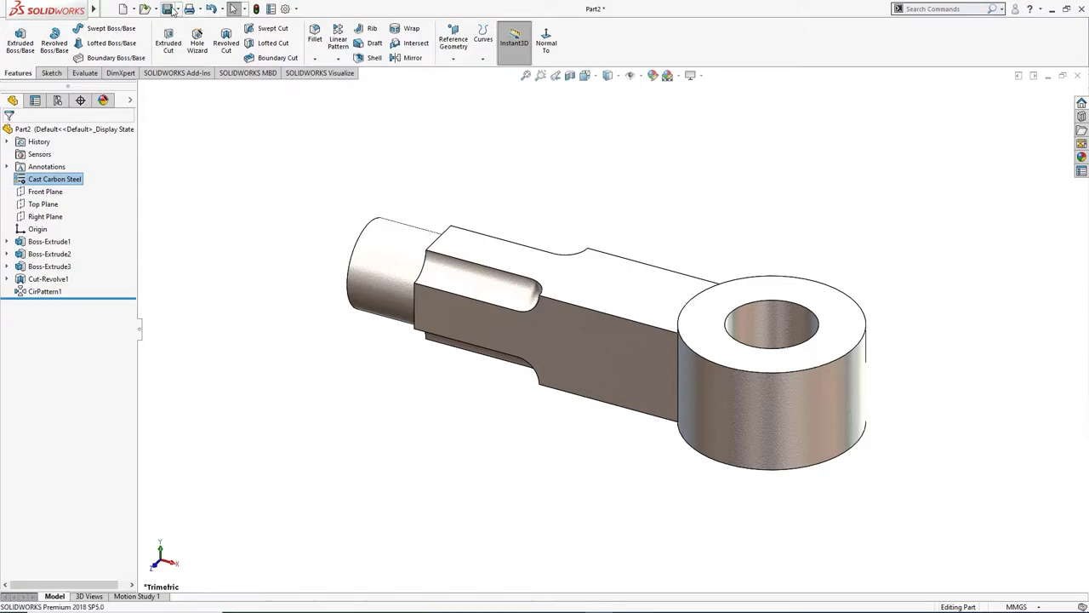
{"action": "key", "text": "ctrl+s"}
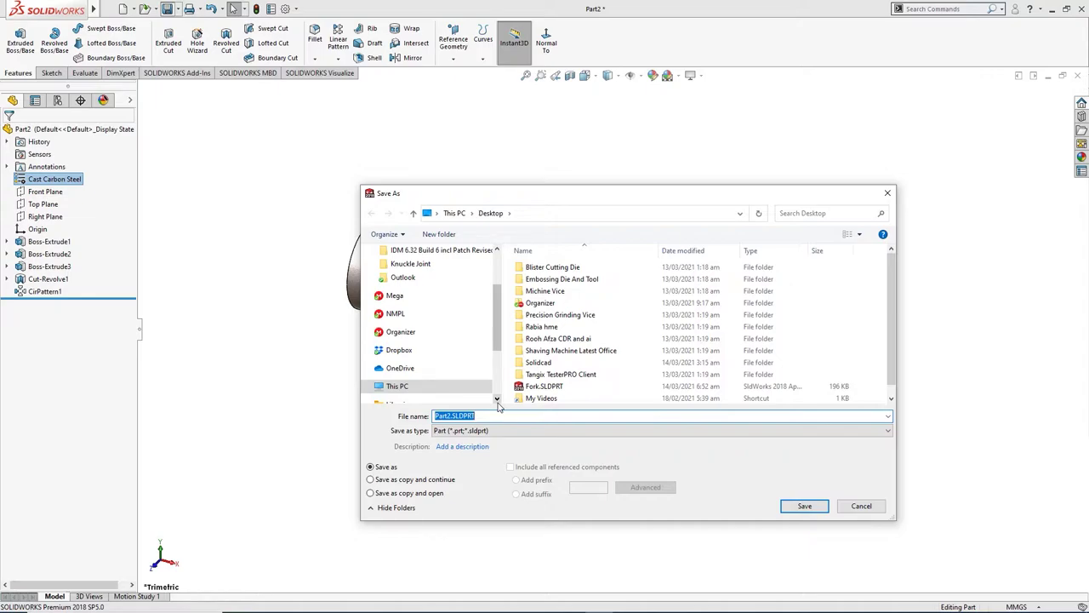
{"action": "type", "text": "Eye End"}
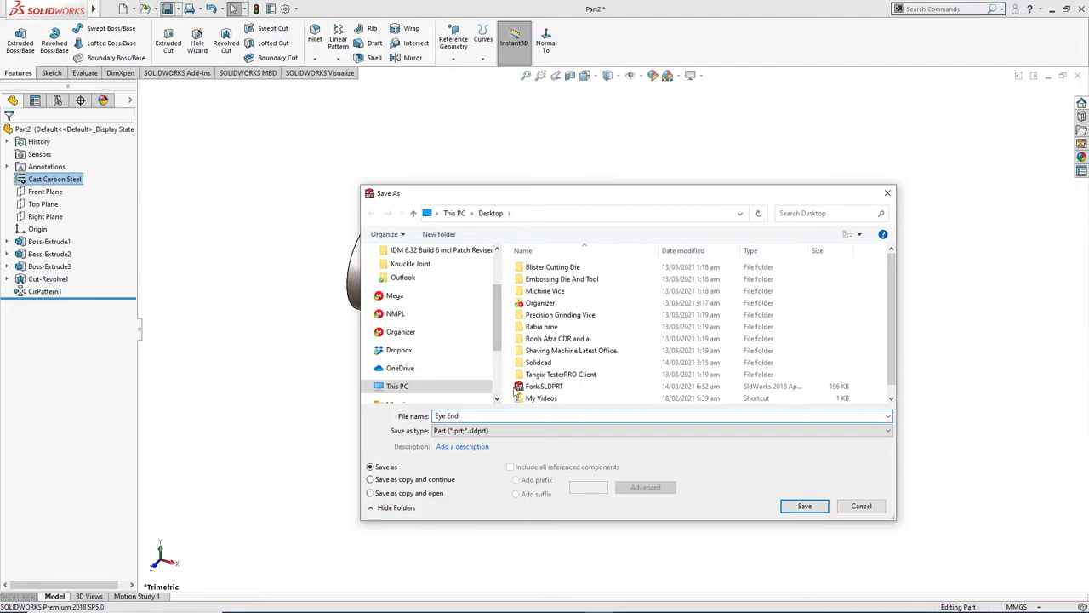
{"action": "left_click", "coordinate": [800, 507]}
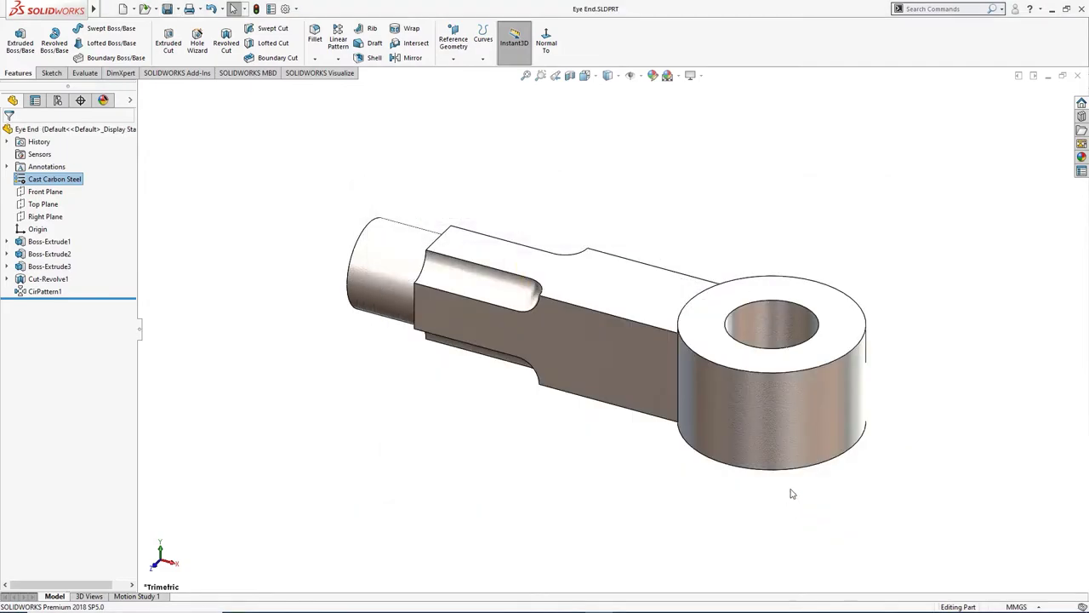
- Close the Eye End part and create a new part from the Custom ANSI template
{"action": "left_click", "coordinate": [1078, 76]}
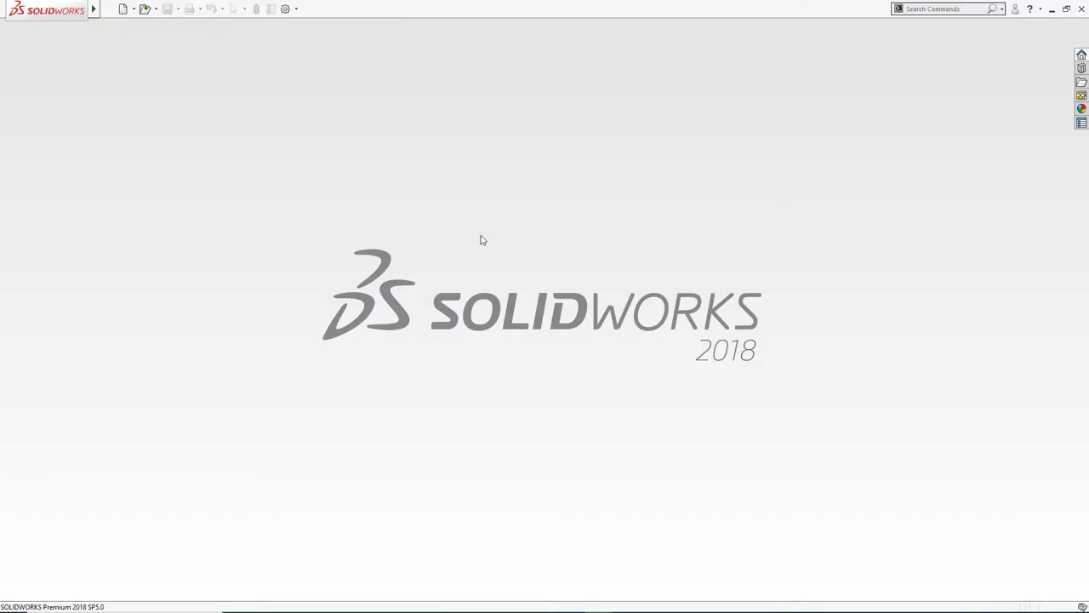
{"action": "left_click", "coordinate": [123, 10]}
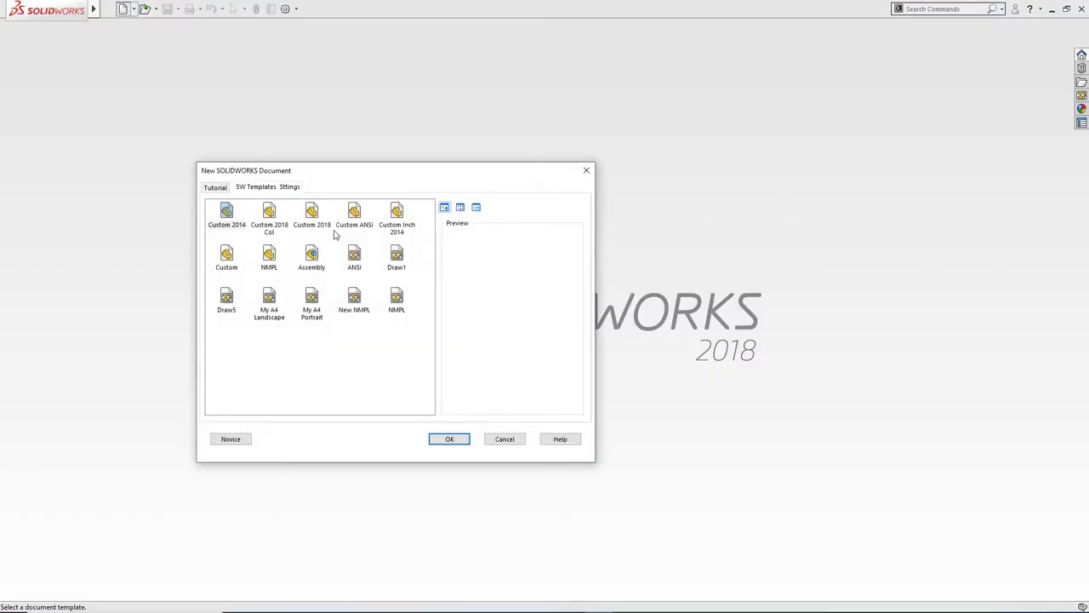
{"action": "left_click", "coordinate": [354, 215]}
{"action": "left_click", "coordinate": [446, 440]}
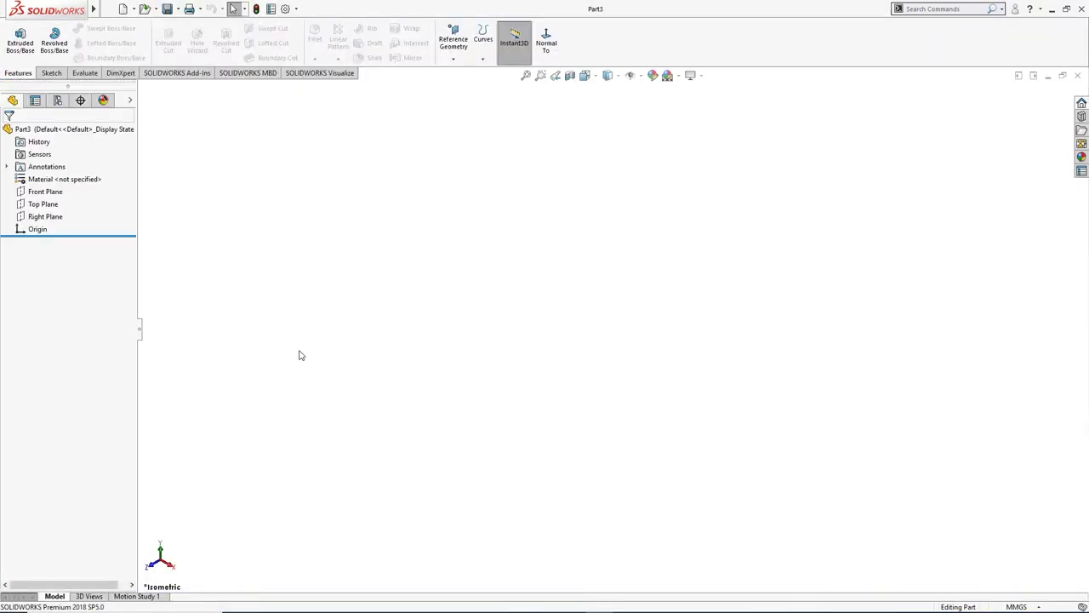
- Start a sketch on the Front Plane and draw a vertical centerline about 90 mm long upward from the origin
{"action": "left_click", "coordinate": [45, 191]}
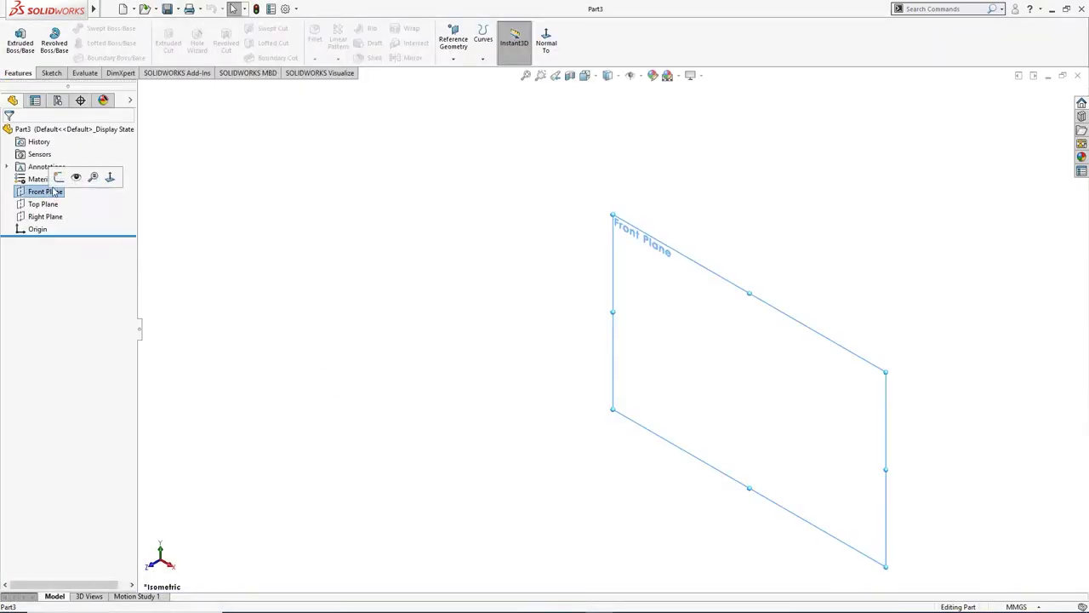
{"action": "left_click", "coordinate": [93, 177]}
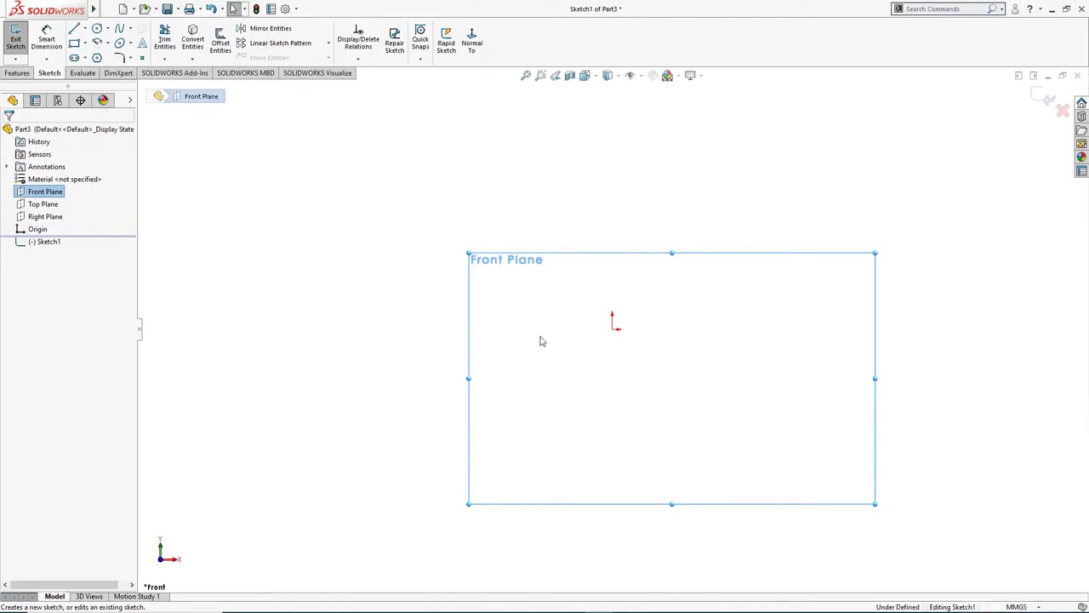
{"action": "key", "text": "l"}
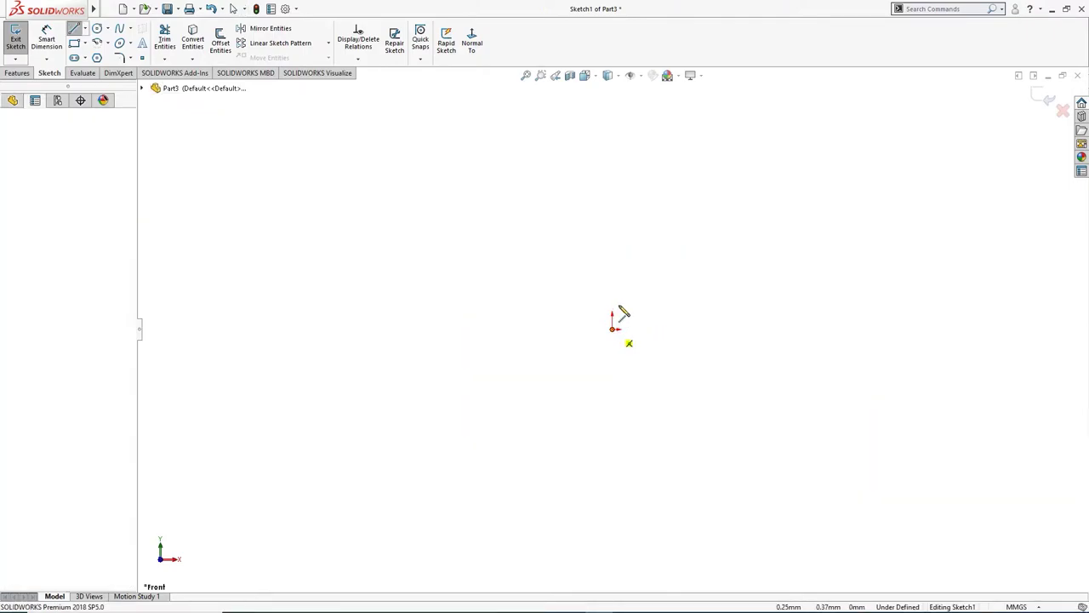
{"action": "left_click", "coordinate": [612, 329]}
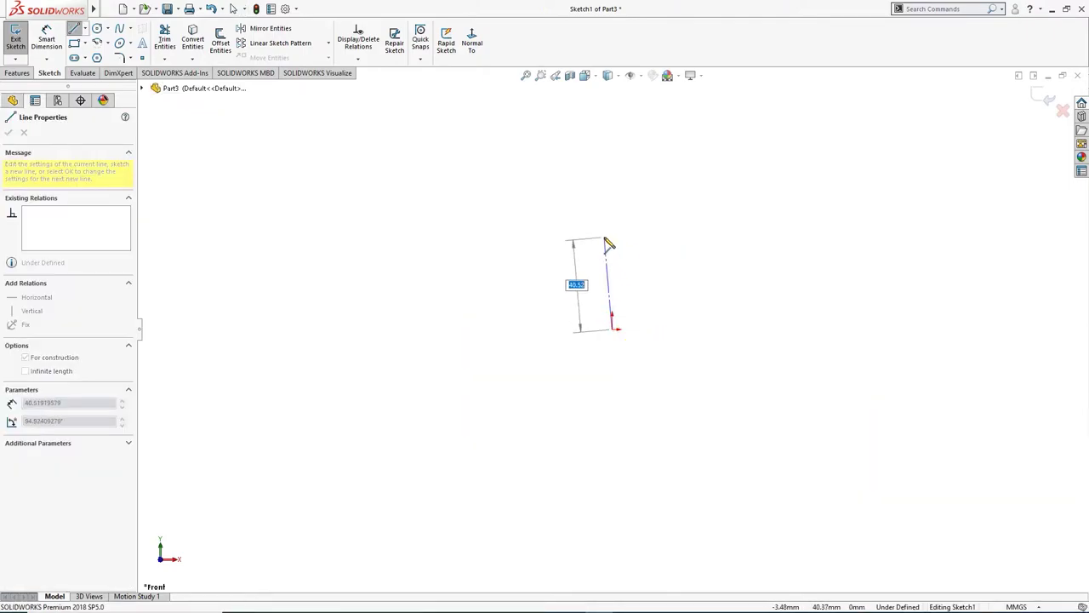
{"action": "left_click", "coordinate": [612, 124]}
{"action": "key", "text": "Escape"}
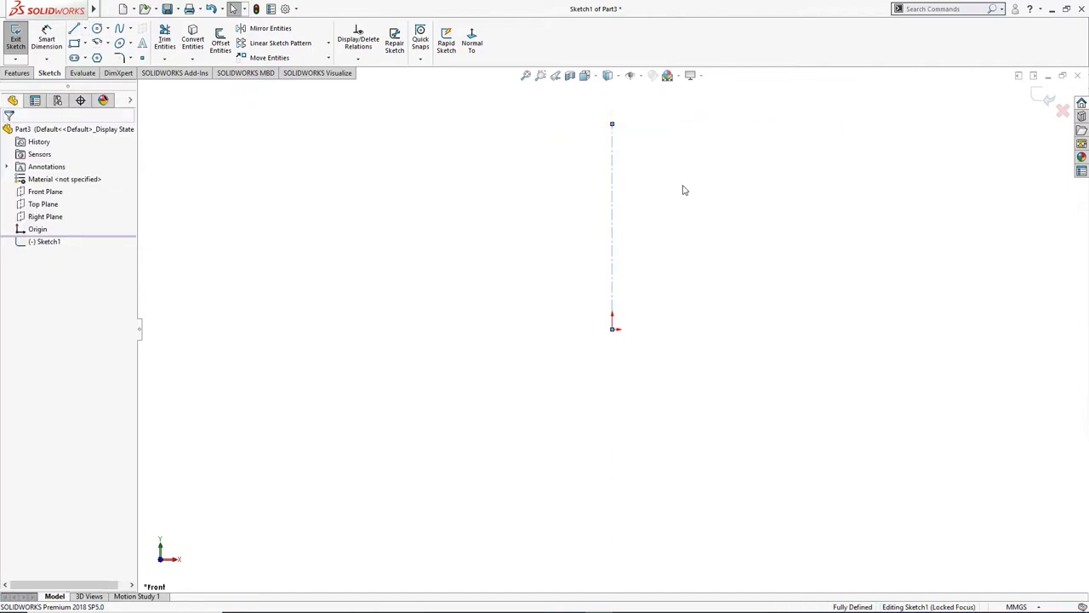
- Sketch the pin's open stepped half profile from the centerline, with a head about 16 mm wide and a shank about 65 mm long ending at the origin
{"action": "right_click_drag", "start_coordinate": [683, 190], "coordinate": [655, 219]}
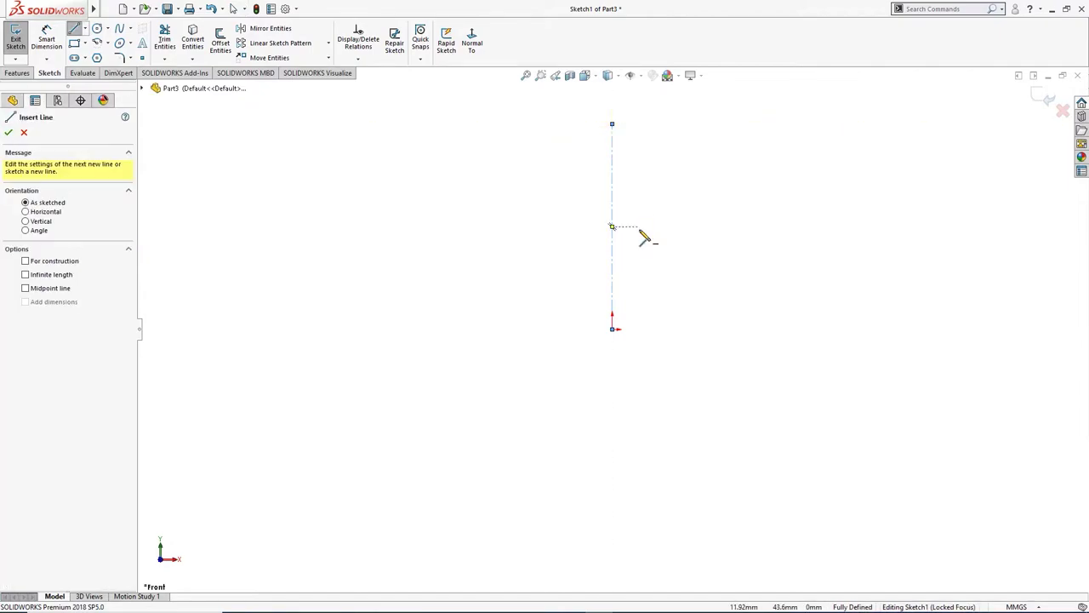
{"action": "left_click", "coordinate": [611, 152]}
{"action": "left_click", "coordinate": [576, 152]}
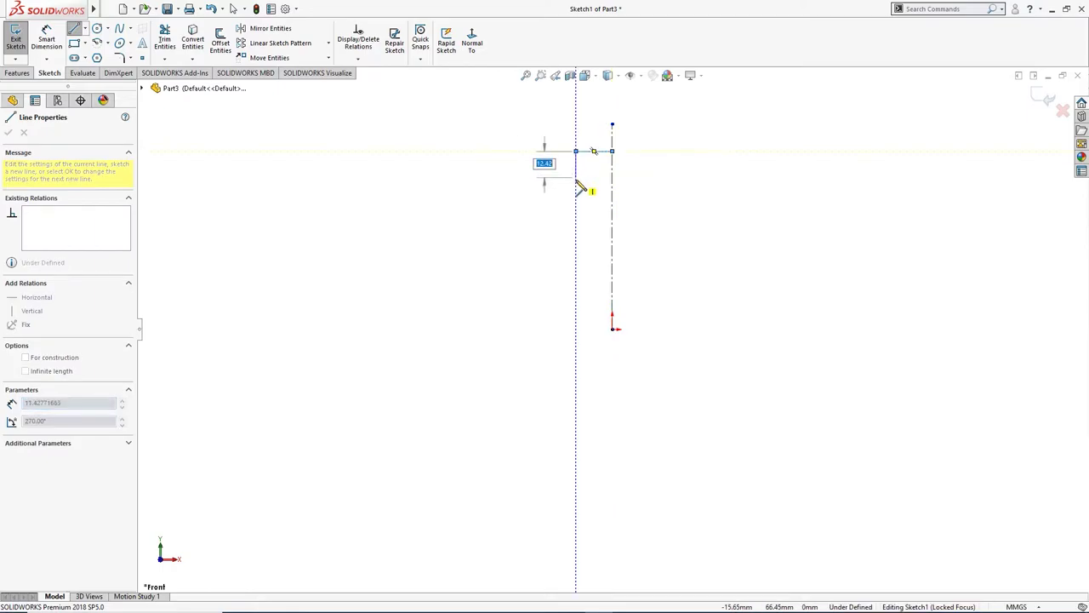
{"action": "left_click", "coordinate": [576, 179]}
{"action": "left_click", "coordinate": [594, 179]}
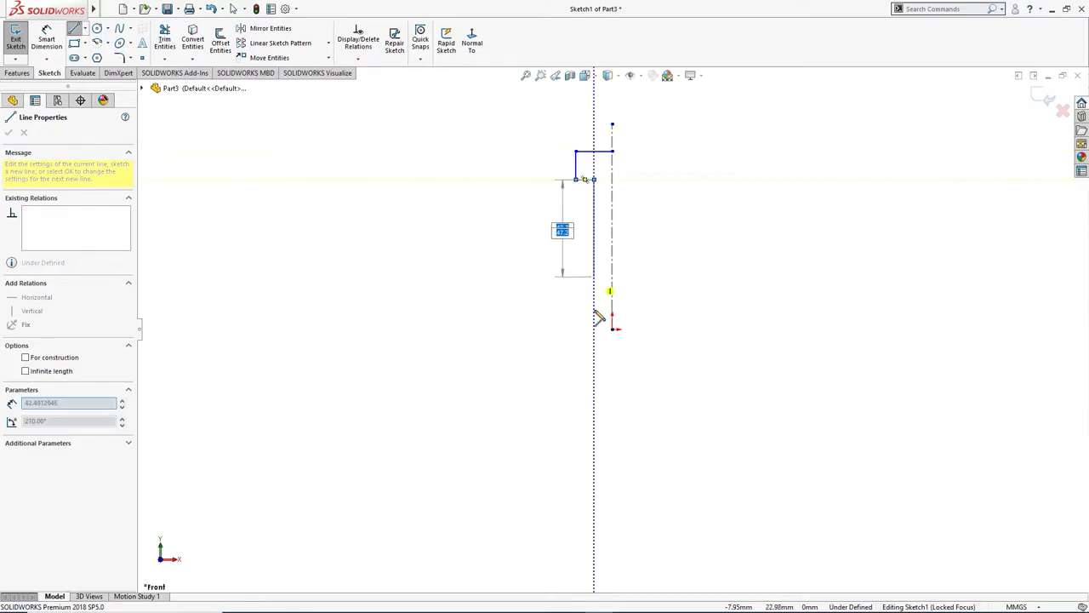
{"action": "left_click", "coordinate": [612, 330]}
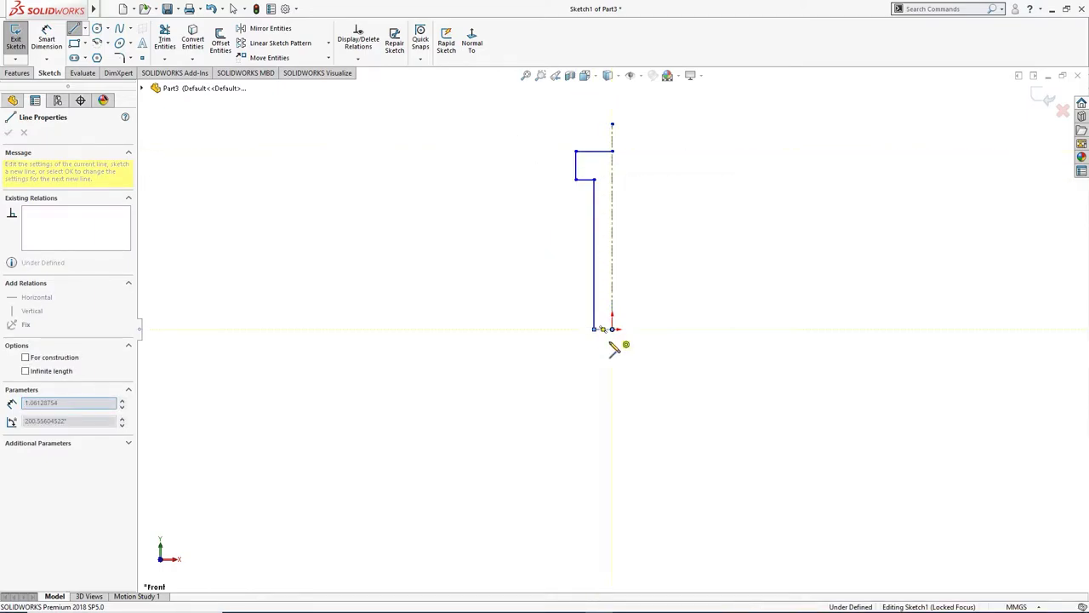
{"action": "key", "text": "Escape"}
- Dimension the shank length from the base line to the underside of the head as 102.5 mm
{"action": "right_click_drag", "start_coordinate": [661, 386], "coordinate": [658, 297]}
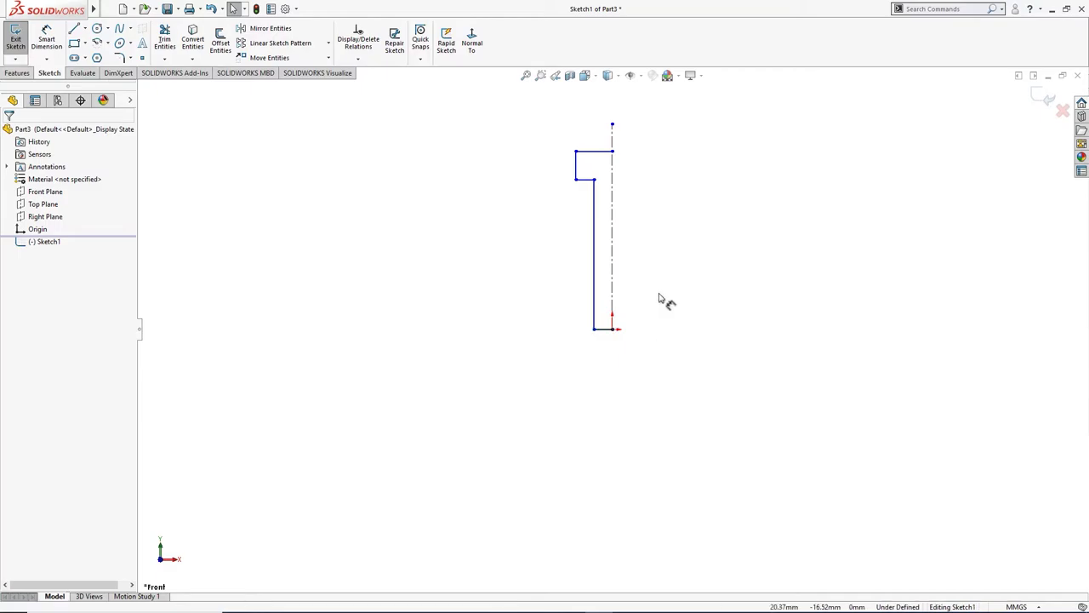
{"action": "left_click", "coordinate": [605, 329]}
{"action": "left_click", "coordinate": [576, 180]}
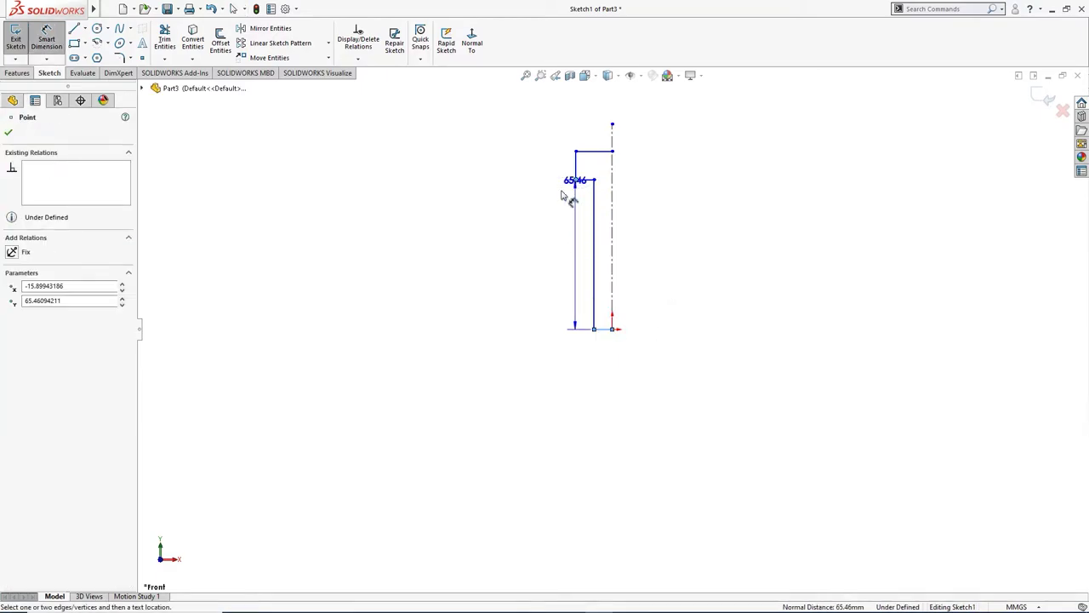
{"action": "left_click", "coordinate": [509, 246]}
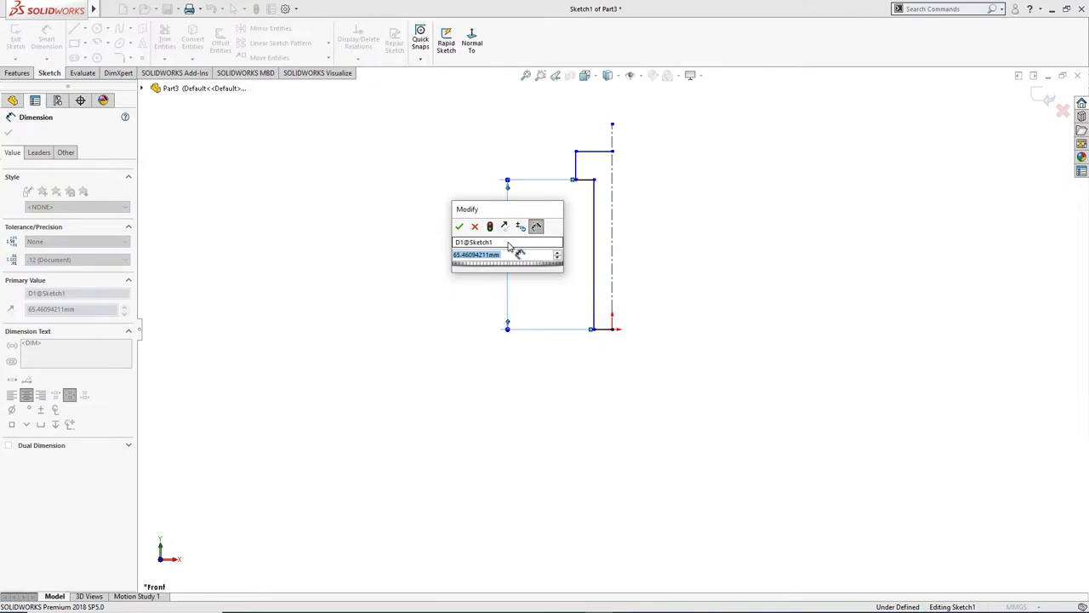
{"action": "type", "text": "102"}
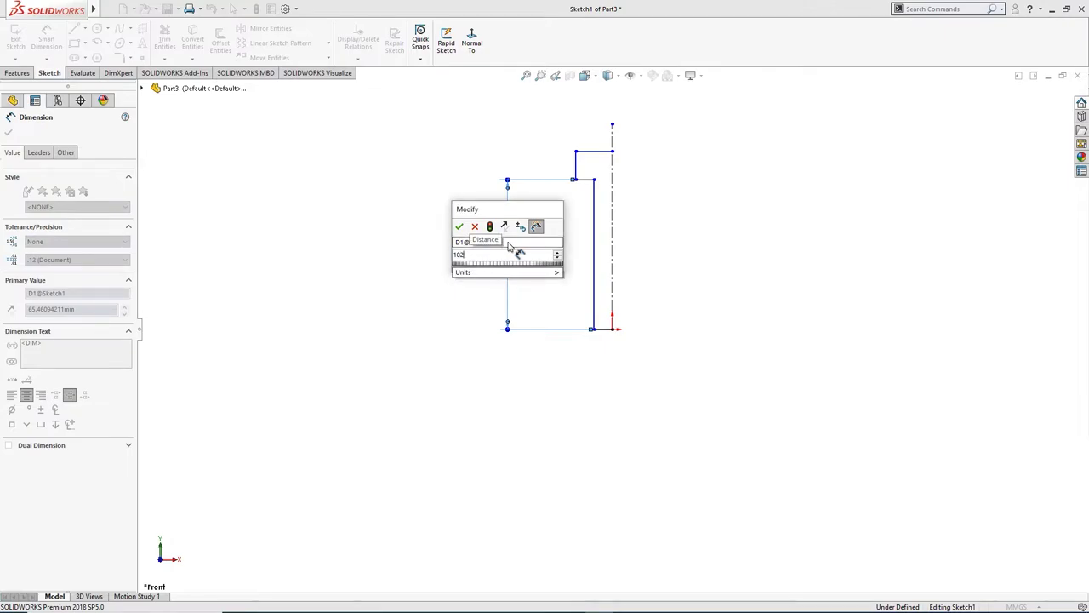
{"action": "type", "text": ".5"}
{"action": "key", "text": "Return"}
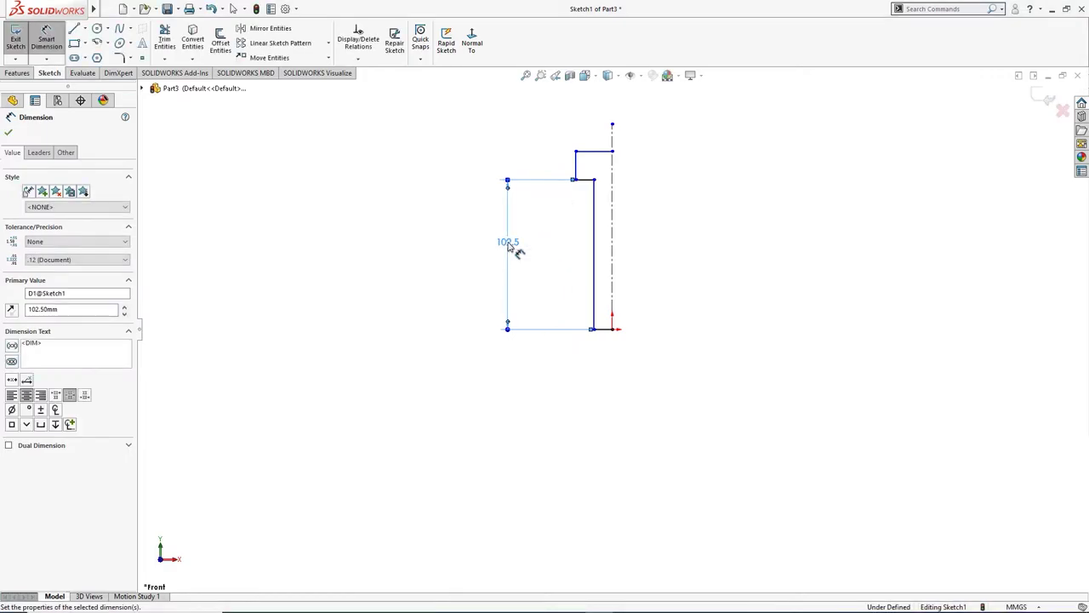
{"action": "left_click_drag", "start_coordinate": [525, 247], "coordinate": [517, 259]}
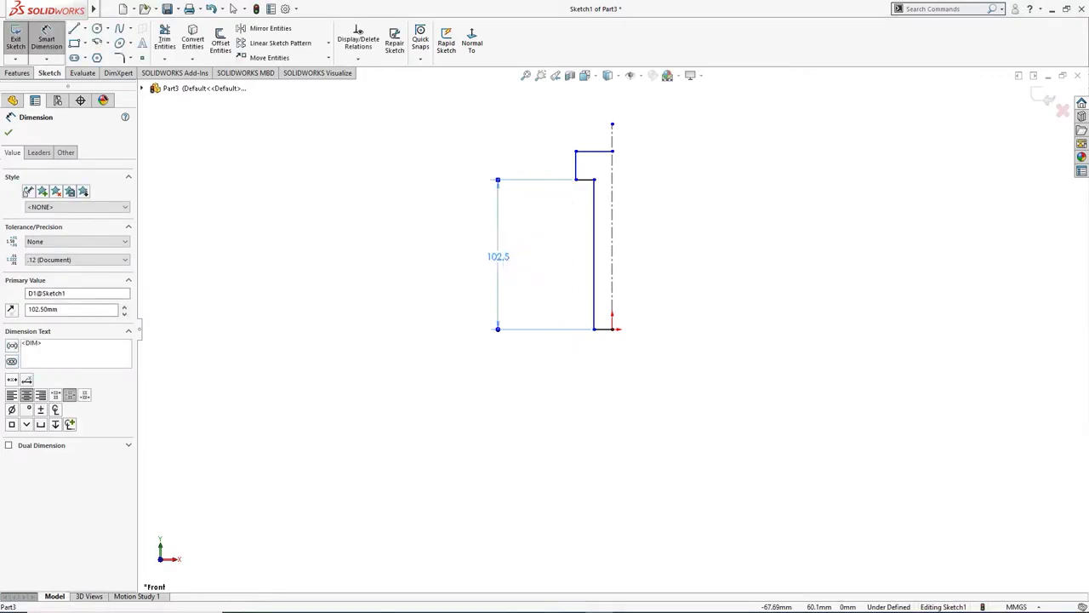
{"action": "left_click", "coordinate": [544, 260]}
- Dimension the head's vertical outer edge as 15 mm high
{"action": "left_click", "coordinate": [576, 167]}
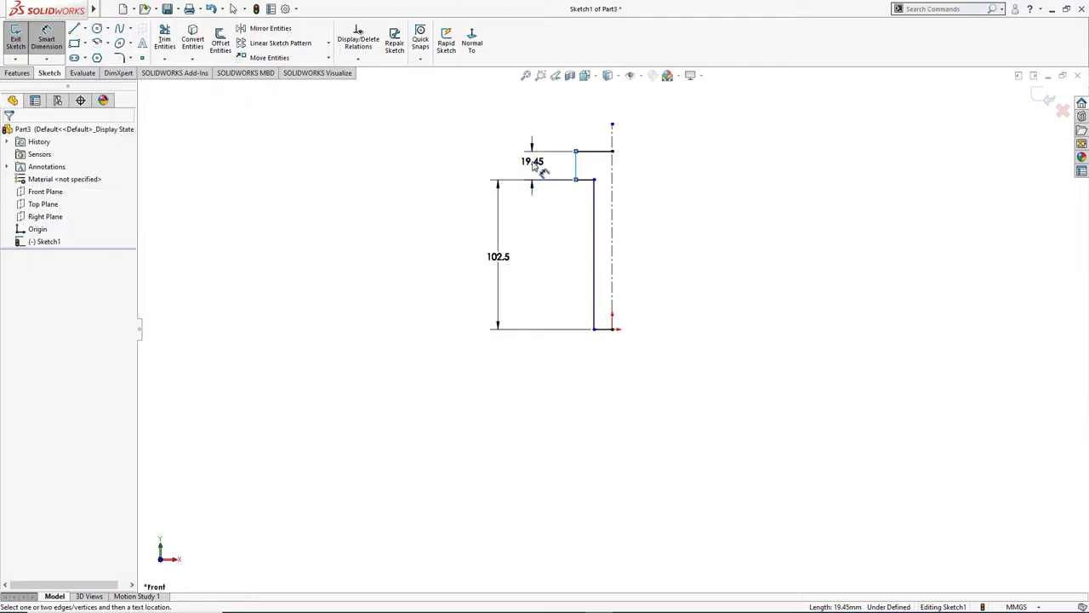
{"action": "left_click", "coordinate": [534, 165]}
{"action": "type", "text": "15.00mm"}
{"action": "key", "text": "Return"}
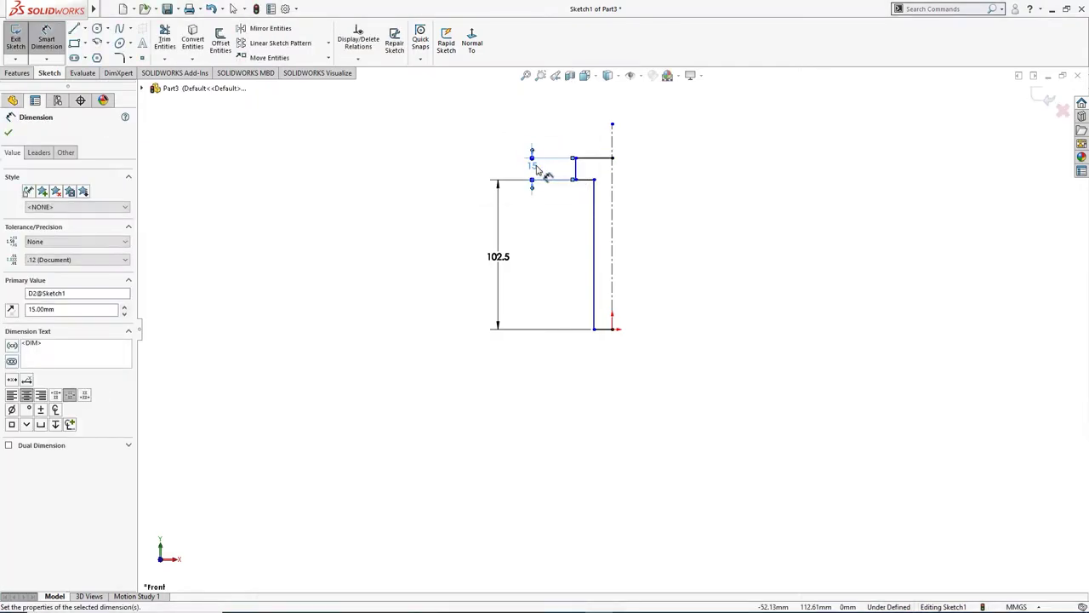
- Dimension the head's diameter across the centerline as 45 mm
{"action": "left_click", "coordinate": [577, 170]}
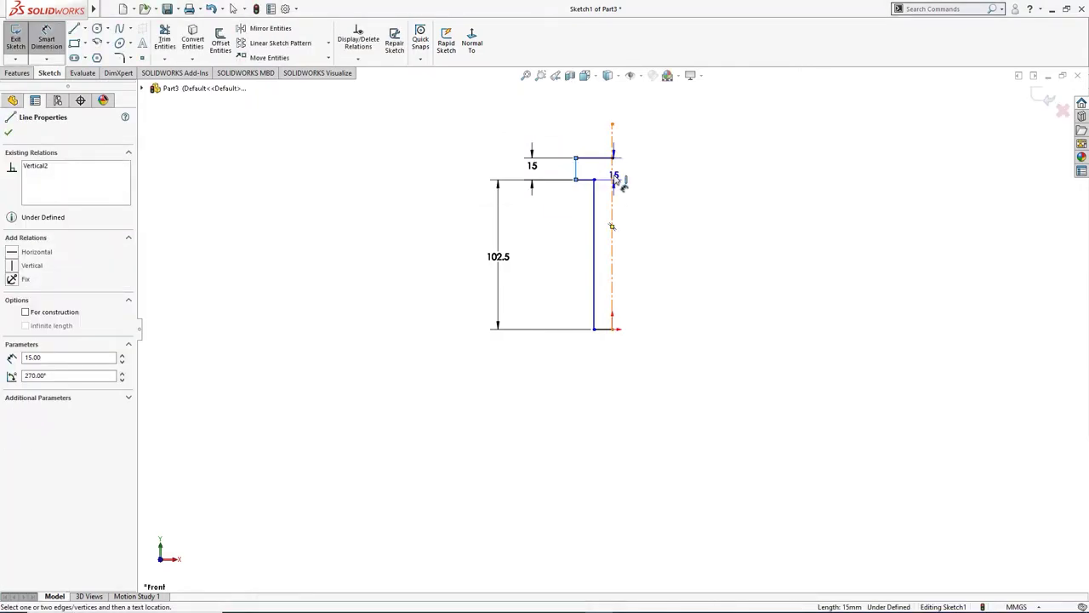
{"action": "left_click", "coordinate": [614, 180]}
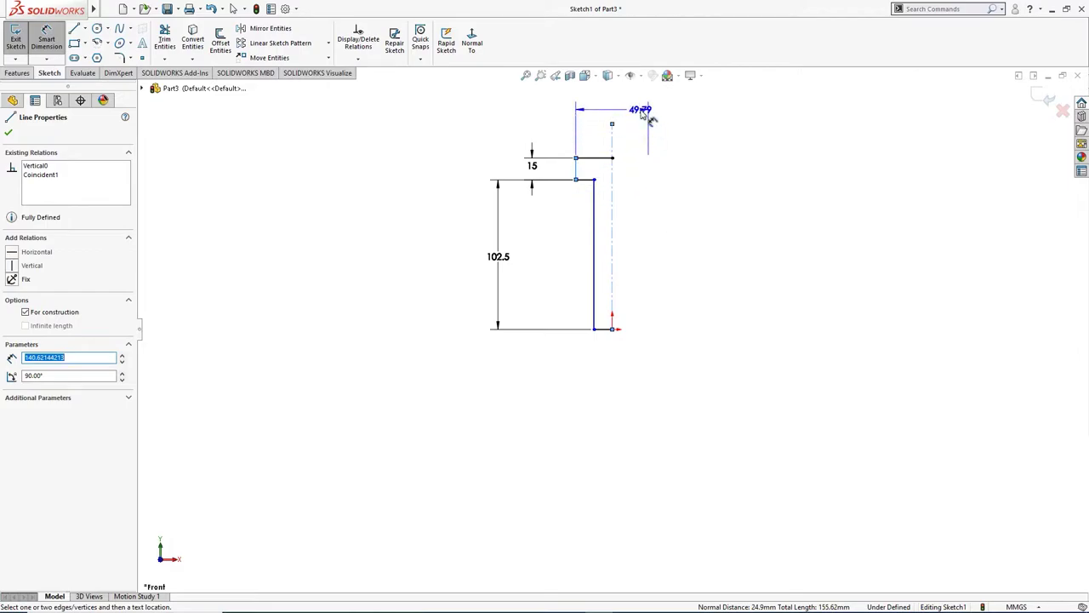
{"action": "left_click", "coordinate": [633, 115]}
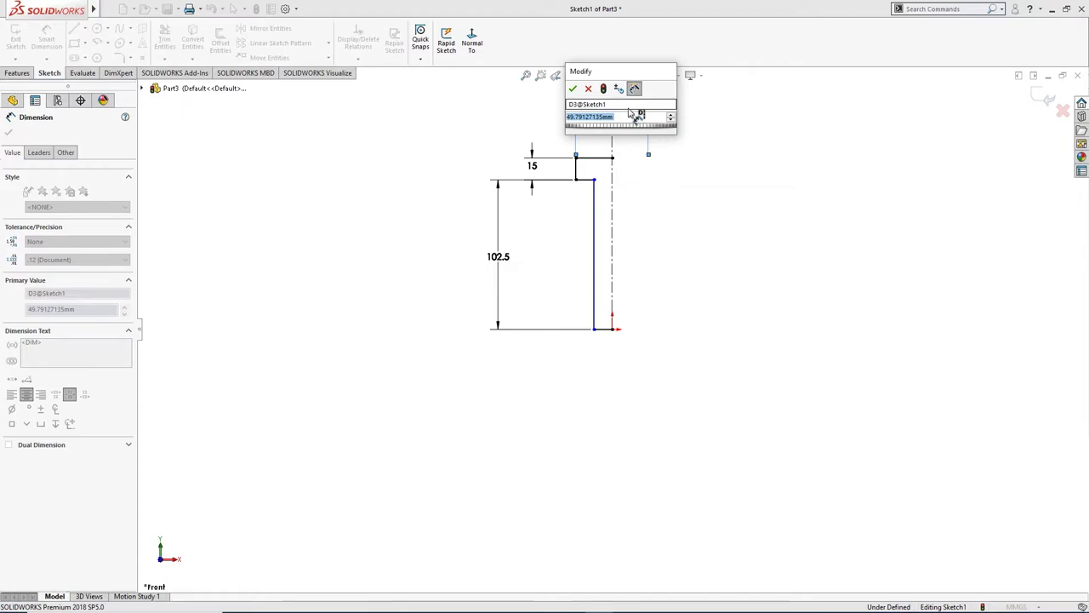
{"action": "type", "text": "45"}
{"action": "key", "text": "Return"}
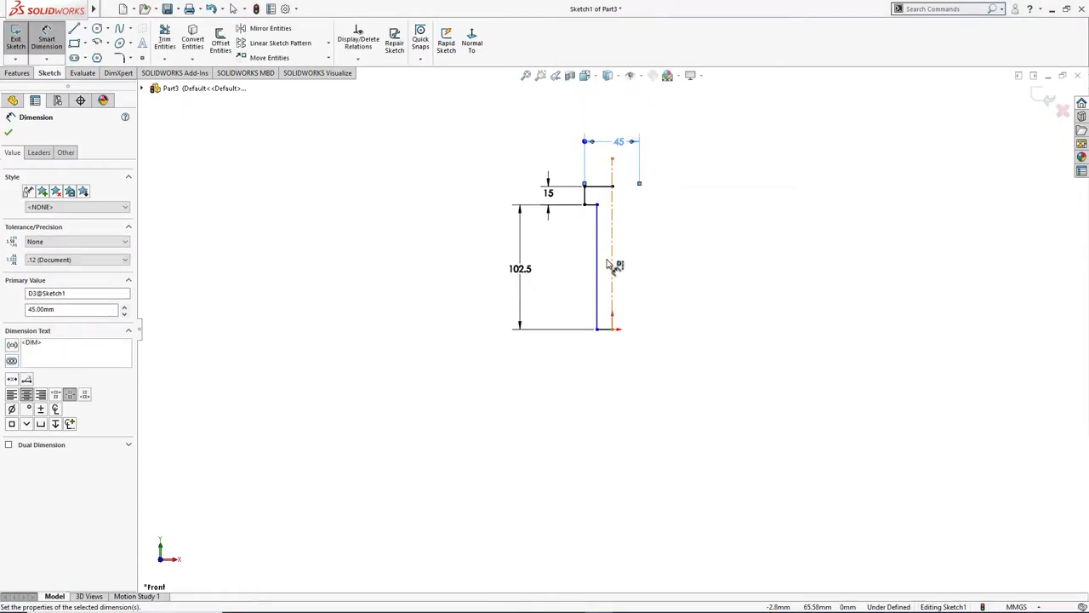
- Dimension the shank's diameter across the centerline as 30 mm
{"action": "left_click", "coordinate": [598, 266]}
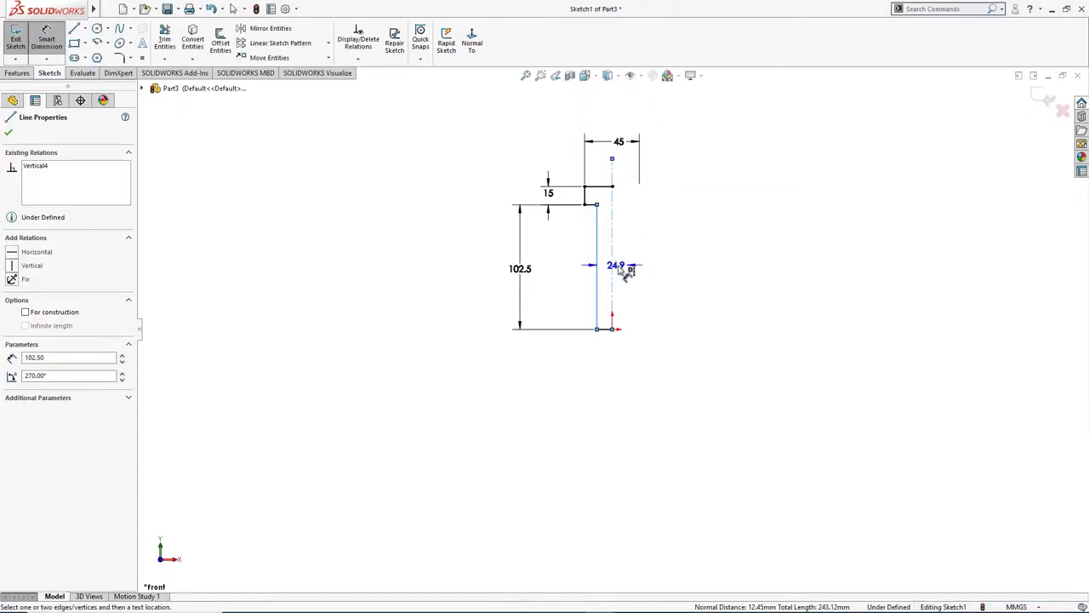
{"action": "left_click", "coordinate": [650, 367]}
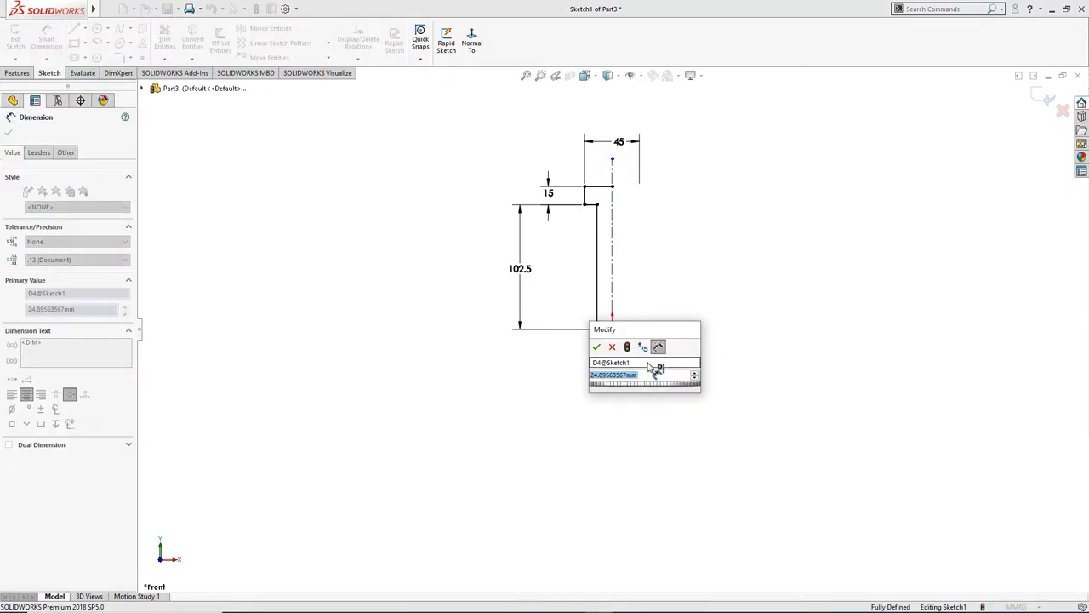
{"action": "type", "text": "3"}
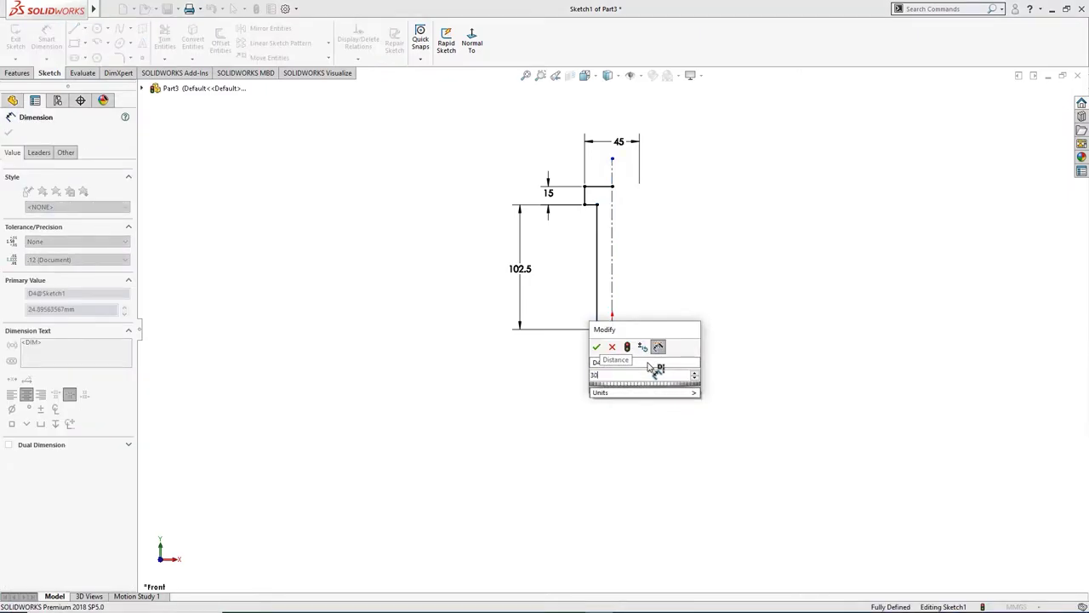
{"action": "type", "text": "0"}
{"action": "key", "text": "Return"}
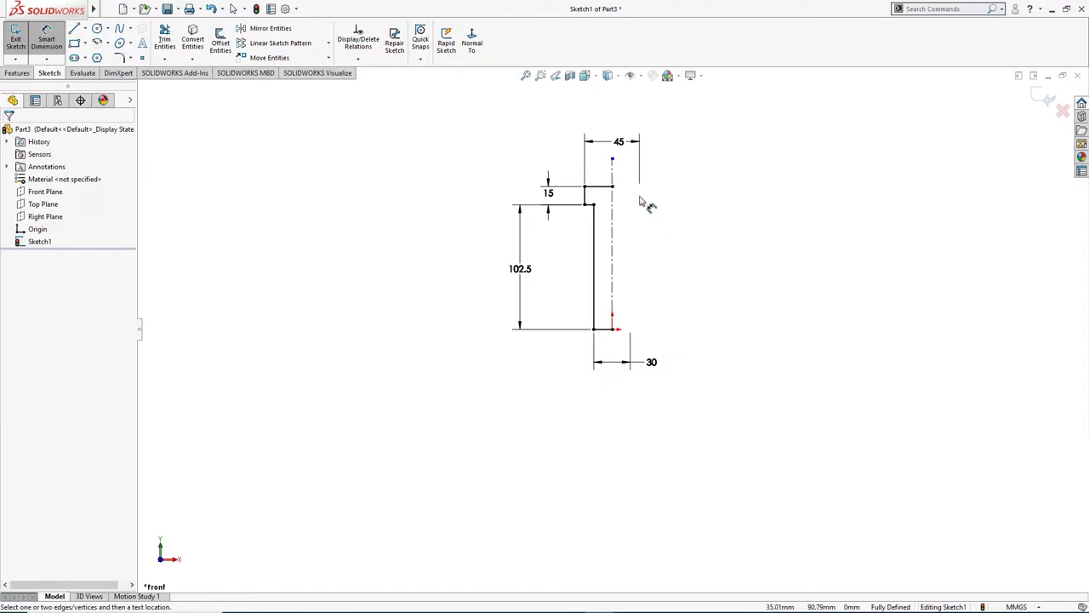
- Close the profile with a vertical line along the centerline from the head's top edge to the origin
{"action": "right_click_drag", "start_coordinate": [694, 178], "coordinate": [693, 218]}
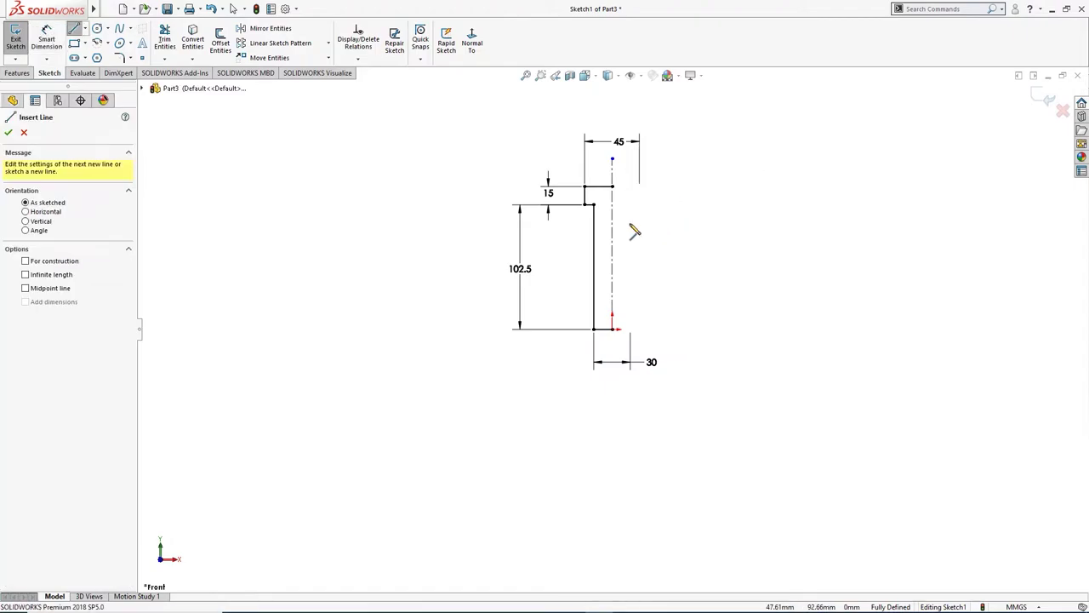
{"action": "left_click", "coordinate": [612, 186]}
{"action": "left_click", "coordinate": [612, 329]}
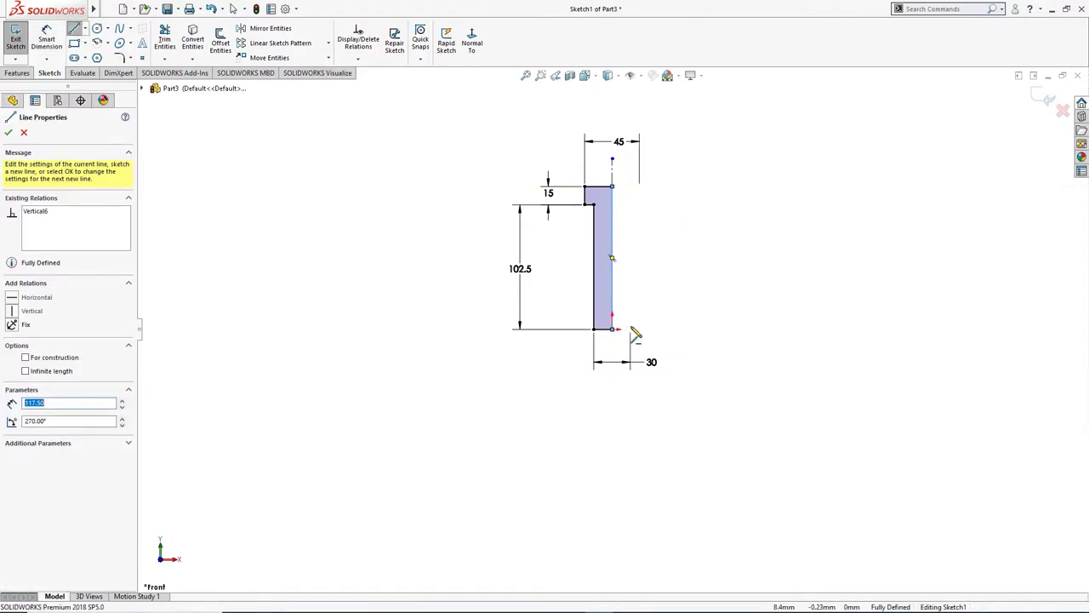
{"action": "key", "text": "Escape"}
- Revolve the closed profile 360 degrees around the centerline with Revolved Boss/Base to form the headed pin
{"action": "key", "text": "s"}
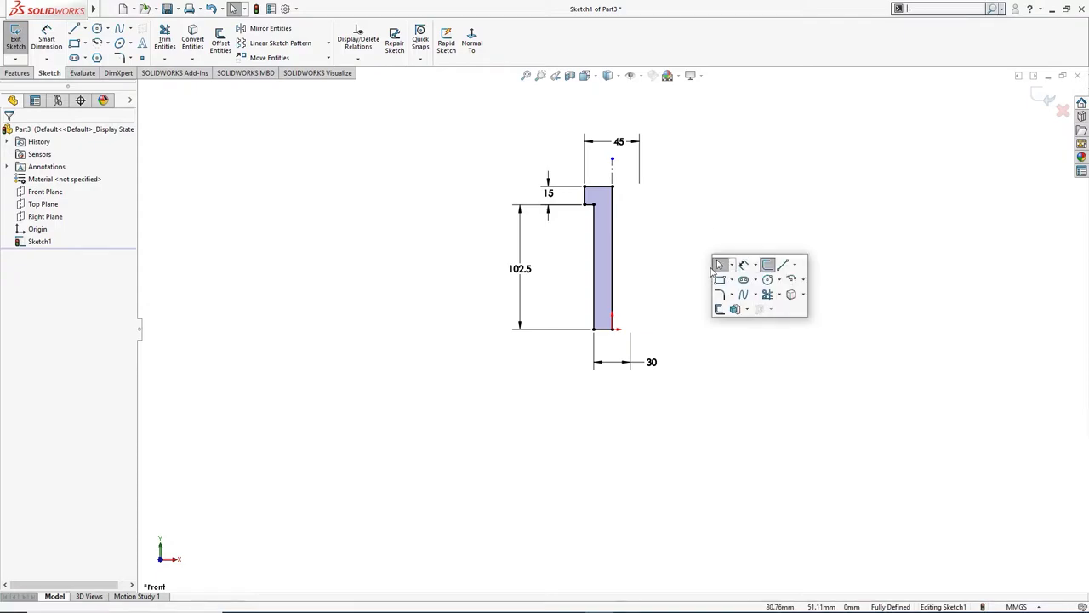
{"action": "left_click", "coordinate": [737, 309]}
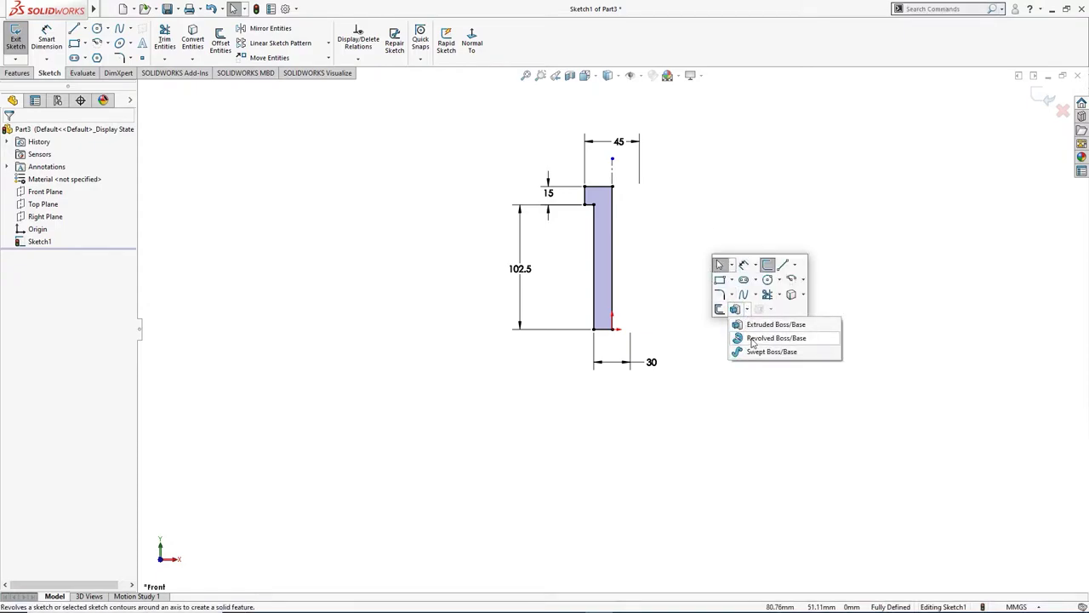
{"action": "left_click", "coordinate": [749, 338]}
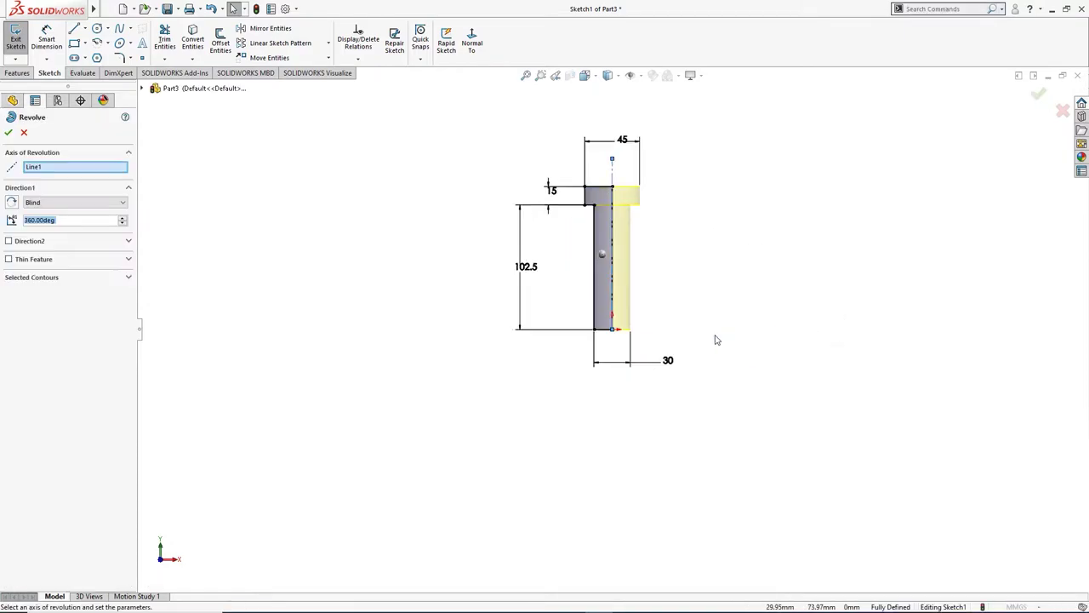
{"action": "left_click", "coordinate": [10, 134]}
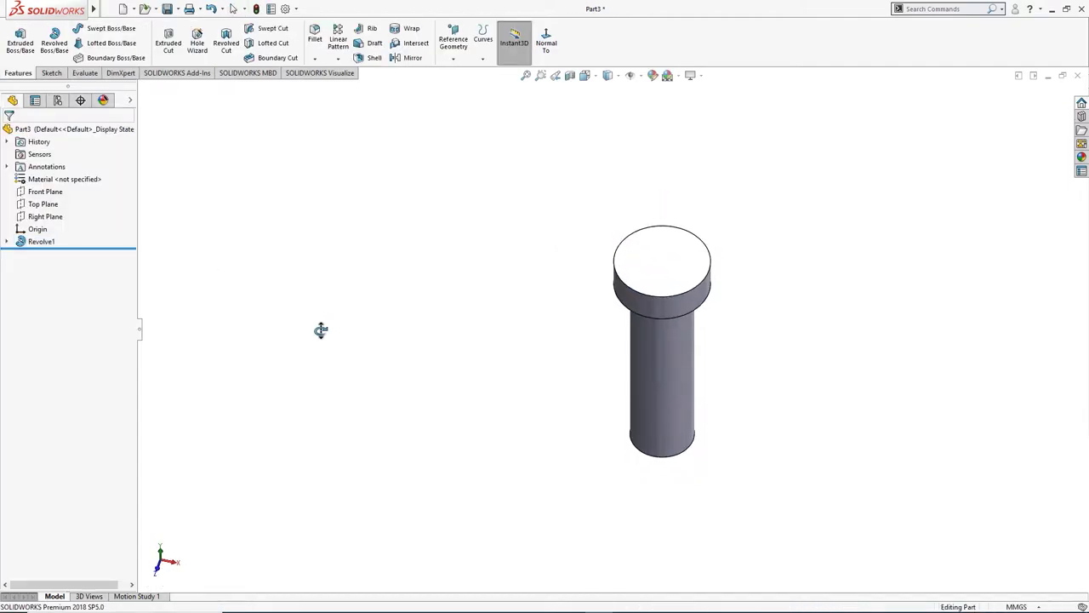
{"action": "middle_click_drag", "start_coordinate": [321, 330], "coordinate": [297, 297]}
{"action": "key", "text": "ctrl+7"}
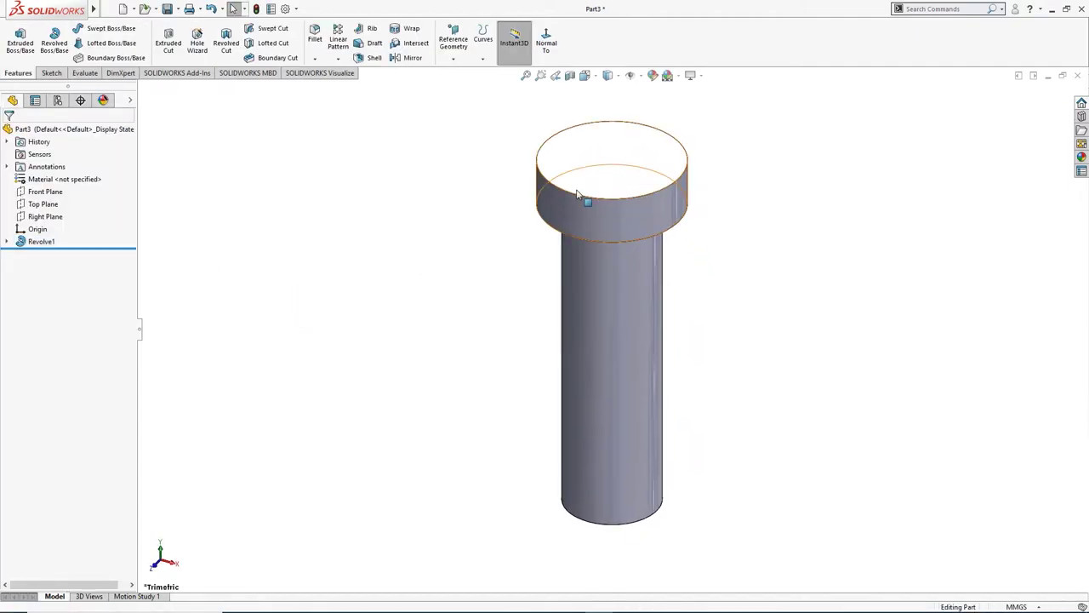
{"action": "left_click", "coordinate": [575, 193]}
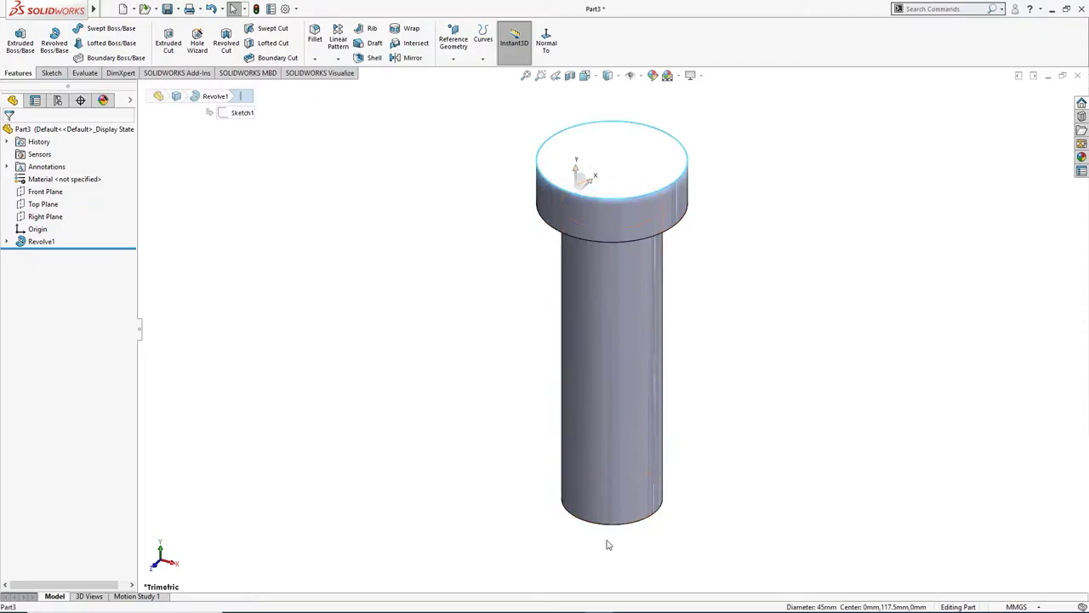
{"action": "left_click", "coordinate": [409, 500]}
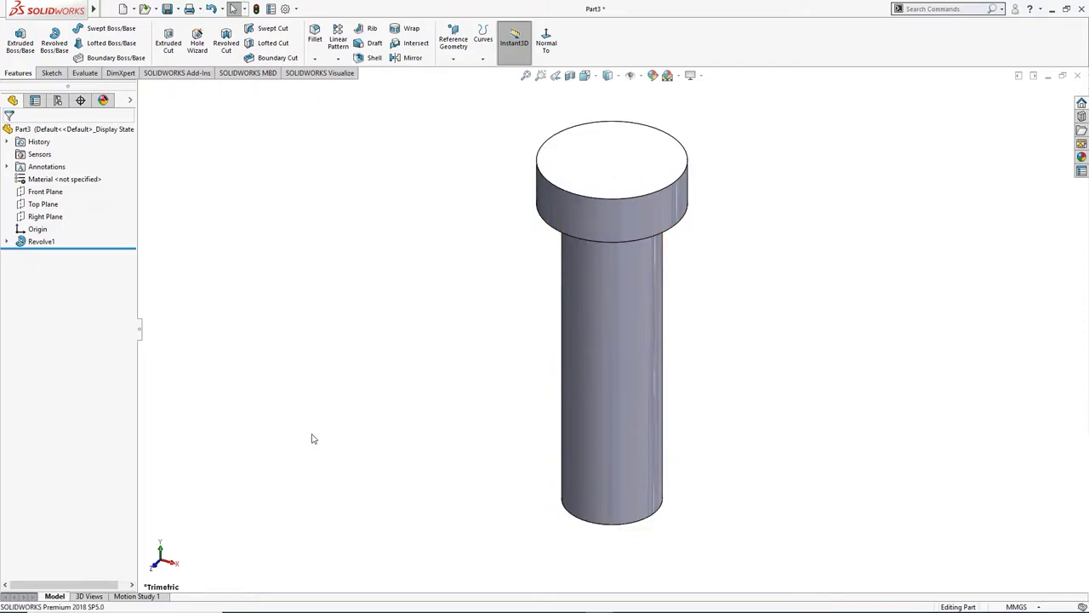
- Create a reference plane parallel to the Front Plane, offset 30 mm toward the front of the pin
{"action": "left_click", "coordinate": [44, 191]}
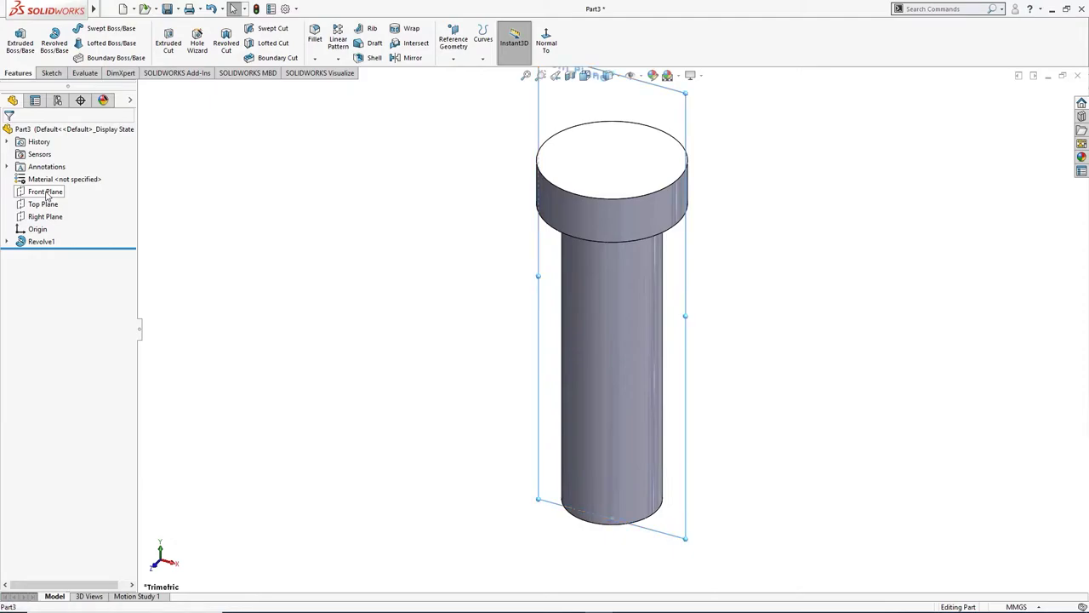
{"action": "left_click", "coordinate": [453, 60]}
{"action": "left_click", "coordinate": [457, 72]}
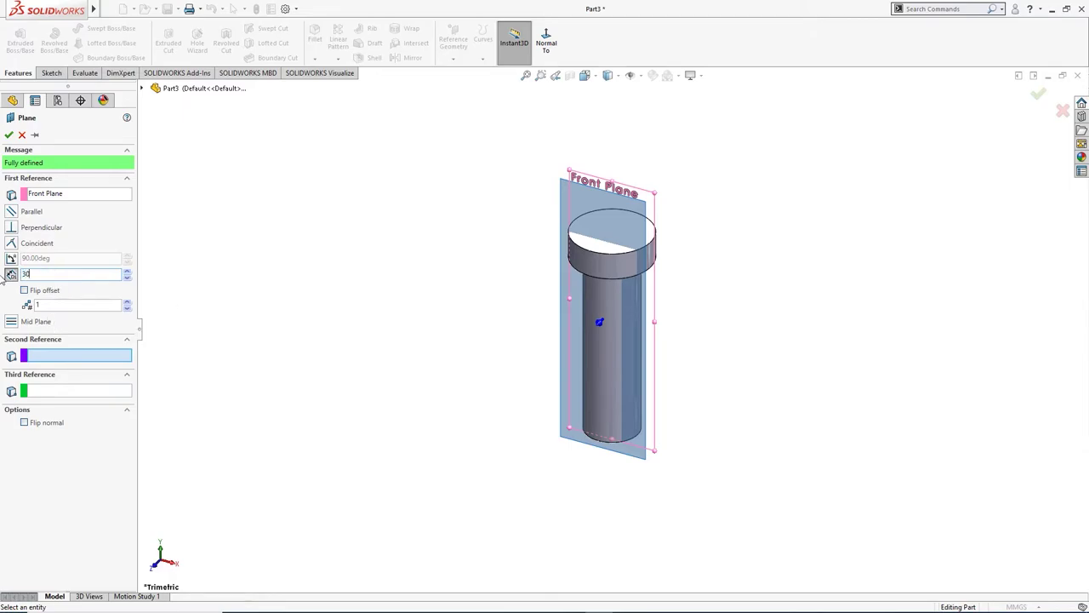
{"action": "key", "text": "Return"}
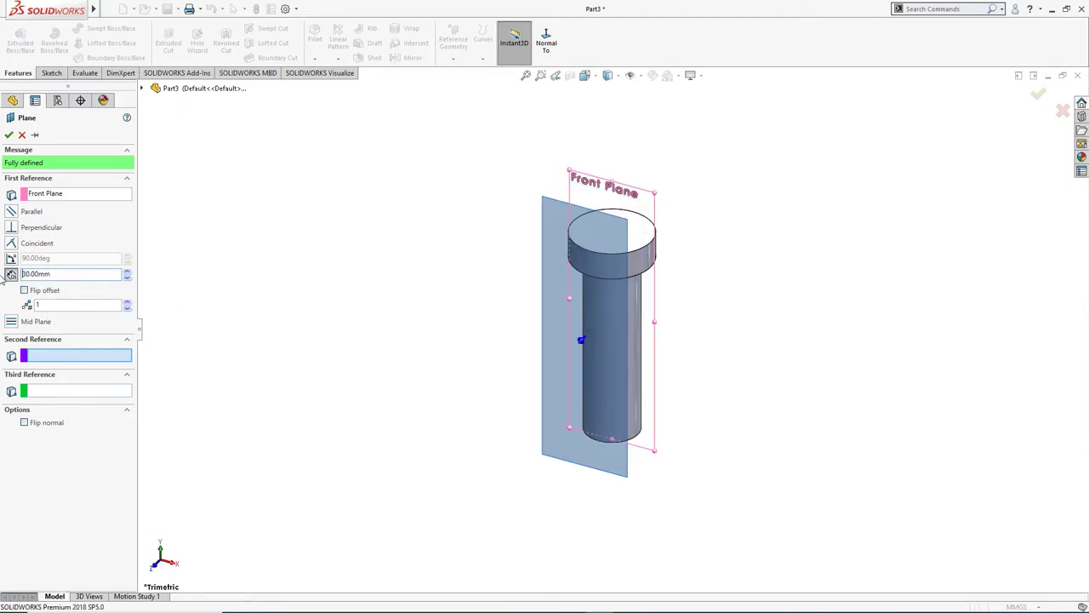
{"action": "left_click", "coordinate": [7, 135]}
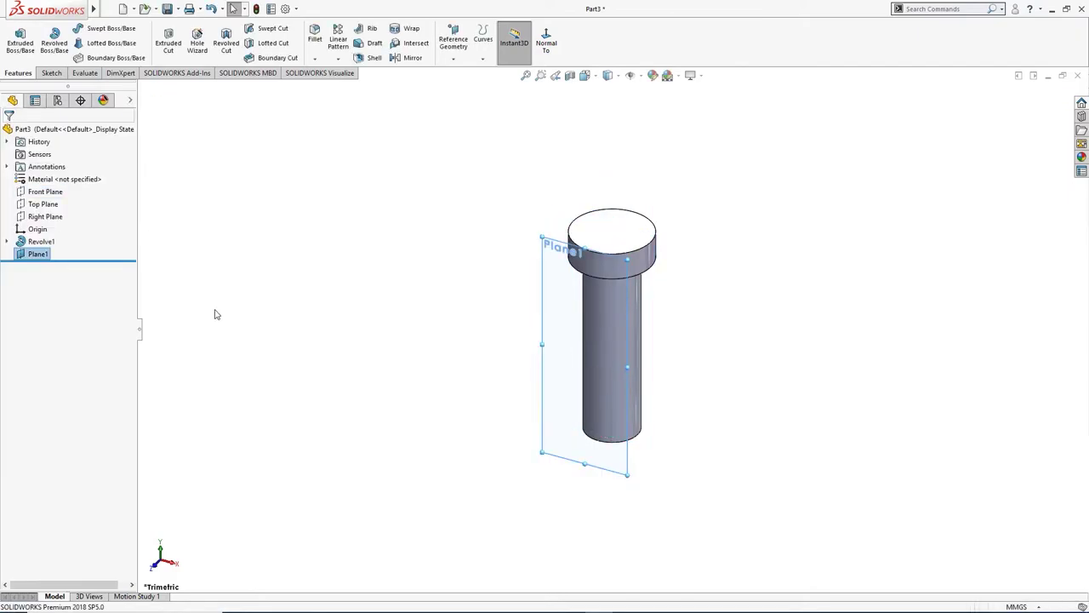
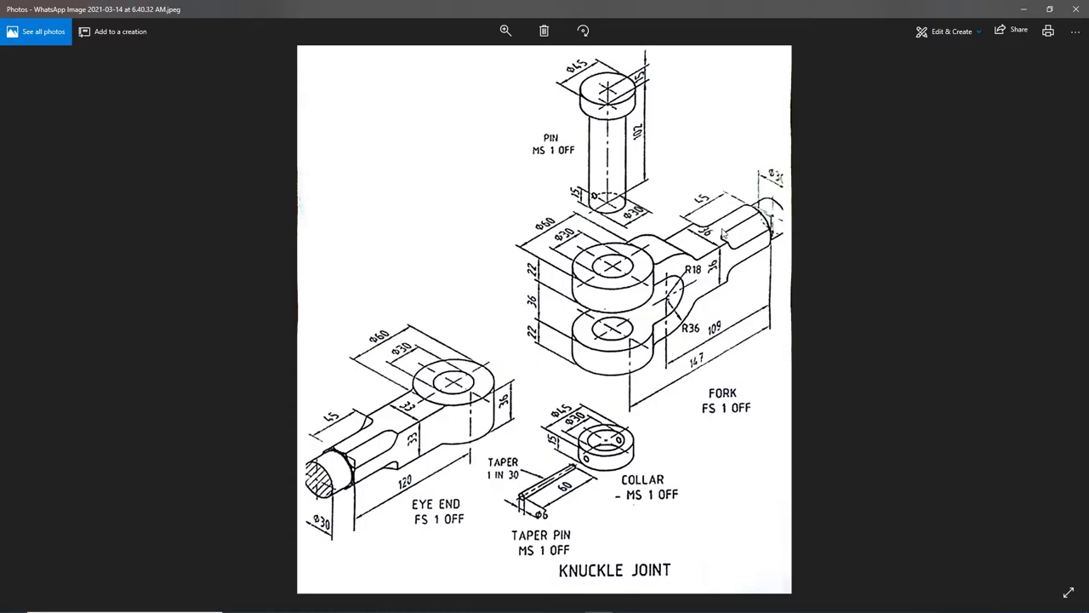
- Create a second reference plane offset 60 mm from the front offset plane, flipped toward the rear of the pin
{"action": "left_click", "coordinate": [1023, 8]}
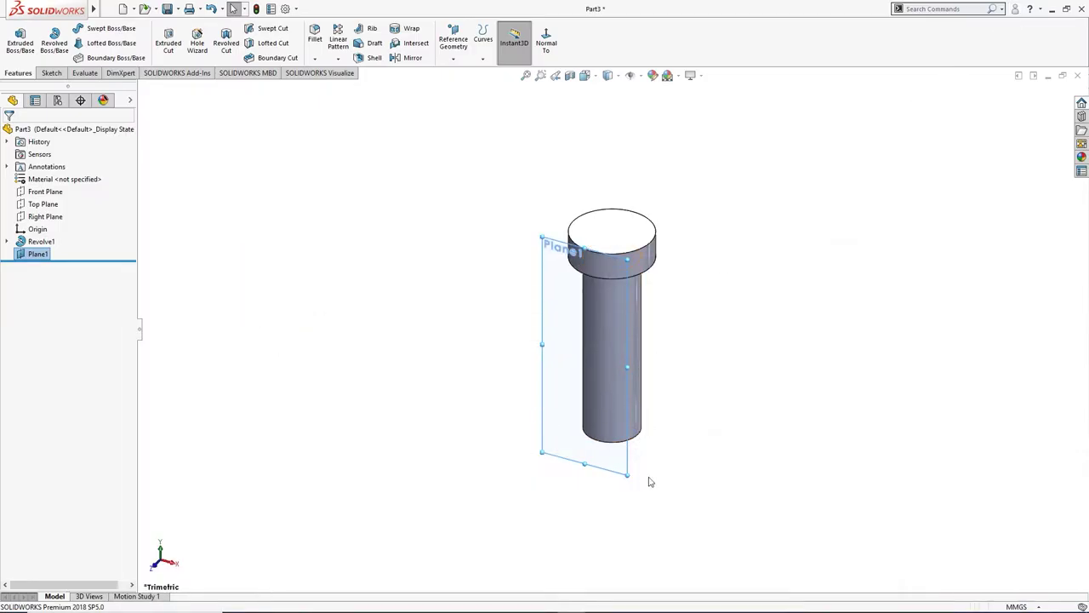
{"action": "left_click_drag", "start_coordinate": [627, 473], "coordinate": [665, 435], "text": "ctrl"}
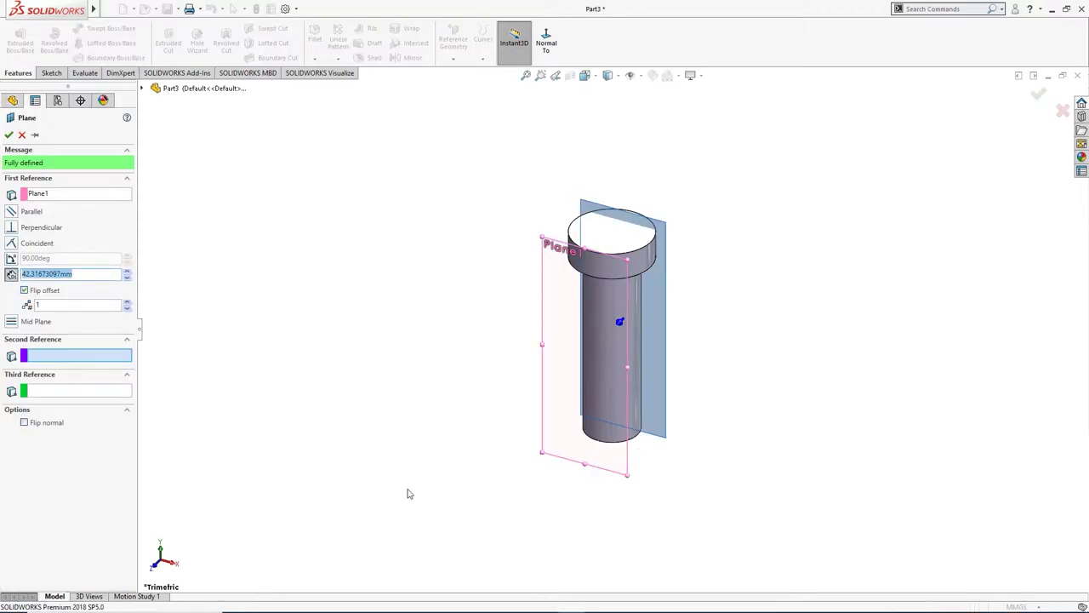
{"action": "left_click_drag", "start_coordinate": [75, 273], "coordinate": [11, 275]}
{"action": "type", "text": "50"}
{"action": "key", "text": "Return"}
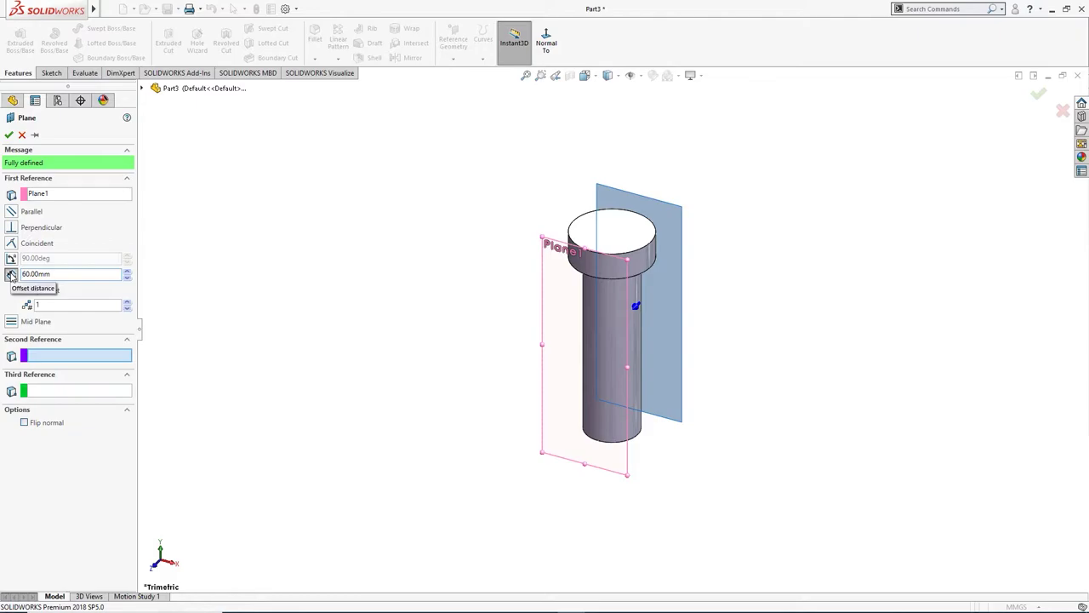
{"action": "left_click", "coordinate": [8, 135]}
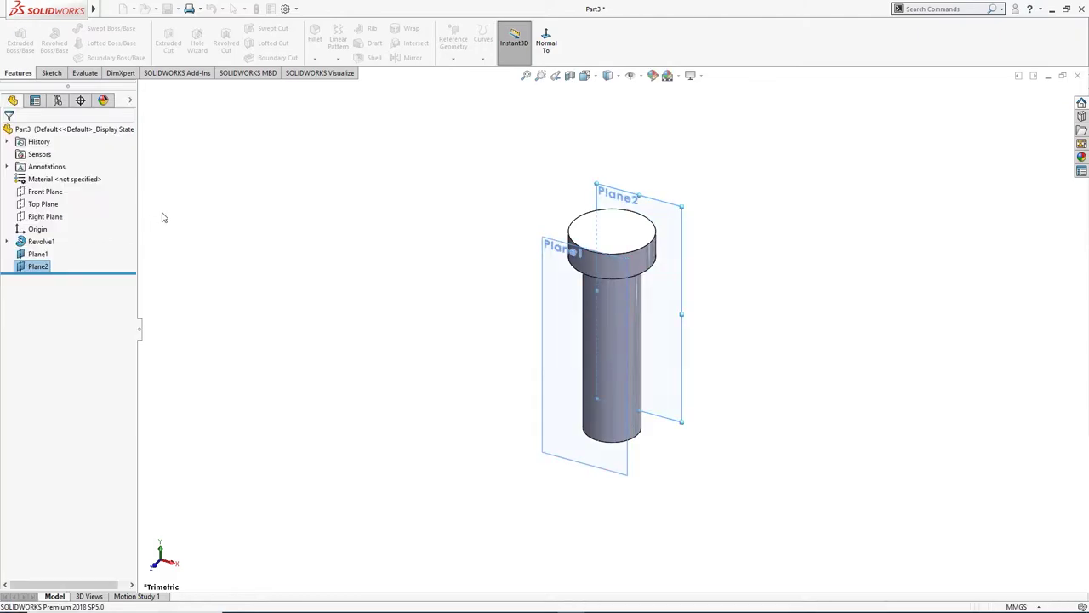
- Sketch a 6 mm diameter circle on the front offset plane, centered above the origin near the shank's lower end
{"action": "left_click", "coordinate": [569, 439]}
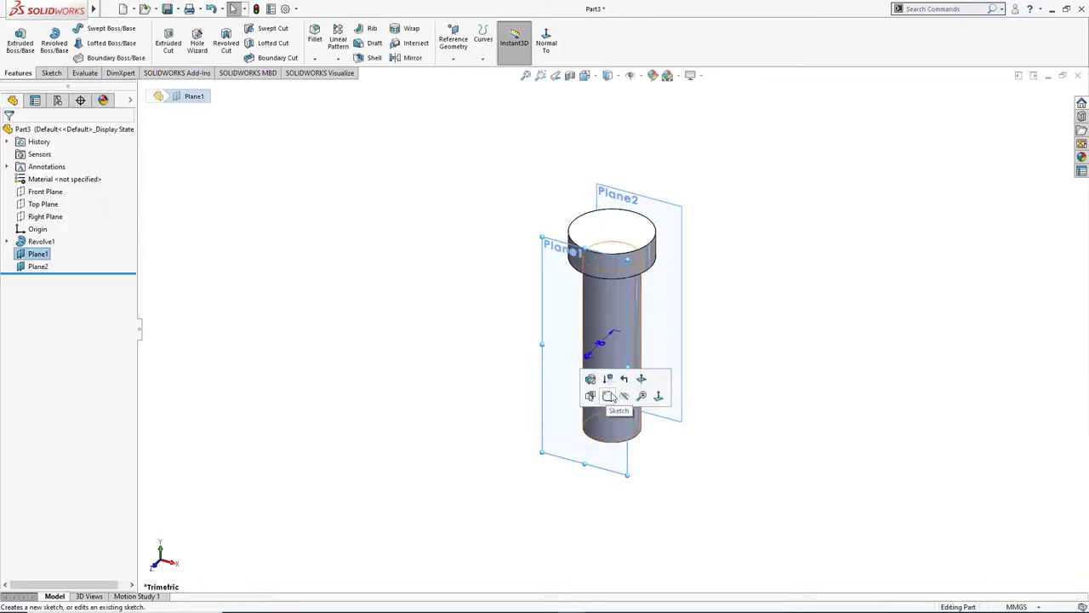
{"action": "left_click", "coordinate": [609, 395]}
{"action": "right_click_drag", "start_coordinate": [270, 327], "coordinate": [377, 343]}
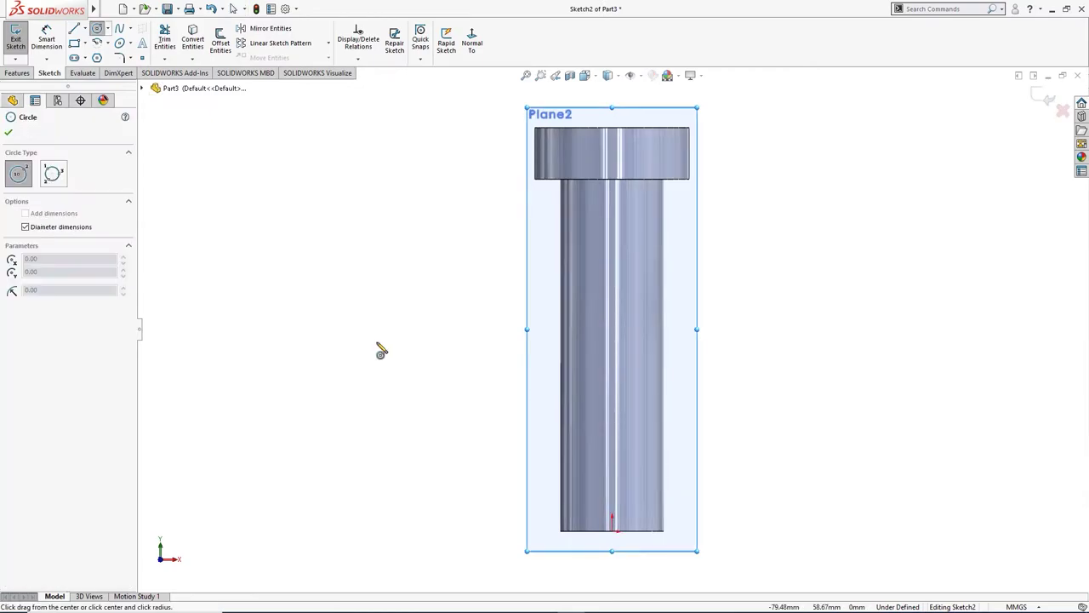
{"action": "left_click", "coordinate": [612, 461]}
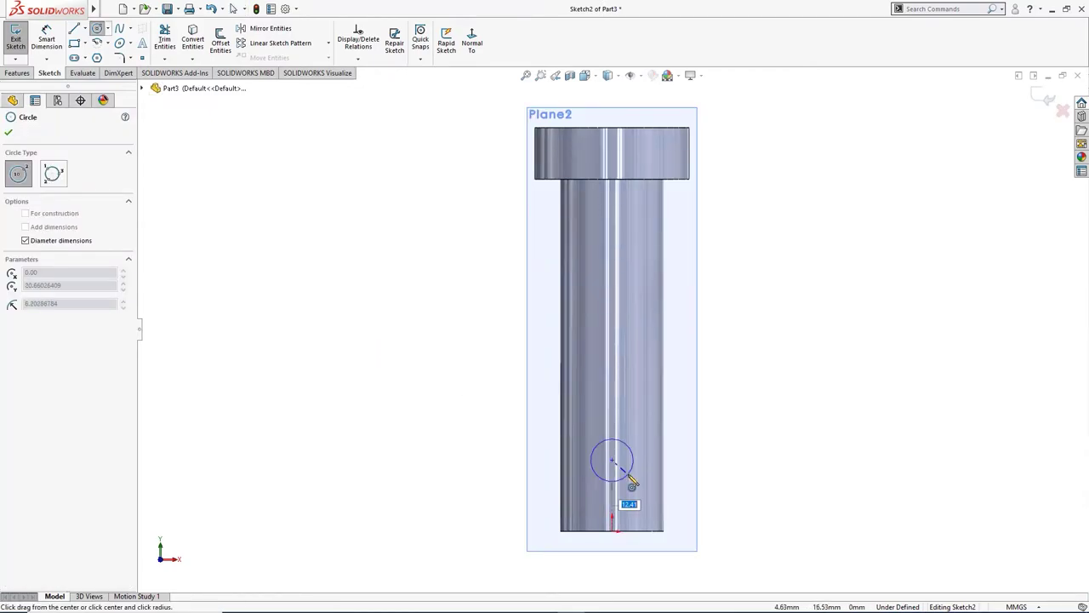
{"action": "type", "text": "6"}
{"action": "key", "text": "Return"}
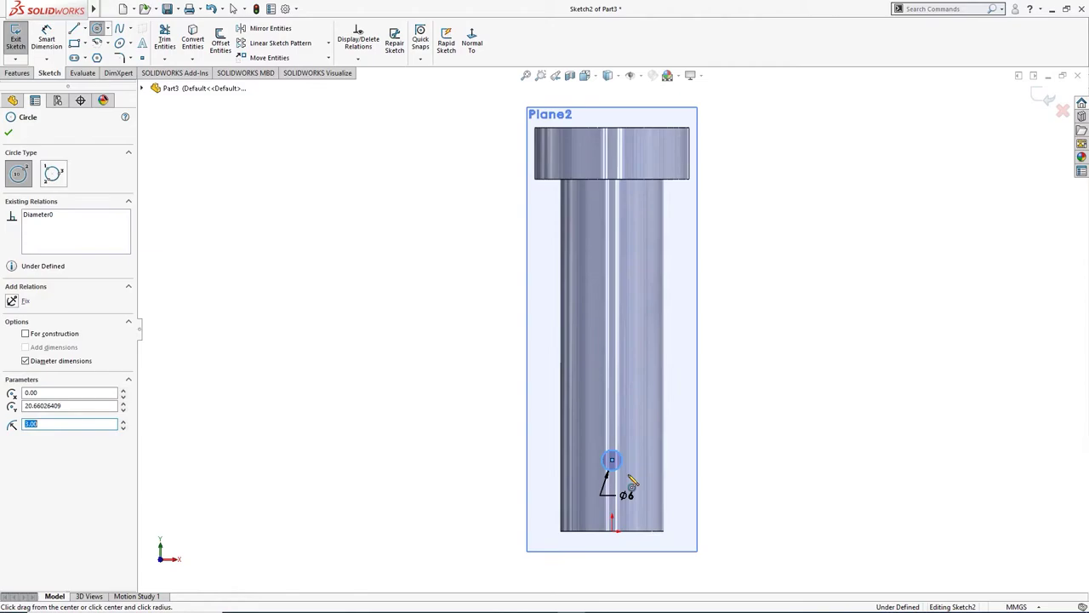
{"action": "key", "text": "Escape"}
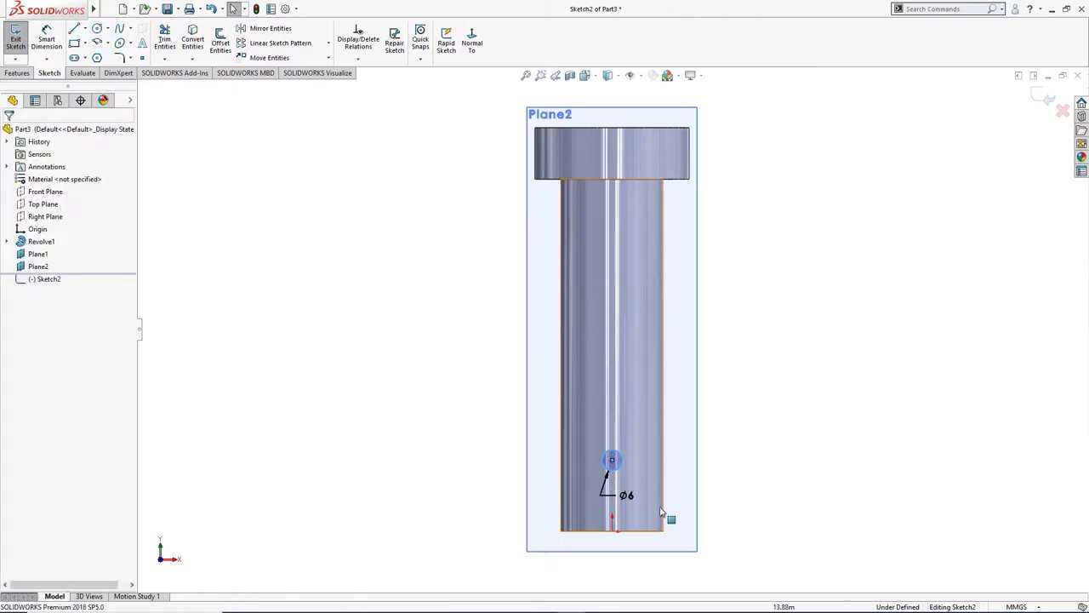
{"action": "left_click", "coordinate": [613, 529]}
{"action": "left_click", "coordinate": [613, 466], "text": "ctrl"}
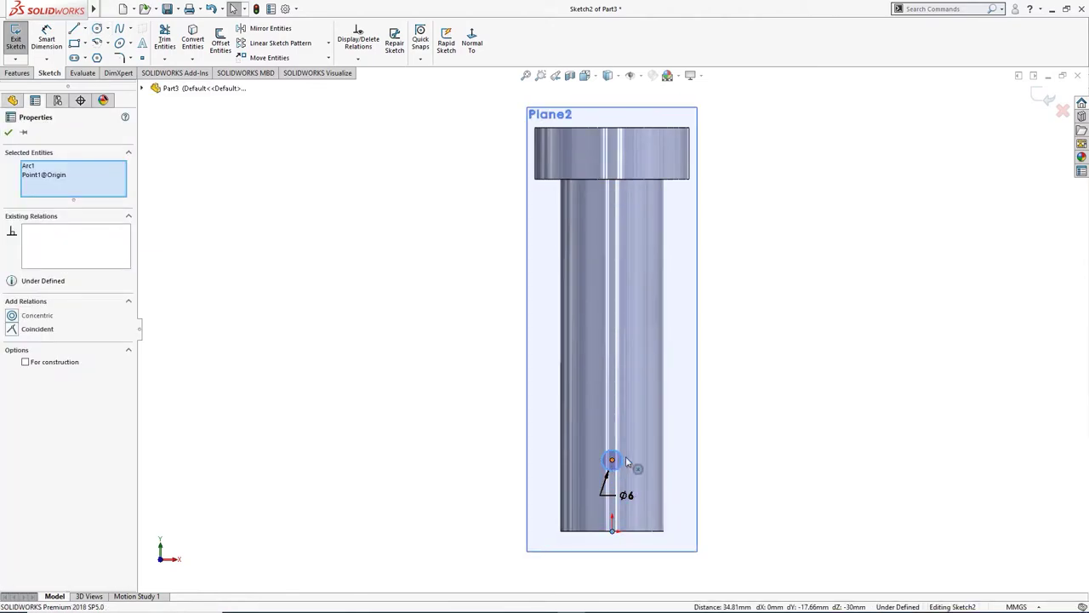
{"action": "left_click", "coordinate": [613, 459], "text": "ctrl"}
{"action": "left_click", "coordinate": [782, 452]}
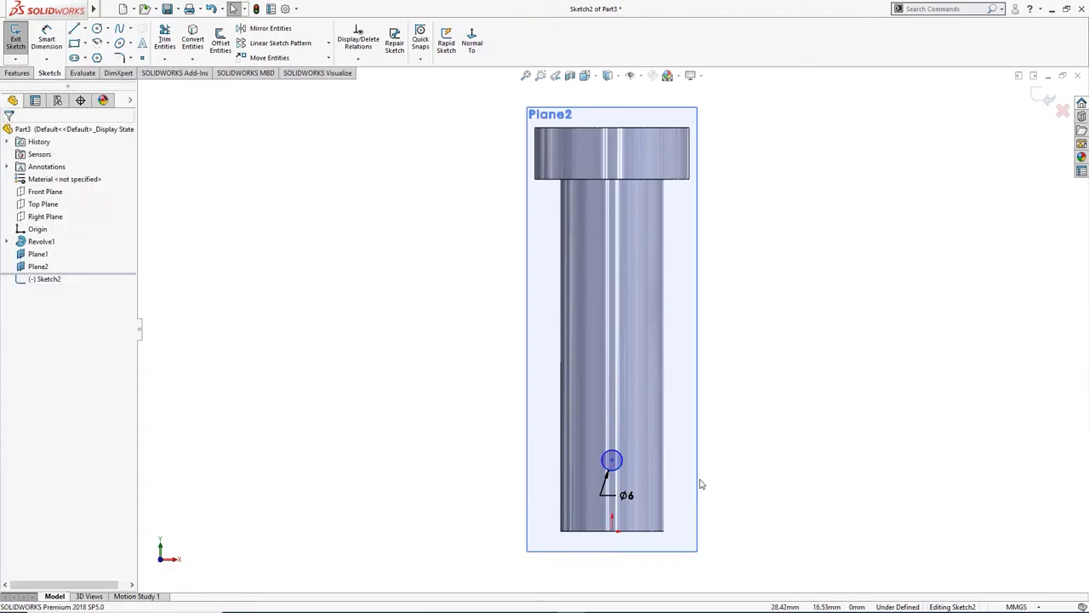
{"action": "left_click", "coordinate": [612, 459]}
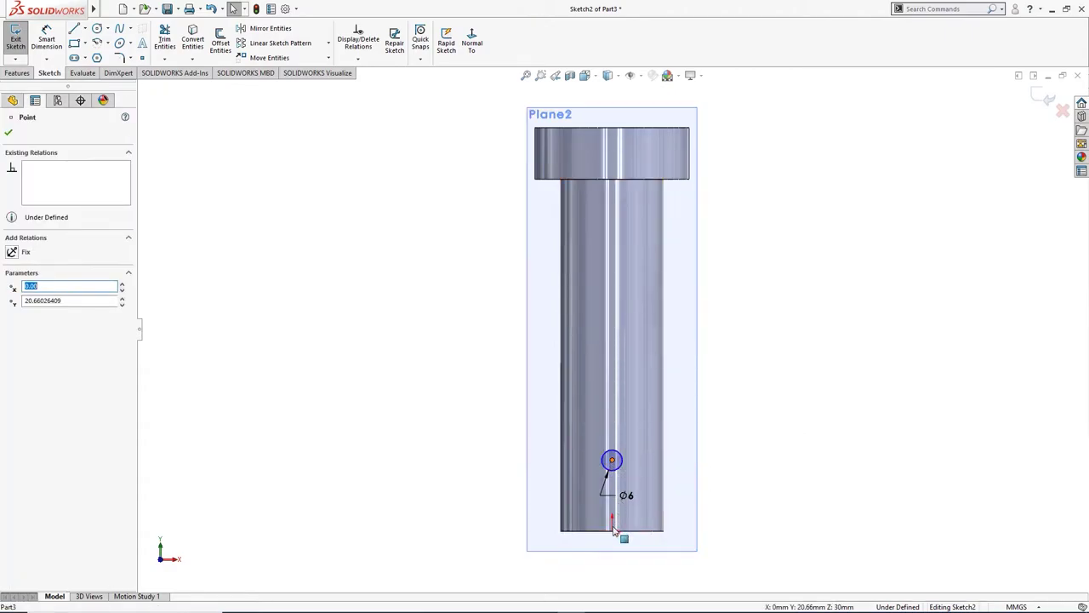
{"action": "left_click", "coordinate": [612, 530], "text": "ctrl"}
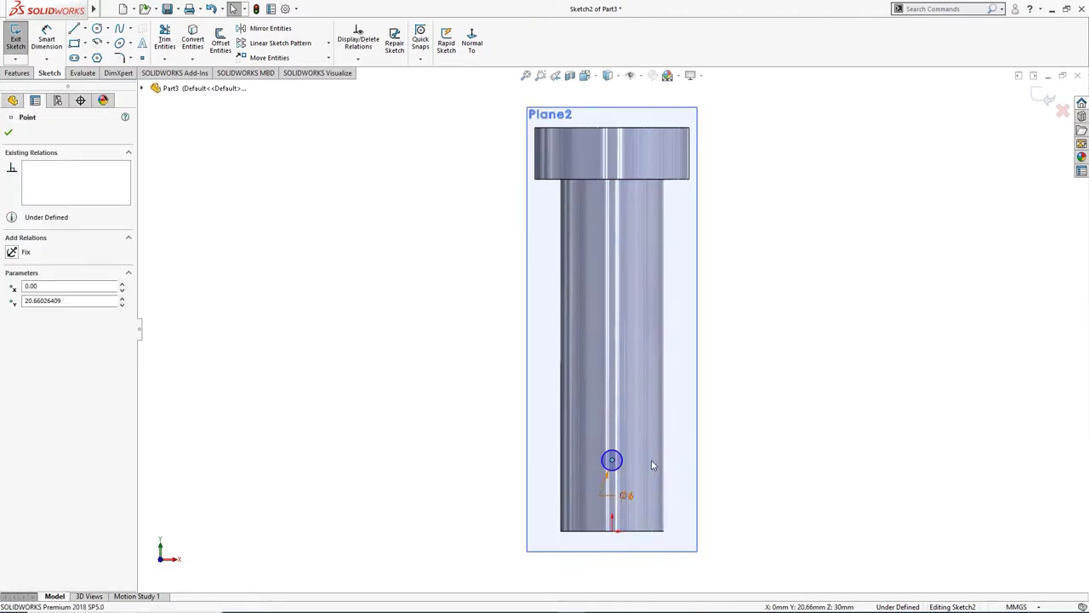
{"action": "left_click", "coordinate": [715, 452]}
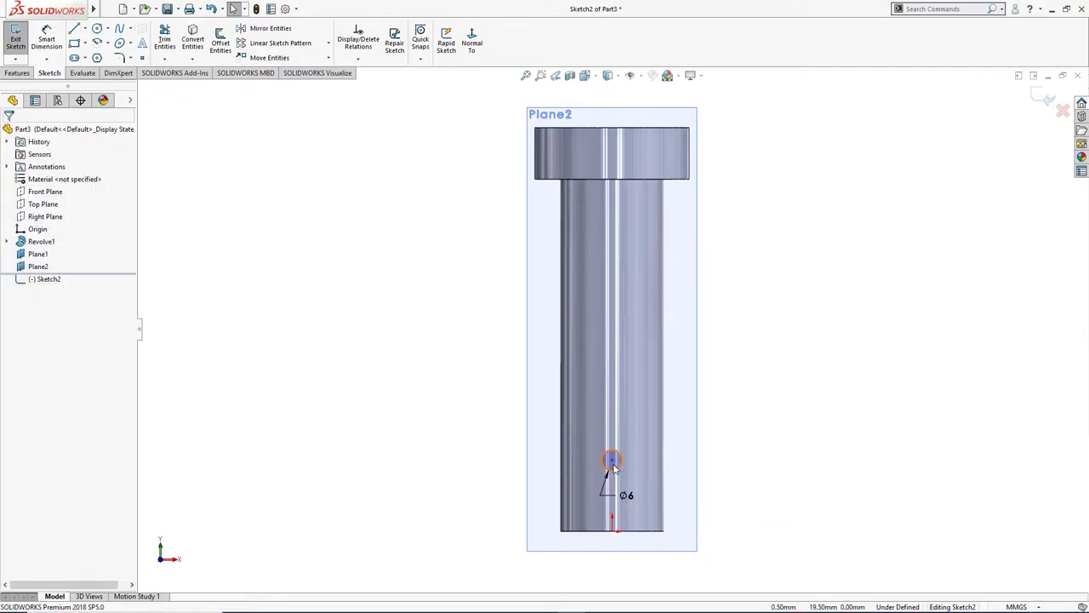
- Add a vertical relation between the 6 mm circle's center and the origin
{"action": "left_click", "coordinate": [612, 460]}
{"action": "left_click", "coordinate": [612, 531], "text": "ctrl"}
{"action": "left_click", "coordinate": [613, 533]}
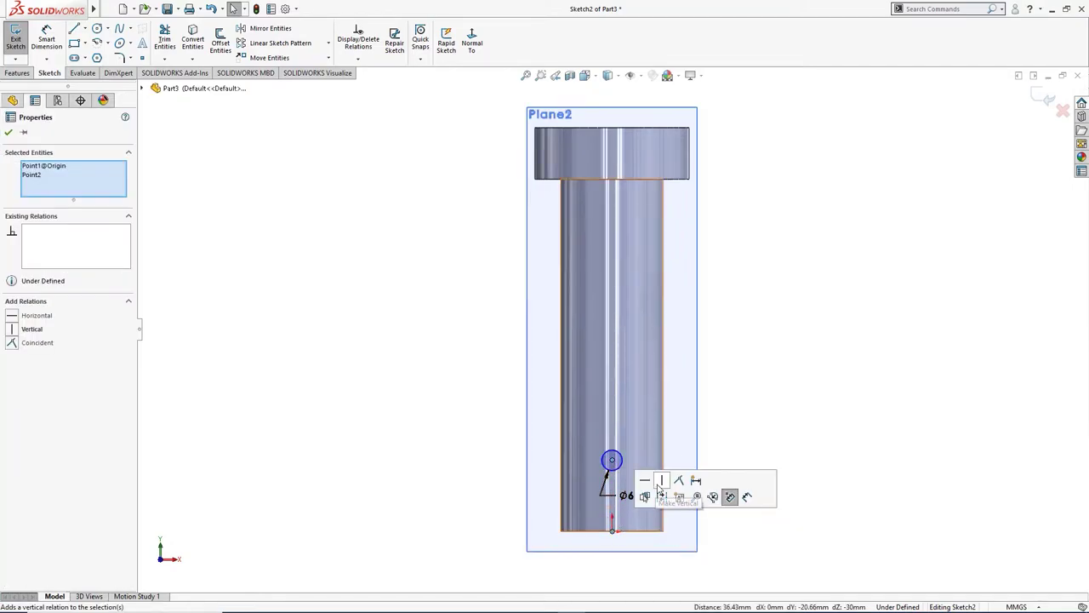
{"action": "left_click", "coordinate": [805, 457]}
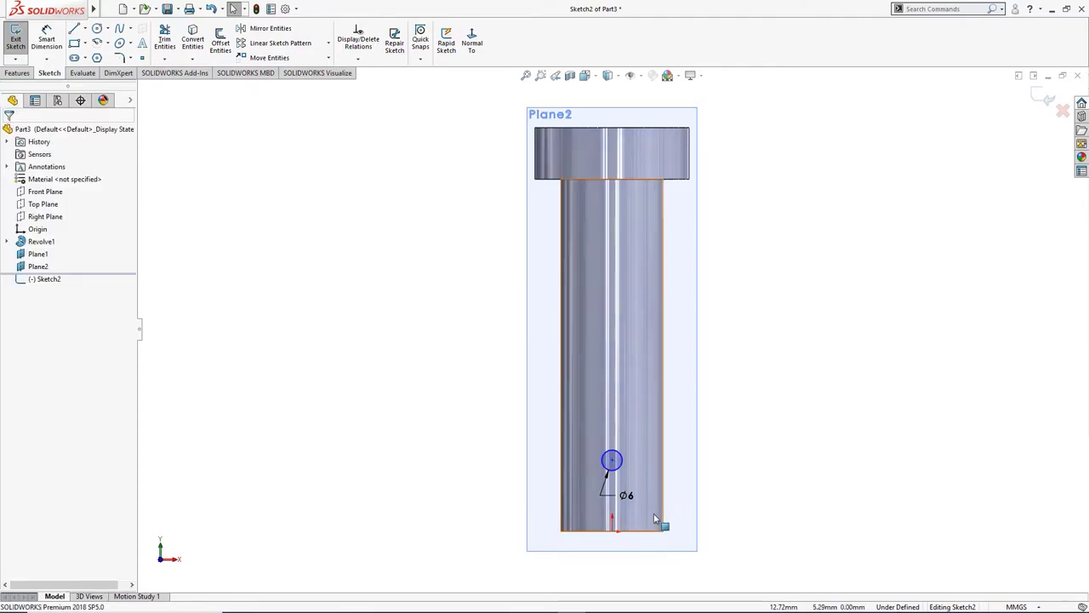
{"action": "left_click", "coordinate": [613, 531]}
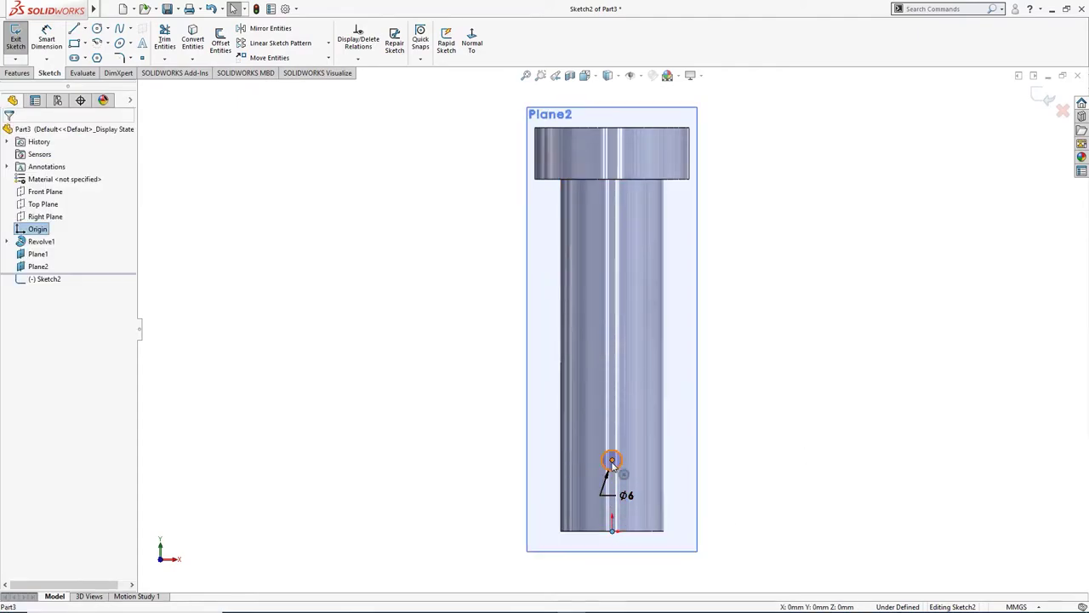
{"action": "left_click", "coordinate": [612, 461], "text": "ctrl"}
{"action": "left_click", "coordinate": [662, 413]}
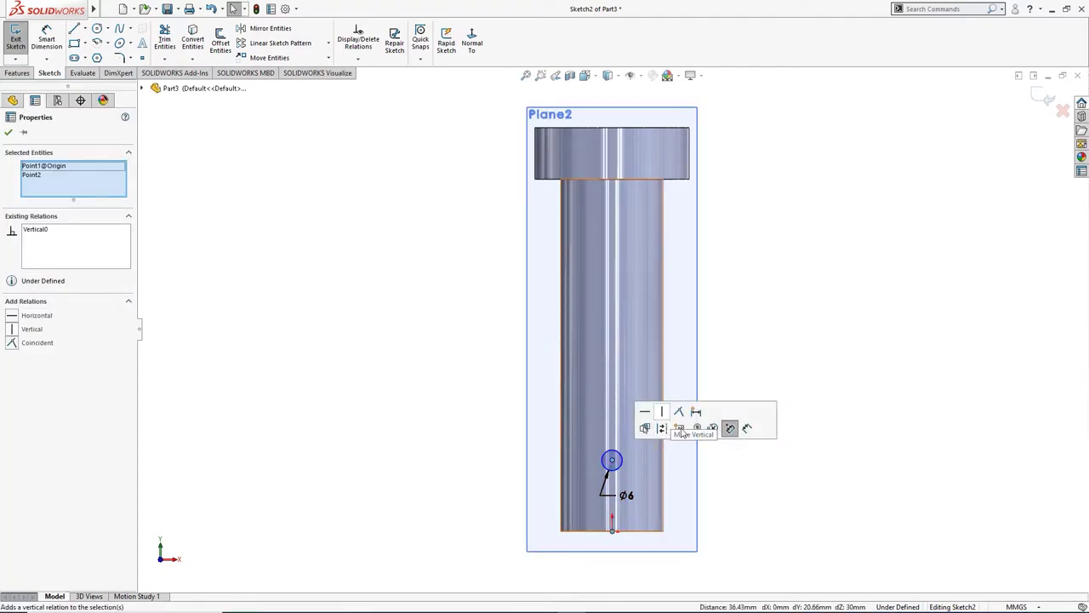
- Dimension the circle's center 15 mm above the shank's bottom edge and finish the sketch
{"action": "key", "text": "d"}
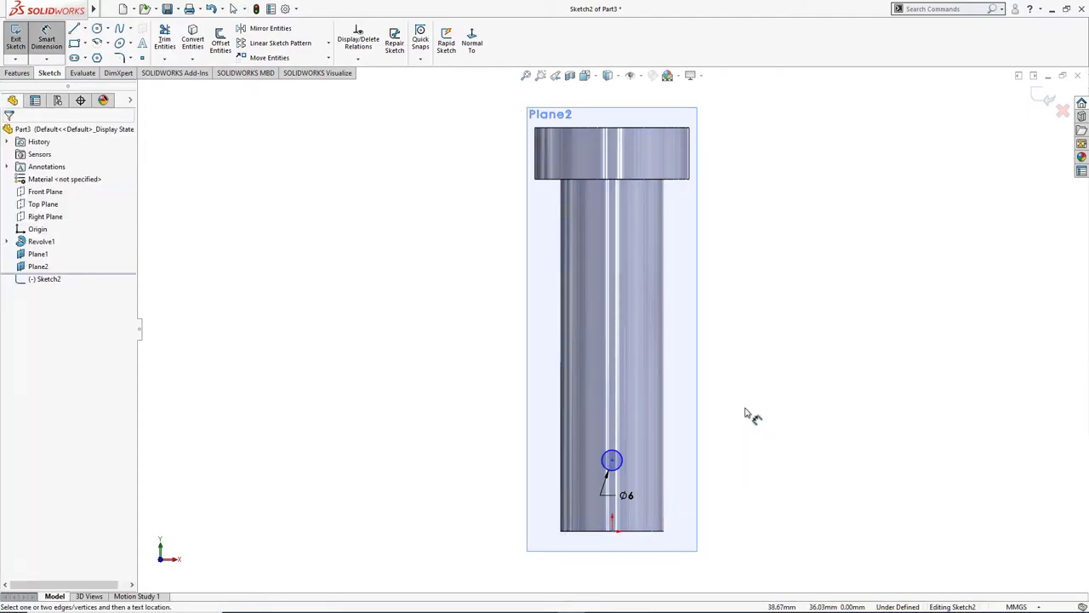
{"action": "left_click", "coordinate": [643, 531]}
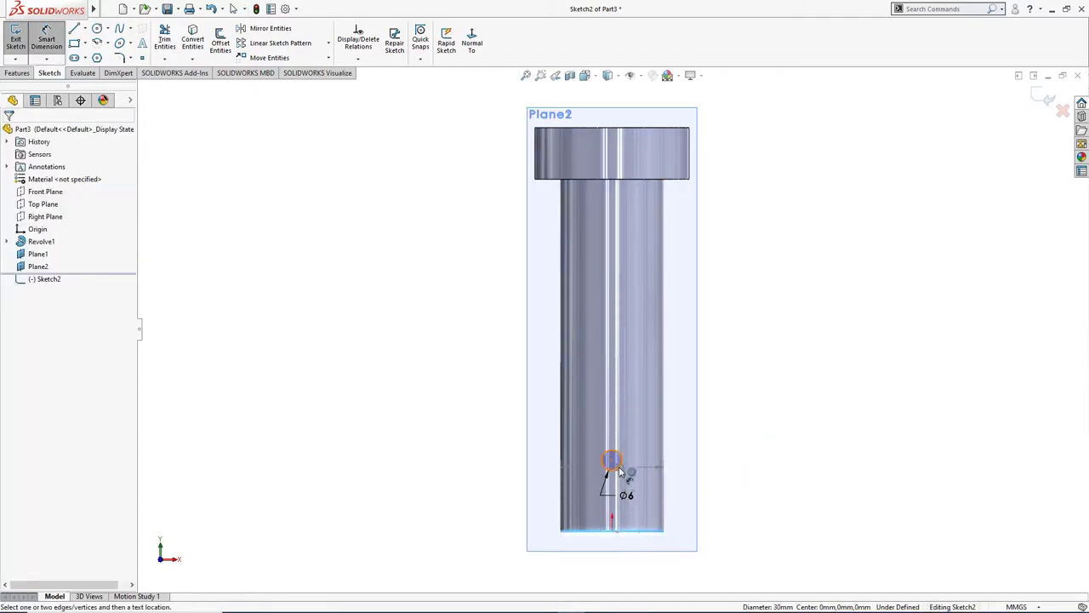
{"action": "left_click", "coordinate": [612, 460]}
{"action": "left_click", "coordinate": [719, 505]}
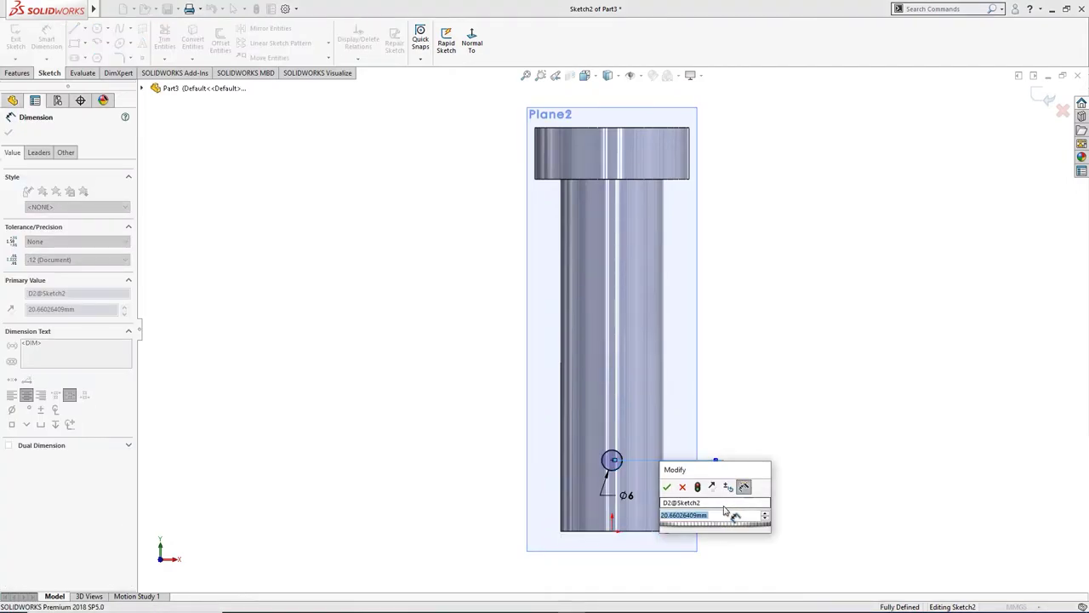
{"action": "type", "text": "15"}
{"action": "key", "text": "Return"}
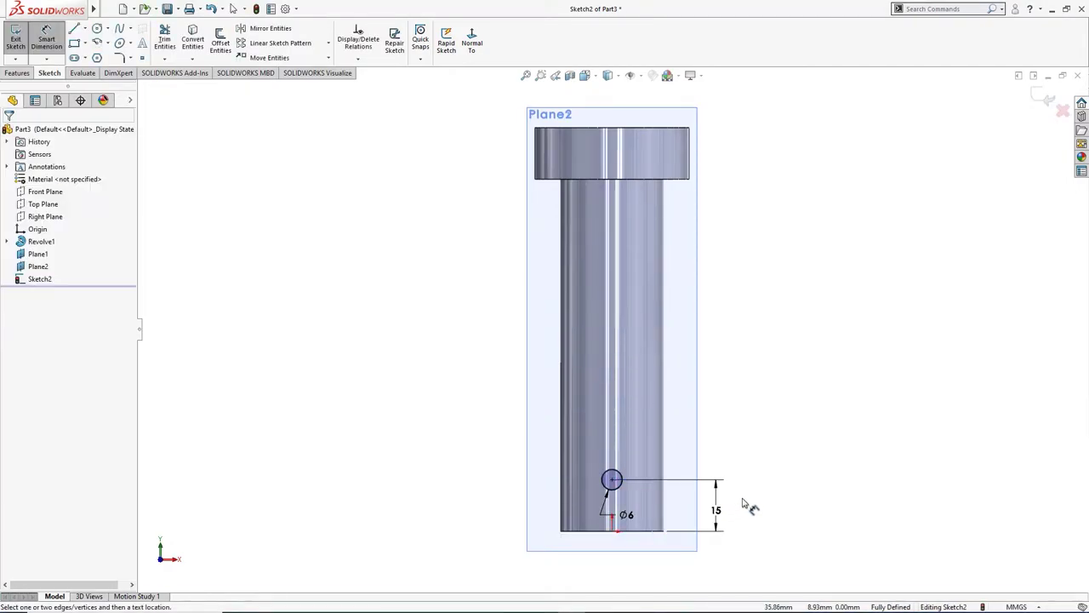
{"action": "middle_click_drag", "start_coordinate": [754, 506], "coordinate": [710, 535]}
{"action": "key", "text": "f"}
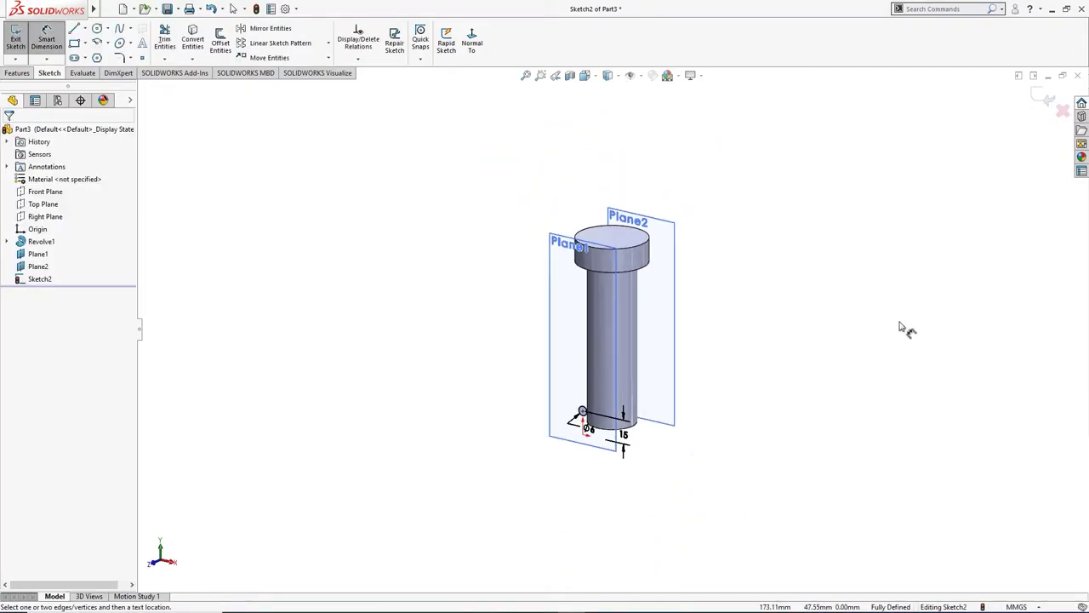
{"action": "left_click", "coordinate": [1048, 100]}
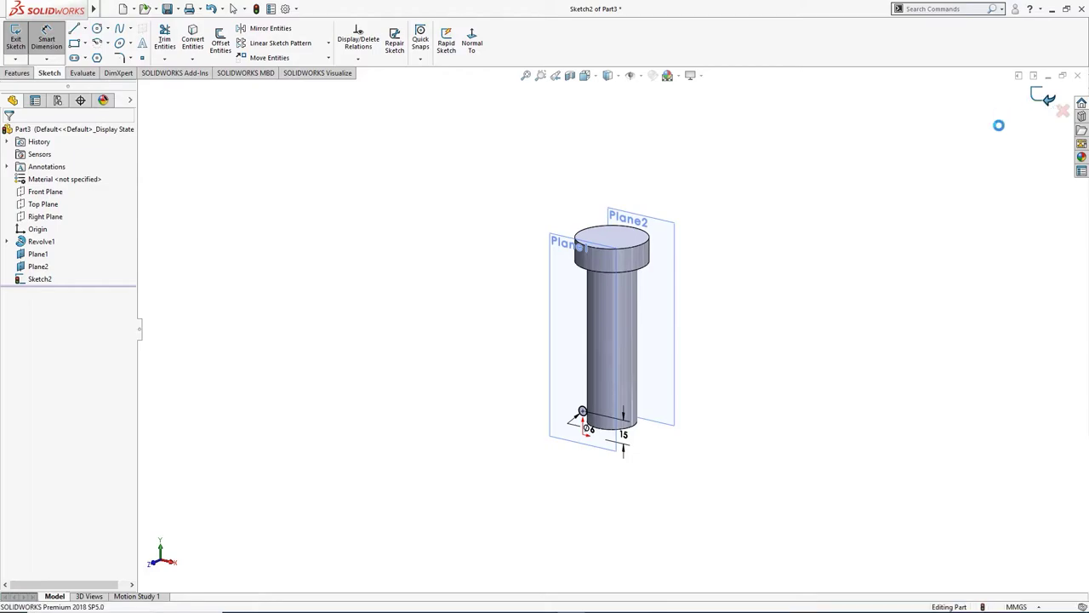
- Sketch a 4 mm diameter circle on the rear offset plane, centered on the 6 mm circle's center, and finish the sketch
{"action": "left_click", "coordinate": [656, 383]}
{"action": "left_click", "coordinate": [700, 344]}
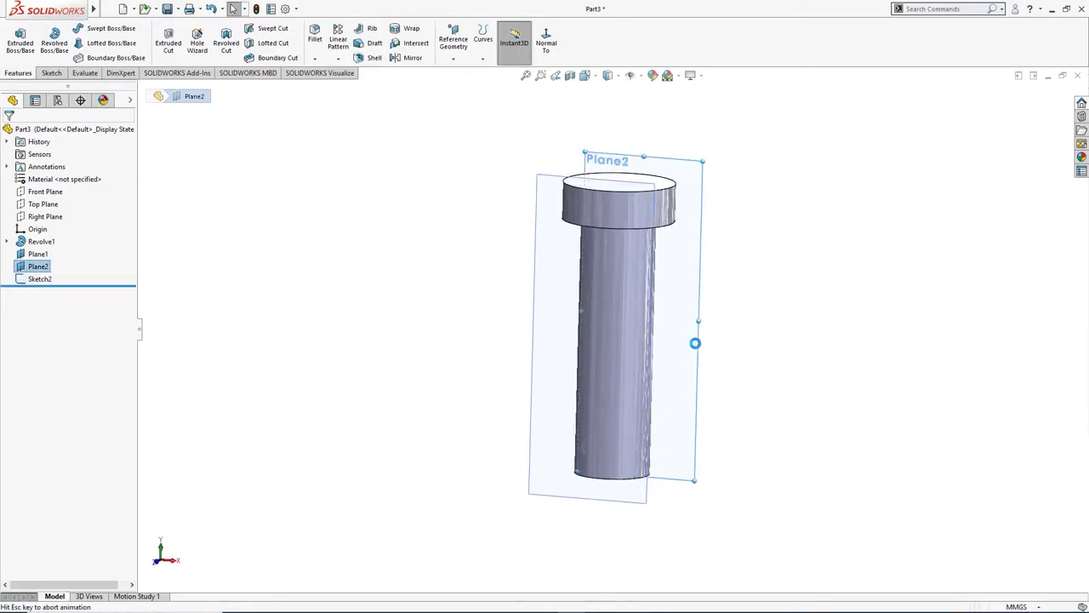
{"action": "right_click_drag", "start_coordinate": [784, 359], "coordinate": [814, 361]}
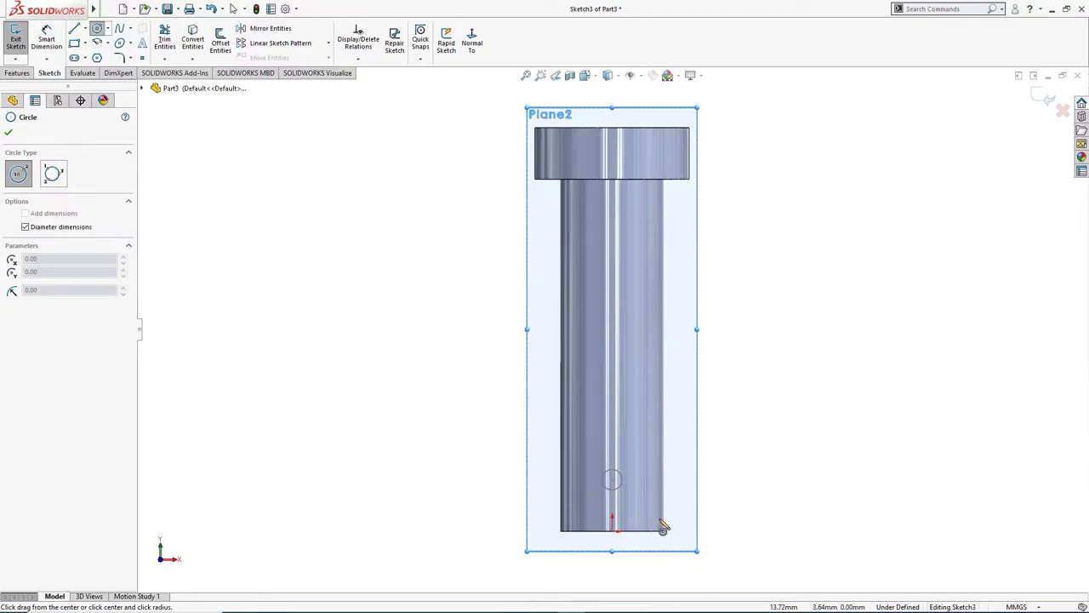
{"action": "left_click", "coordinate": [612, 480]}
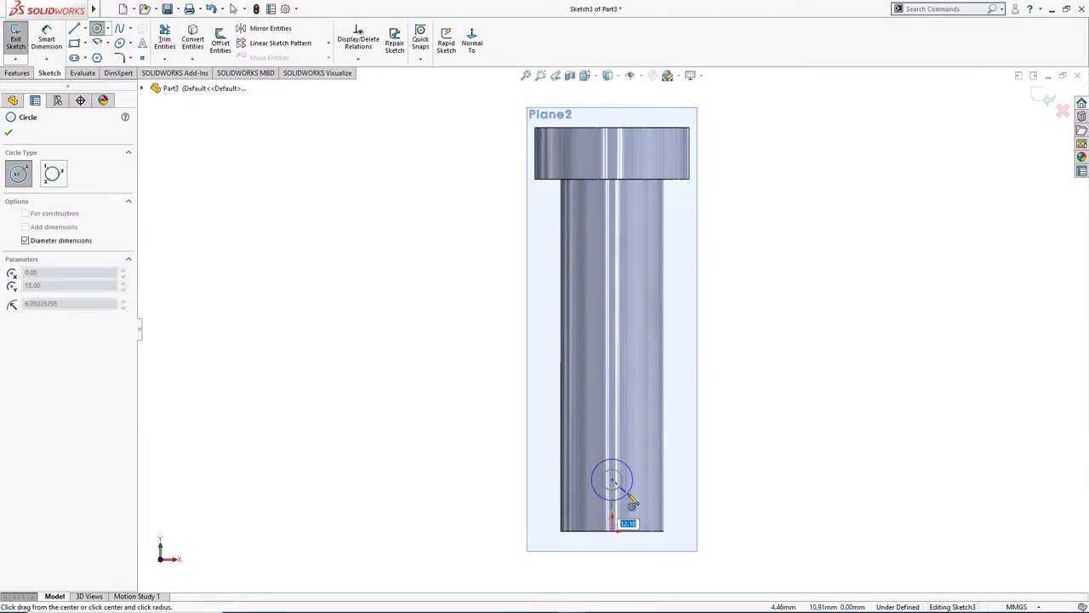
{"action": "type", "text": "4"}
{"action": "key", "text": "Return"}
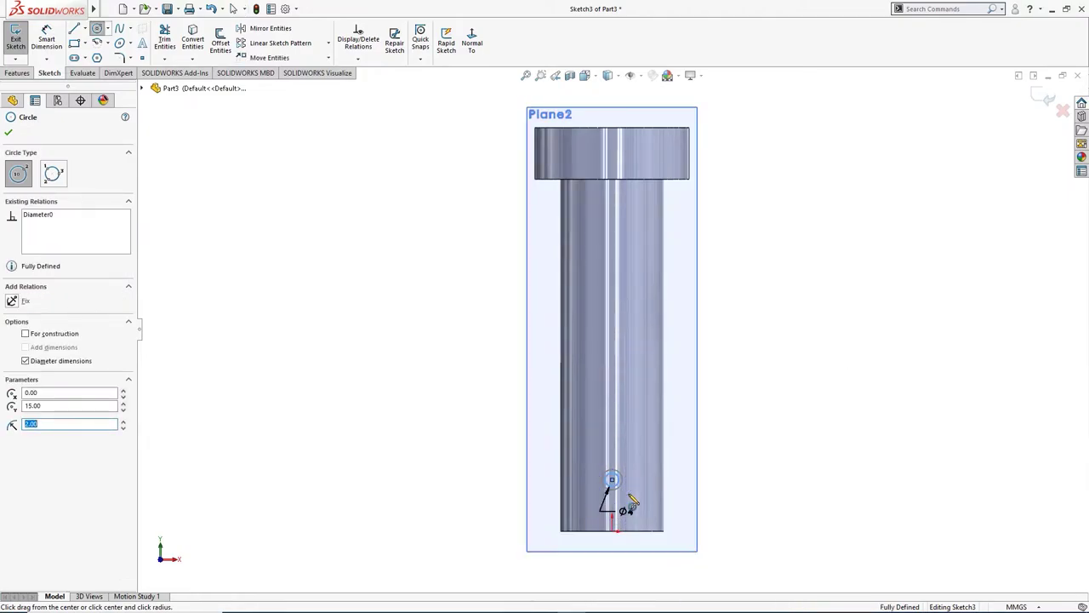
{"action": "key", "text": "Escape"}
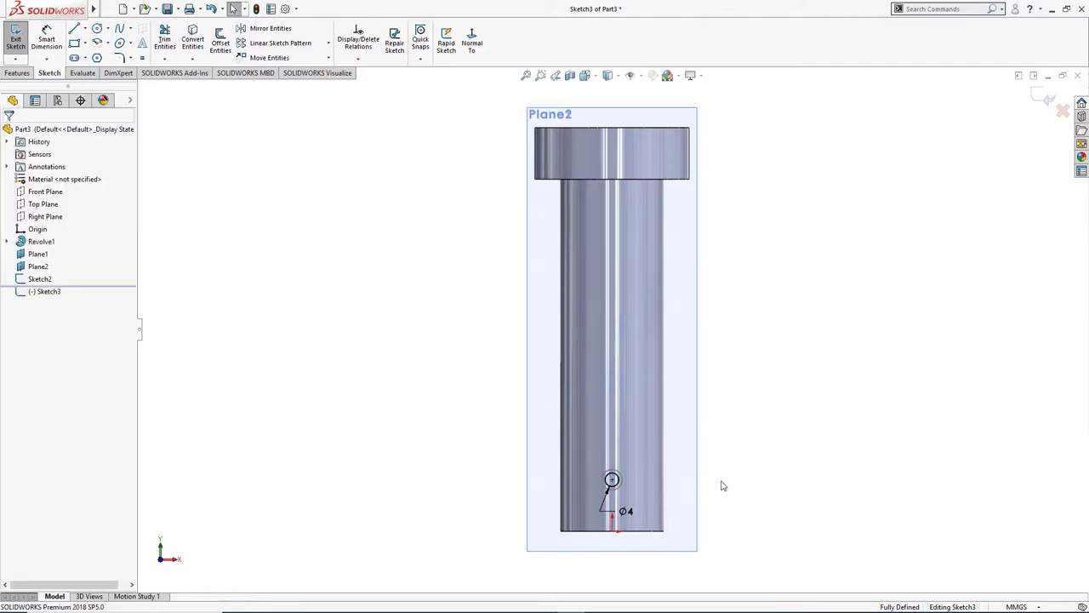
{"action": "key", "text": "z"}
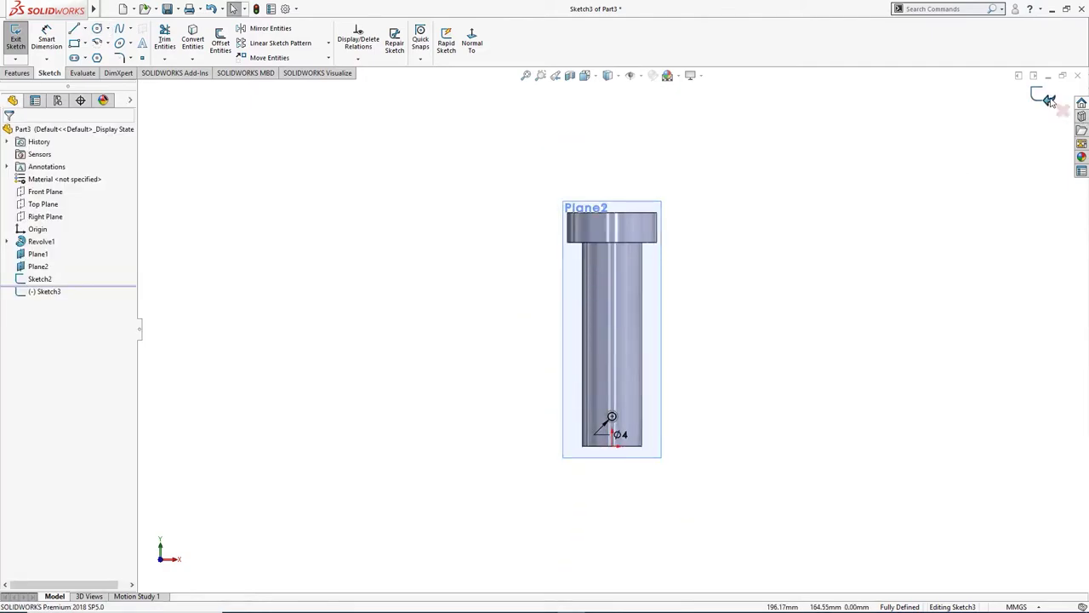
{"action": "left_click", "coordinate": [1045, 97]}
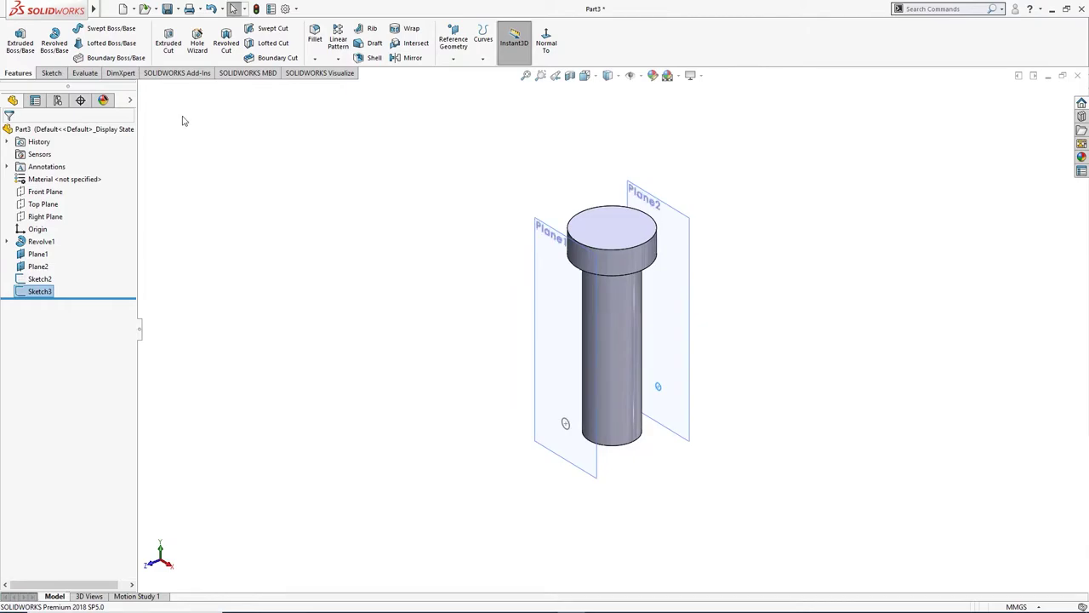
- Loft a solid between the 4 mm and 6 mm circles through the shank, with Merge result turned off
{"action": "left_click", "coordinate": [111, 43]}
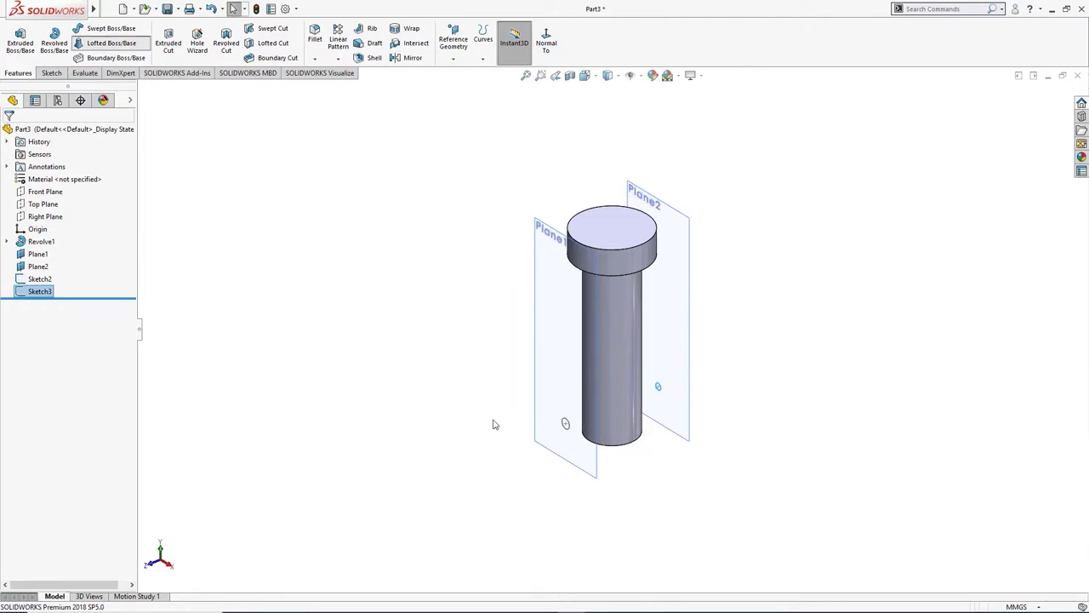
{"action": "left_click", "coordinate": [568, 428]}
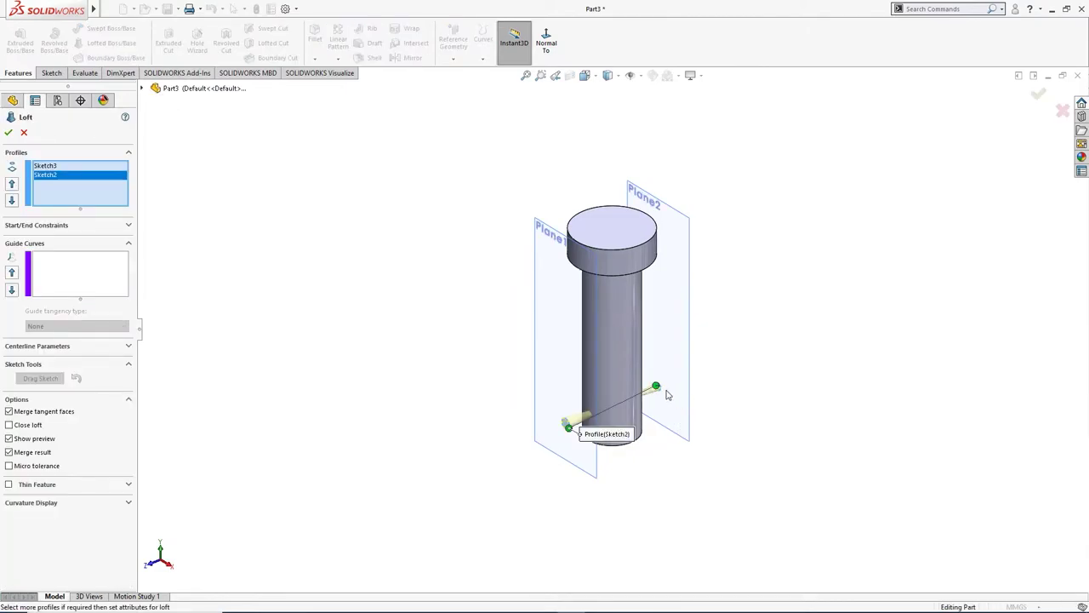
{"action": "scroll", "coordinate": [661, 389], "scroll_direction": "down", "scroll_amount": 8}
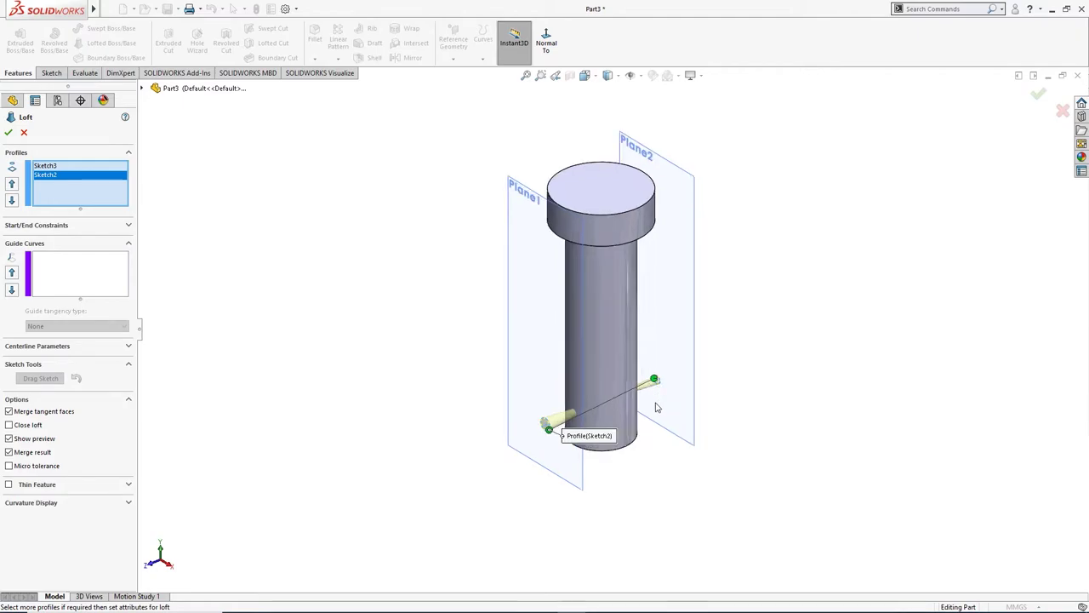
{"action": "left_click_drag", "start_coordinate": [622, 316], "coordinate": [649, 340]}
{"action": "scroll", "coordinate": [645, 387], "scroll_direction": "up", "scroll_amount": 5}
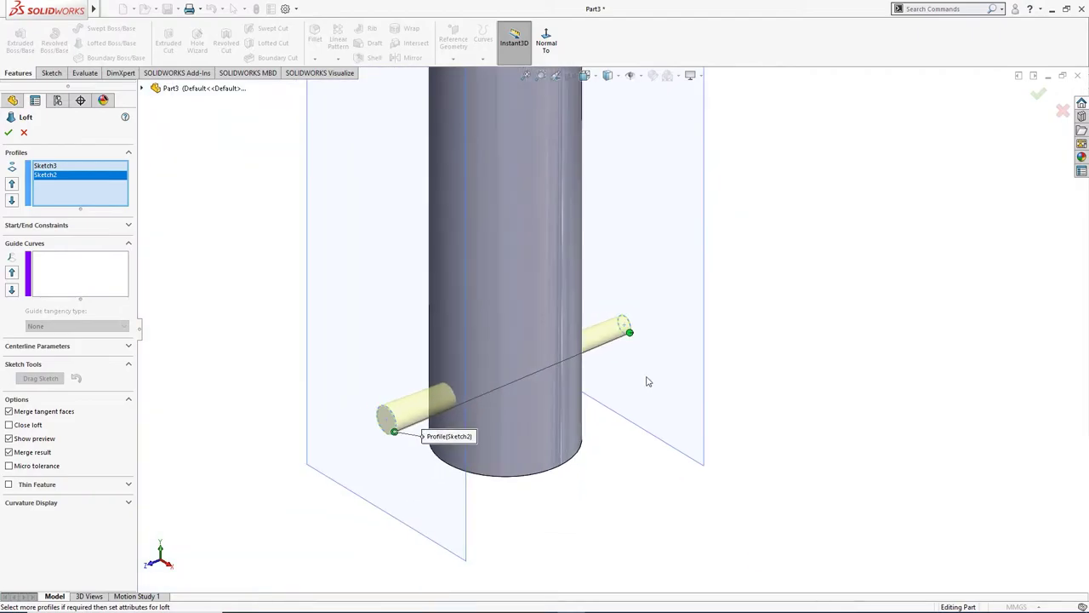
{"action": "middle_click_drag", "start_coordinate": [647, 377], "coordinate": [665, 418]}
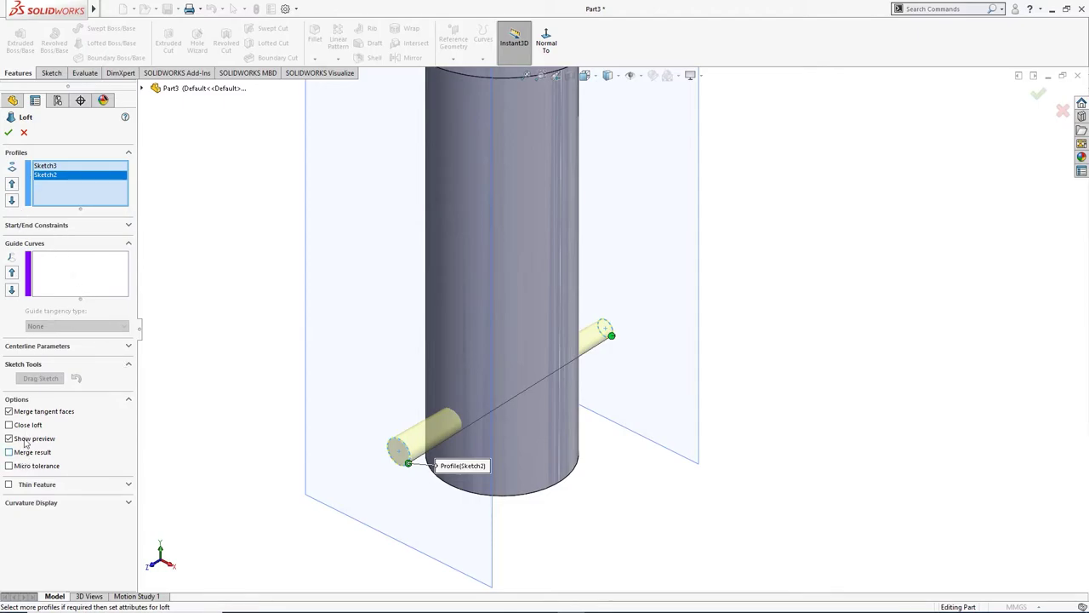
{"action": "left_click", "coordinate": [10, 133]}
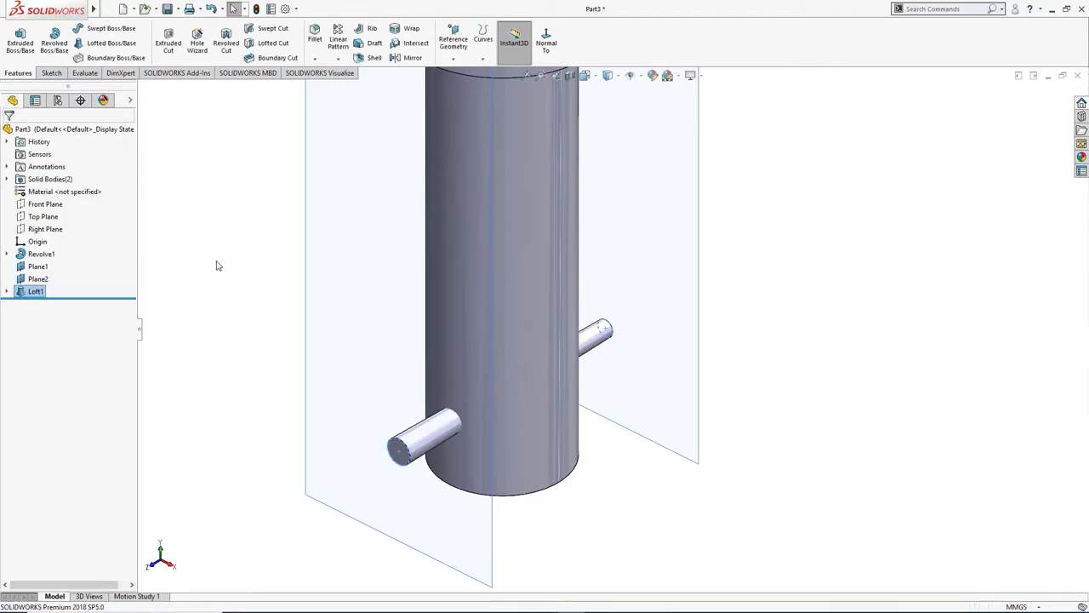
{"action": "middle_click_drag", "start_coordinate": [216, 263], "coordinate": [228, 285]}
{"action": "right_click_drag", "start_coordinate": [225, 302], "coordinate": [285, 247]}
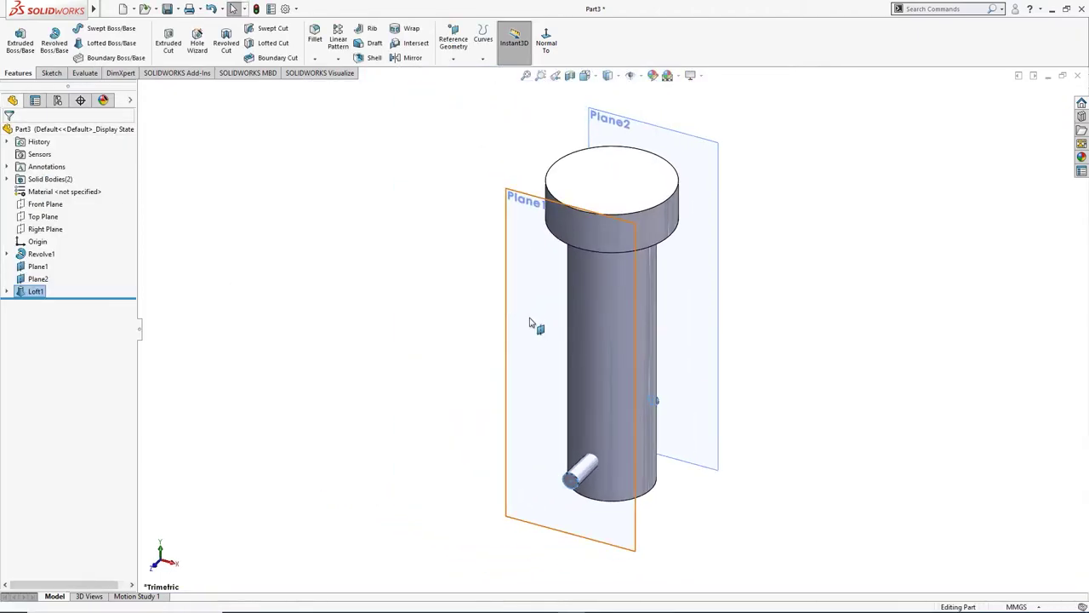
- Hide both offset reference planes, Plane1 and Plane2
{"action": "left_click", "coordinate": [530, 319]}
{"action": "left_click", "coordinate": [595, 285]}
{"action": "left_click", "coordinate": [677, 302]}
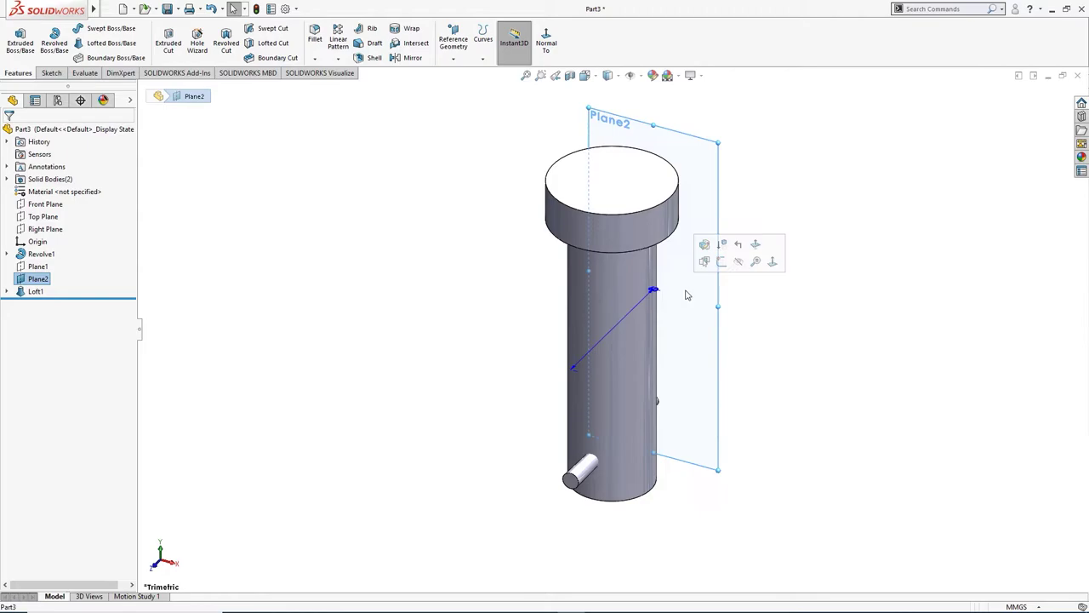
{"action": "left_click", "coordinate": [739, 262]}
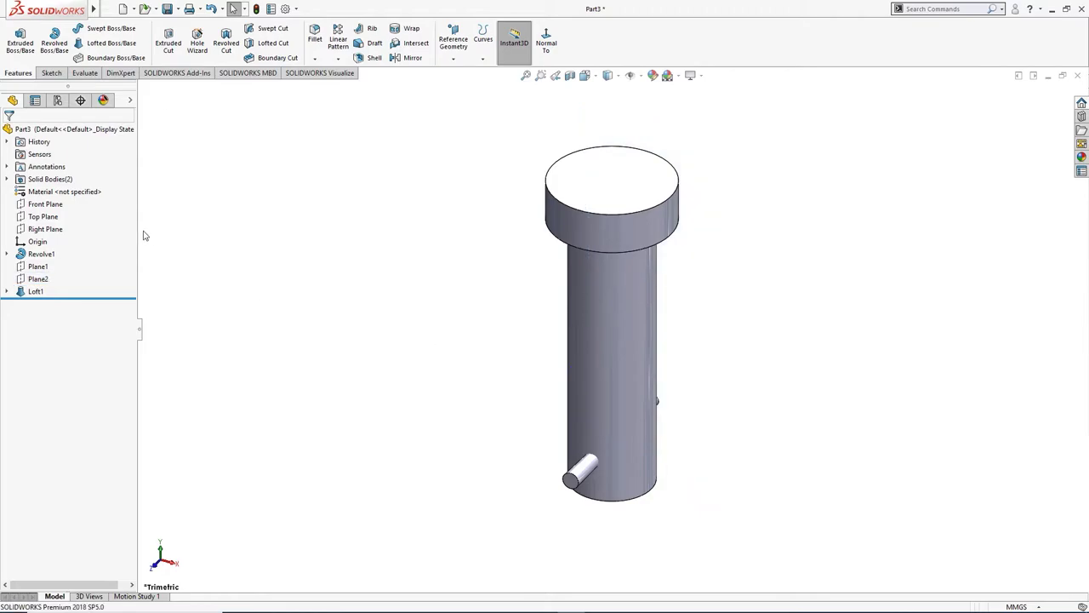
- Start a Combine operation on the revolved pin body and the lofted body
{"action": "left_click", "coordinate": [8, 179]}
{"action": "left_click", "coordinate": [52, 191]}
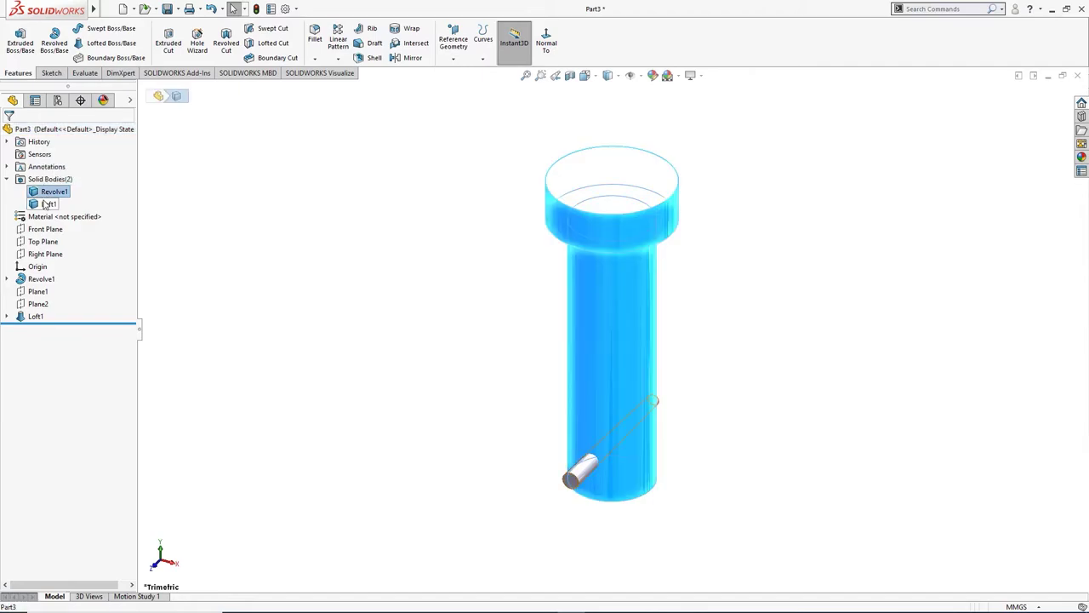
{"action": "left_click", "coordinate": [46, 204], "text": "ctrl"}
{"action": "right_click", "coordinate": [47, 204]}
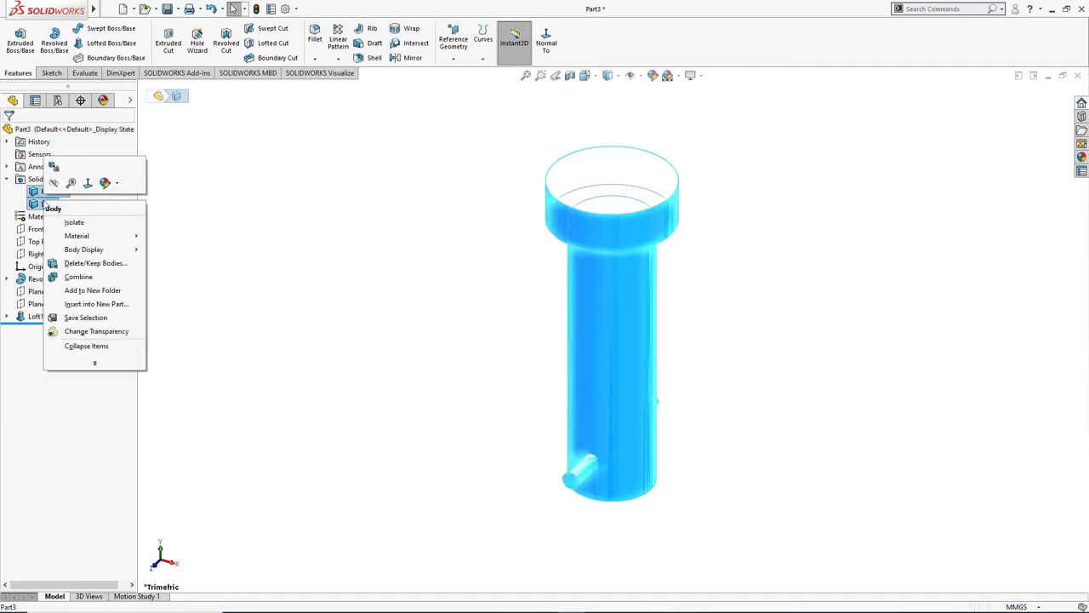
{"action": "left_click", "coordinate": [74, 276]}
- Try the Common operation type on the two bodies and preview it
{"action": "left_click", "coordinate": [41, 175]}
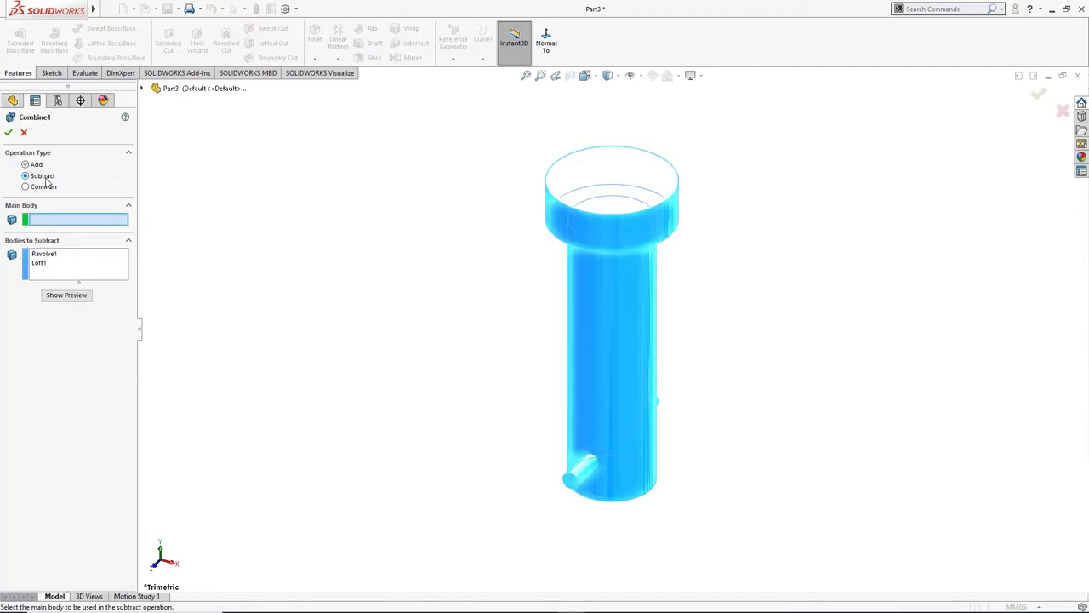
{"action": "left_click", "coordinate": [44, 188]}
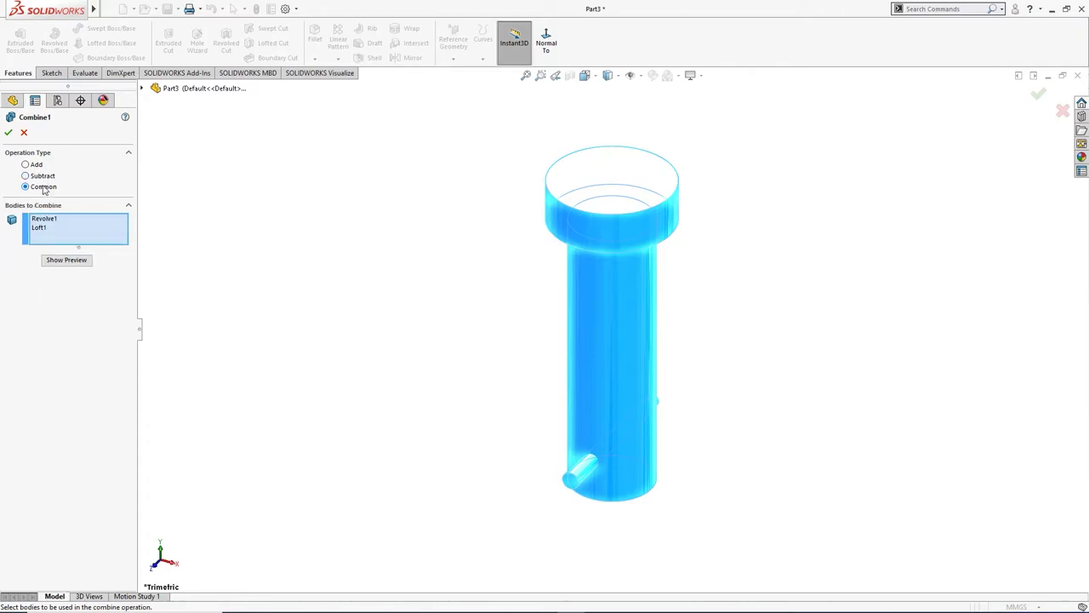
{"action": "left_click", "coordinate": [60, 263]}
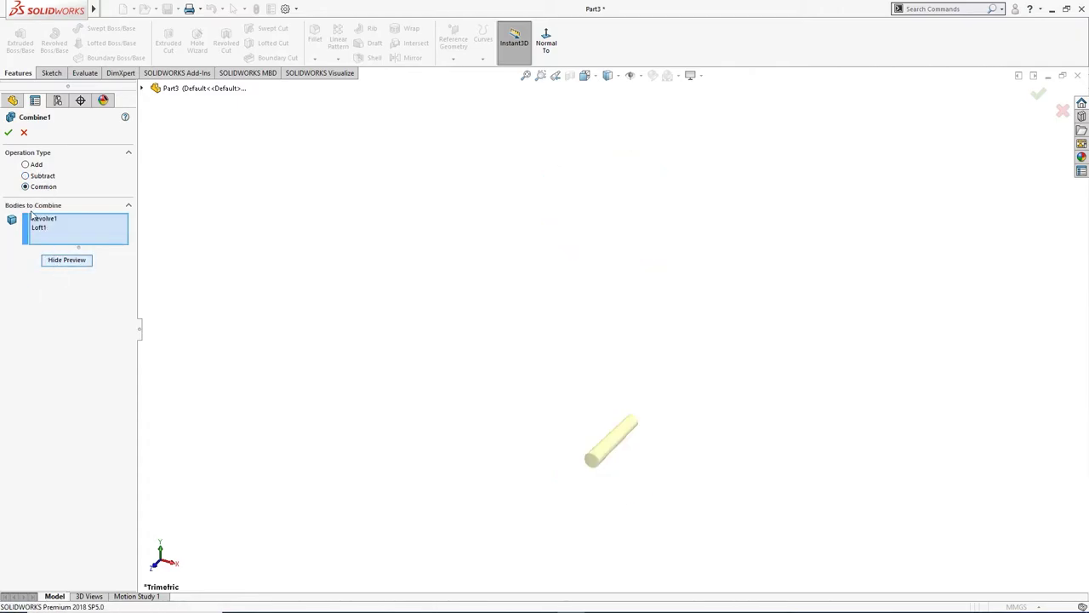
- Set the combine operation to Subtract and clear the bodies listed for subtraction
{"action": "left_click", "coordinate": [29, 176]}
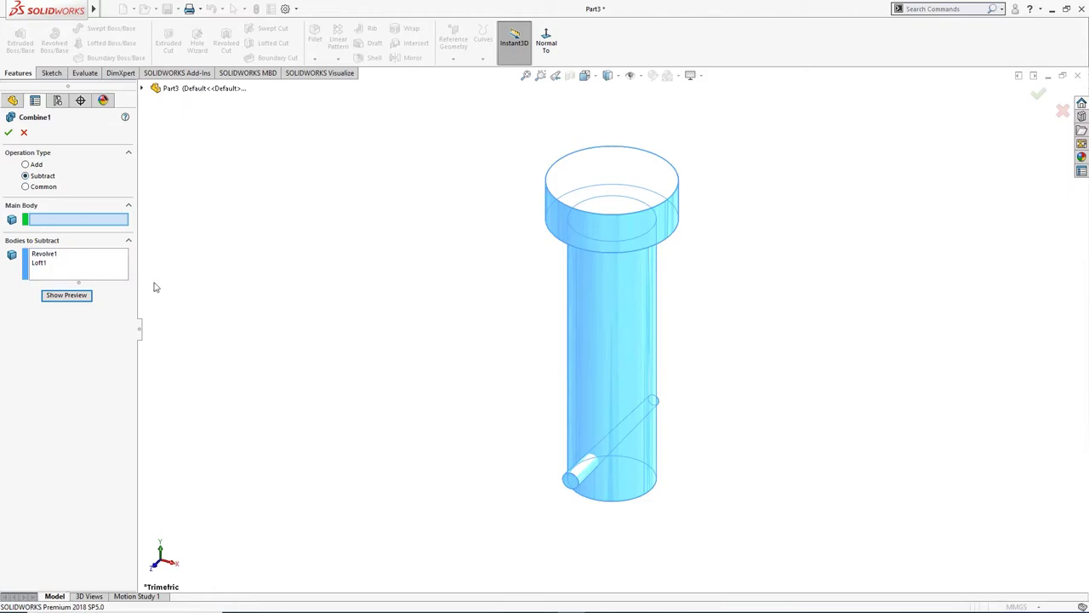
{"action": "left_click", "coordinate": [49, 264]}
{"action": "right_click", "coordinate": [48, 263]}
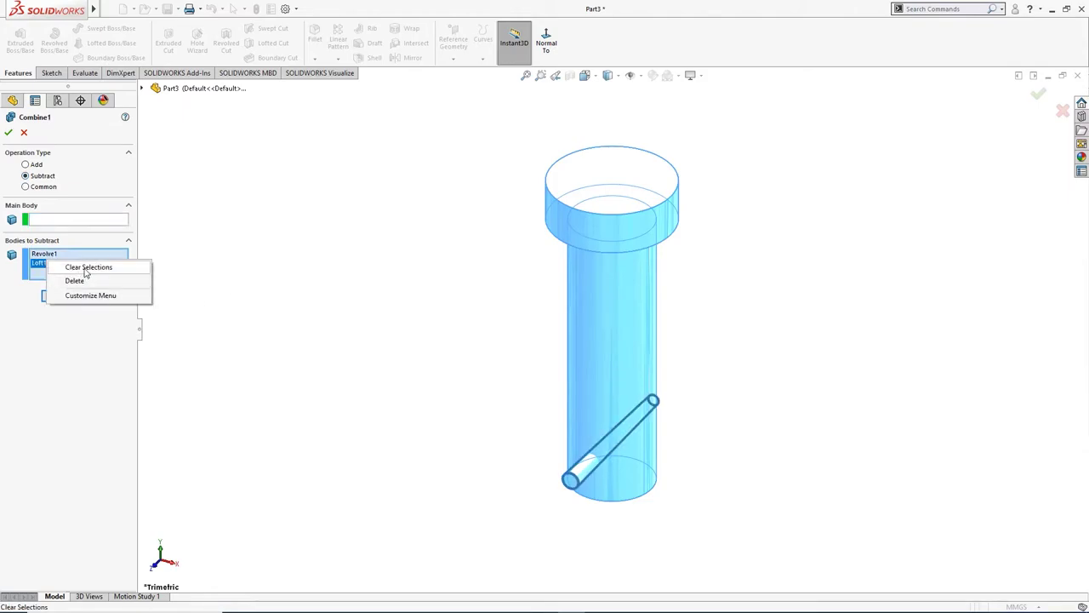
{"action": "left_click", "coordinate": [83, 268]}
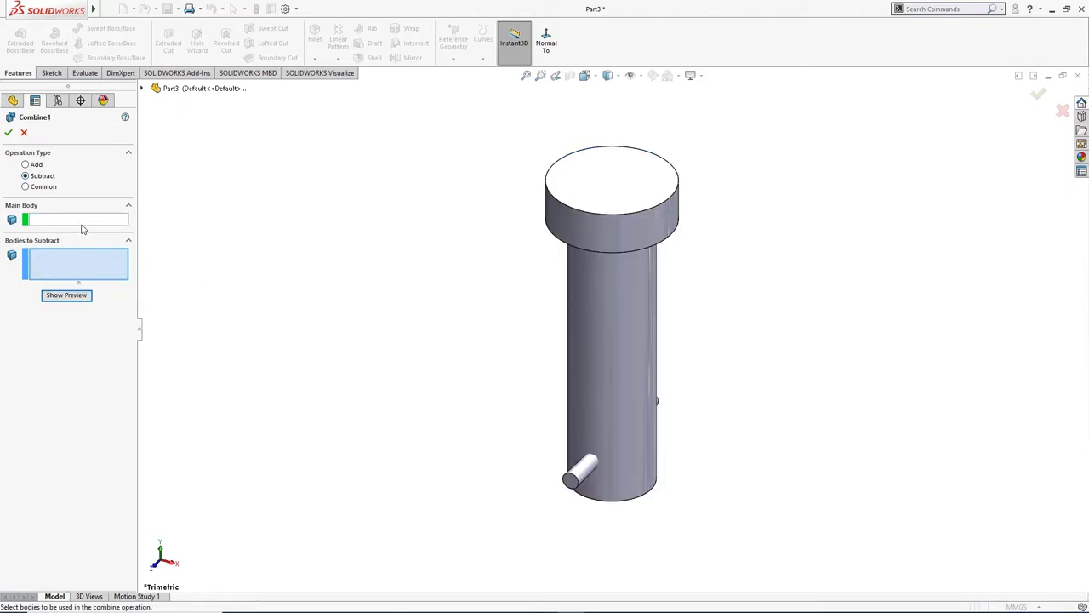
{"action": "left_click", "coordinate": [572, 296]}
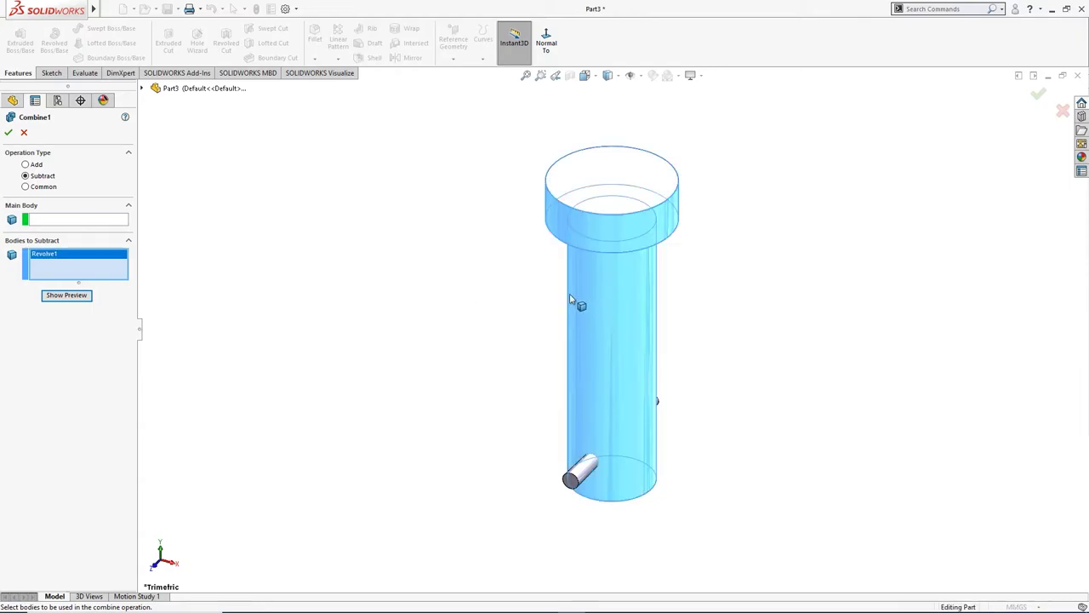
{"action": "right_click", "coordinate": [61, 266]}
{"action": "left_click", "coordinate": [106, 271]}
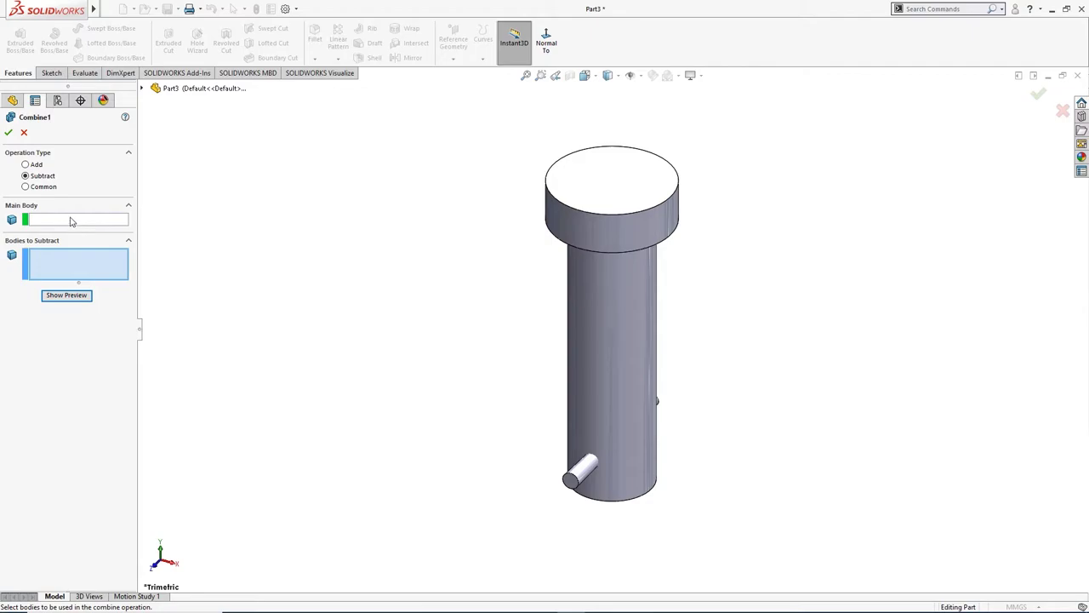
- Subtract the lofted body from the revolved pin as main body, previewing the cut before accepting it
{"action": "left_click", "coordinate": [71, 221]}
{"action": "left_click", "coordinate": [583, 318]}
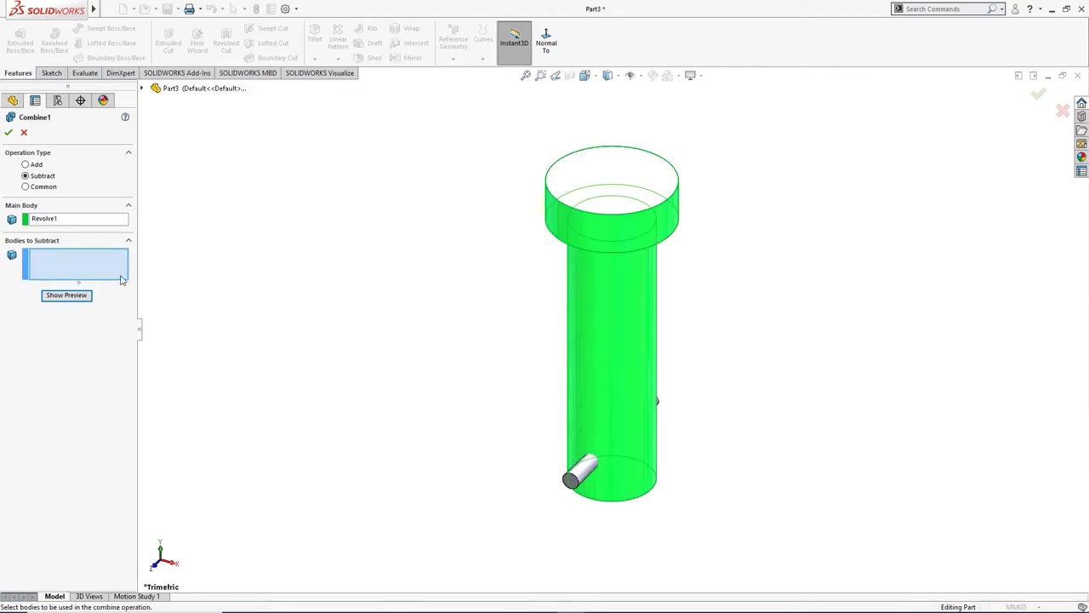
{"action": "left_click", "coordinate": [585, 470]}
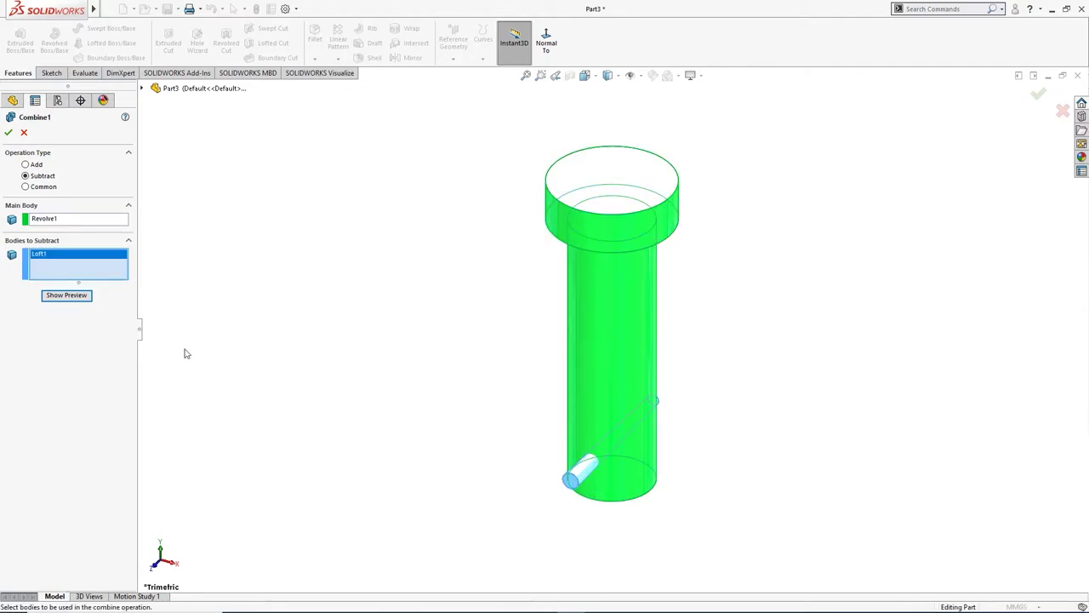
{"action": "left_click", "coordinate": [68, 295]}
{"action": "middle_click_drag", "start_coordinate": [340, 400], "coordinate": [289, 392]}
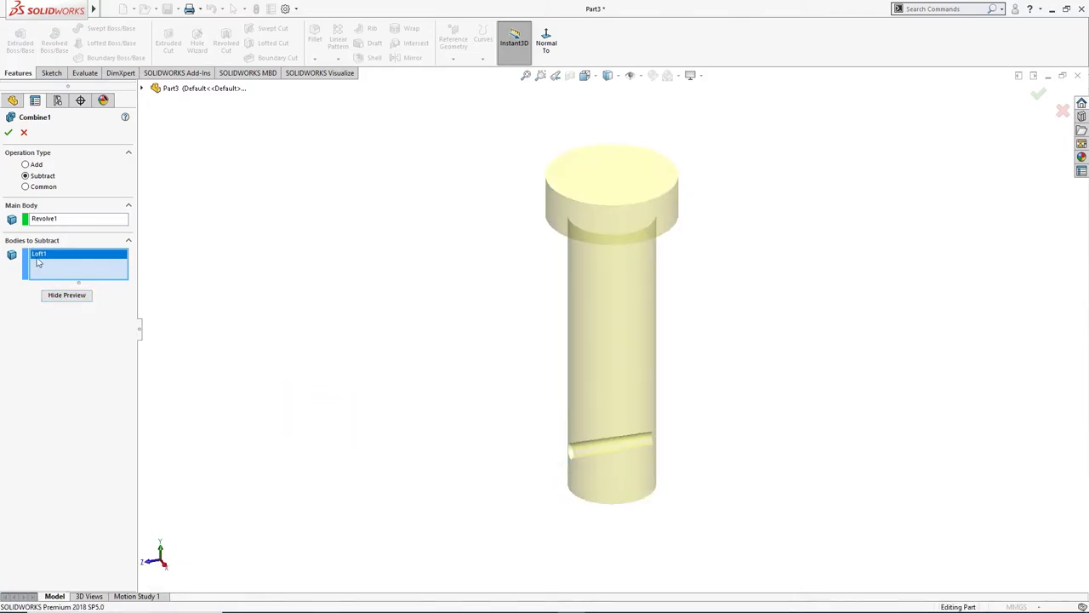
{"action": "left_click", "coordinate": [10, 134]}
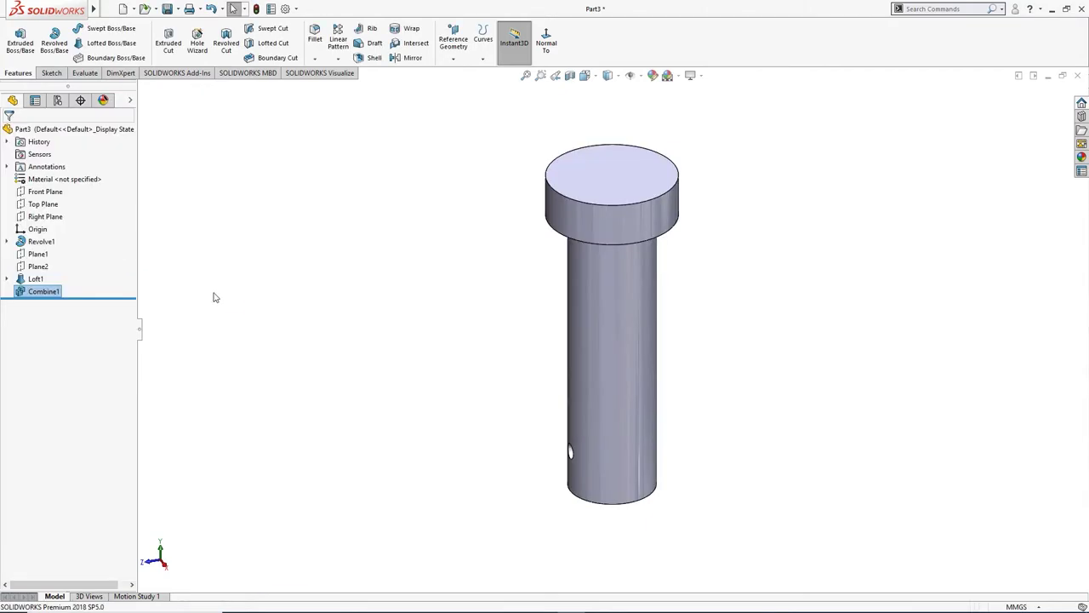
{"action": "middle_click_drag", "start_coordinate": [212, 294], "coordinate": [204, 333]}
{"action": "key", "text": "ctrl+7"}
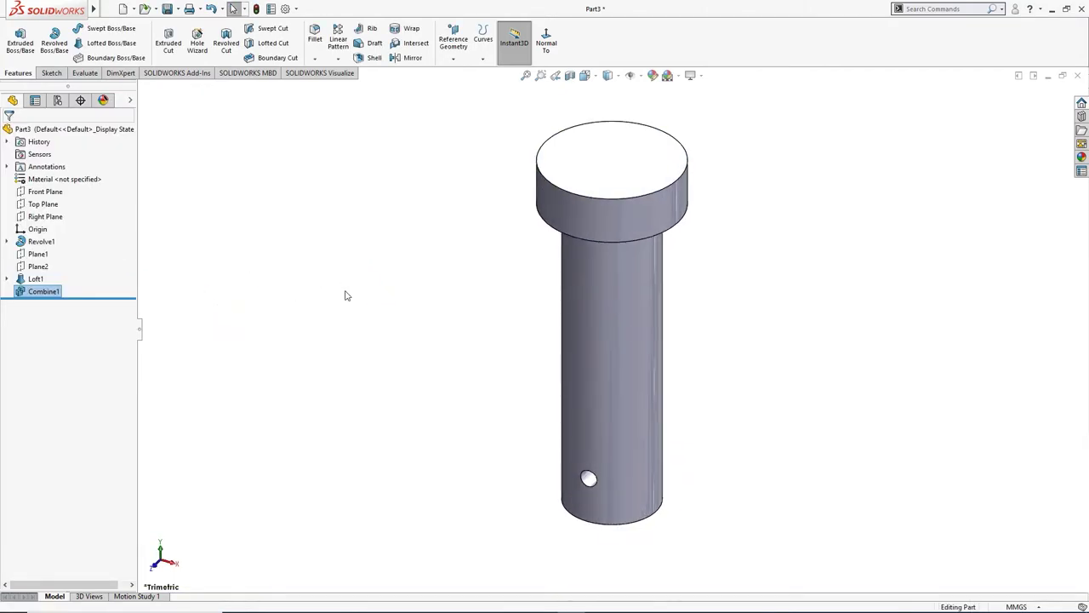
- Chamfer the head's top edge and the shank's bottom edge with a distance of 1 mm at 45 degrees
{"action": "left_click", "coordinate": [606, 183]}
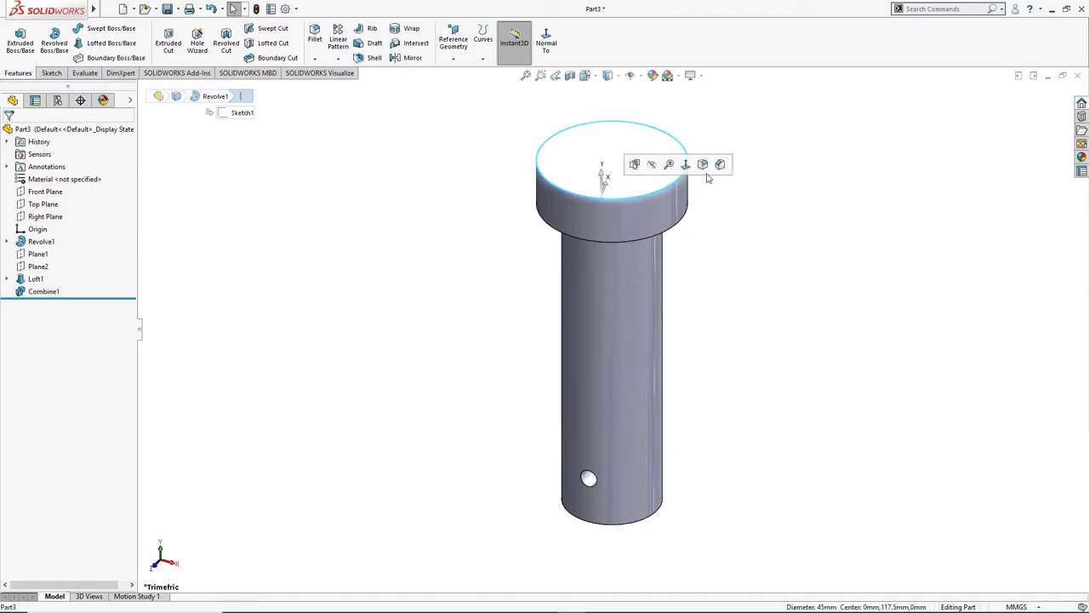
{"action": "left_click", "coordinate": [720, 164]}
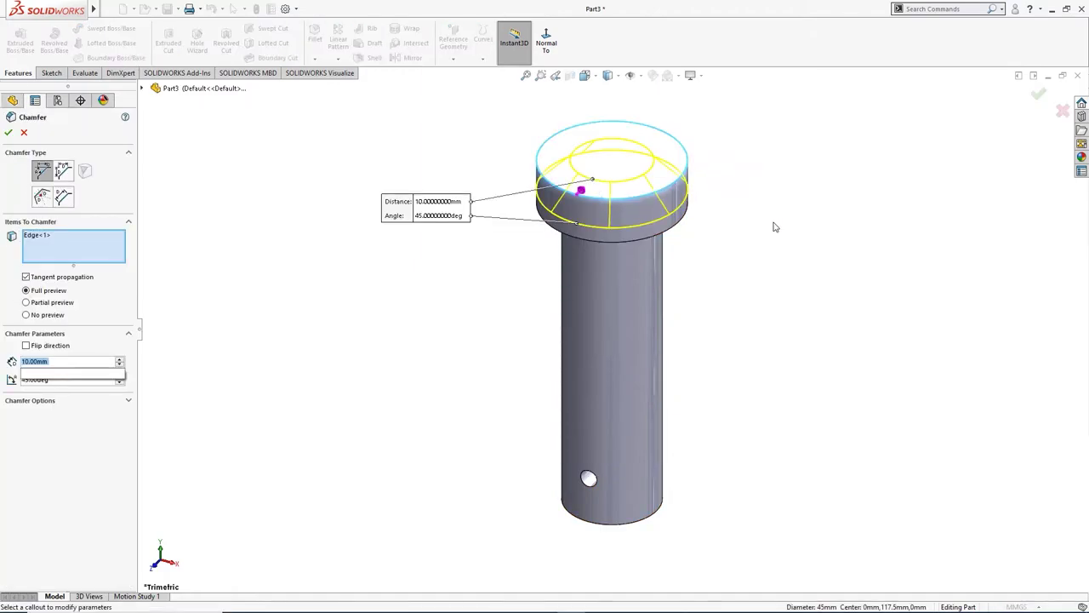
{"action": "type", "text": "1"}
{"action": "key", "text": "Return"}
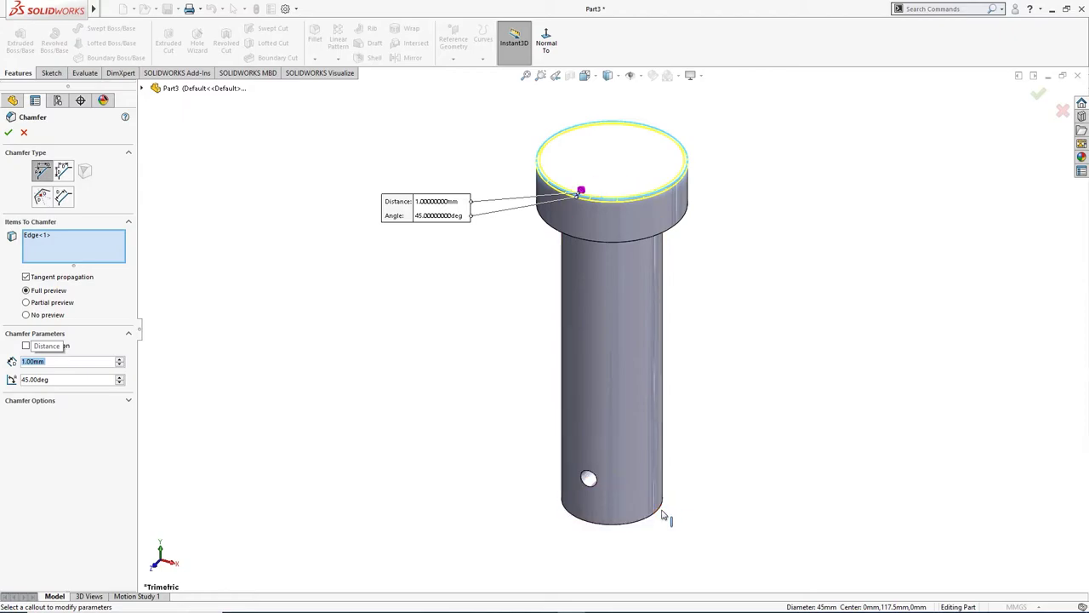
{"action": "left_click", "coordinate": [662, 515]}
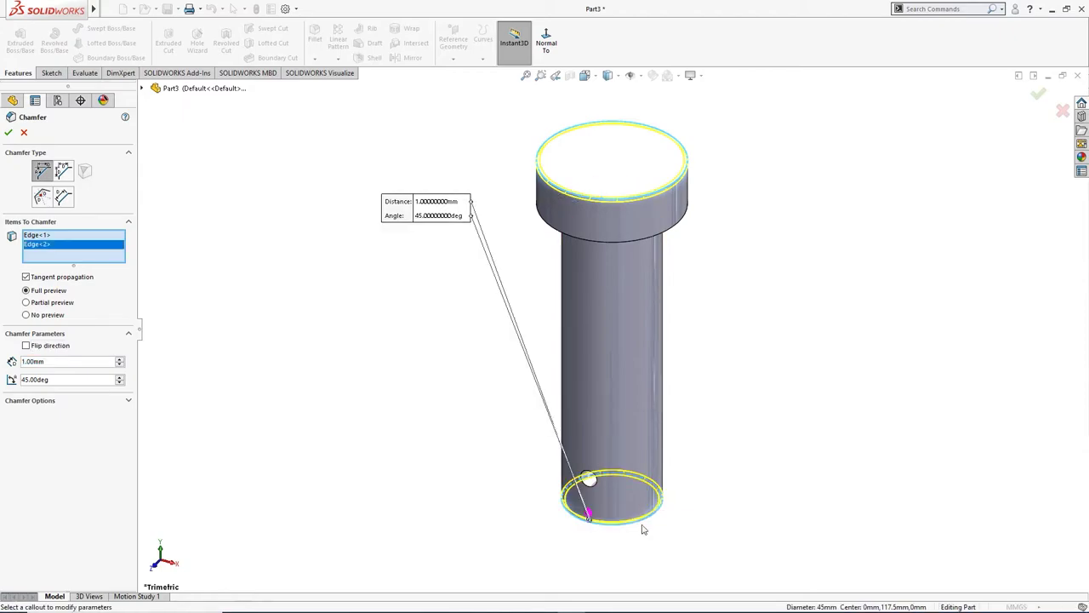
{"action": "left_click", "coordinate": [8, 133]}
{"action": "middle_click_drag", "start_coordinate": [306, 354], "coordinate": [197, 319]}
{"action": "key", "text": "ctrl+7"}
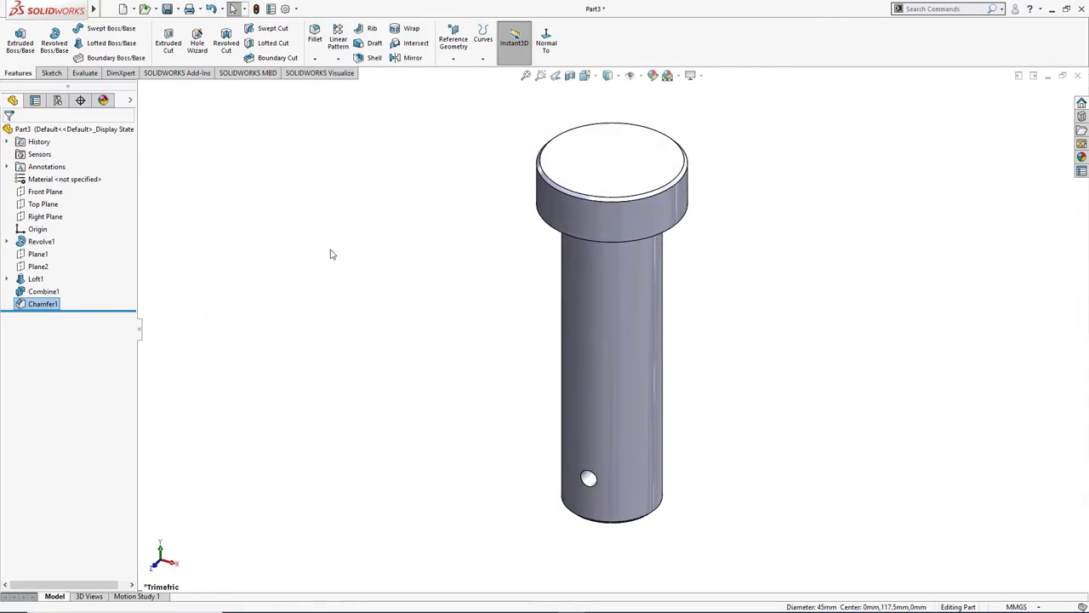
{"action": "middle_click_drag", "start_coordinate": [420, 275], "coordinate": [441, 288]}
{"action": "key", "text": "ctrl+7"}
- Assign Plain Carbon Steel as the pin's material
{"action": "left_click", "coordinate": [43, 179]}
{"action": "right_click", "coordinate": [49, 181]}
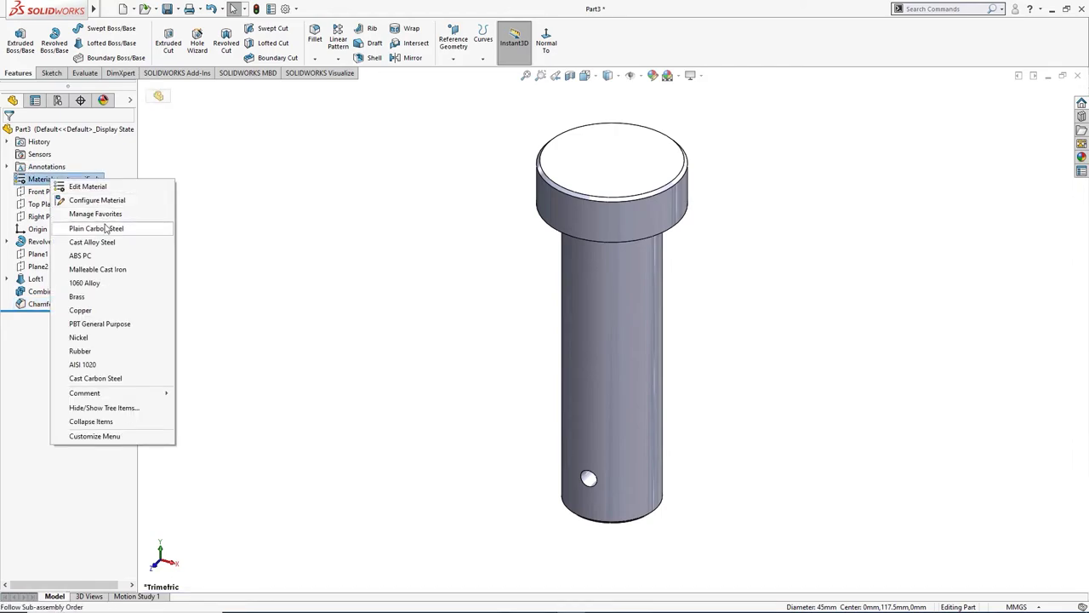
{"action": "left_click", "coordinate": [105, 233]}
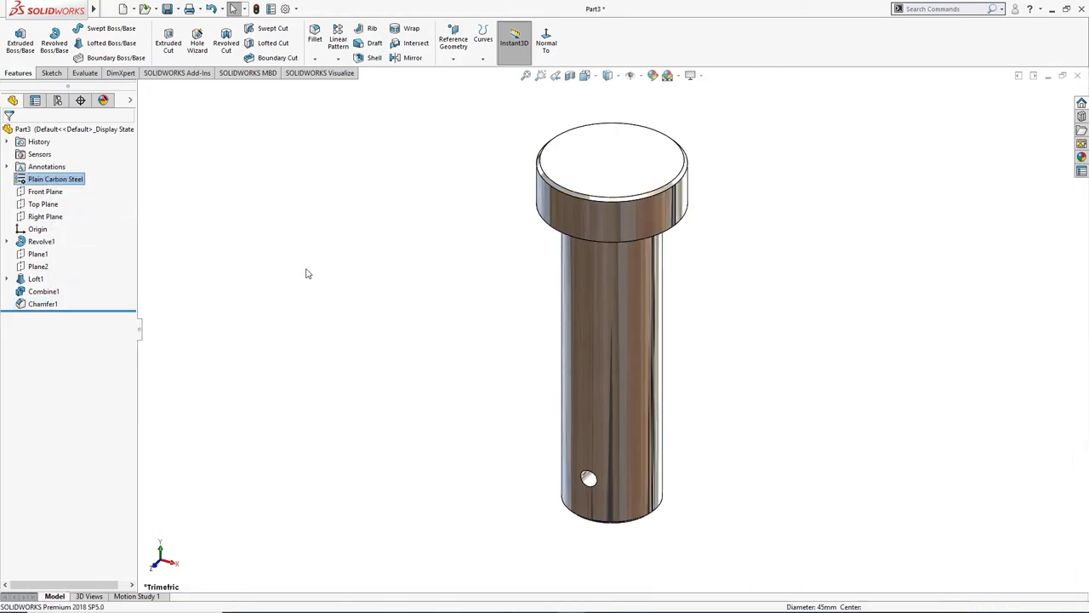
{"action": "middle_click_drag", "start_coordinate": [306, 272], "coordinate": [310, 323]}
{"action": "key", "text": "ctrl+7"}
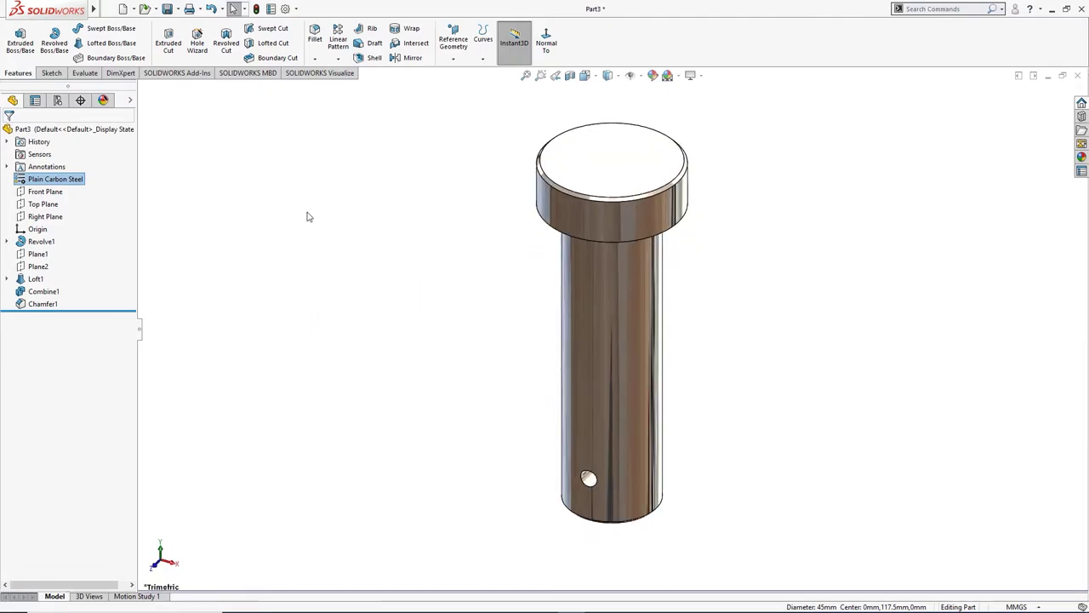
- Save the finished pin part to the Desktop under the file name Pin and close it
{"action": "key", "text": "ctrl+s"}
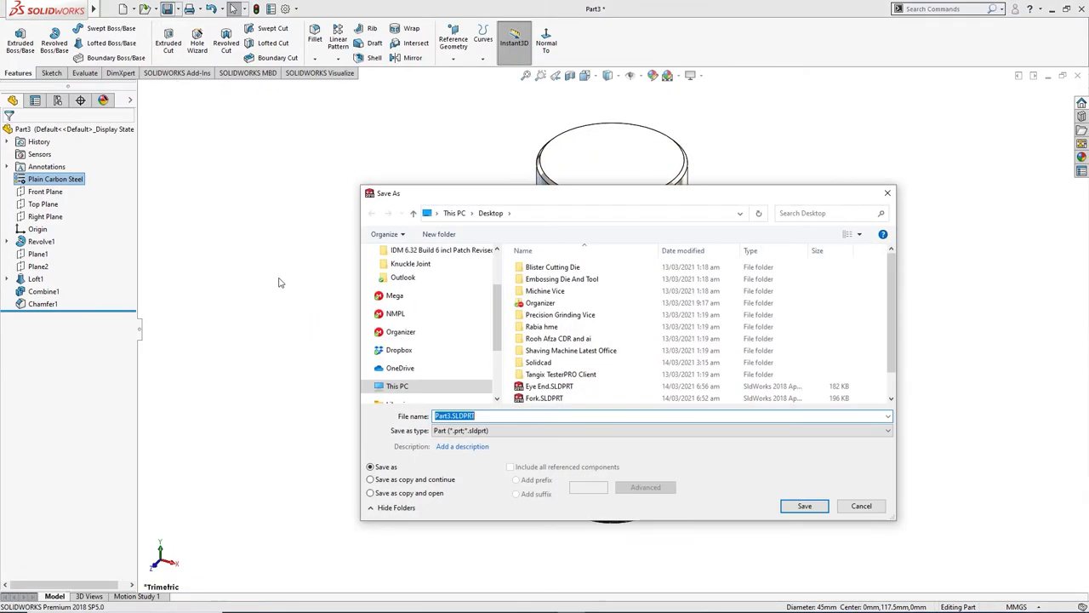
{"action": "type", "text": "PIN"}
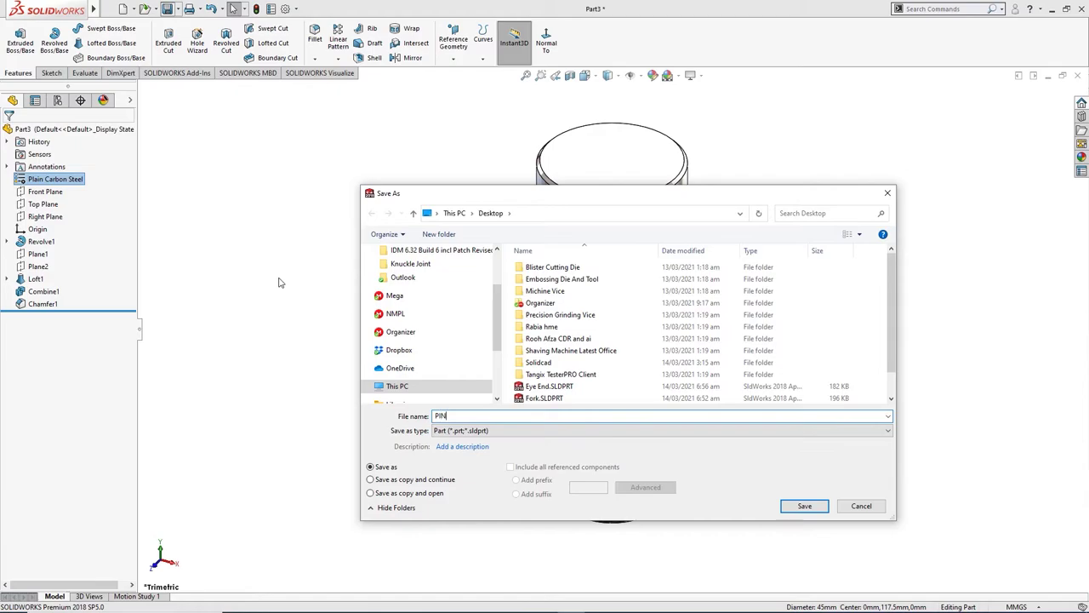
{"action": "key", "text": "BackSpace"}
{"action": "key", "text": "BackSpace"}
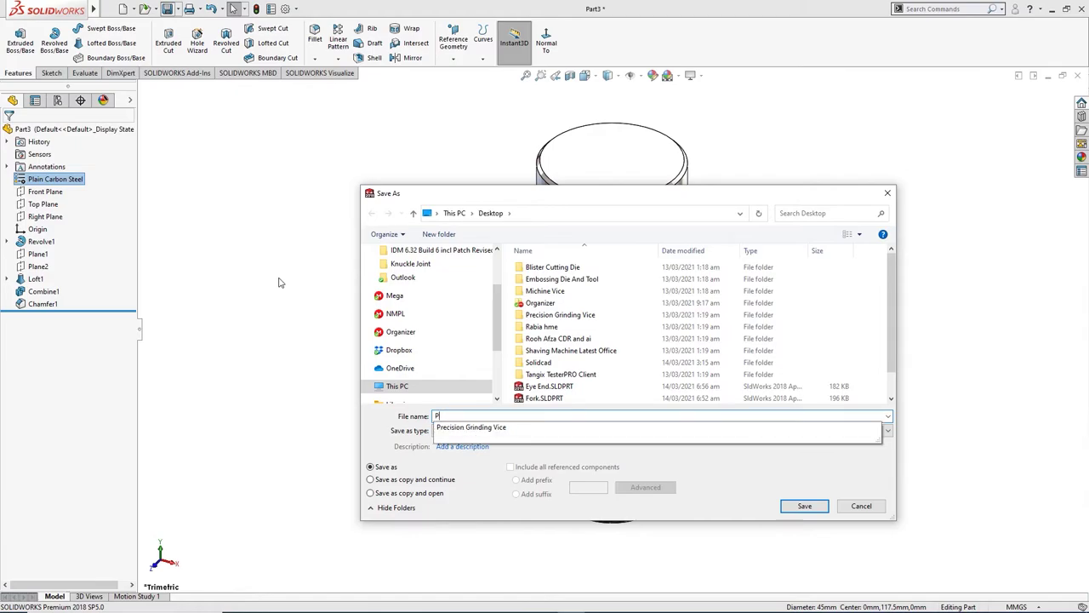
{"action": "type", "text": "in"}
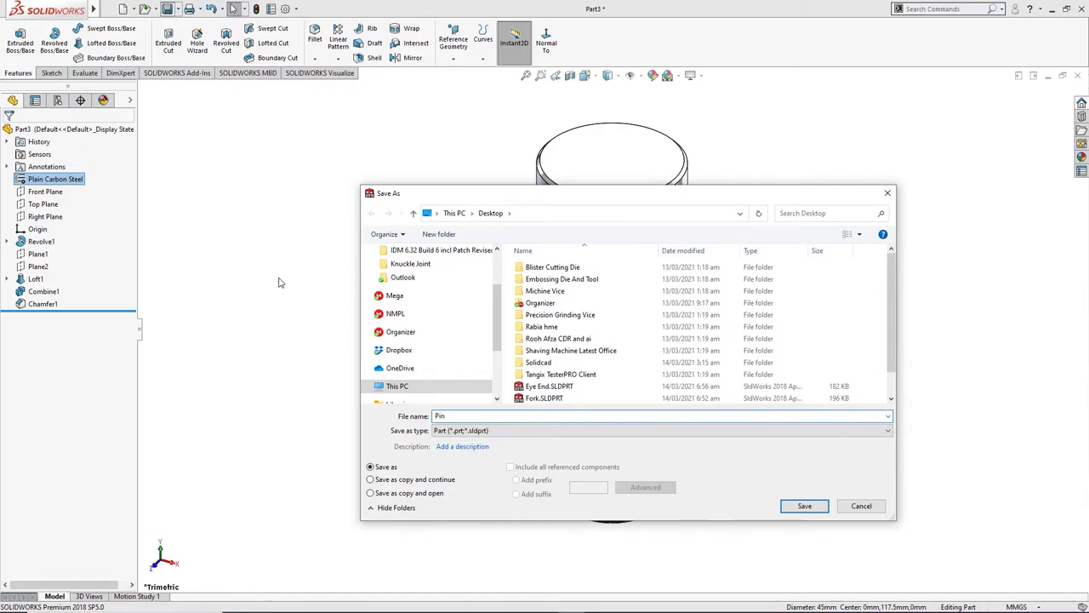
{"action": "left_click", "coordinate": [802, 505]}
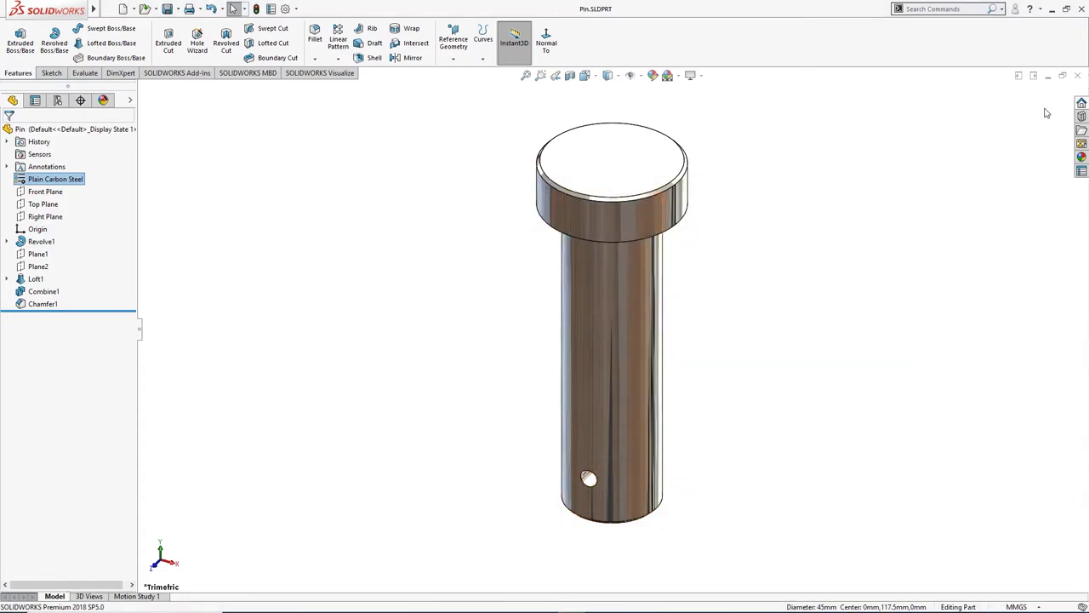
{"action": "left_click", "coordinate": [1078, 75]}
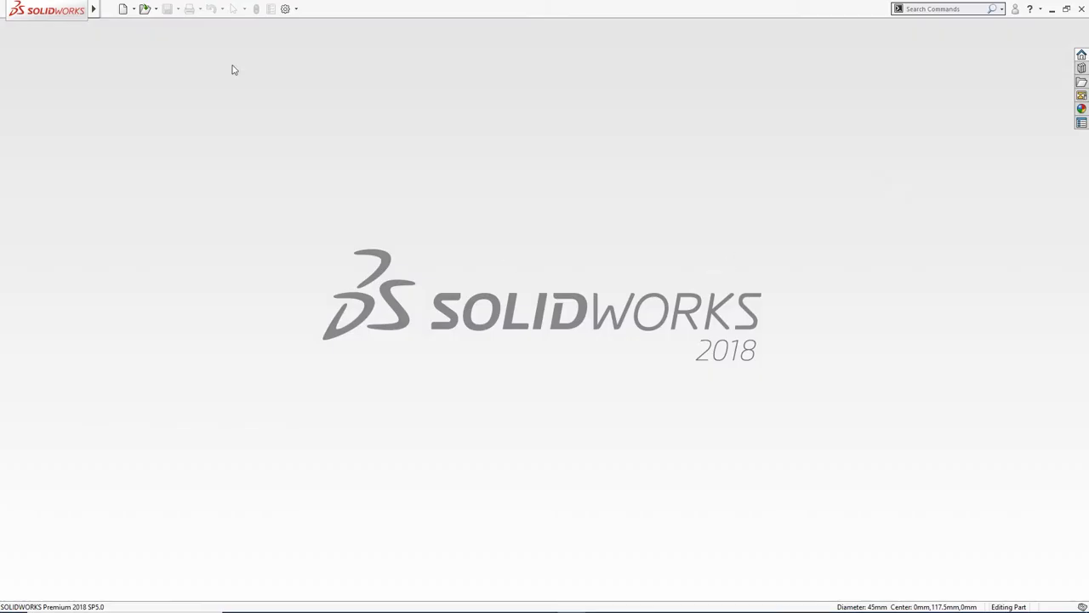
- Create a new part from the Custom ANSI template and open a sketch on the Top Plane
{"action": "left_click", "coordinate": [122, 9]}
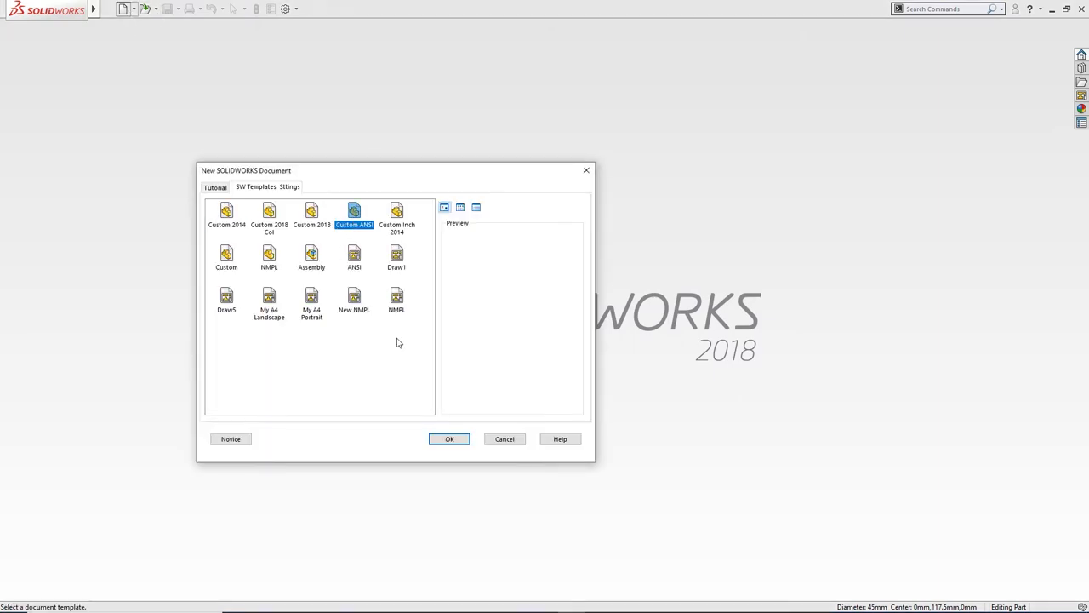
{"action": "left_click", "coordinate": [449, 438]}
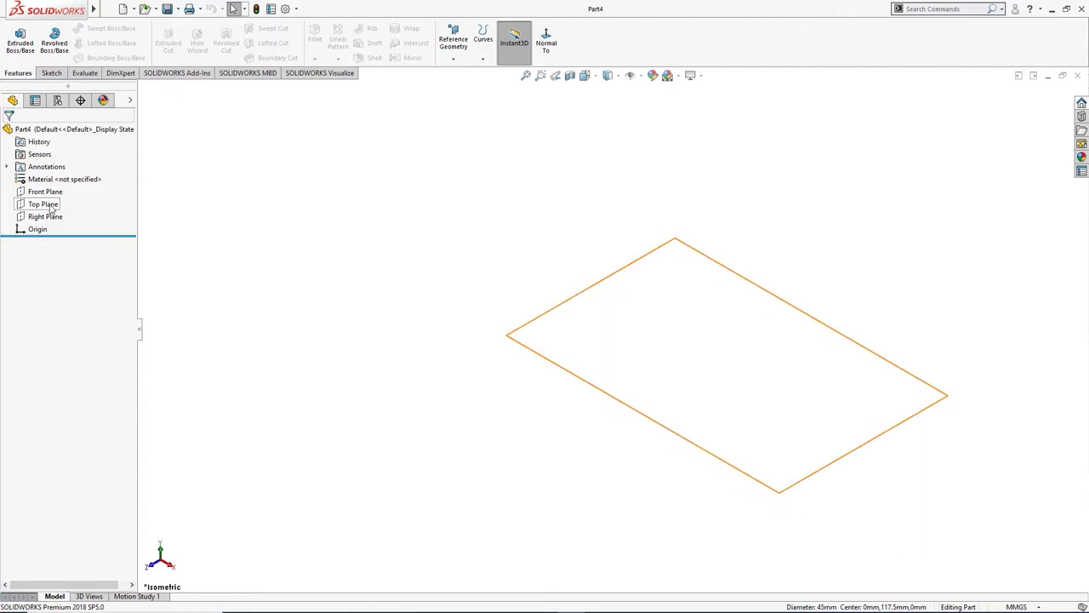
{"action": "left_click", "coordinate": [44, 205]}
{"action": "left_click", "coordinate": [62, 187]}
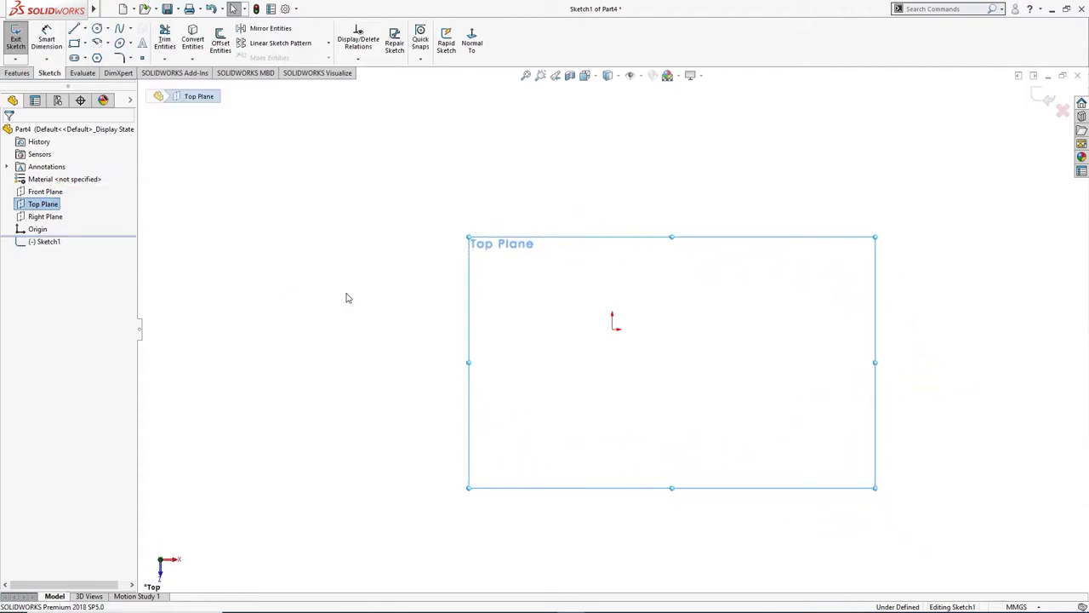
- Sketch two concentric circles centred on the origin with diameters of 30 mm and 45 mm
{"action": "key", "text": "c"}
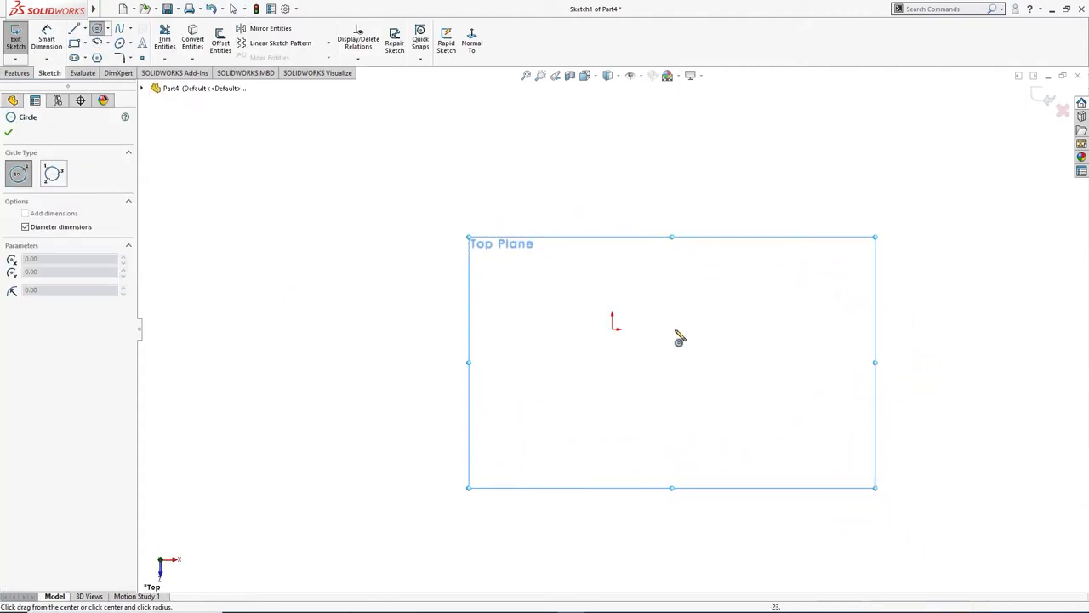
{"action": "left_click", "coordinate": [612, 328]}
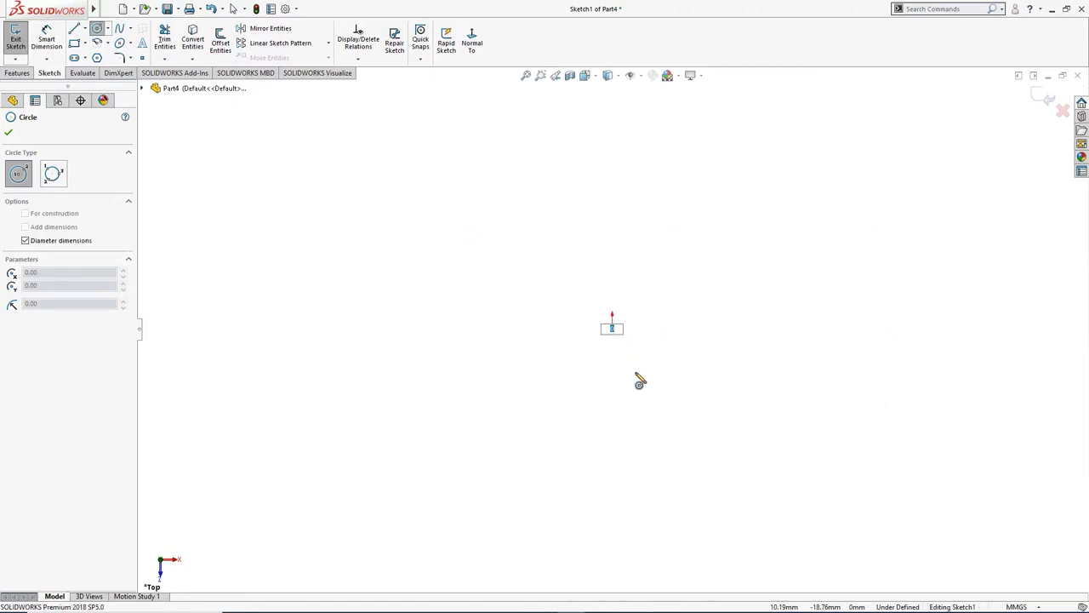
{"action": "key", "text": "Return"}
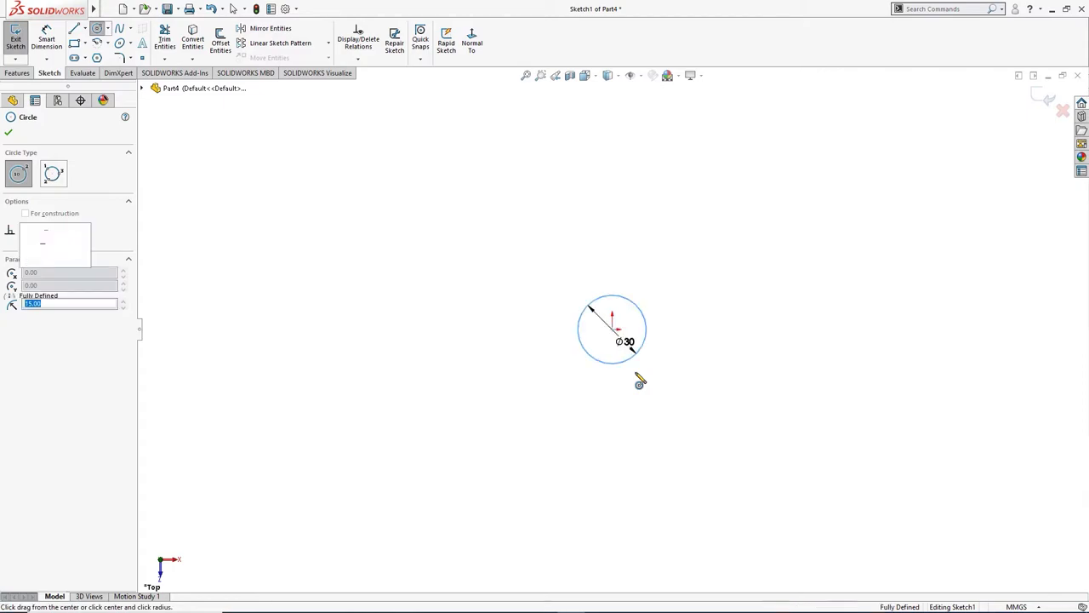
{"action": "left_click", "coordinate": [613, 330]}
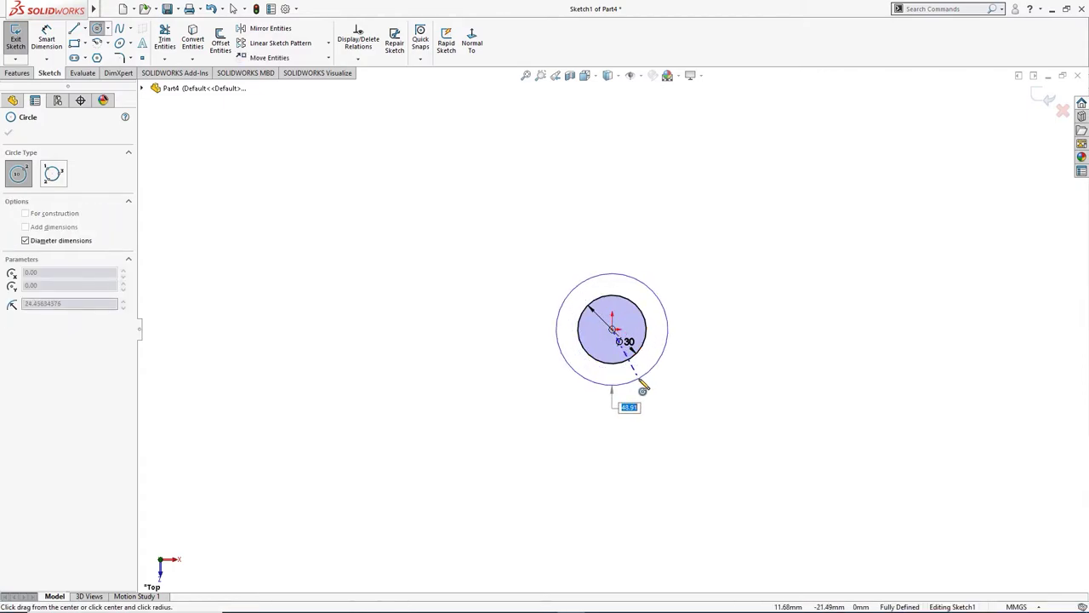
{"action": "key", "text": "Return"}
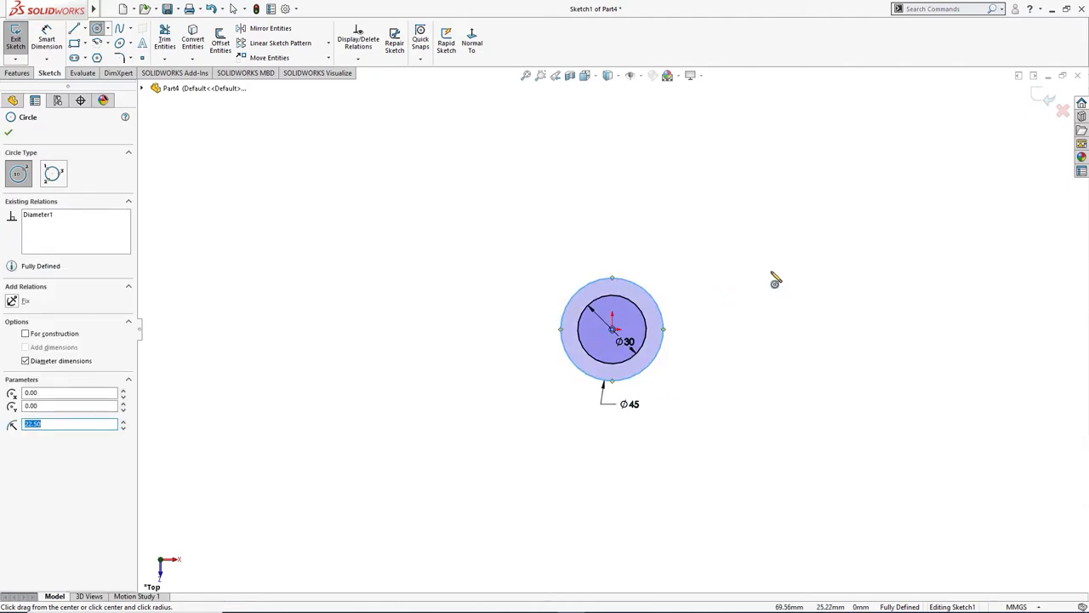
- Extrude the ring profile 15 mm with the Mid Plane end condition
{"action": "key", "text": "s"}
{"action": "left_click", "coordinate": [791, 359]}
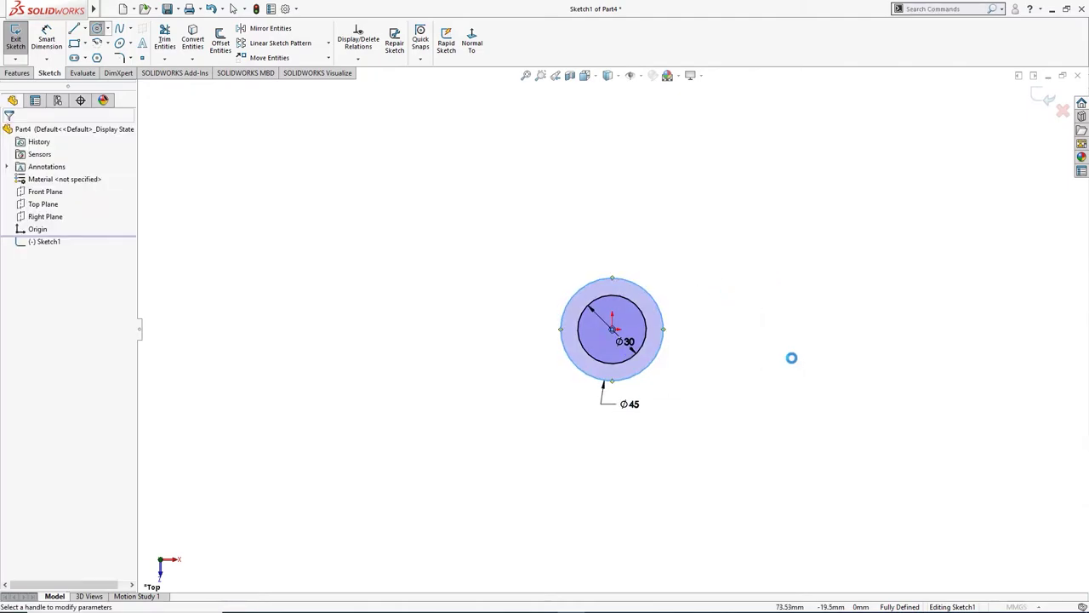
{"action": "left_click", "coordinate": [68, 201]}
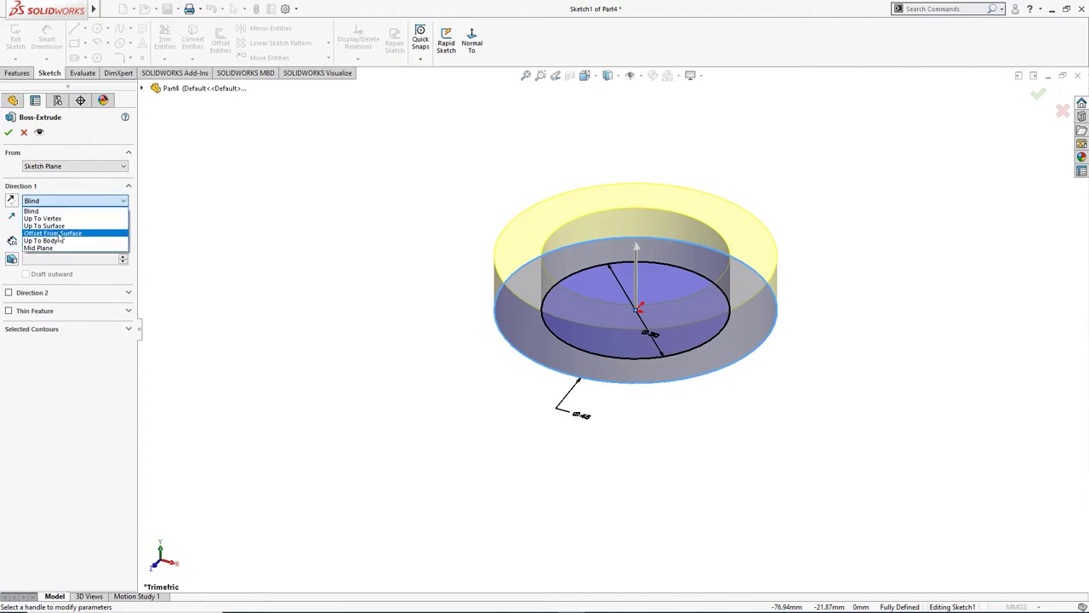
{"action": "left_click", "coordinate": [51, 261]}
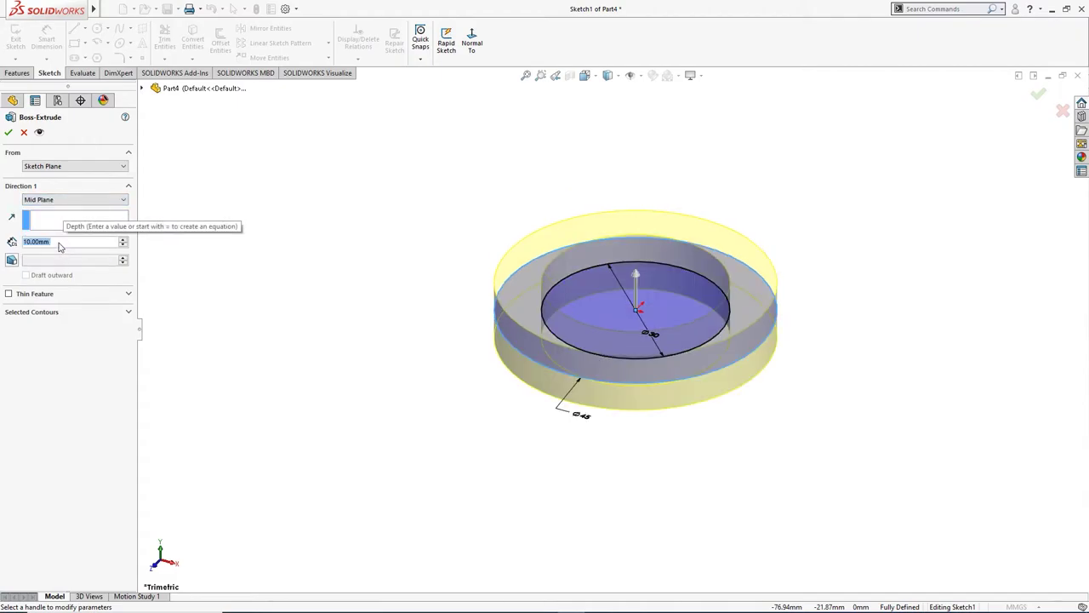
{"action": "type", "text": "15"}
{"action": "key", "text": "Return"}
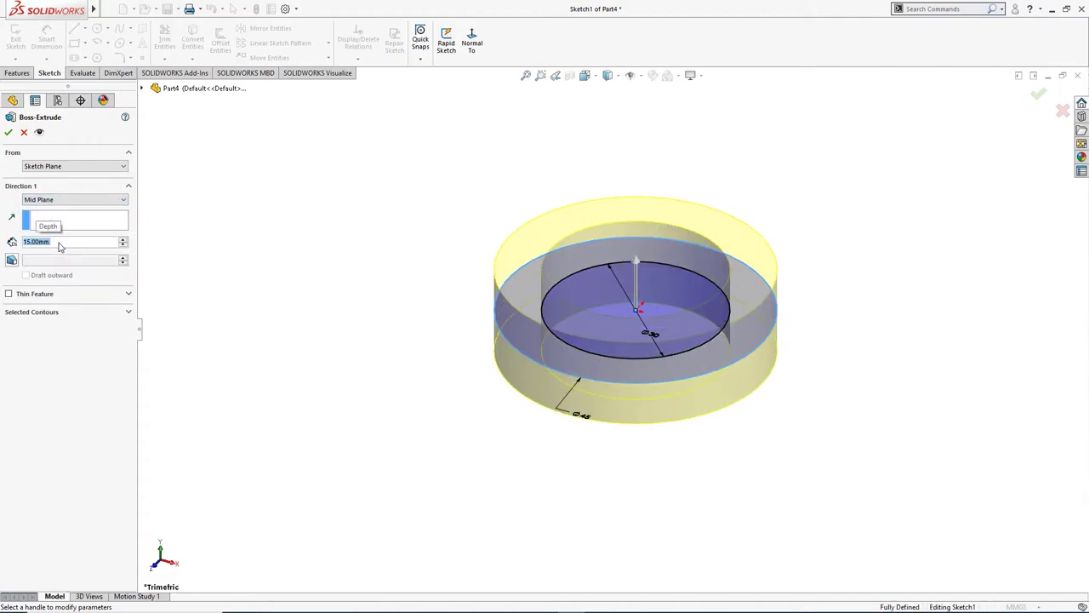
{"action": "left_click", "coordinate": [8, 132]}
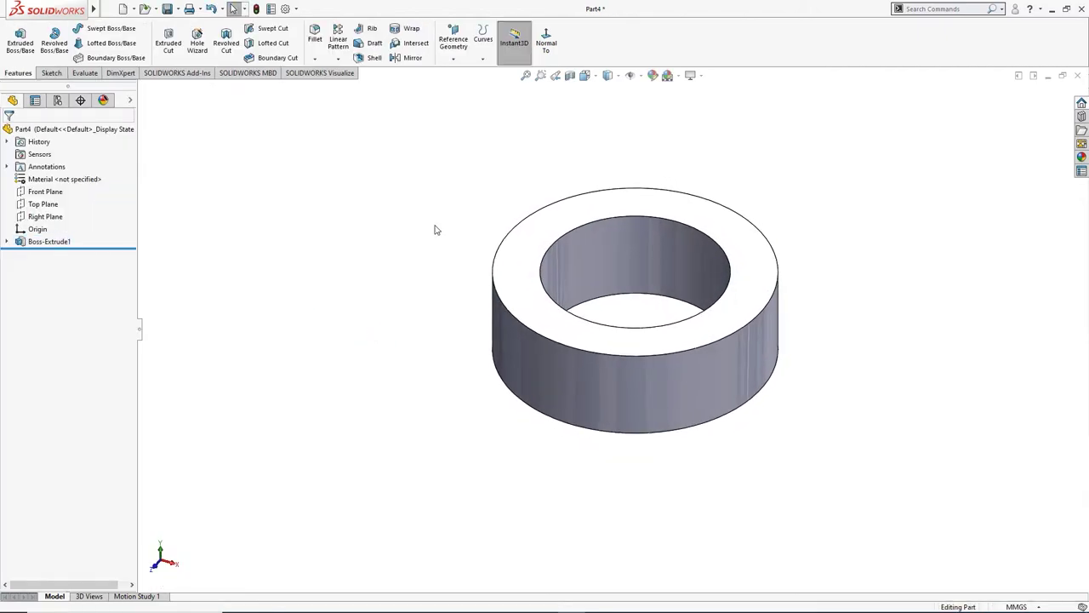
- Create a reference plane offset 30 mm from the Front Plane, in front of the ring
{"action": "key", "text": "f"}
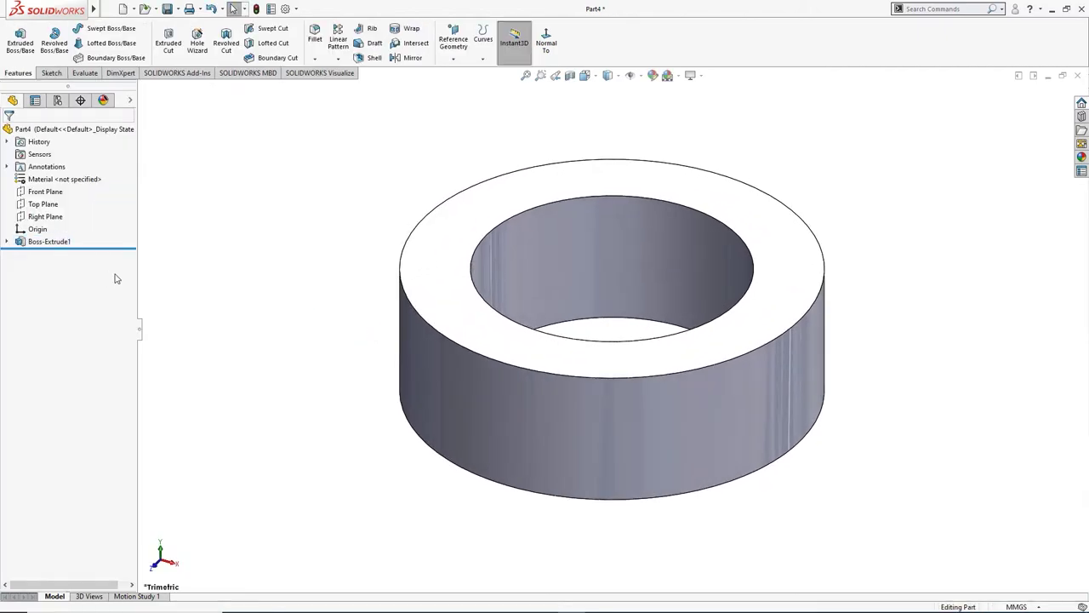
{"action": "left_click", "coordinate": [48, 194]}
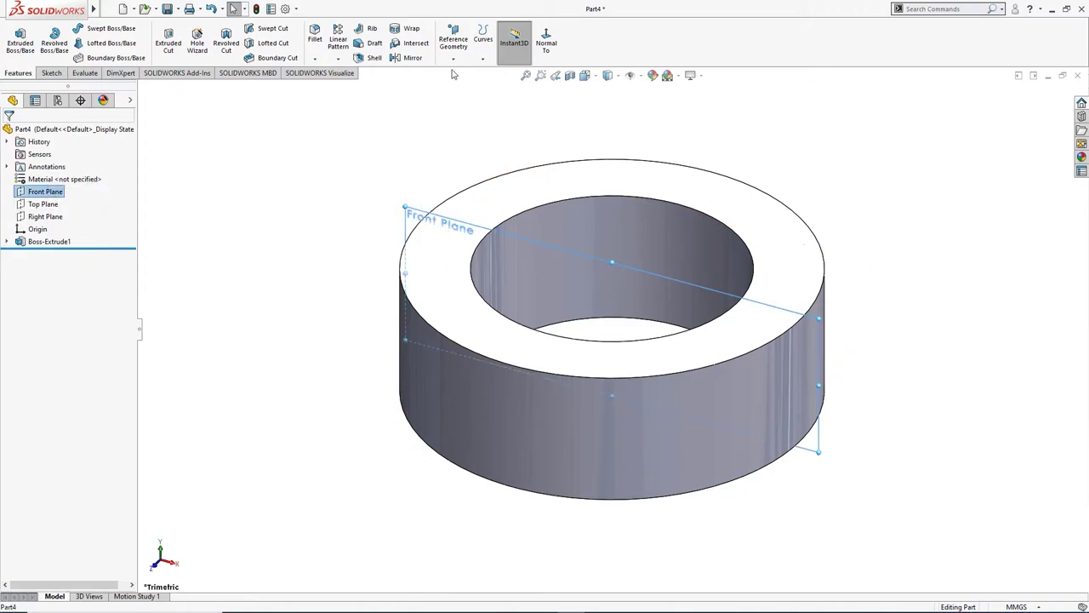
{"action": "left_click", "coordinate": [453, 57]}
{"action": "left_click", "coordinate": [461, 75]}
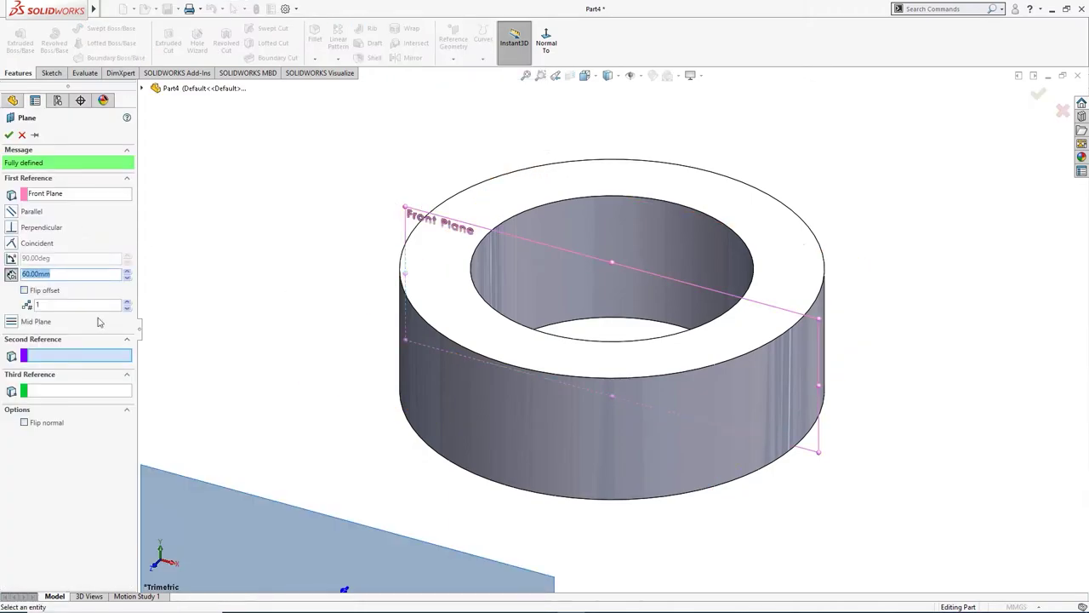
{"action": "type", "text": "30"}
{"action": "key", "text": "Return"}
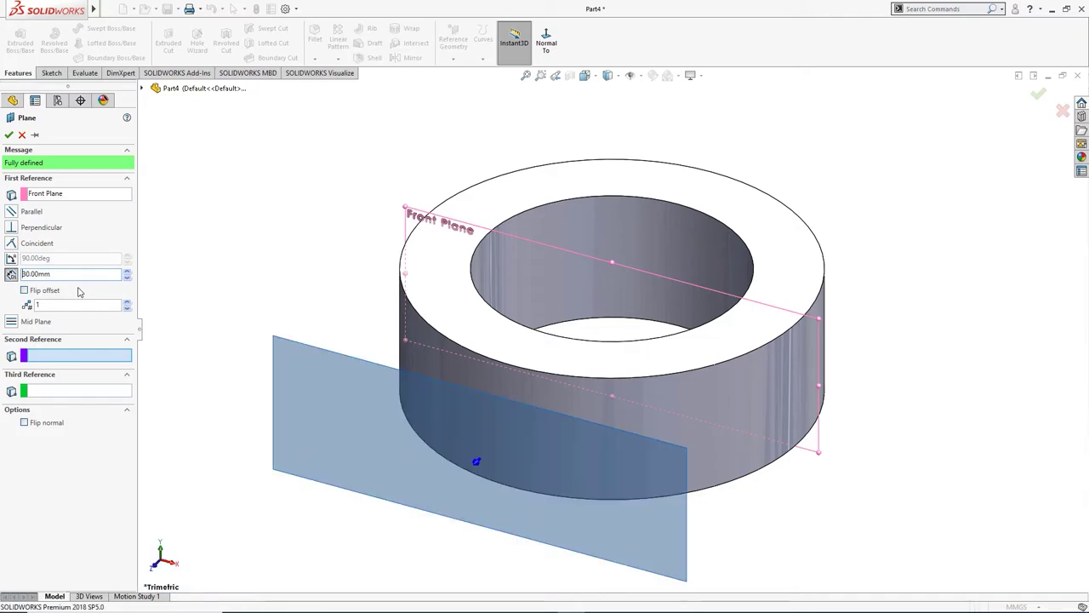
{"action": "left_click", "coordinate": [8, 135]}
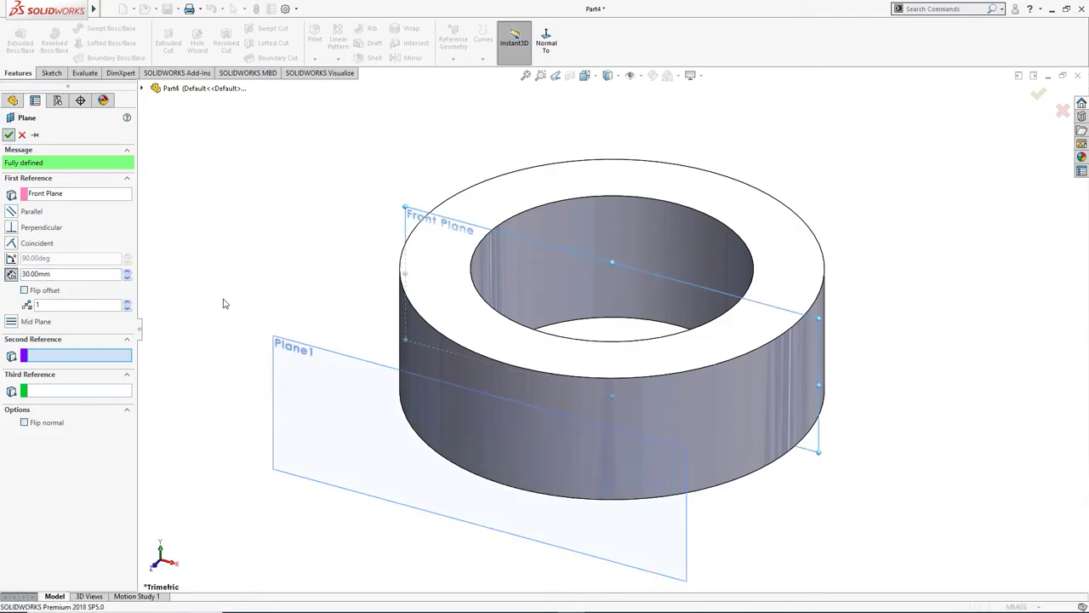
- Create a second reference plane offset 60 mm from Plane1, flipping the offset to the ring's opposite side
{"action": "left_click", "coordinate": [389, 435]}
{"action": "left_click", "coordinate": [453, 58]}
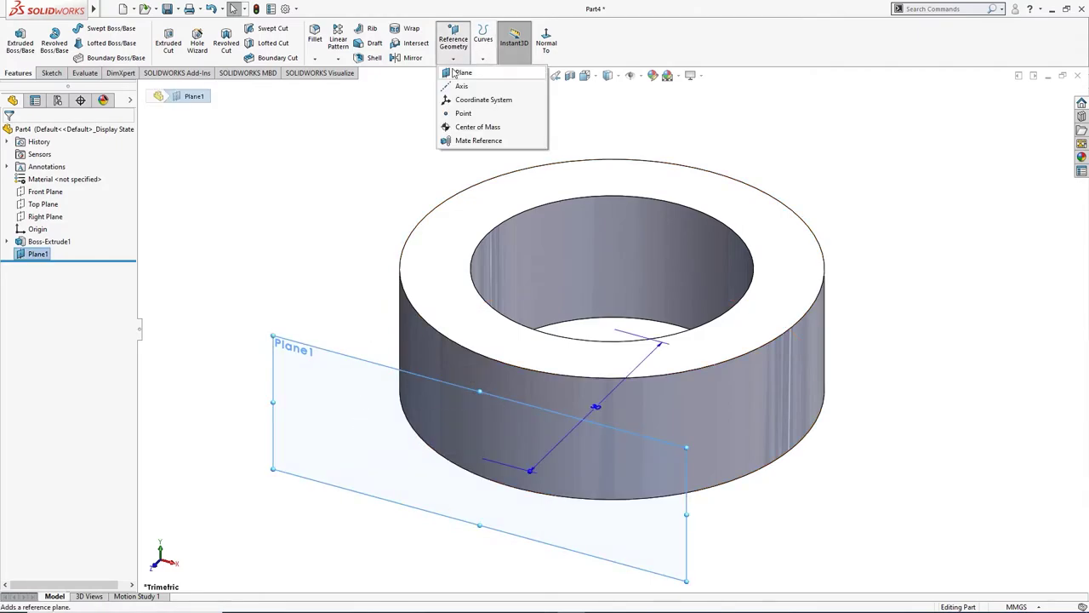
{"action": "left_click", "coordinate": [460, 74]}
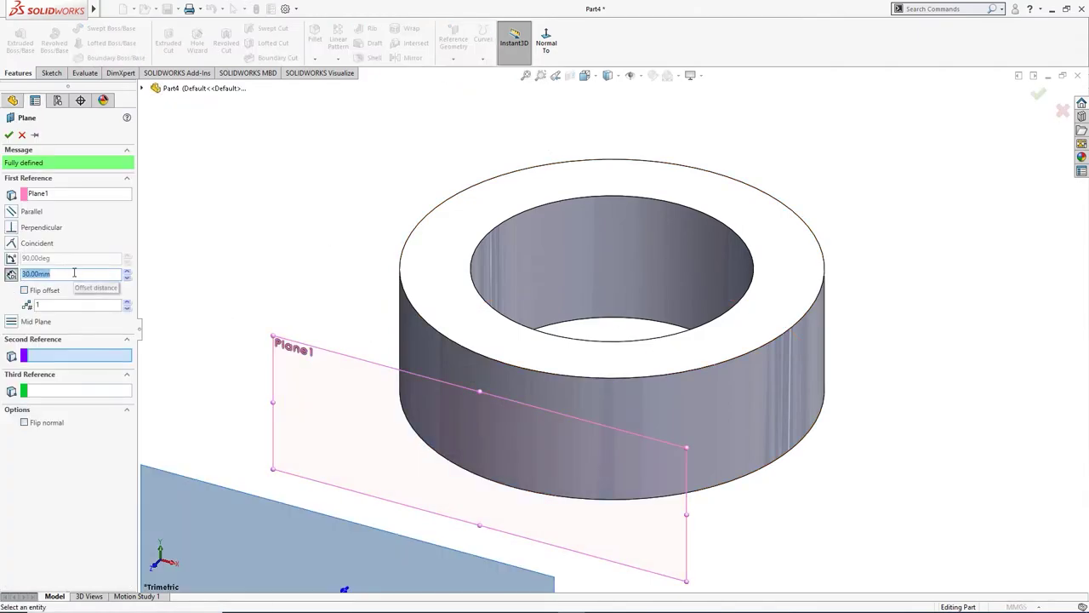
{"action": "type", "text": "60"}
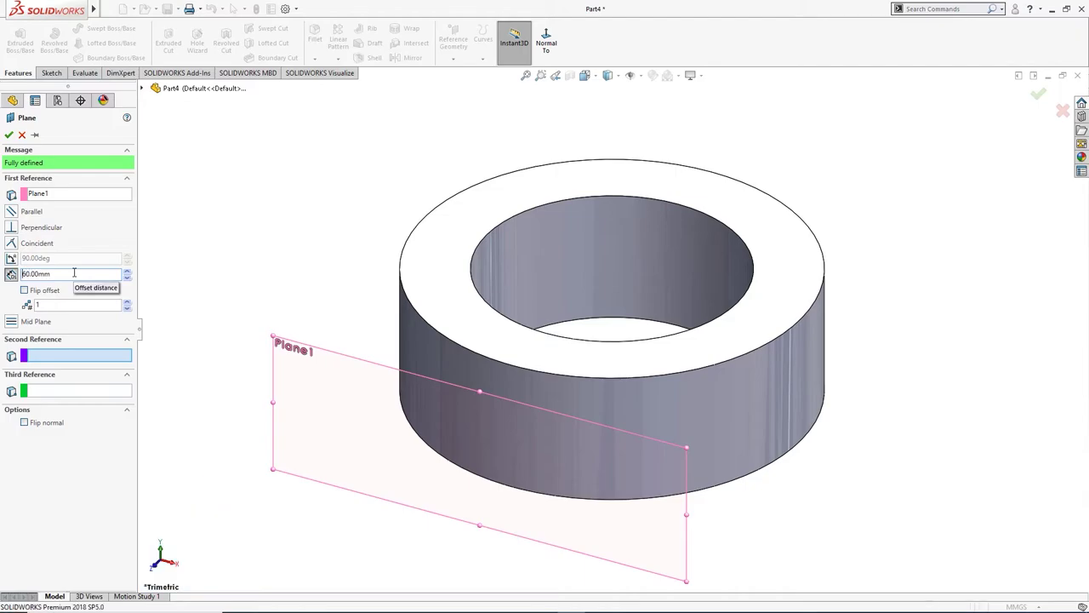
{"action": "left_click", "coordinate": [23, 290]}
{"action": "middle_click_drag", "start_coordinate": [209, 292], "coordinate": [204, 250]}
{"action": "left_click", "coordinate": [8, 135]}
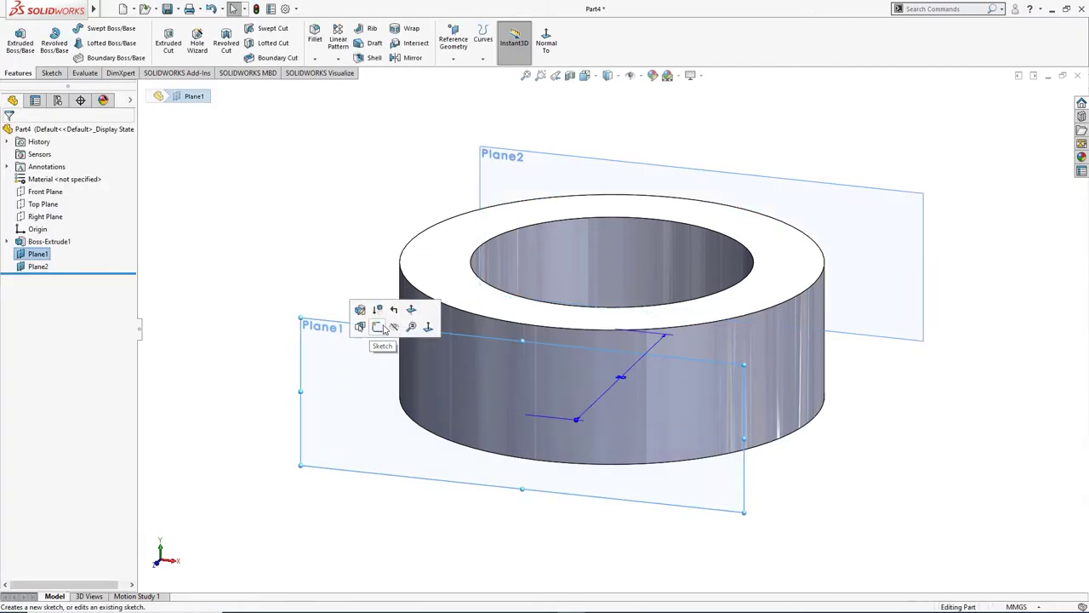
- Sketch a 6 mm diameter circle centred on the origin on Plane1 and exit the sketch
{"action": "left_click", "coordinate": [377, 327]}
{"action": "key", "text": "c"}
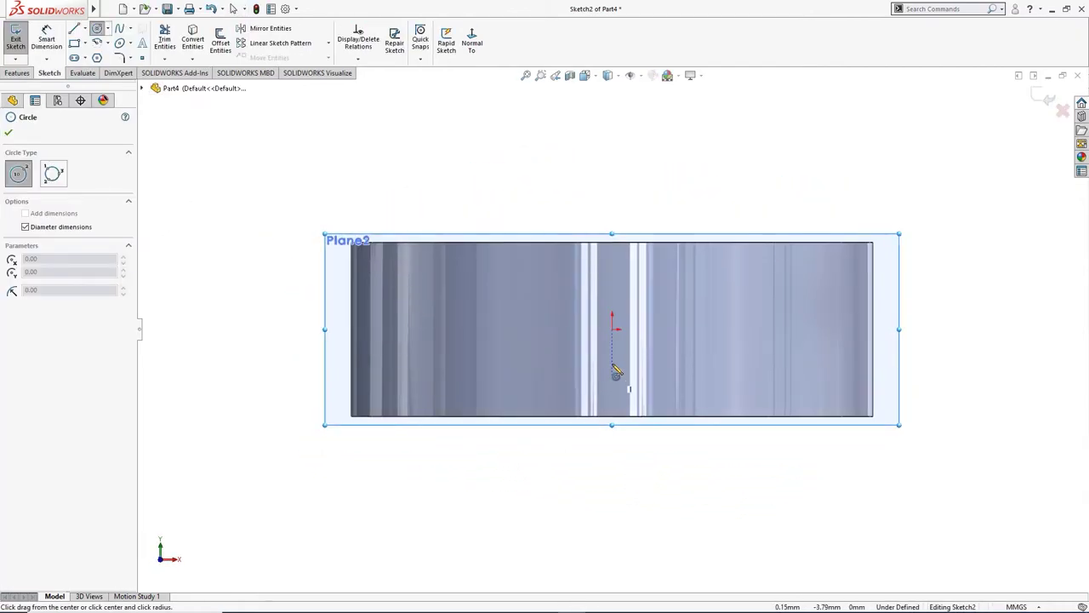
{"action": "left_click", "coordinate": [613, 331]}
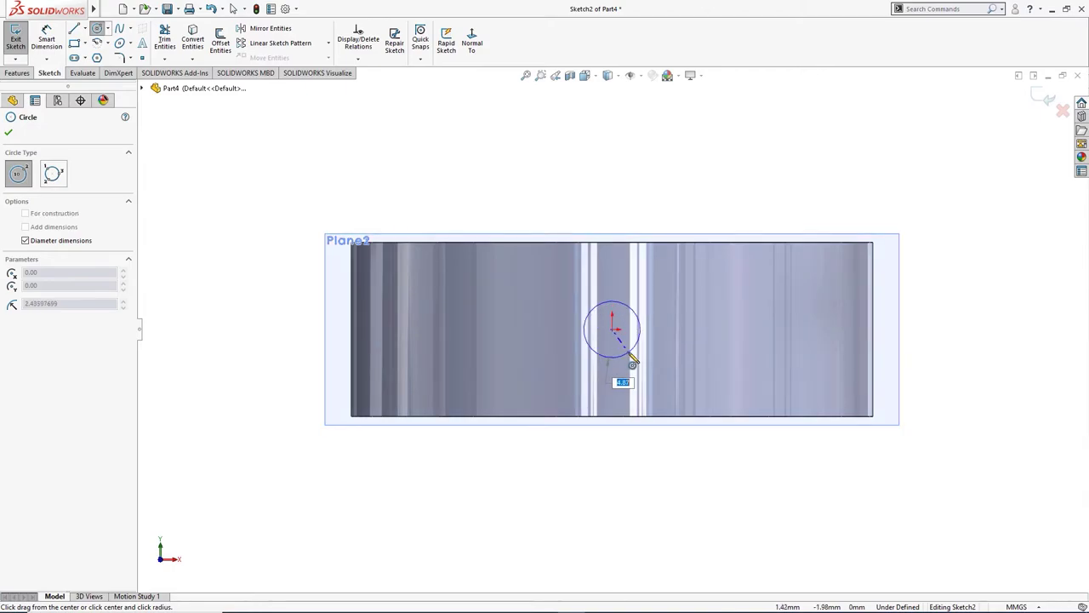
{"action": "left_click", "coordinate": [632, 359]}
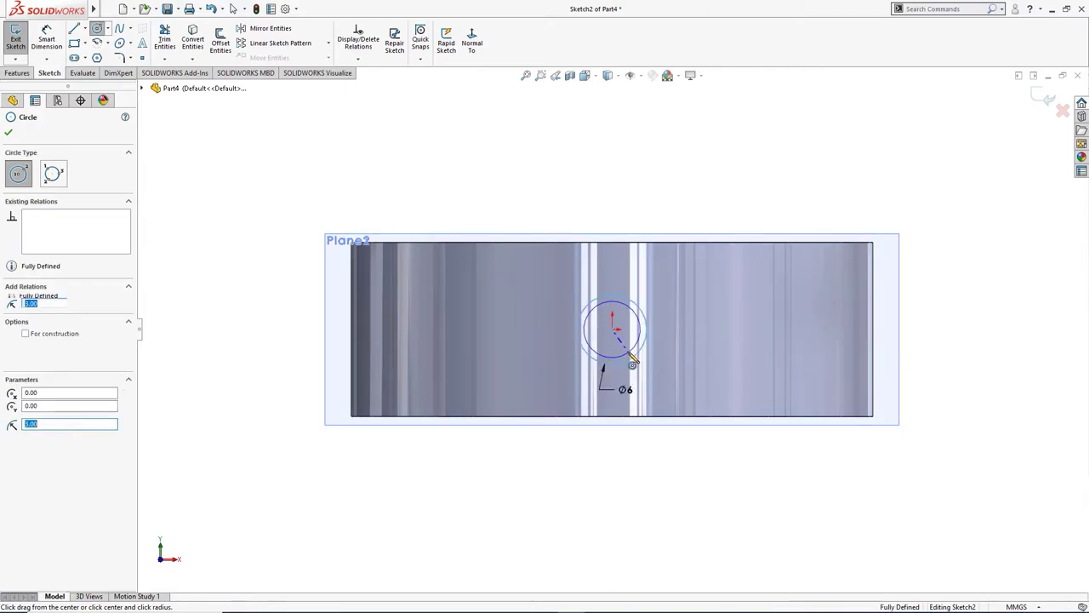
{"action": "key", "text": "Escape"}
{"action": "left_click", "coordinate": [707, 471]}
{"action": "key", "text": "z"}
{"action": "key", "text": "z"}
{"action": "key", "text": "z"}
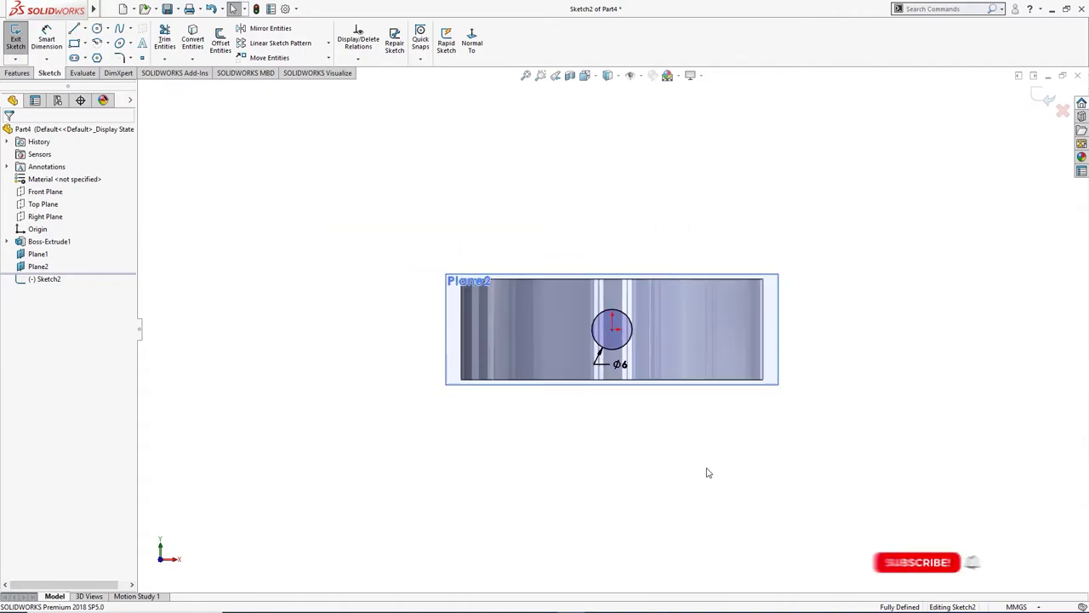
{"action": "left_click", "coordinate": [1048, 99]}
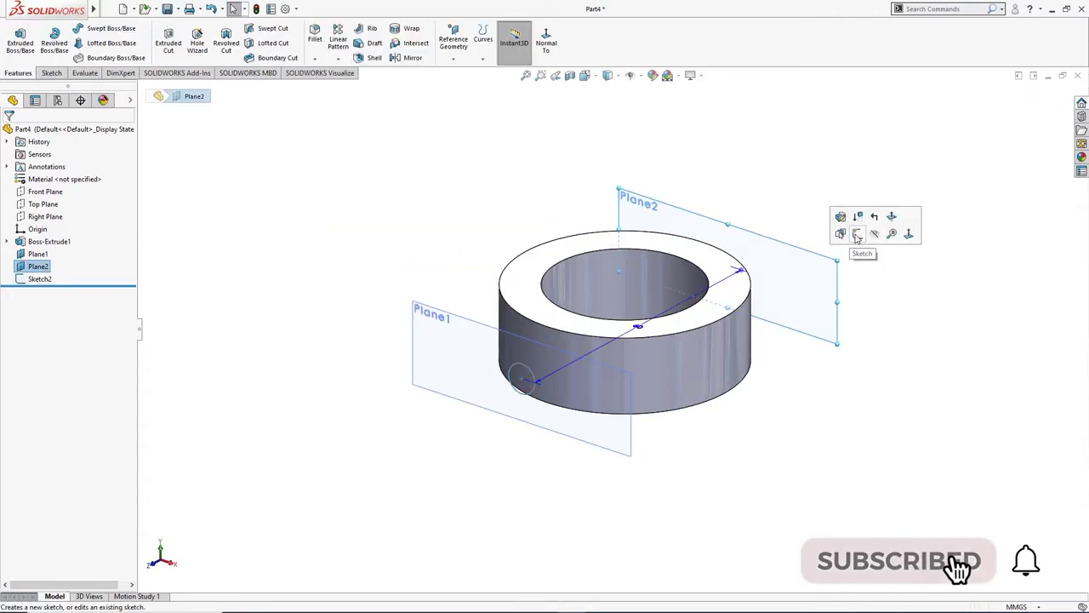
- Sketch a 4 mm diameter circle centred on the origin on Plane2 and exit the sketch
{"action": "left_click", "coordinate": [856, 234]}
{"action": "key", "text": "c"}
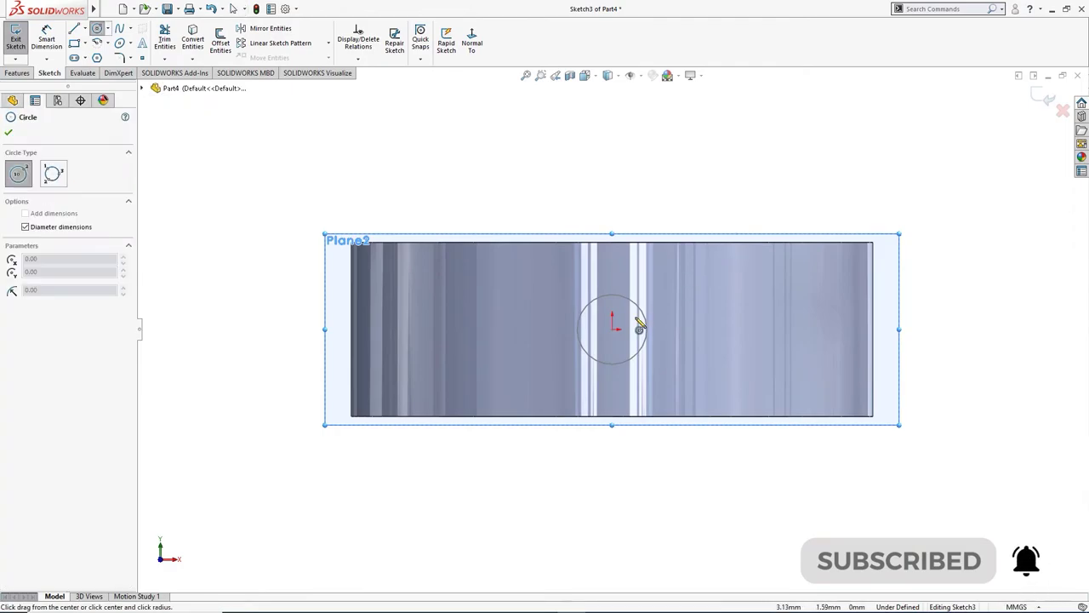
{"action": "left_click", "coordinate": [611, 329]}
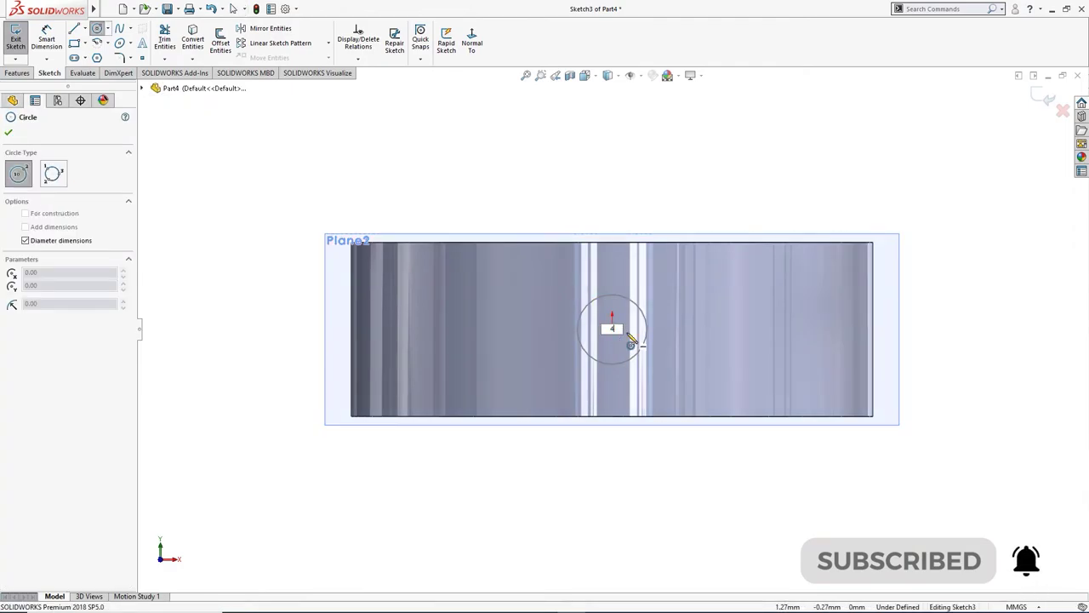
{"action": "left_click", "coordinate": [630, 340]}
{"action": "key", "text": "z"}
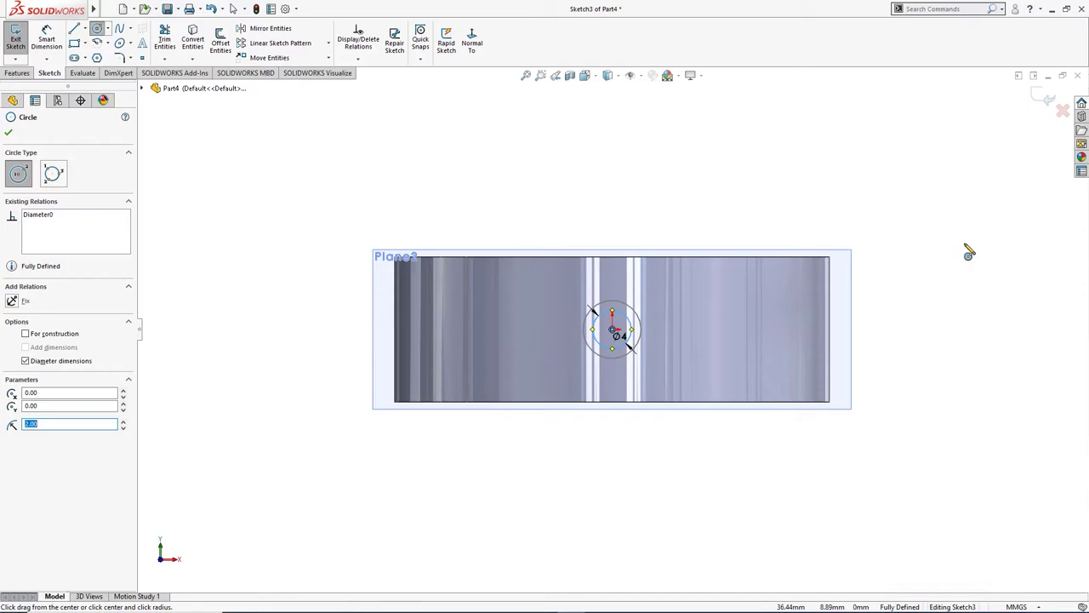
{"action": "key", "text": "Escape"}
{"action": "key", "text": "ctrl+7"}
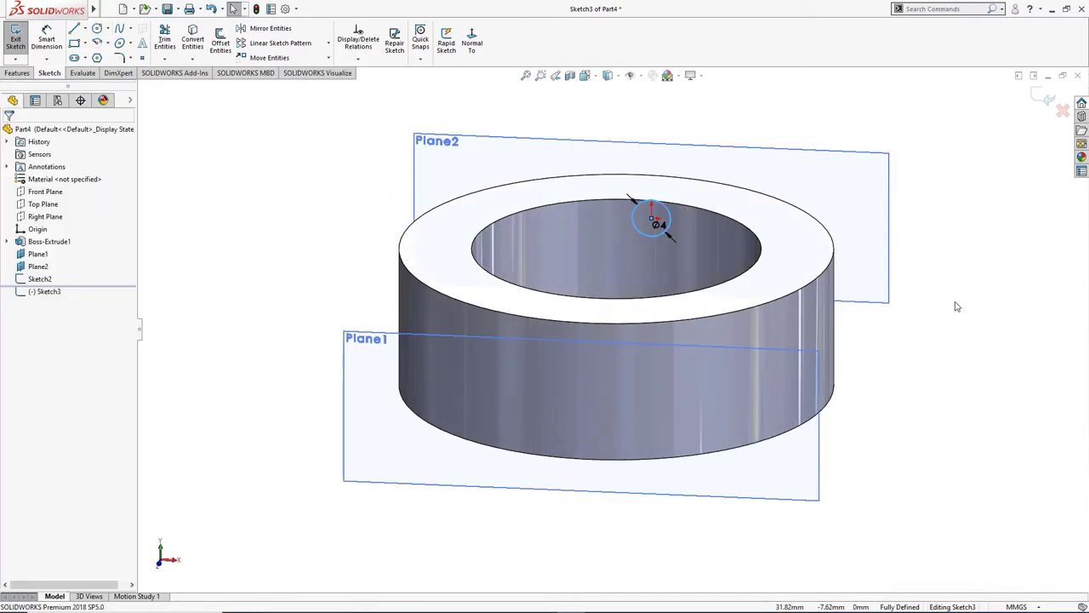
{"action": "left_click", "coordinate": [1049, 98]}
- Hide Plane2 and Plane1 so only the ring and the two circle sketches are displayed
{"action": "left_click", "coordinate": [883, 254]}
{"action": "right_click", "coordinate": [882, 252]}
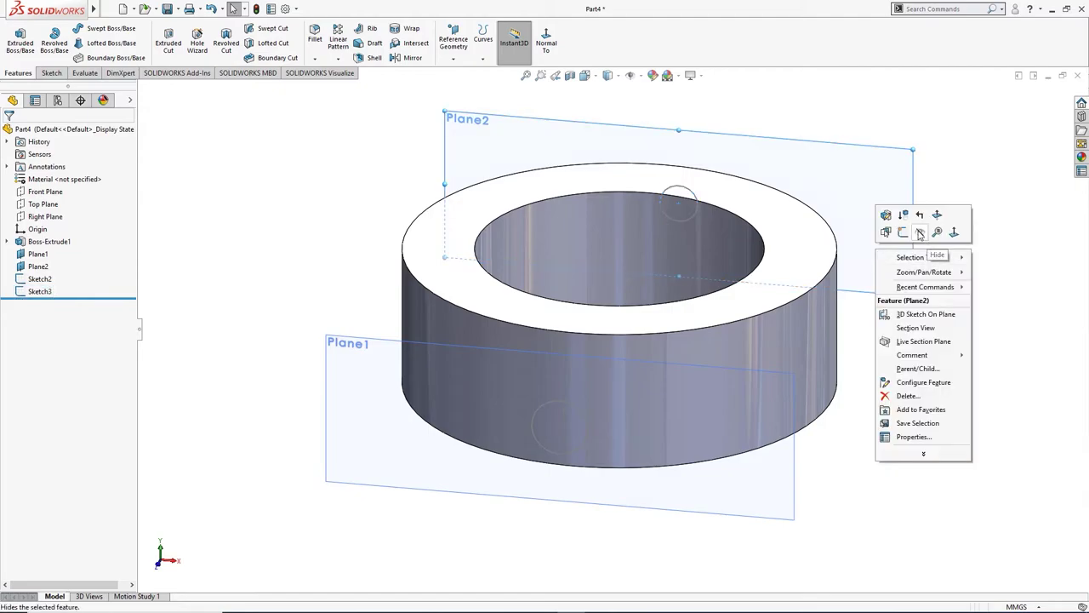
{"action": "left_click", "coordinate": [919, 232]}
{"action": "left_click", "coordinate": [798, 444]}
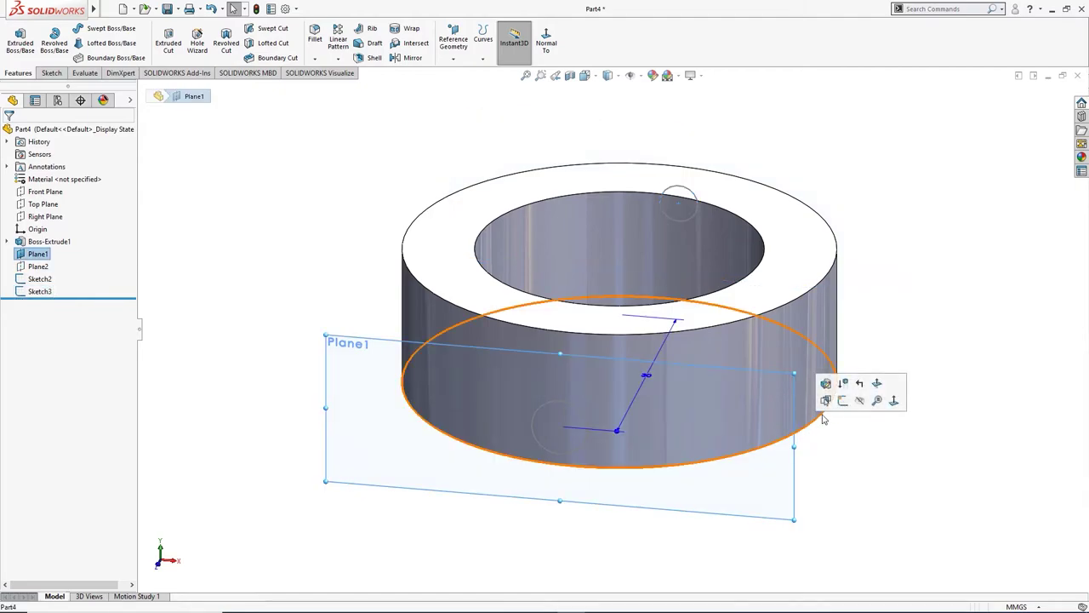
{"action": "left_click", "coordinate": [860, 400]}
{"action": "scroll", "coordinate": [824, 464], "scroll_direction": "up", "scroll_amount": 4}
{"action": "middle_click_drag", "start_coordinate": [802, 445], "coordinate": [774, 457]}
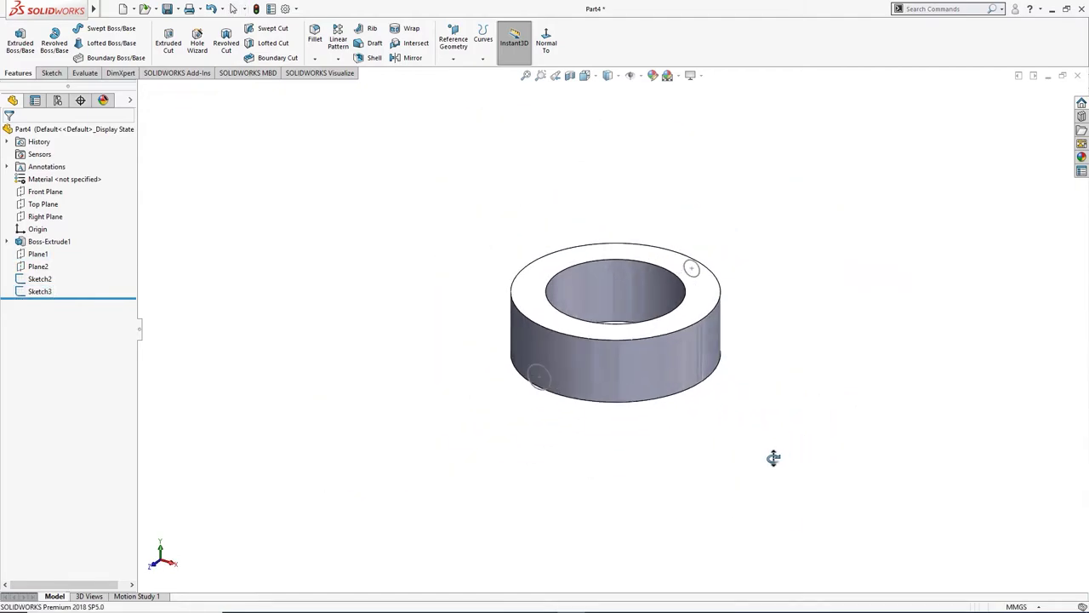
- Start a Lofted Boss/Base using the 6 mm circle and the 4 mm circle as its profiles
{"action": "left_click", "coordinate": [111, 43]}
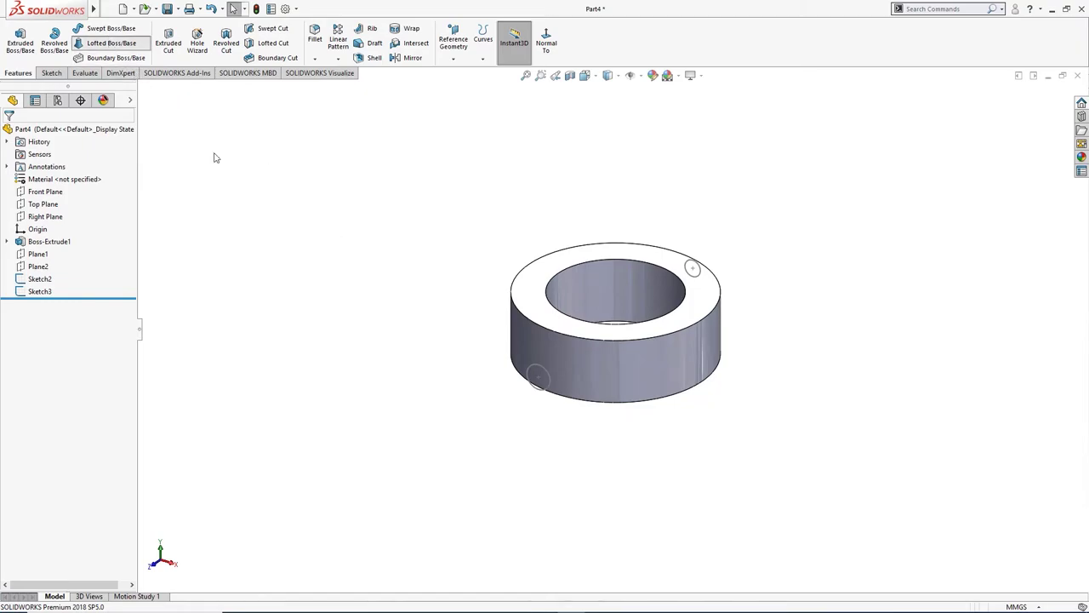
{"action": "left_click", "coordinate": [540, 394]}
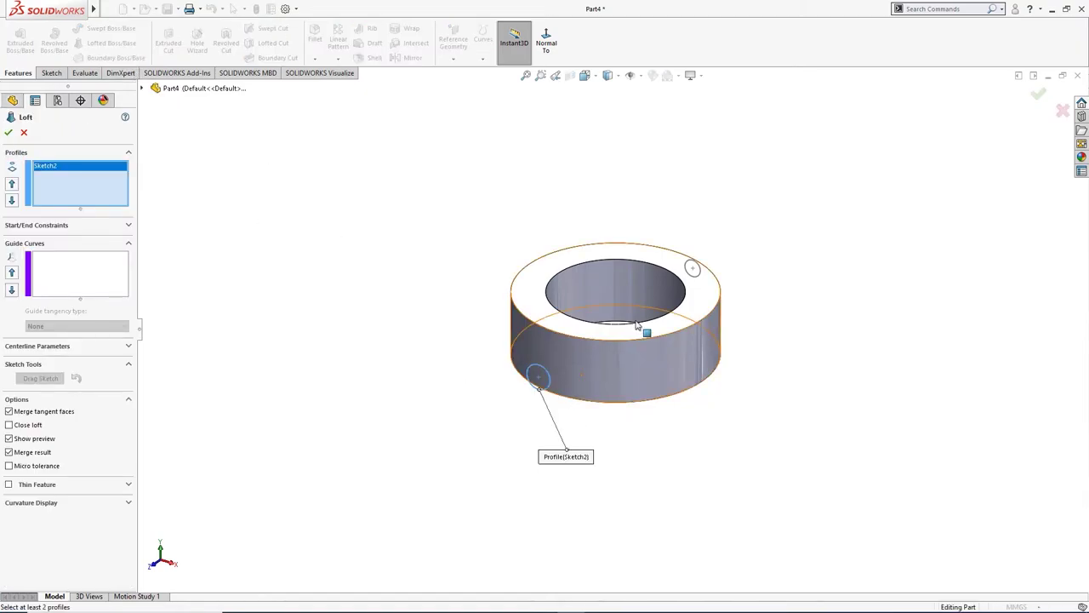
{"action": "left_click", "coordinate": [699, 273]}
{"action": "middle_click_drag", "start_coordinate": [477, 352], "coordinate": [483, 390]}
{"action": "left_click_drag", "start_coordinate": [497, 364], "coordinate": [503, 357]}
{"action": "middle_click_drag", "start_coordinate": [499, 406], "coordinate": [452, 345]}
{"action": "scroll", "coordinate": [491, 328], "scroll_direction": "down", "scroll_amount": 4}
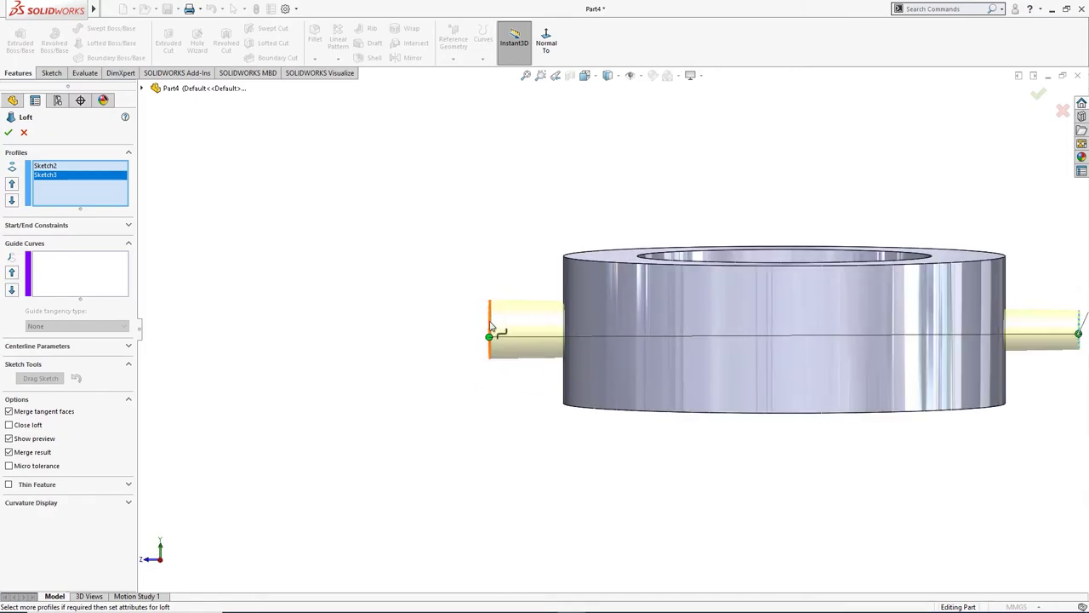
- Adjust the loft's connector points on the two circles to align them and remove the twist
{"action": "mouse_move", "coordinate": [490, 338]}
{"action": "left_mouse_down"}
{"action": "mouse_move", "coordinate": [489, 323]}
{"action": "mouse_move", "coordinate": [491, 334]}
{"action": "left_mouse_up"}
{"action": "scroll", "coordinate": [483, 400], "scroll_direction": "up", "scroll_amount": 5}
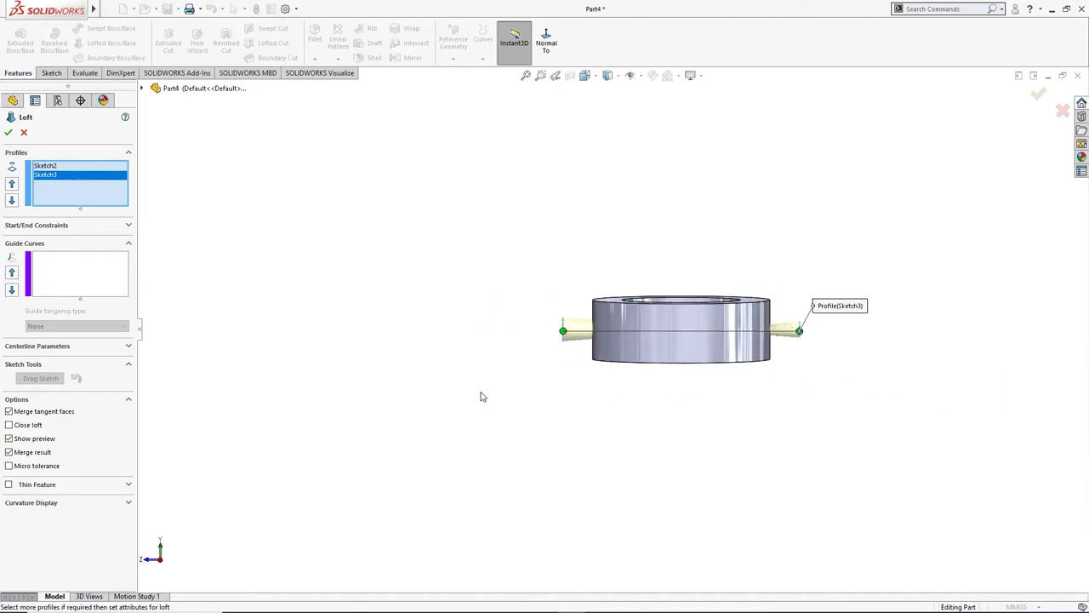
{"action": "middle_click_drag", "start_coordinate": [482, 394], "coordinate": [511, 457]}
{"action": "scroll", "coordinate": [880, 269], "scroll_direction": "down", "scroll_amount": 4}
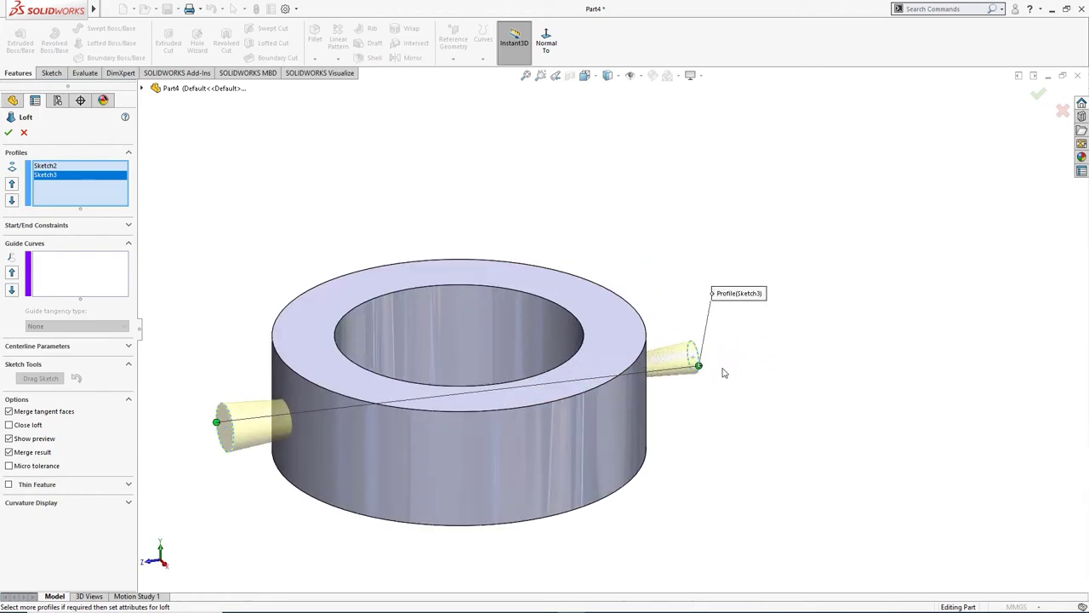
{"action": "left_click_drag", "start_coordinate": [707, 375], "coordinate": [691, 341]}
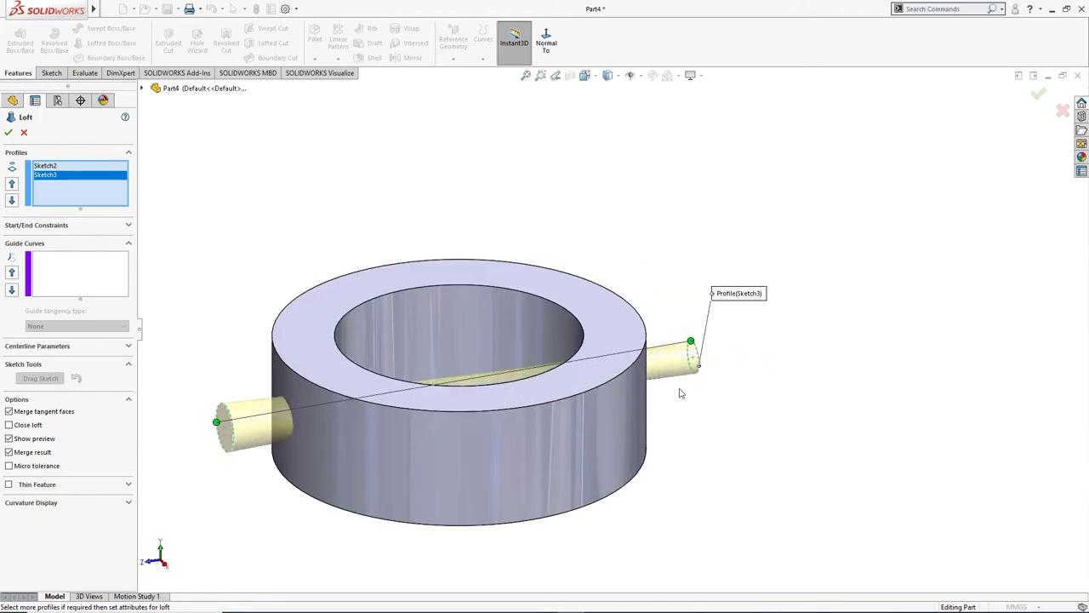
{"action": "scroll", "coordinate": [383, 410], "scroll_direction": "up", "scroll_amount": 3}
{"action": "middle_click_drag", "start_coordinate": [372, 400], "coordinate": [523, 407]}
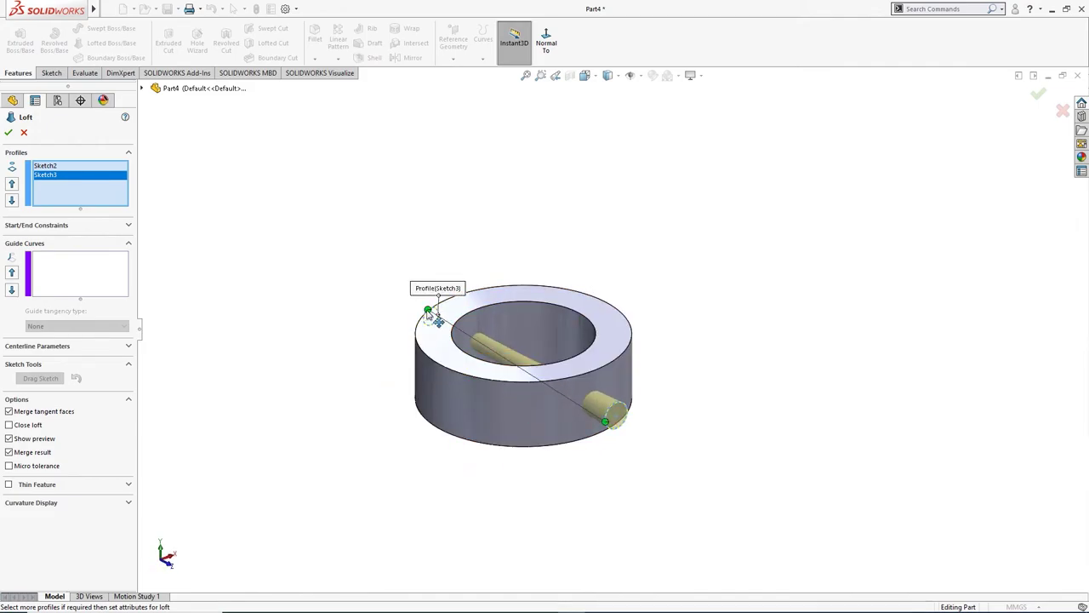
{"action": "left_click_drag", "start_coordinate": [429, 313], "coordinate": [425, 324]}
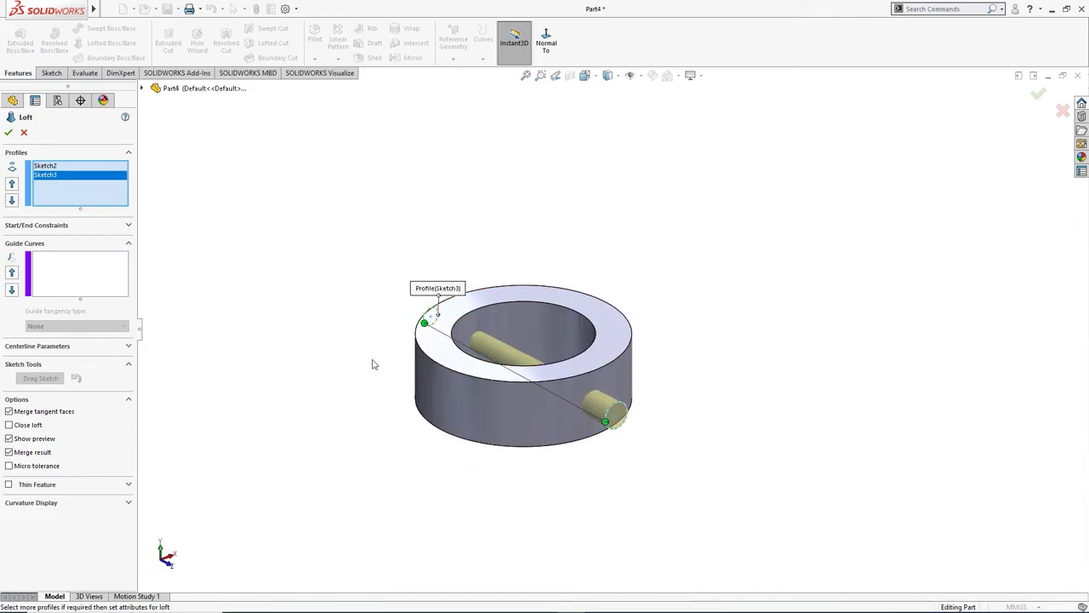
- Turn off Merge result and create the tapered loft as a body separate from the ring
{"action": "middle_click_drag", "start_coordinate": [372, 365], "coordinate": [243, 338]}
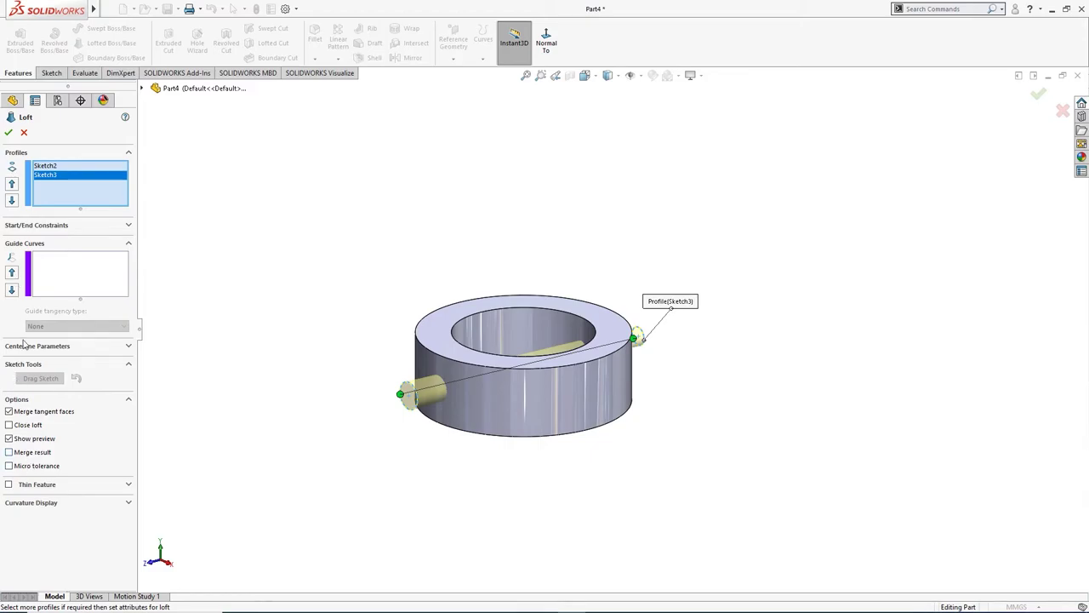
{"action": "left_click", "coordinate": [8, 133]}
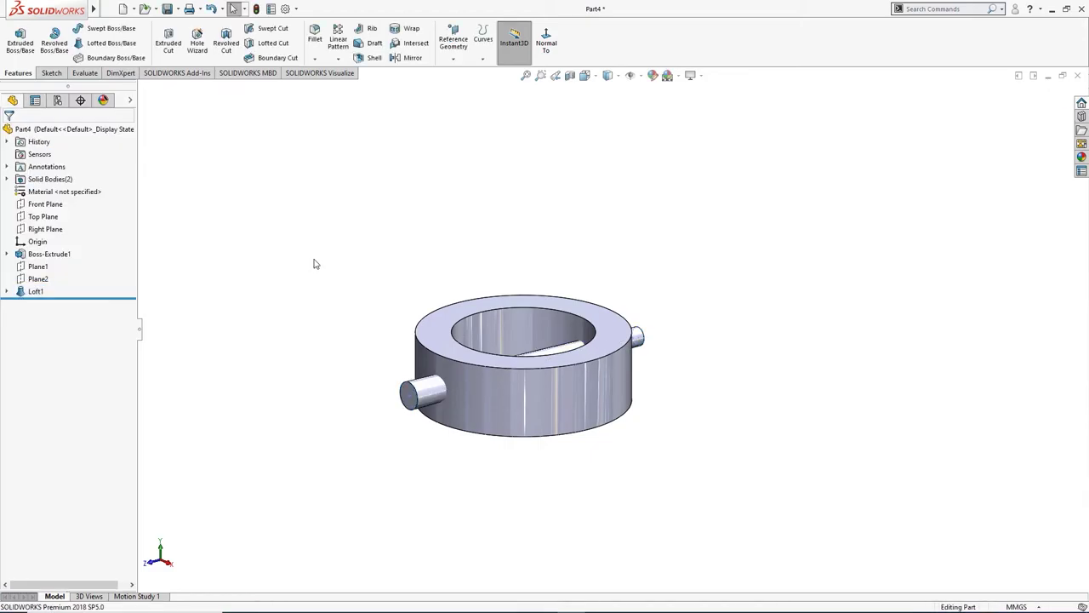
{"action": "middle_click_drag", "start_coordinate": [316, 260], "coordinate": [317, 275]}
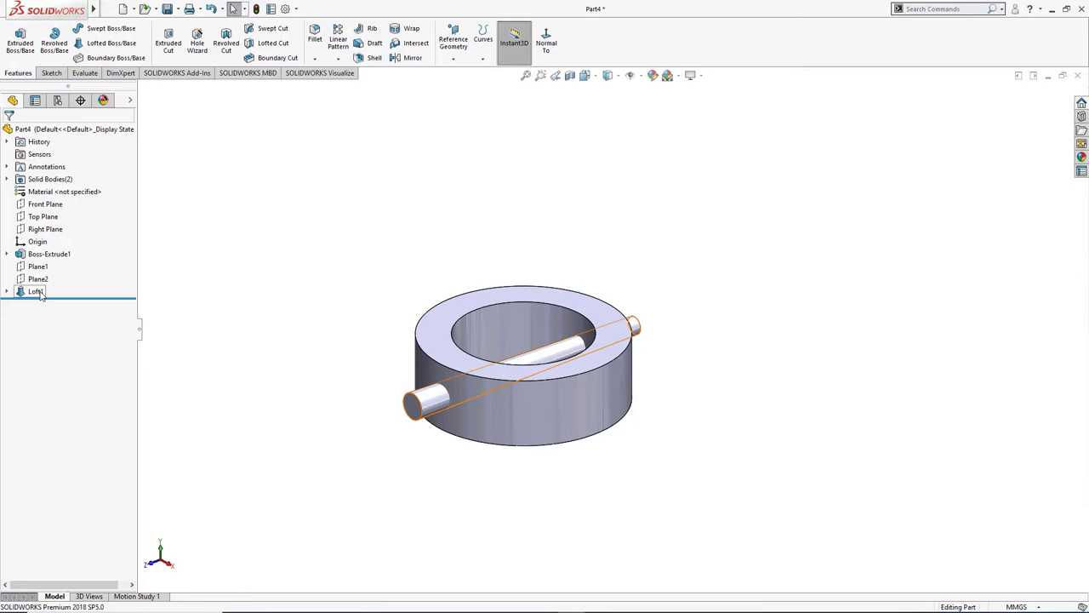
- Start a Combine of the ring and loft bodies with the Subtract operation and request a preview
{"action": "left_click", "coordinate": [7, 180]}
{"action": "left_click", "coordinate": [48, 204]}
{"action": "left_click", "coordinate": [60, 191], "text": "ctrl"}
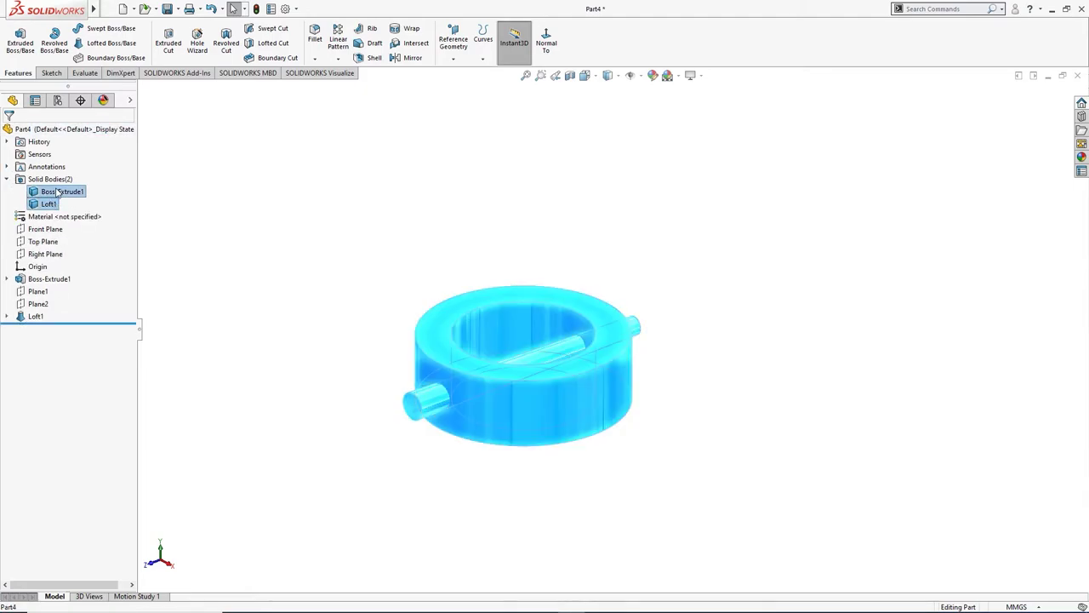
{"action": "right_click", "coordinate": [58, 191]}
{"action": "left_click", "coordinate": [90, 266]}
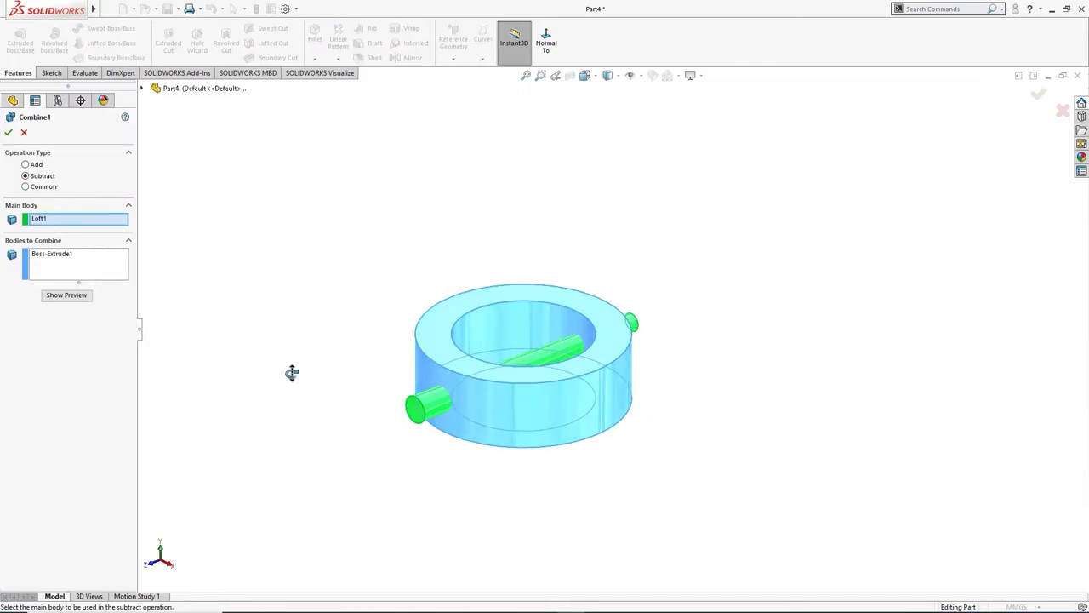
{"action": "left_click", "coordinate": [61, 295]}
{"action": "left_click", "coordinate": [61, 295]}
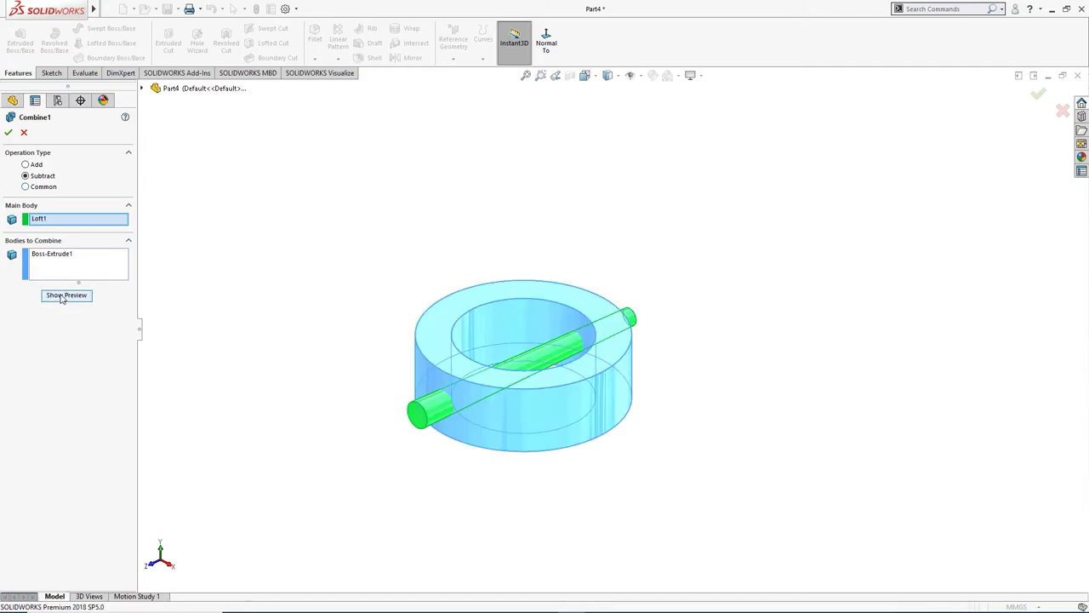
- Remove the loft from Main Body and the ring from Bodies to Combine
{"action": "left_click", "coordinate": [59, 223]}
{"action": "right_click", "coordinate": [59, 223]}
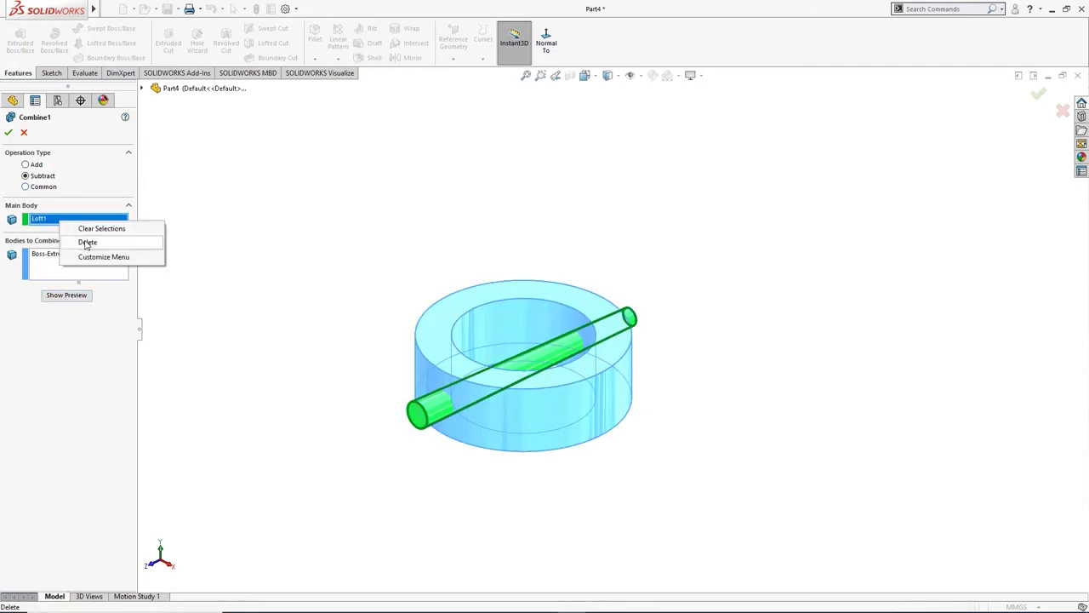
{"action": "left_click", "coordinate": [86, 242]}
{"action": "left_click", "coordinate": [64, 254]}
{"action": "right_click", "coordinate": [63, 255]}
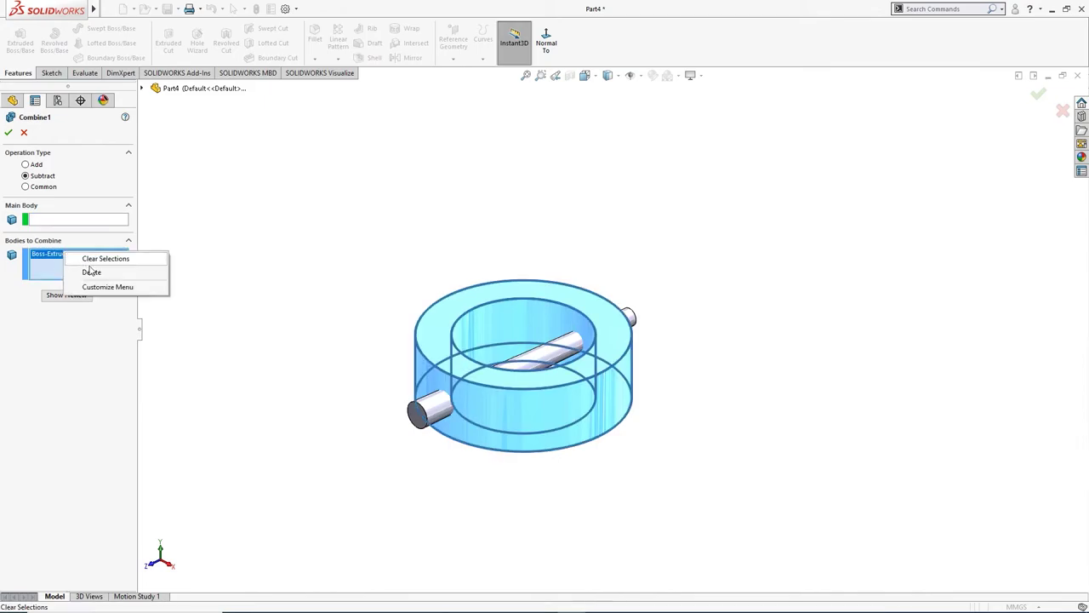
{"action": "left_click", "coordinate": [86, 270]}
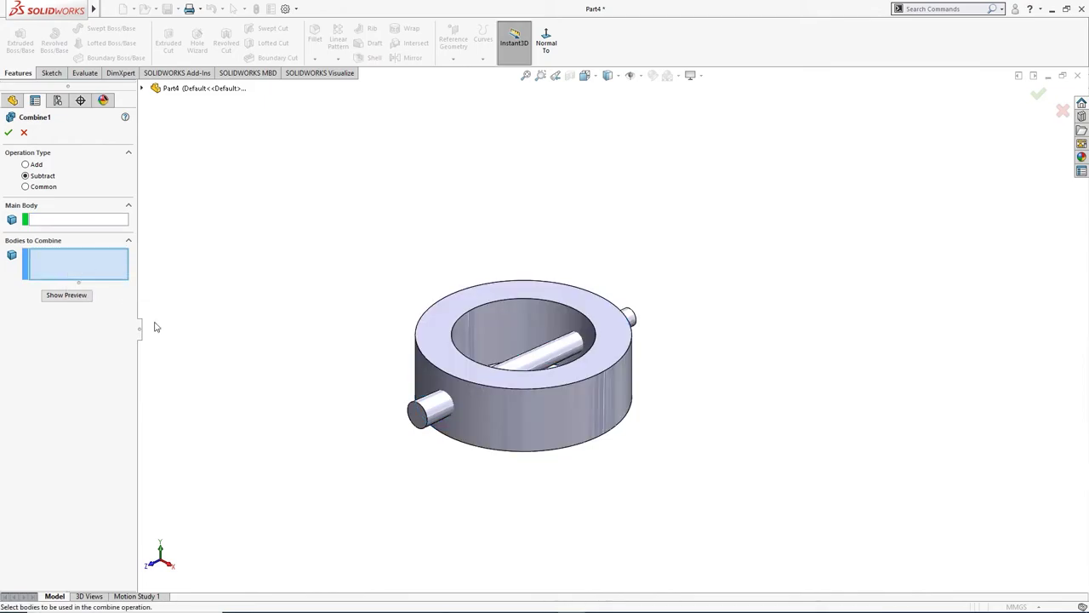
- Subtract the loft body from the ring as the main body, previewing the cut before applying it
{"action": "left_click", "coordinate": [429, 421]}
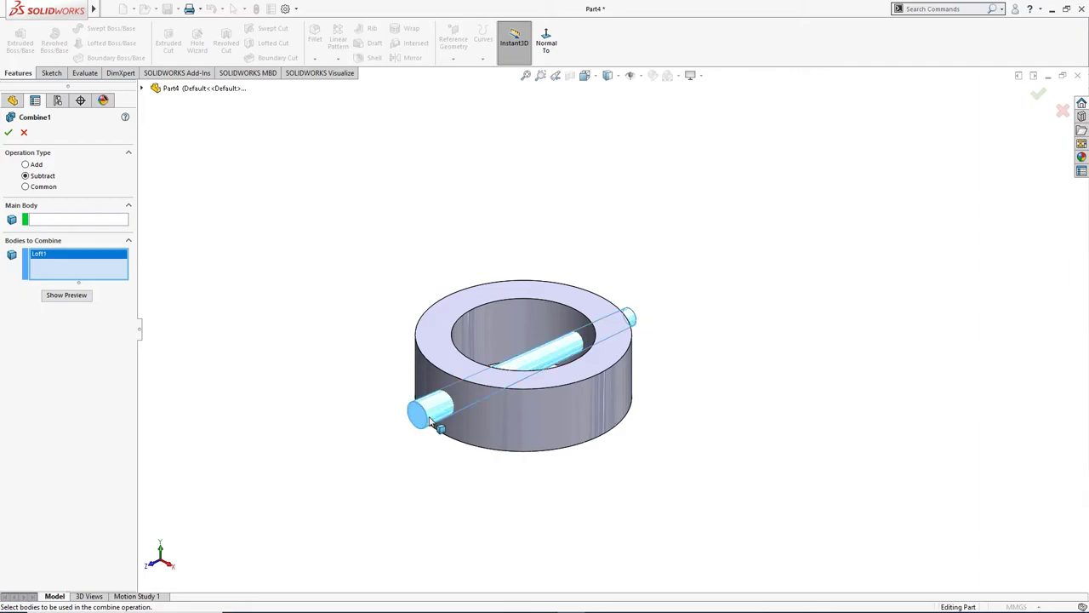
{"action": "left_click", "coordinate": [85, 224]}
{"action": "left_click", "coordinate": [509, 430]}
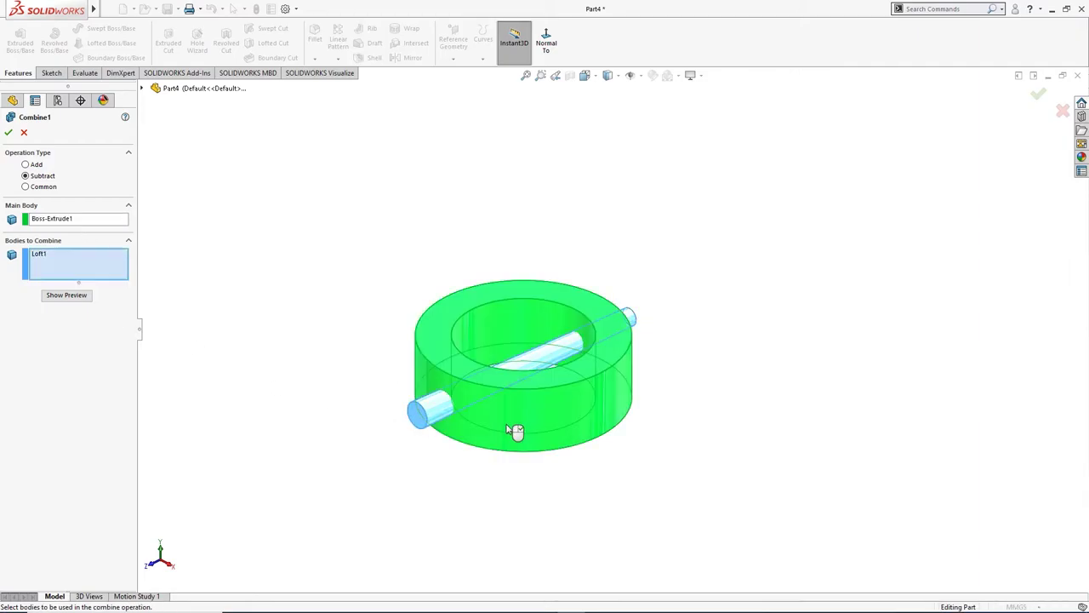
{"action": "middle_click_drag", "start_coordinate": [298, 430], "coordinate": [289, 417]}
{"action": "left_click", "coordinate": [68, 295]}
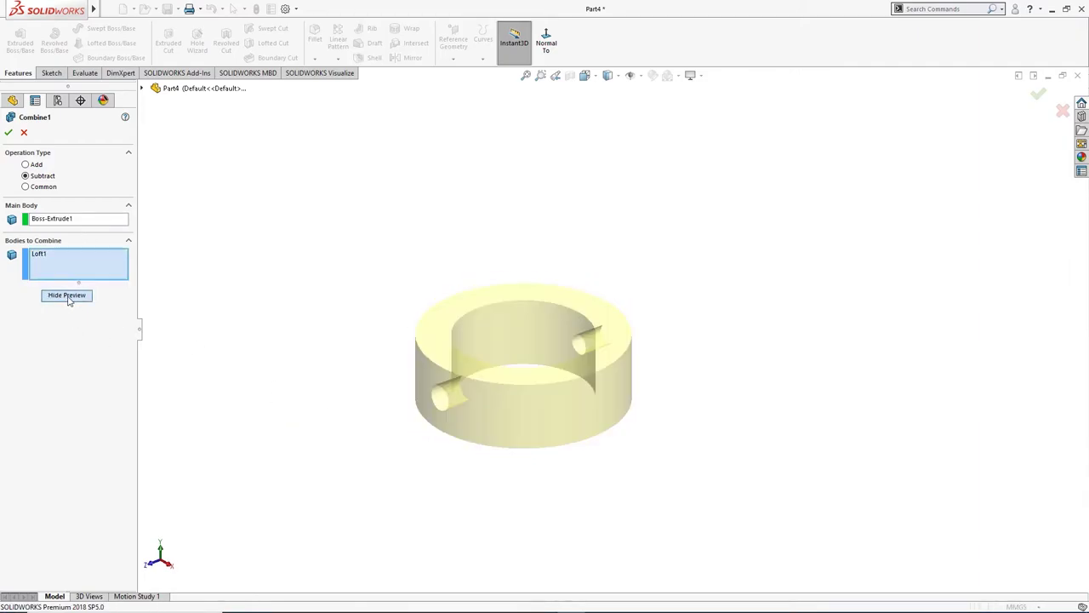
{"action": "middle_click_drag", "start_coordinate": [233, 385], "coordinate": [252, 375]}
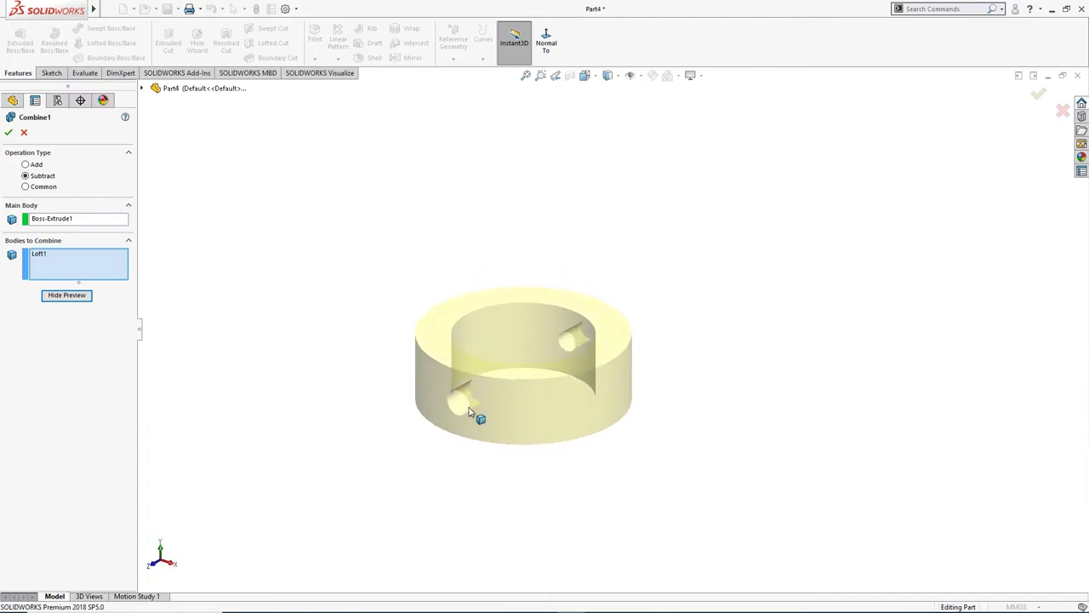
{"action": "left_click", "coordinate": [10, 131]}
{"action": "middle_click_drag", "start_coordinate": [278, 276], "coordinate": [262, 324]}
{"action": "scroll", "coordinate": [424, 402], "scroll_direction": "down", "scroll_amount": 2}
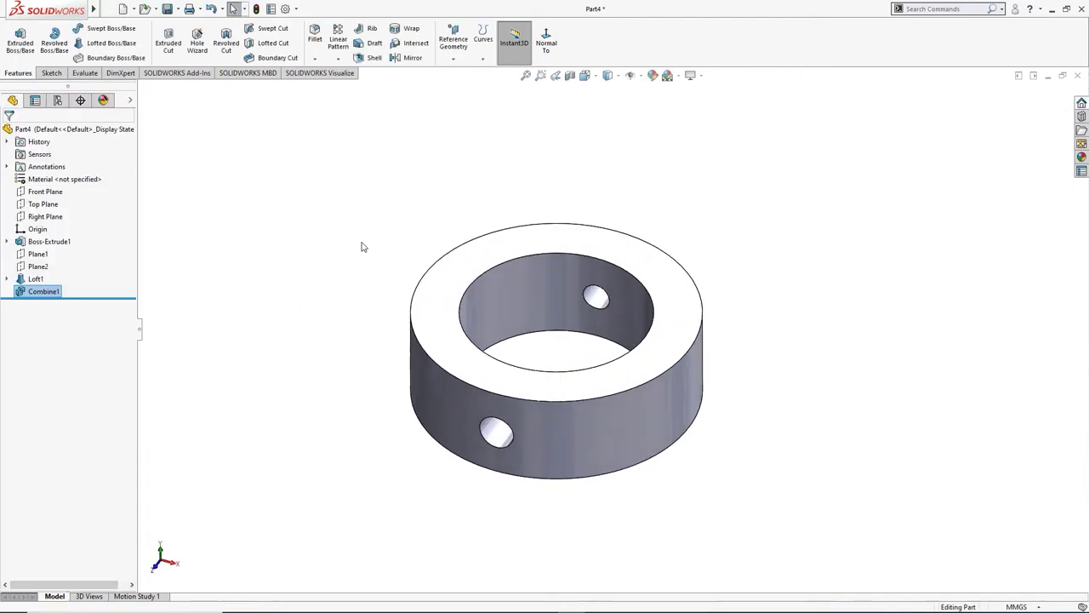
{"action": "key", "text": "ctrl+7"}
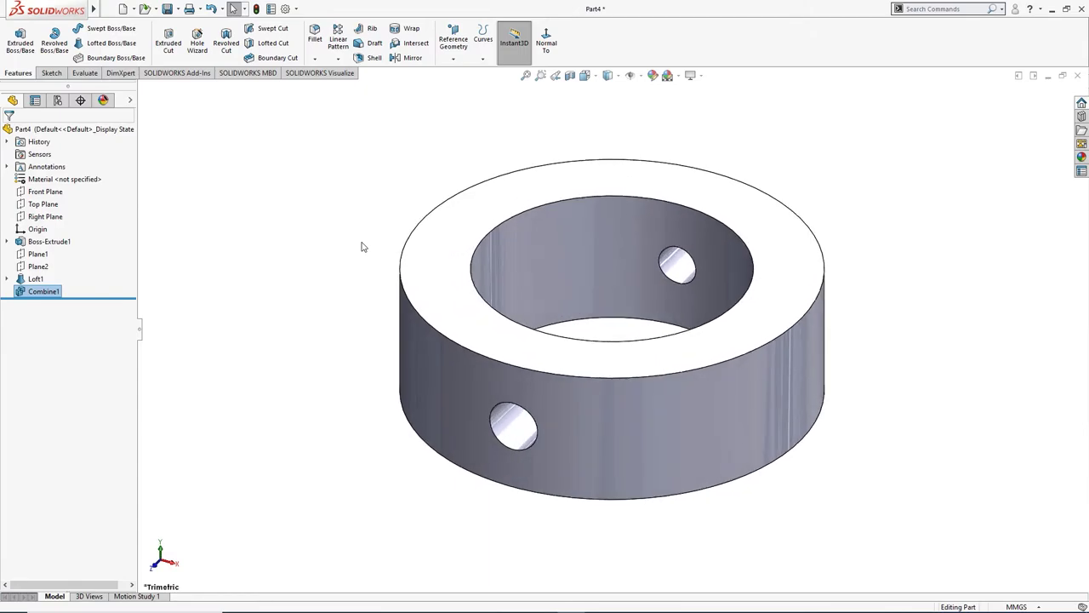
- Chamfer the edges of the ring's inner and outer cylindrical faces with a distance of 0.5 mm at 45 degrees
{"action": "left_click", "coordinate": [539, 285]}
{"action": "left_click", "coordinate": [658, 249]}
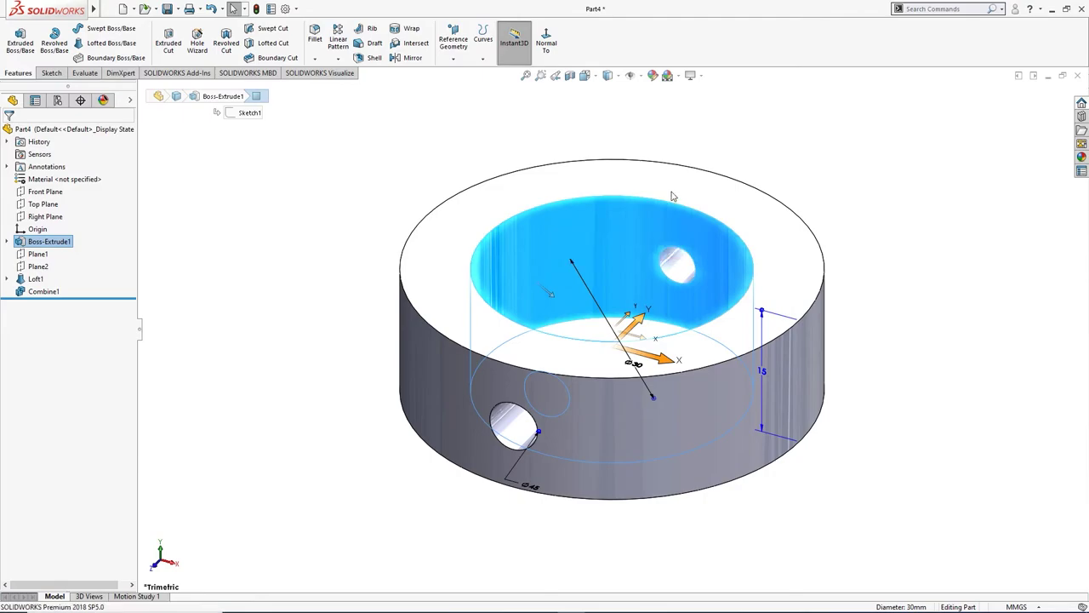
{"action": "left_click", "coordinate": [655, 435]}
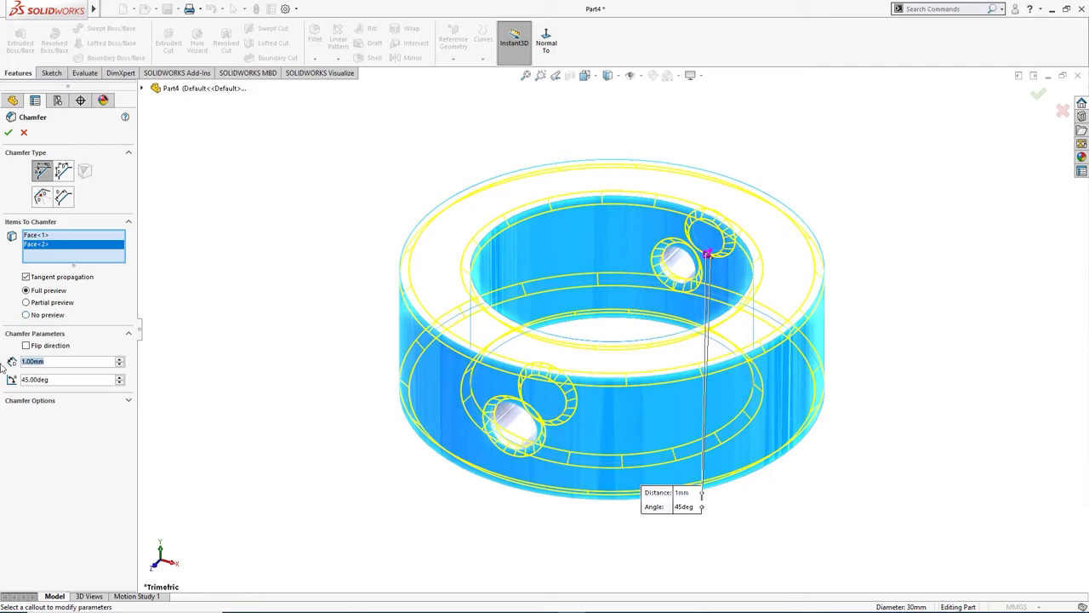
{"action": "type", "text": "0.5"}
{"action": "key", "text": "Return"}
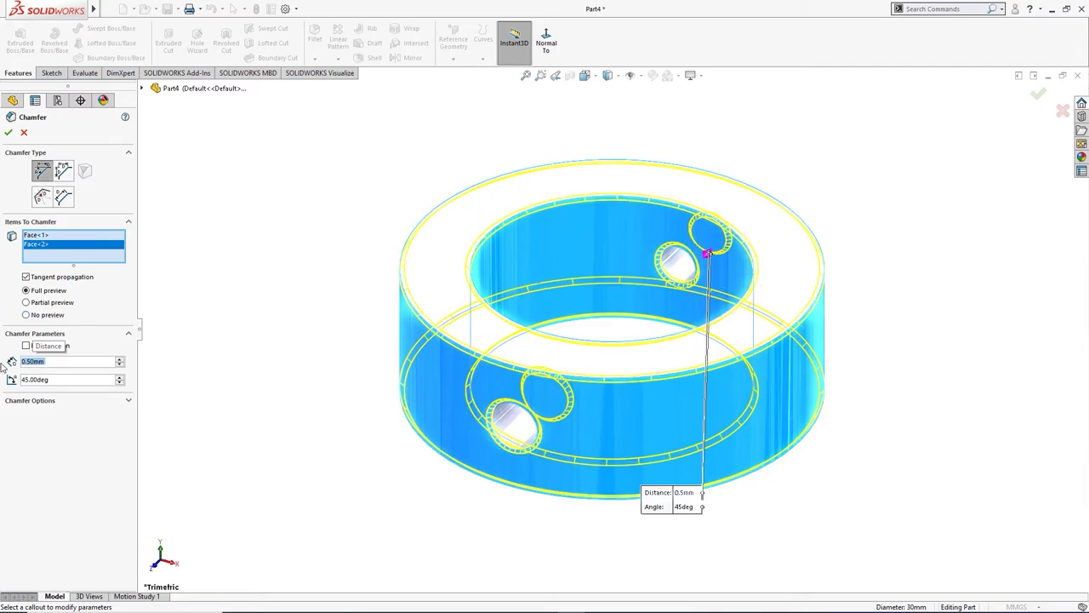
{"action": "left_click", "coordinate": [8, 132]}
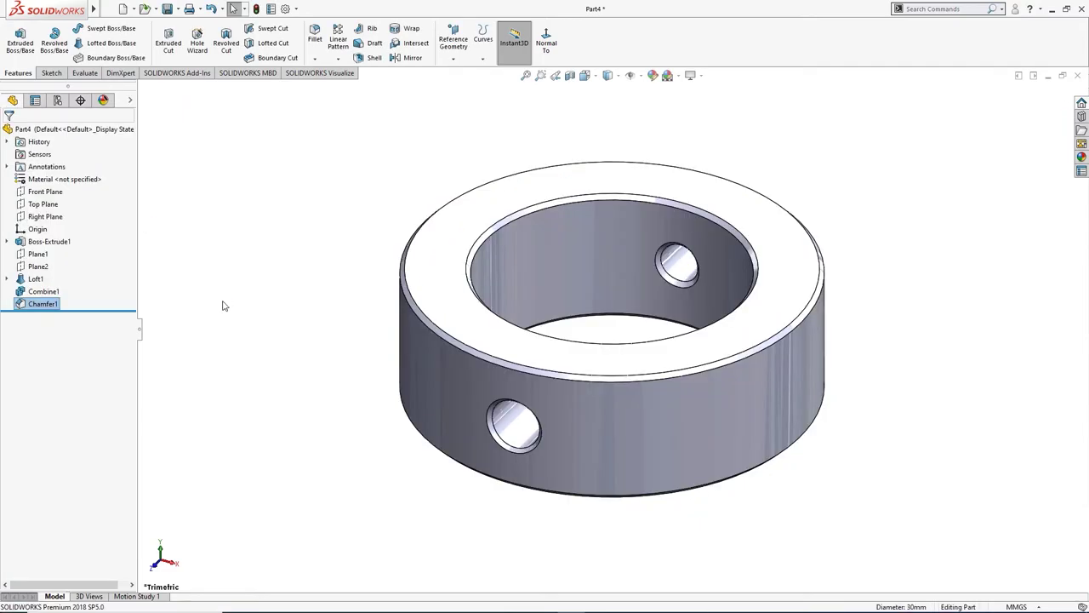
{"action": "mouse_move", "coordinate": [224, 304]}
{"action": "middle_mouse_down"}
{"action": "mouse_move", "coordinate": [328, 348]}
{"action": "mouse_move", "coordinate": [239, 303]}
{"action": "middle_mouse_up"}
{"action": "key", "text": "ctrl+7"}
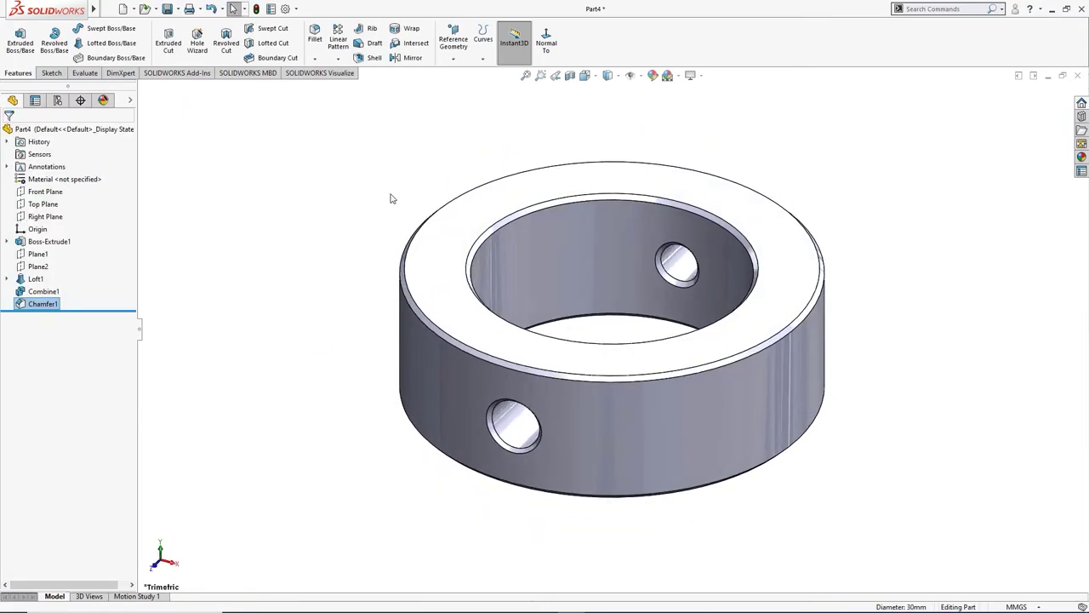
- Assign Plain Carbon Steel as the material of the collar ring
{"action": "right_click", "coordinate": [102, 180]}
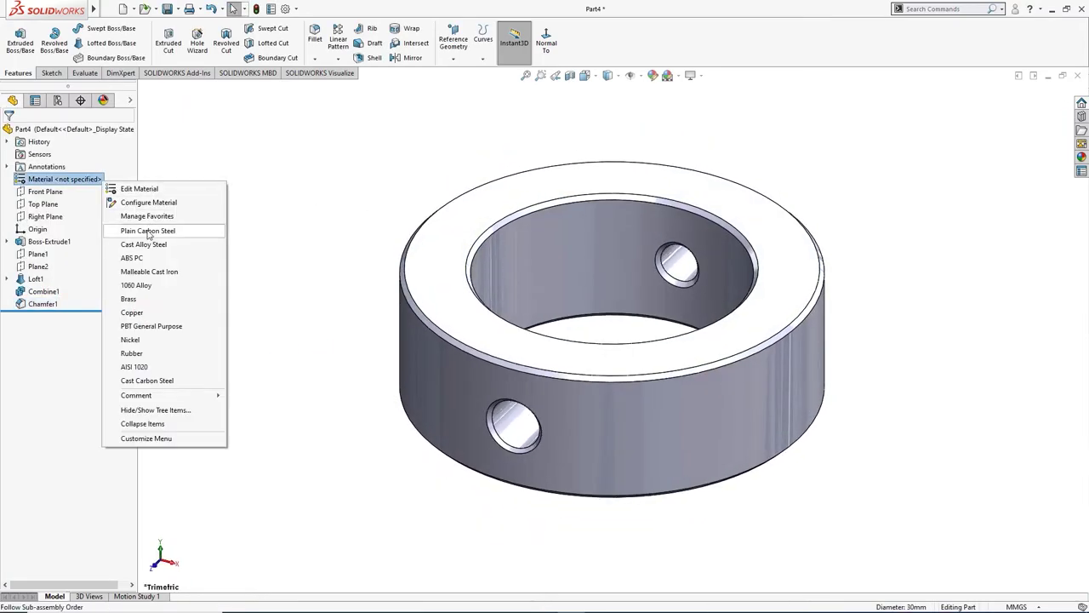
{"action": "left_click", "coordinate": [202, 229]}
{"action": "middle_click_drag", "start_coordinate": [202, 229], "coordinate": [333, 170]}
{"action": "key", "text": "ctrl+7"}
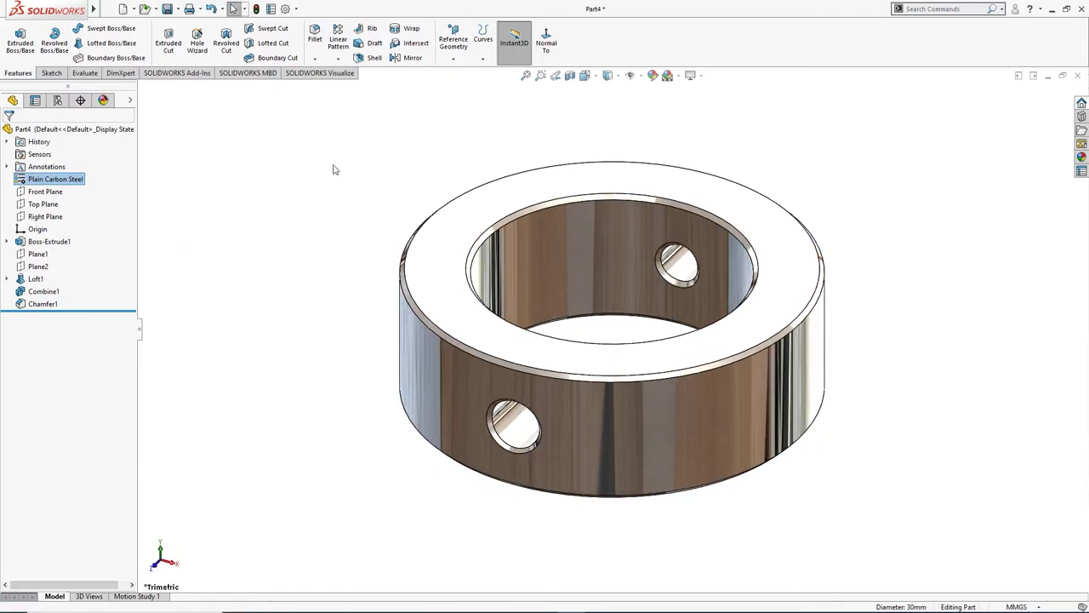
- Save the ring part to the Desktop as Collar and close it
{"action": "mouse_move", "coordinate": [332, 169]}
{"action": "middle_mouse_down"}
{"action": "mouse_move", "coordinate": [469, 199]}
{"action": "mouse_move", "coordinate": [357, 182]}
{"action": "mouse_move", "coordinate": [236, 250]}
{"action": "mouse_move", "coordinate": [345, 183]}
{"action": "middle_mouse_up"}
{"action": "key", "text": "ctrl+shift+z"}
{"action": "key", "text": "ctrl+s"}
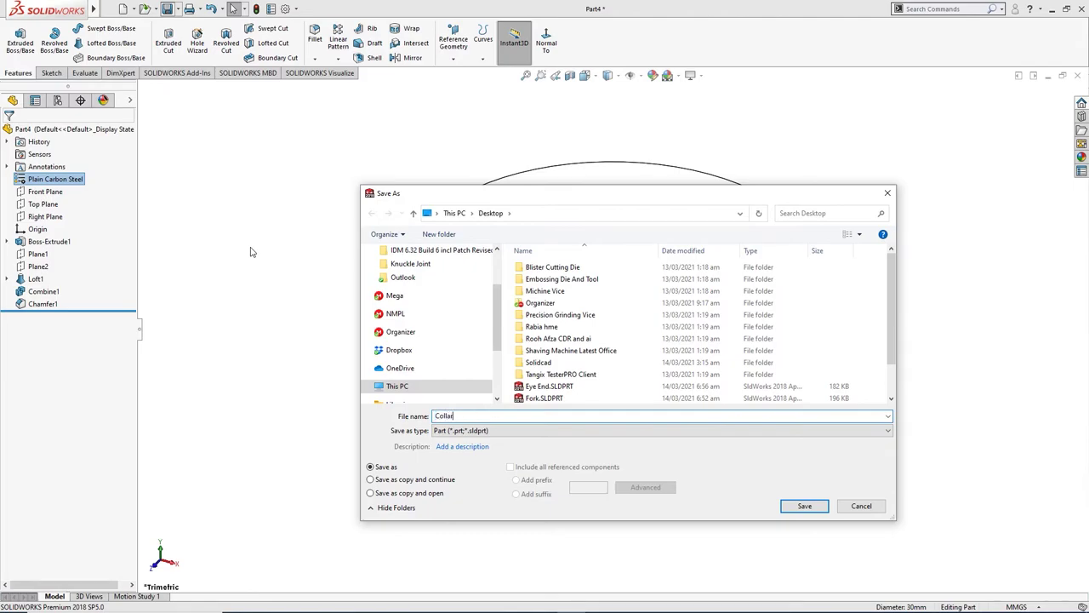
{"action": "left_click", "coordinate": [804, 507]}
{"action": "left_click", "coordinate": [804, 507]}
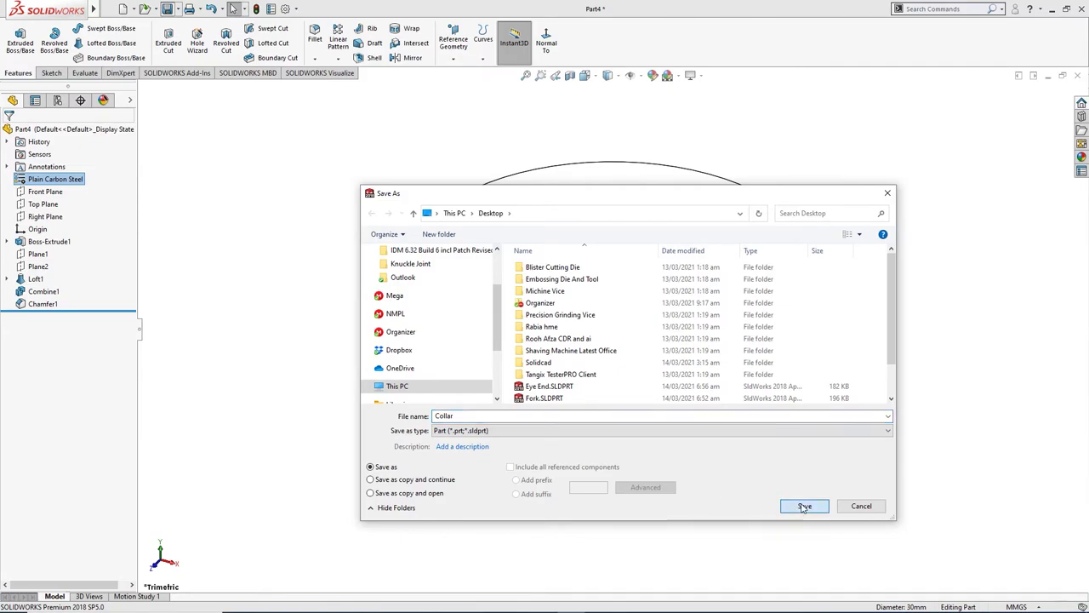
{"action": "middle_click_drag", "start_coordinate": [765, 515], "coordinate": [1052, 110]}
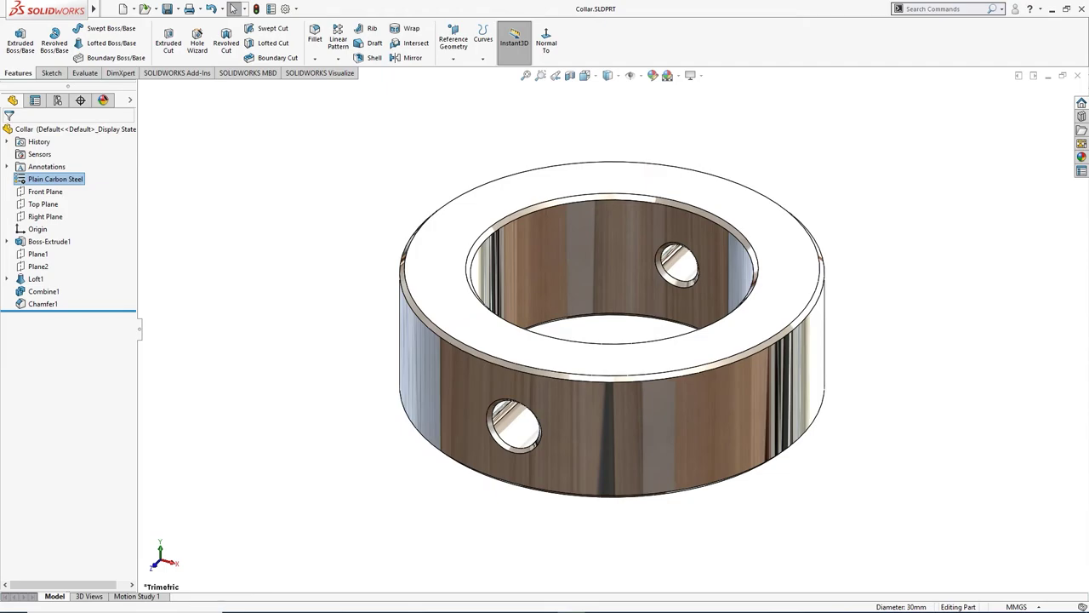
{"action": "left_click", "coordinate": [1079, 78]}
- Create a new part document and start a sketch on the Front Plane
{"action": "left_click", "coordinate": [126, 12]}
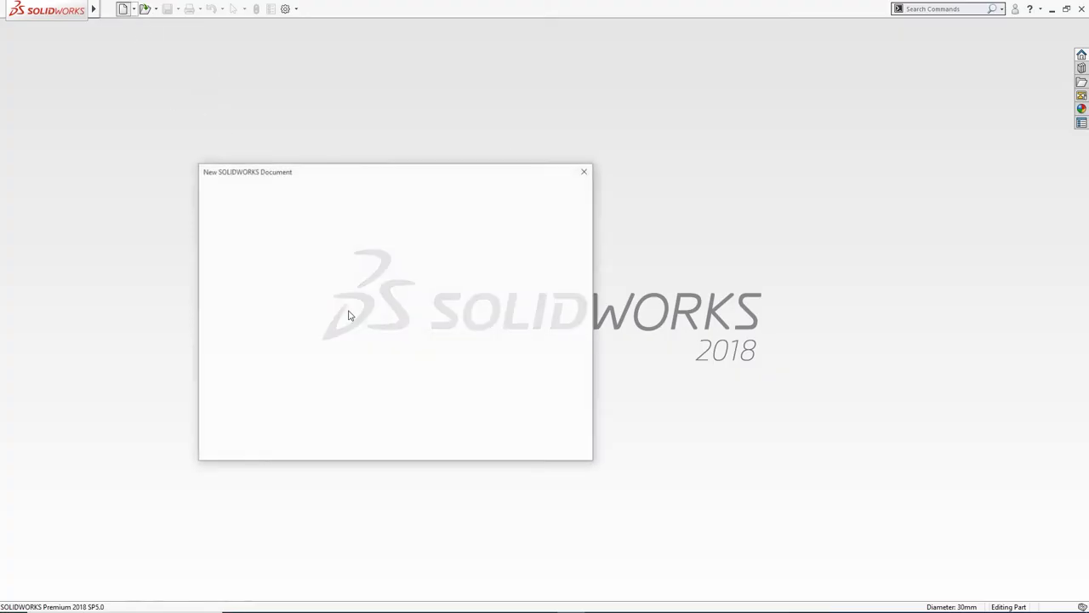
{"action": "left_click", "coordinate": [359, 223]}
{"action": "left_click", "coordinate": [451, 439]}
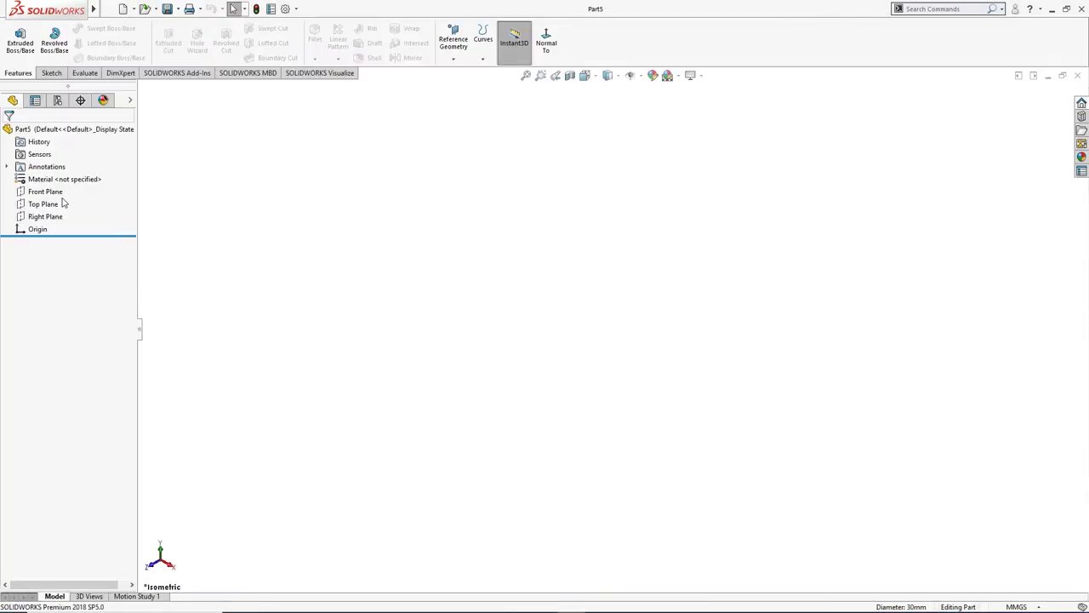
{"action": "left_click", "coordinate": [45, 192]}
{"action": "left_click", "coordinate": [82, 179]}
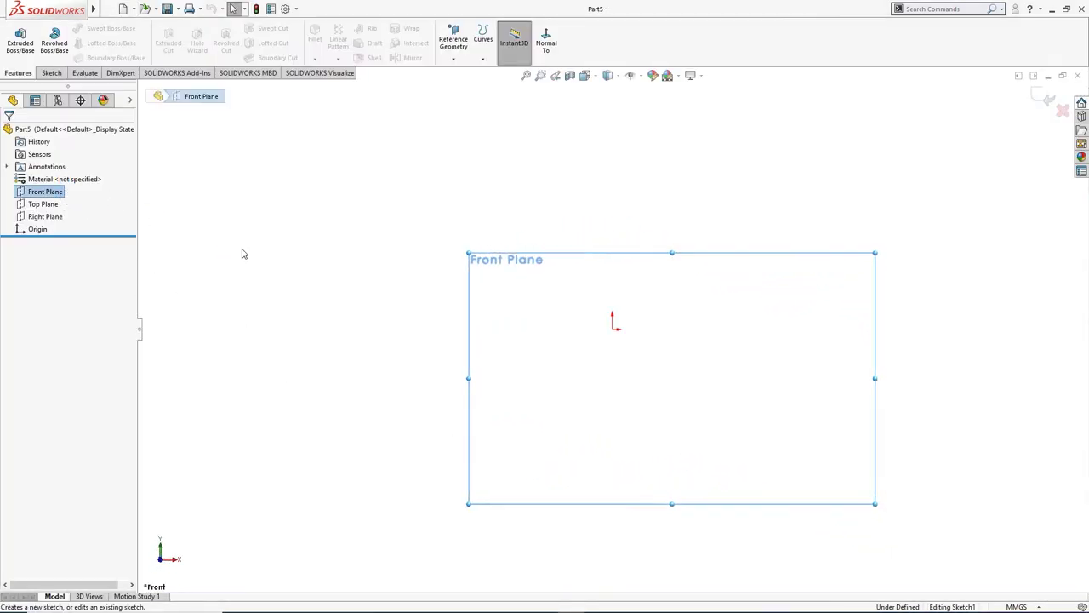
- Sketch a horizontal construction line about 80 mm long from the origin along the positive X direction
{"action": "mouse_move", "coordinate": [260, 250]}
{"action": "right_mouse_down"}
{"action": "mouse_move", "coordinate": [284, 243]}
{"action": "mouse_move", "coordinate": [316, 189]}
{"action": "right_mouse_up"}
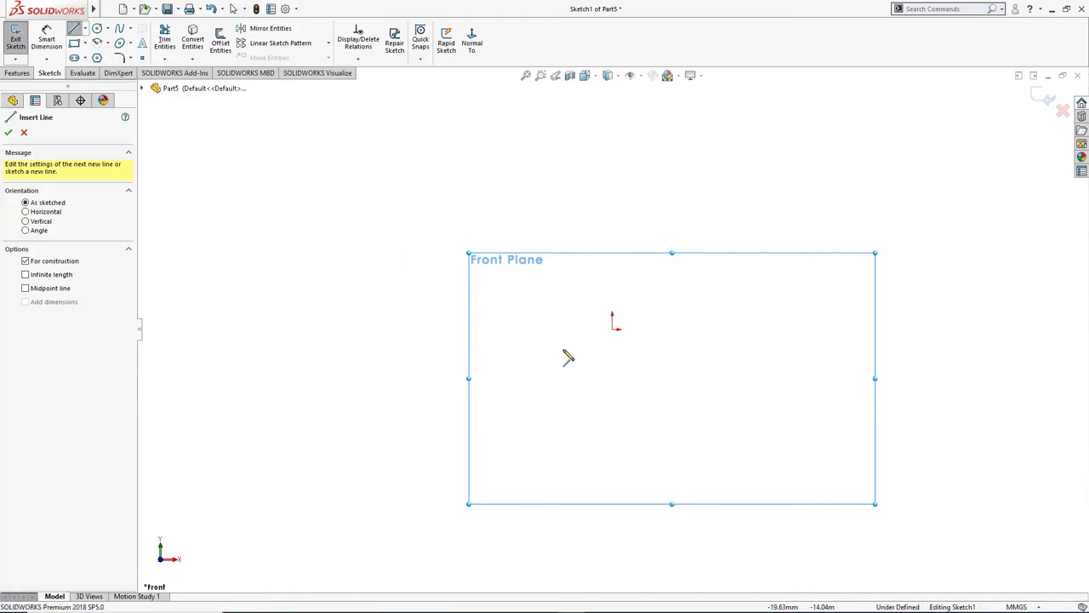
{"action": "left_click", "coordinate": [613, 329]}
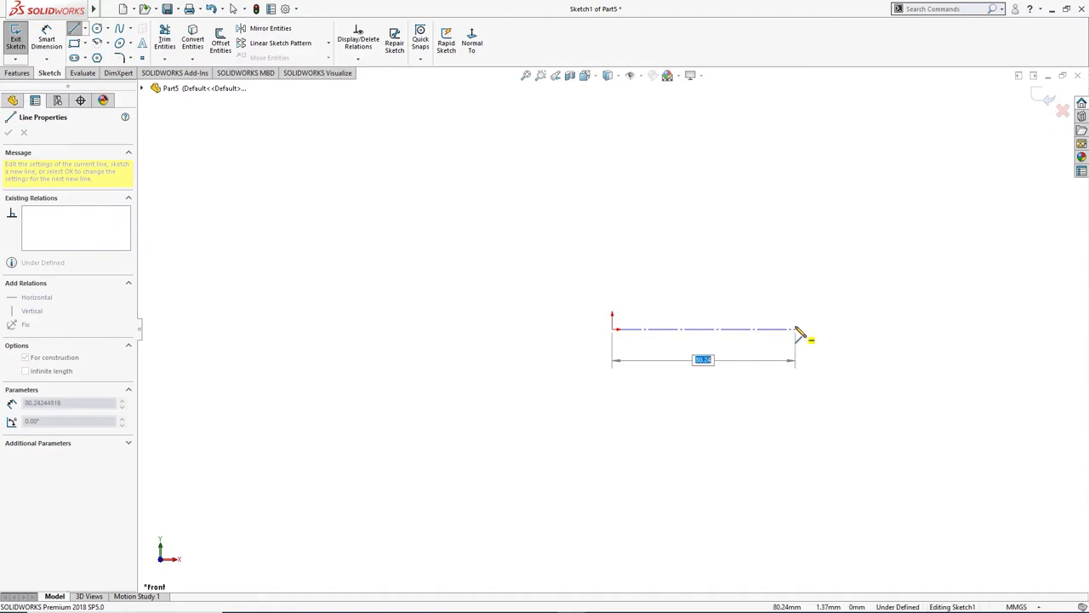
{"action": "left_click", "coordinate": [795, 330]}
{"action": "key", "text": "Escape"}
- Sketch a closed tapered profile above the centerline, about 71 mm long and 12 mm high at the origin, with its base on the centerline
{"action": "right_click_drag", "start_coordinate": [678, 230], "coordinate": [652, 271]}
{"action": "left_click", "coordinate": [613, 329]}
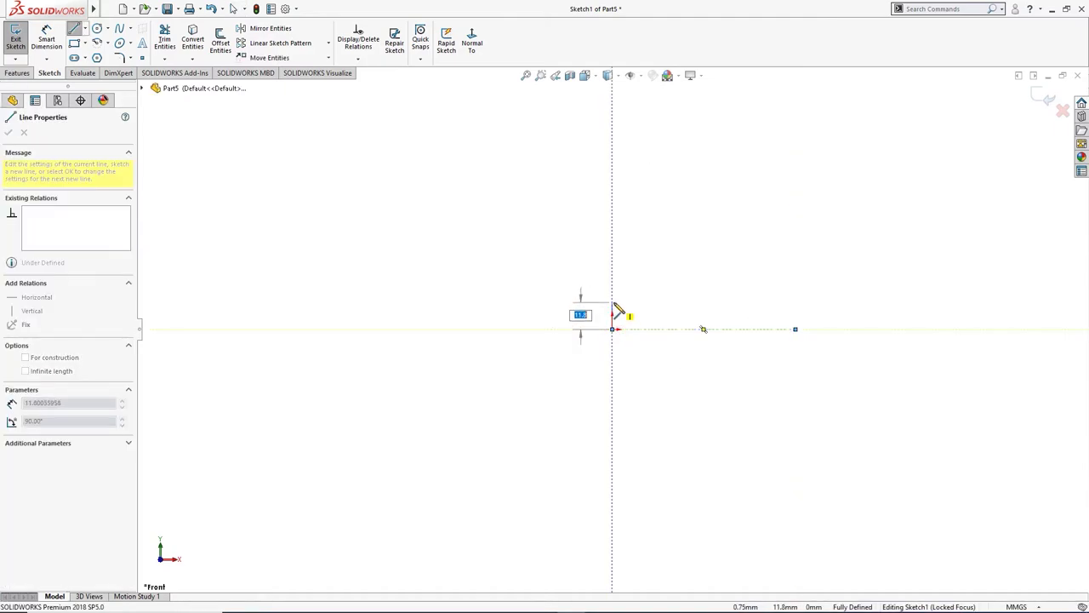
{"action": "left_click", "coordinate": [612, 302]}
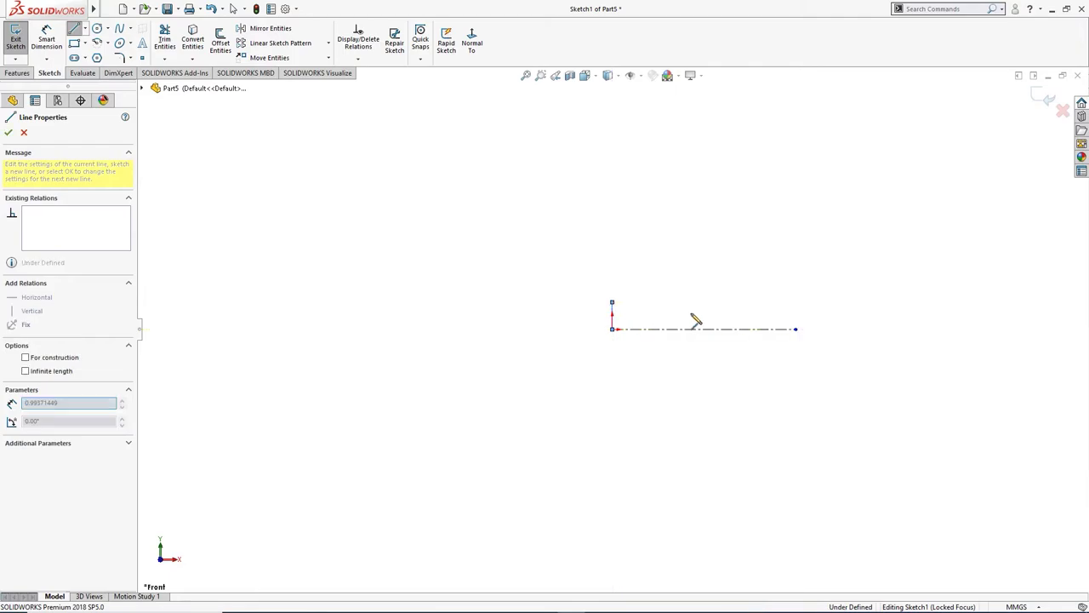
{"action": "left_click", "coordinate": [775, 316]}
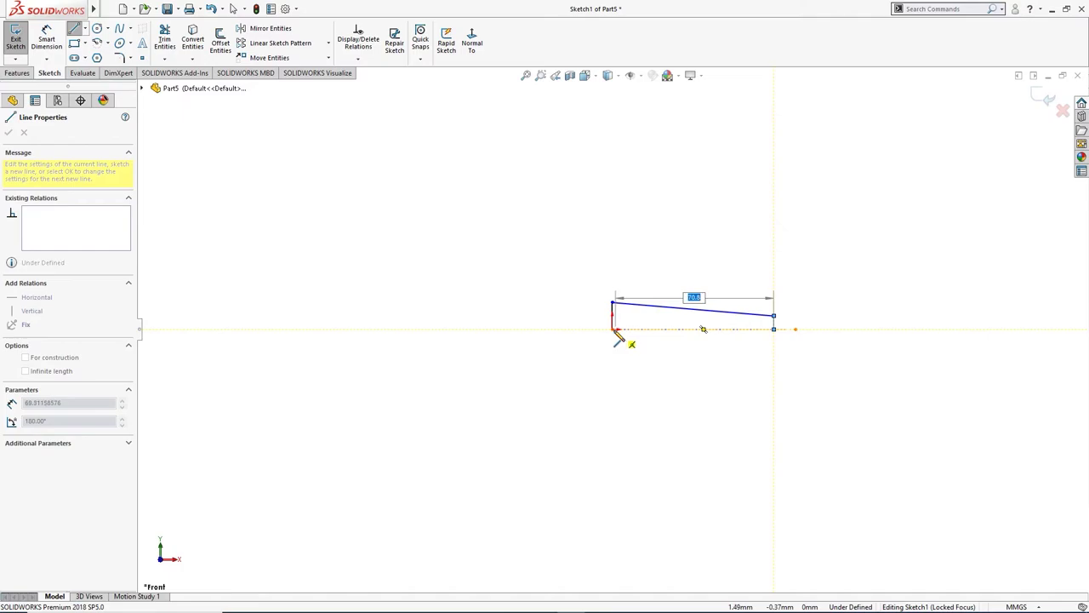
{"action": "left_click", "coordinate": [614, 330]}
{"action": "key", "text": "Escape"}
- Dimension the base line of the tapered profile to a length of 60 mm
{"action": "right_click_drag", "start_coordinate": [751, 422], "coordinate": [750, 367]}
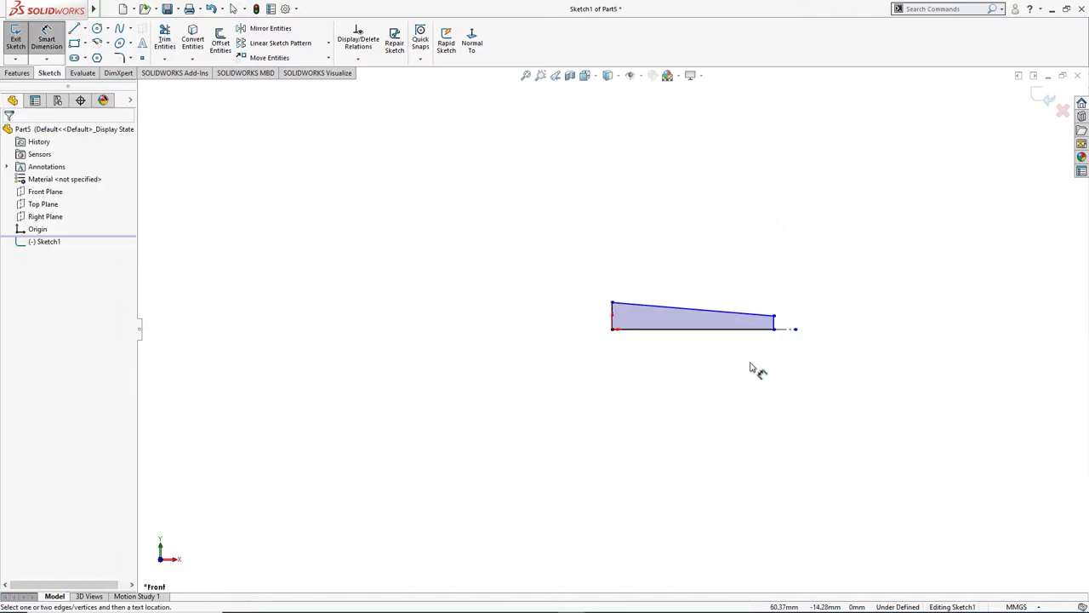
{"action": "left_click", "coordinate": [735, 331]}
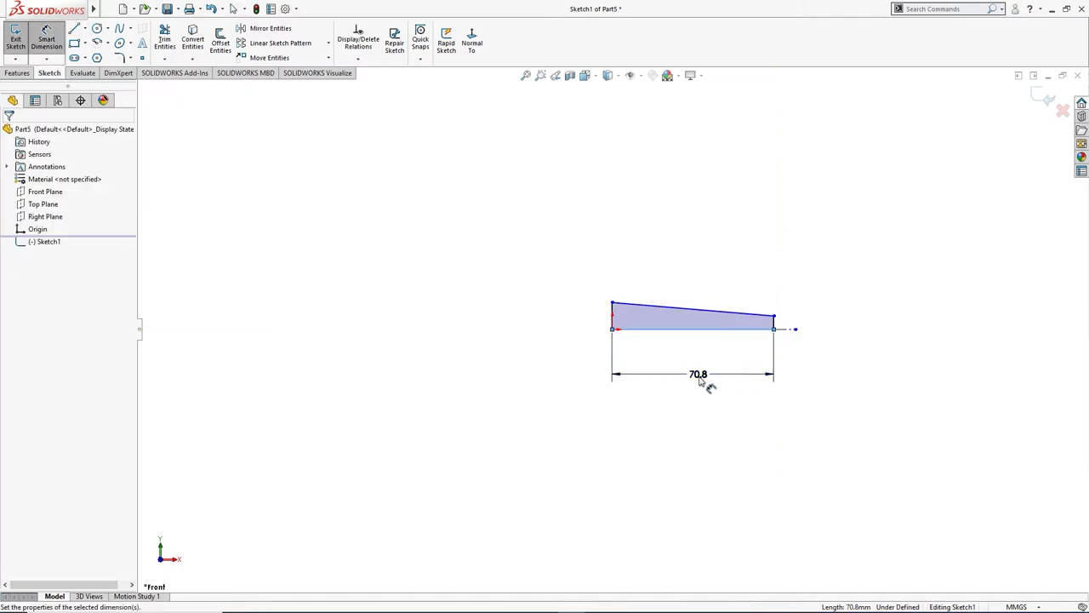
{"action": "left_click", "coordinate": [700, 381]}
{"action": "type", "text": "60"}
{"action": "key", "text": "Return"}
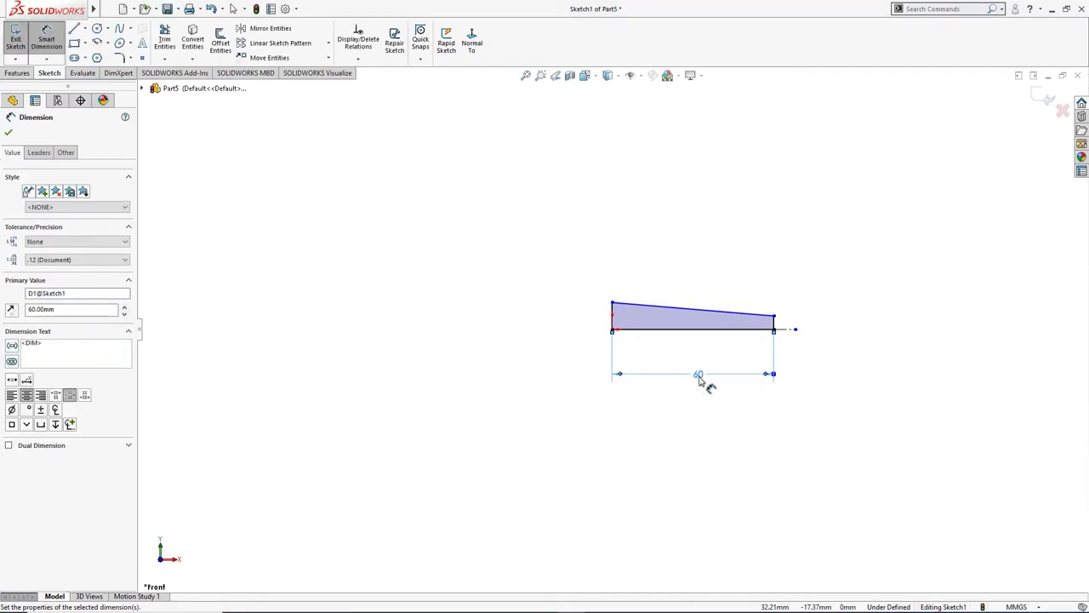
- Dimension the profile's narrow end as a diameter across the centerline, set to 4 mm
{"action": "left_click", "coordinate": [773, 316]}
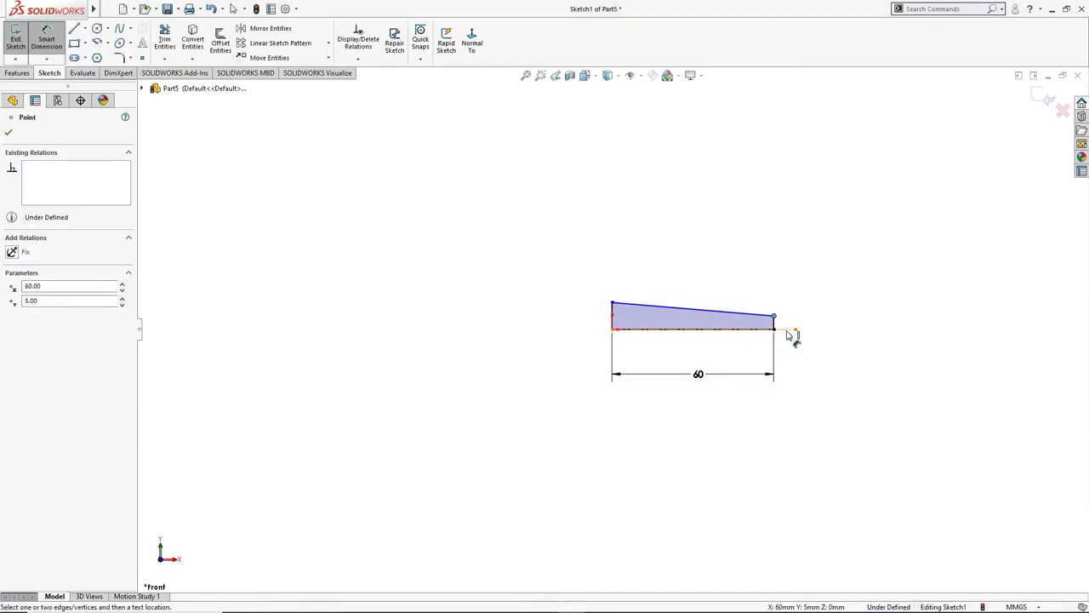
{"action": "left_click", "coordinate": [787, 329]}
{"action": "left_click", "coordinate": [833, 335]}
{"action": "left_click", "coordinate": [839, 338]}
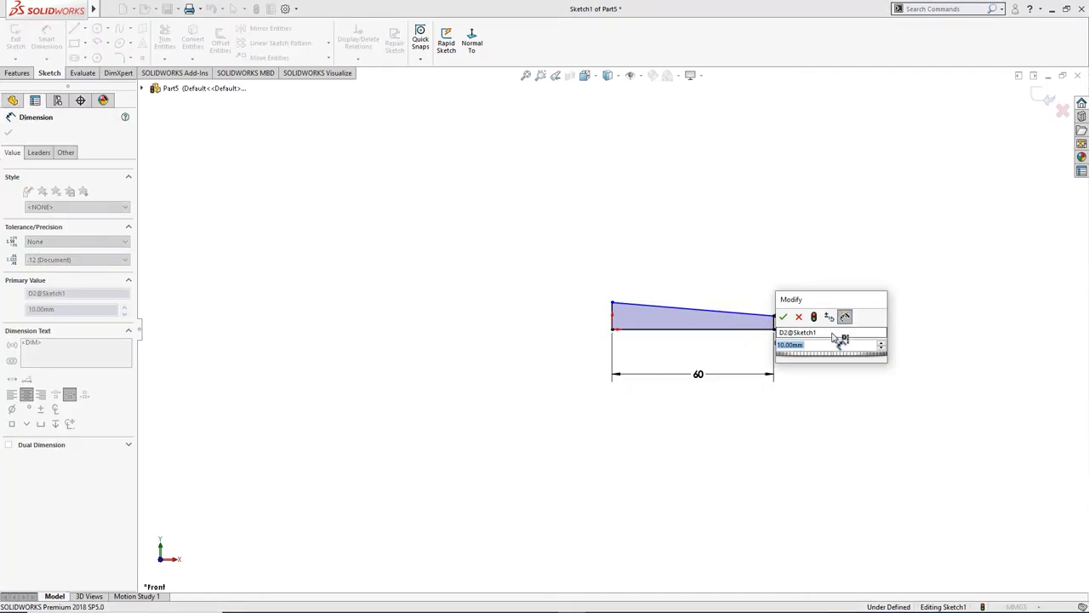
{"action": "type", "text": "4"}
{"action": "key", "text": "Return"}
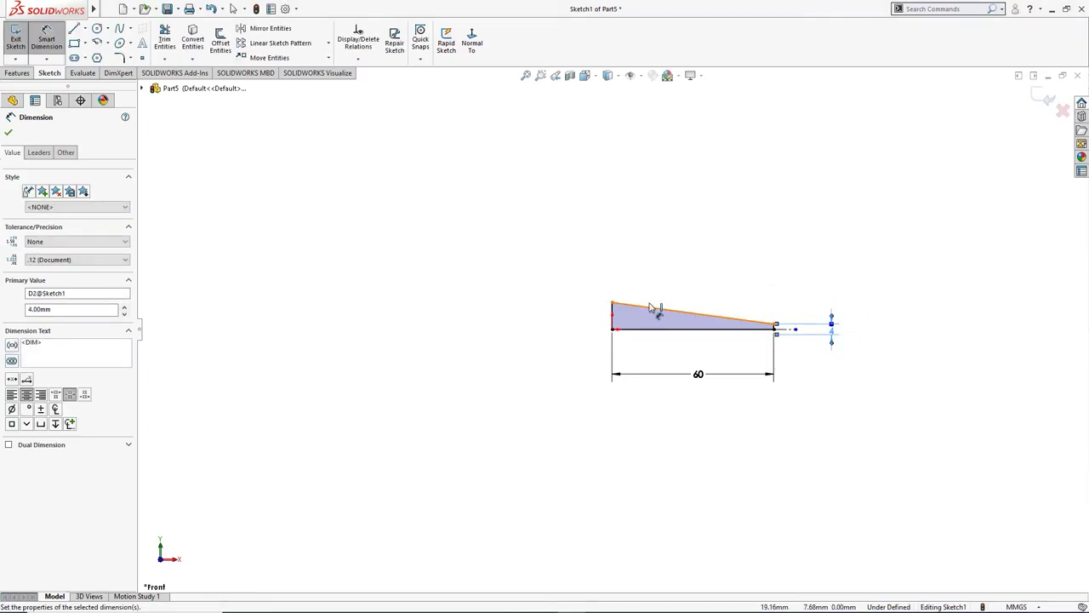
- Dimension the profile's wide end at the origin as a diameter across the centerline, set to 6 mm
{"action": "left_click", "coordinate": [614, 309]}
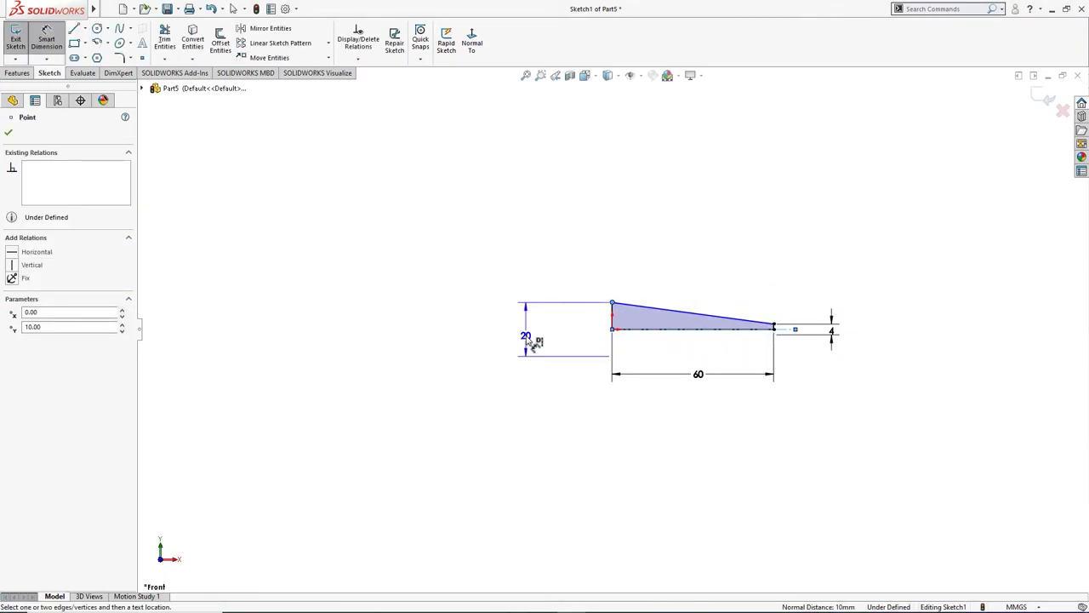
{"action": "left_click", "coordinate": [557, 334]}
{"action": "type", "text": "6"}
{"action": "key", "text": "Return"}
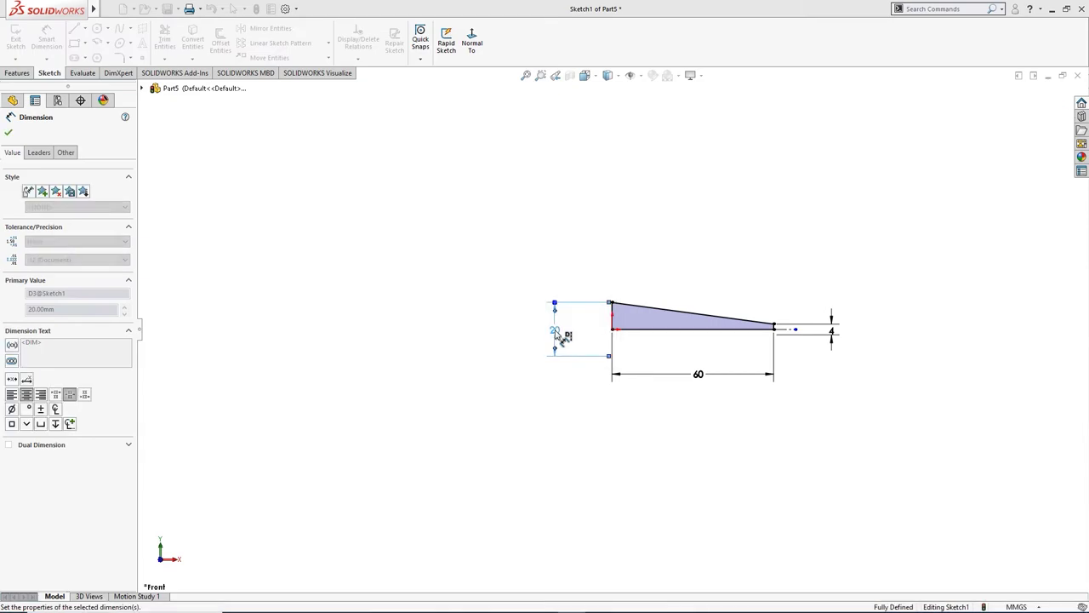
- Revolve the tapered profile 360 degrees about the construction line to form a solid pin
{"action": "scroll", "coordinate": [681, 326], "scroll_direction": "down", "scroll_amount": 2}
{"action": "scroll", "coordinate": [680, 326], "scroll_direction": "down", "scroll_amount": 3}
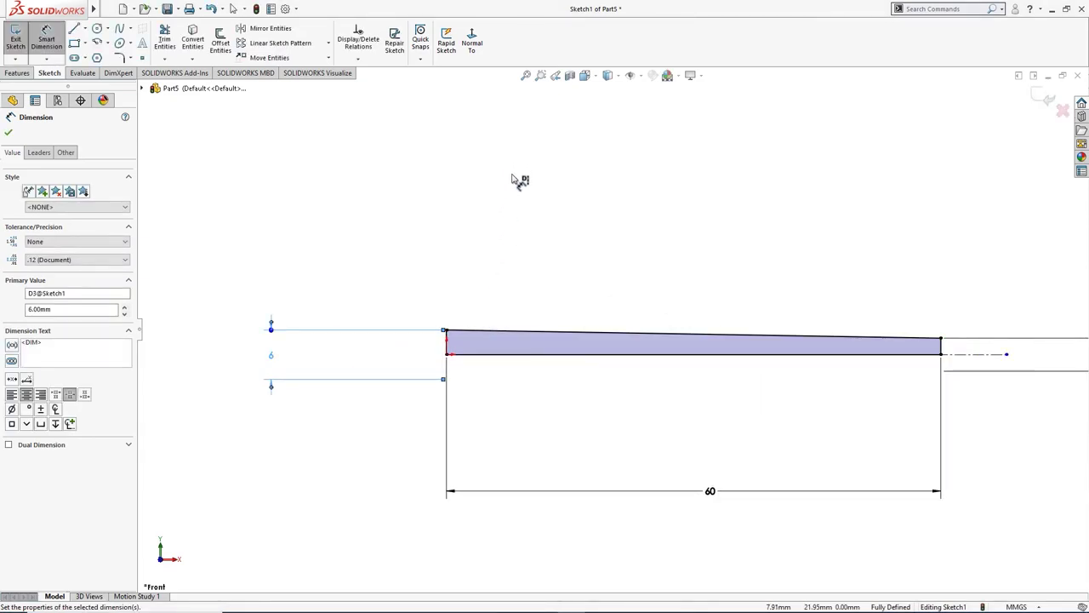
{"action": "key", "text": "s"}
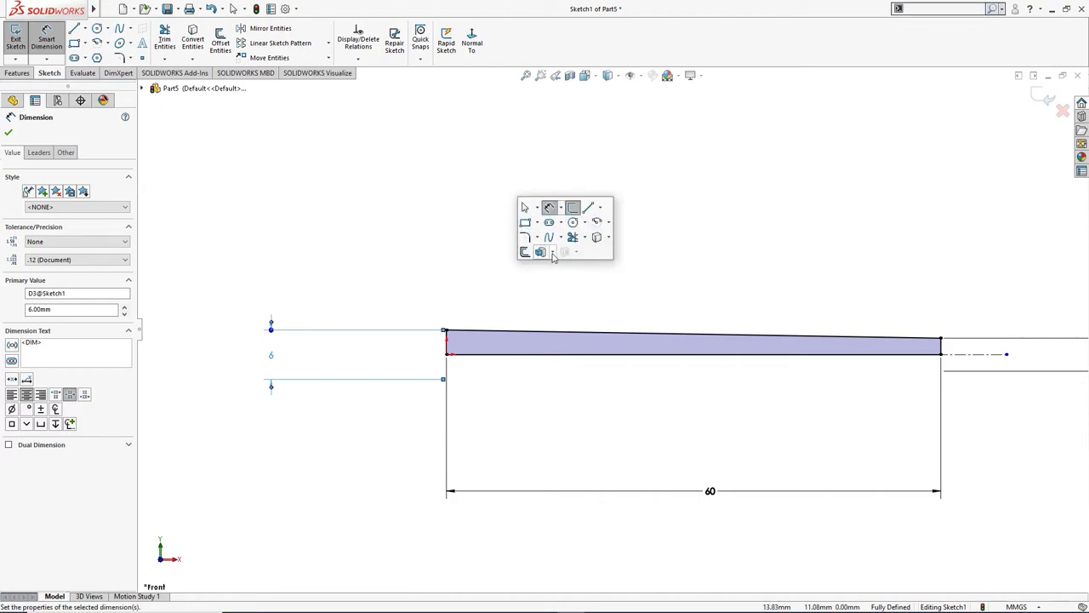
{"action": "left_click", "coordinate": [552, 252]}
{"action": "left_click", "coordinate": [562, 281]}
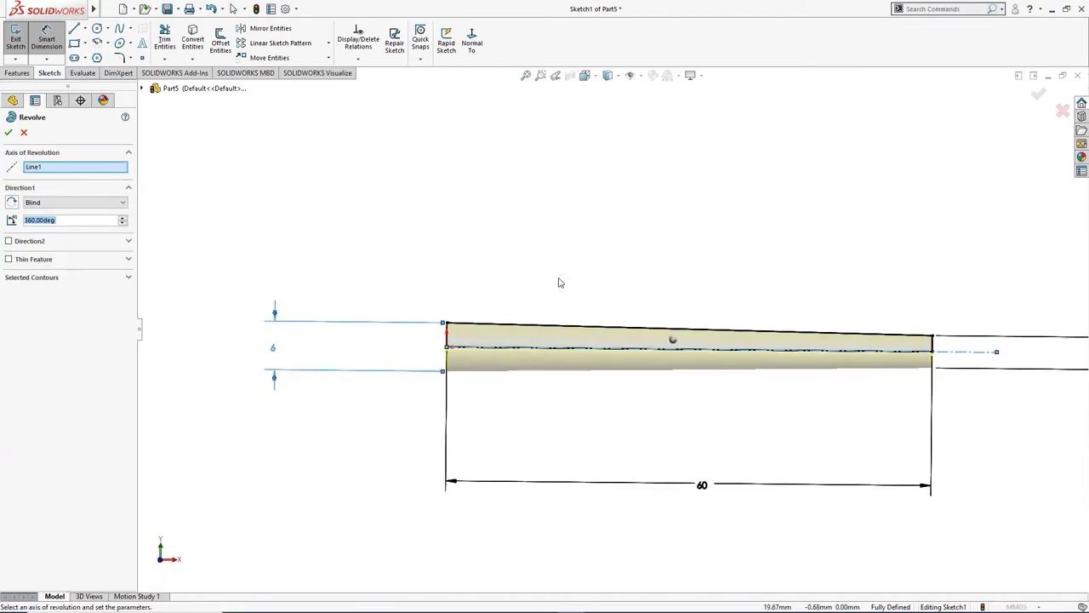
{"action": "left_click", "coordinate": [8, 134]}
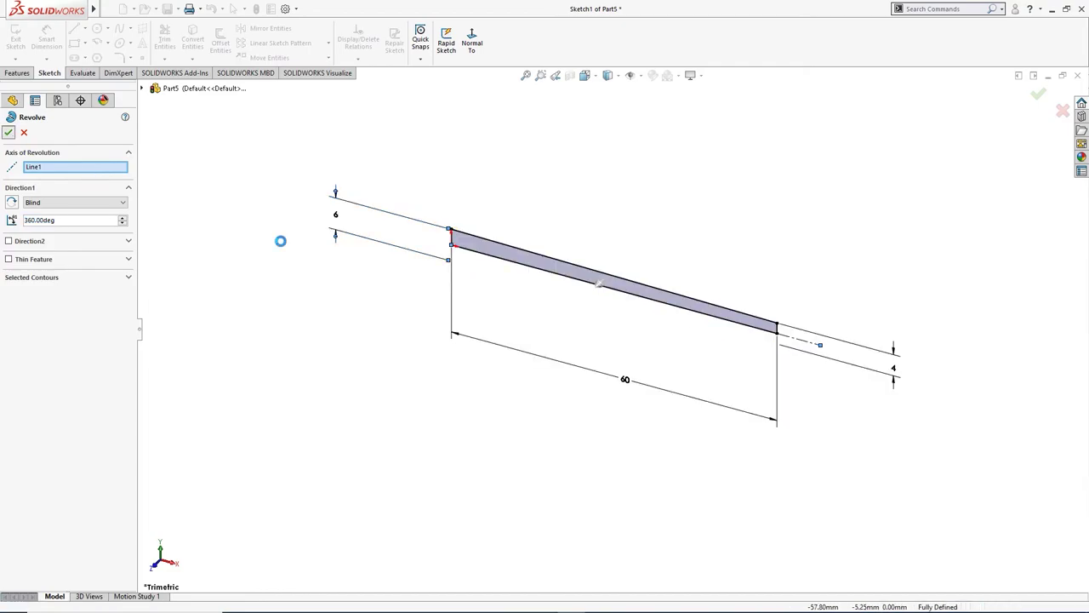
{"action": "mouse_move", "coordinate": [311, 251]}
{"action": "middle_mouse_down"}
{"action": "mouse_move", "coordinate": [389, 280]}
{"action": "mouse_move", "coordinate": [448, 258]}
{"action": "mouse_move", "coordinate": [425, 249]}
{"action": "middle_mouse_up"}
{"action": "left_click", "coordinate": [395, 273]}
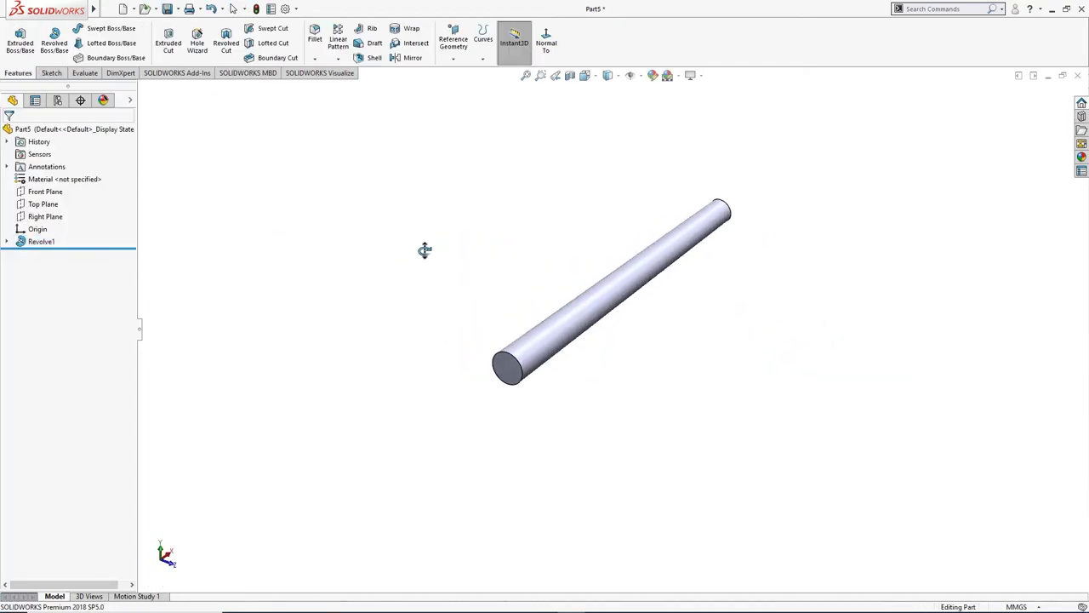
- Assign Plain Carbon Steel as the material of the tapered pin
{"action": "right_click", "coordinate": [72, 186]}
{"action": "left_click", "coordinate": [117, 232]}
{"action": "middle_click_drag", "start_coordinate": [369, 277], "coordinate": [482, 170]}
{"action": "key", "text": "ctrl+7"}
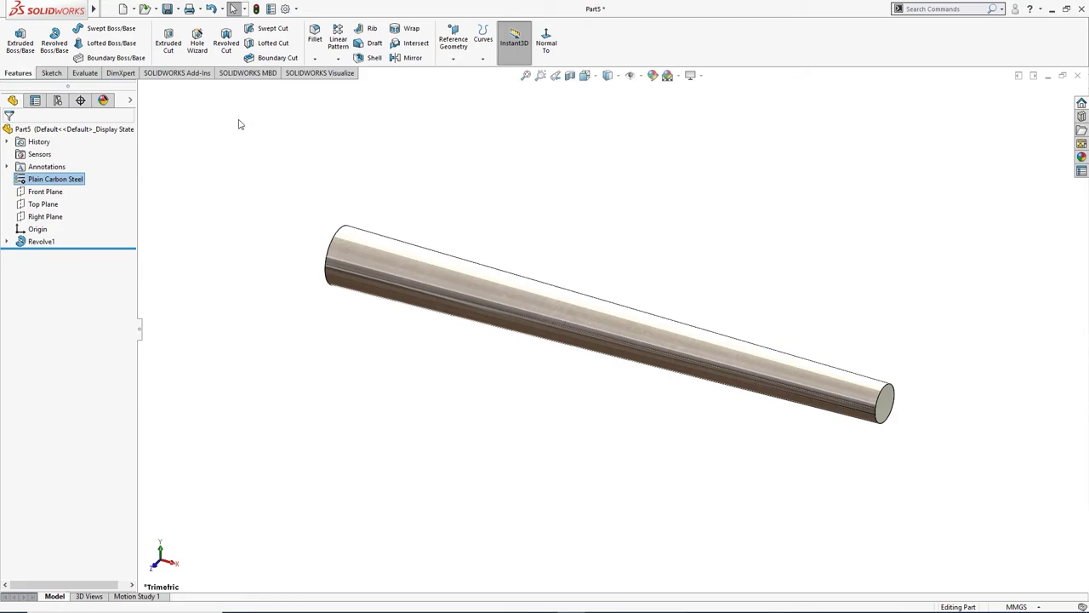
- Close the tapered pin part and save it to the Desktop as Taper Pin
{"action": "left_click", "coordinate": [1077, 77]}
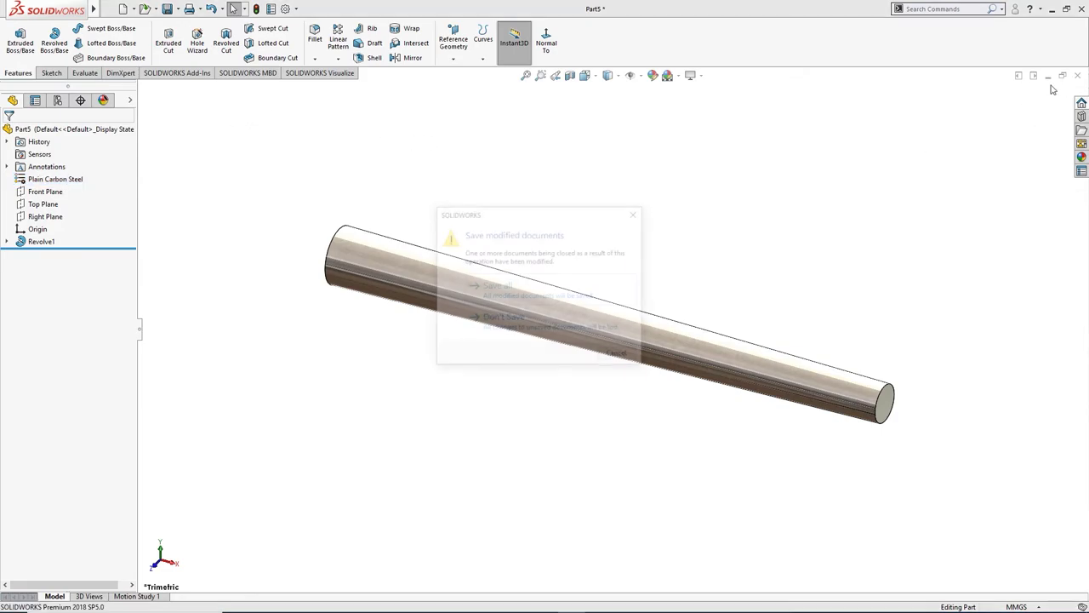
{"action": "left_click", "coordinate": [503, 289]}
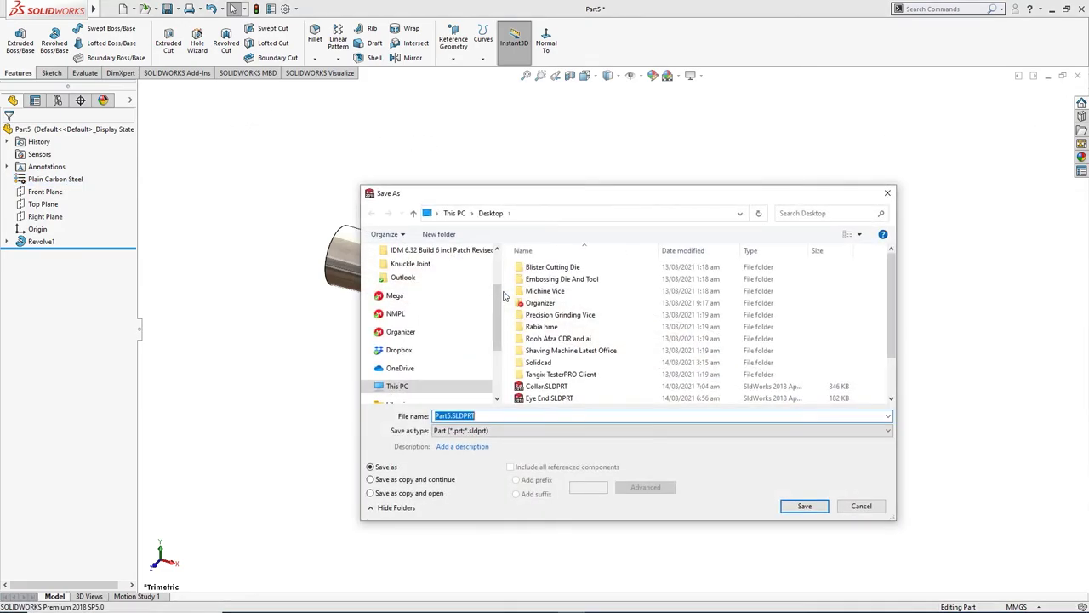
{"action": "type", "text": "Taper Pin"}
{"action": "left_click", "coordinate": [790, 505]}
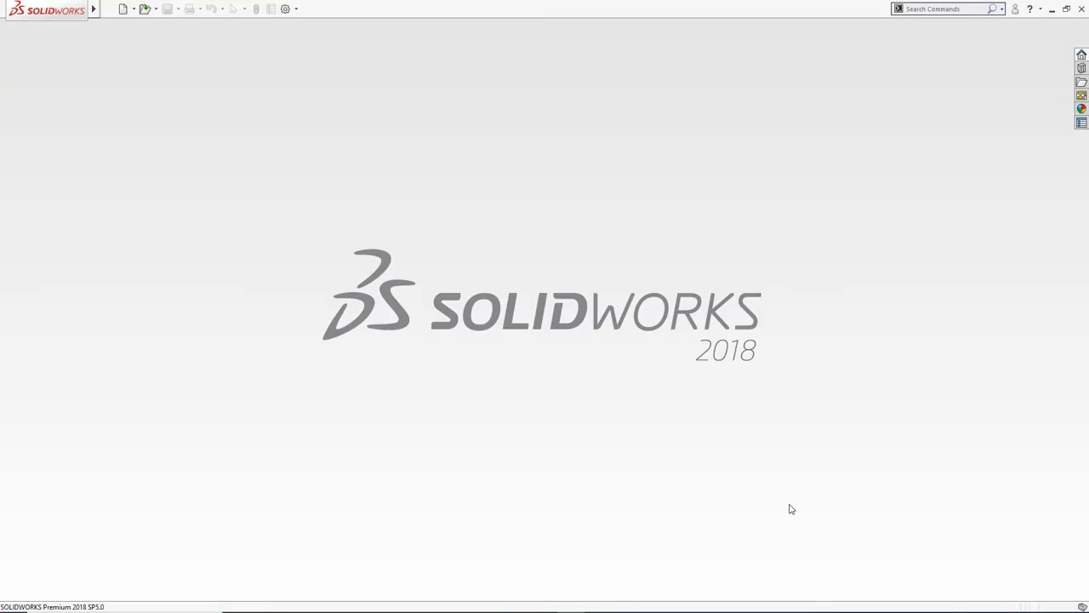
- Create a new assembly from the Tutorial assem template and place the Fork part at the origin
{"action": "left_click", "coordinate": [146, 12]}
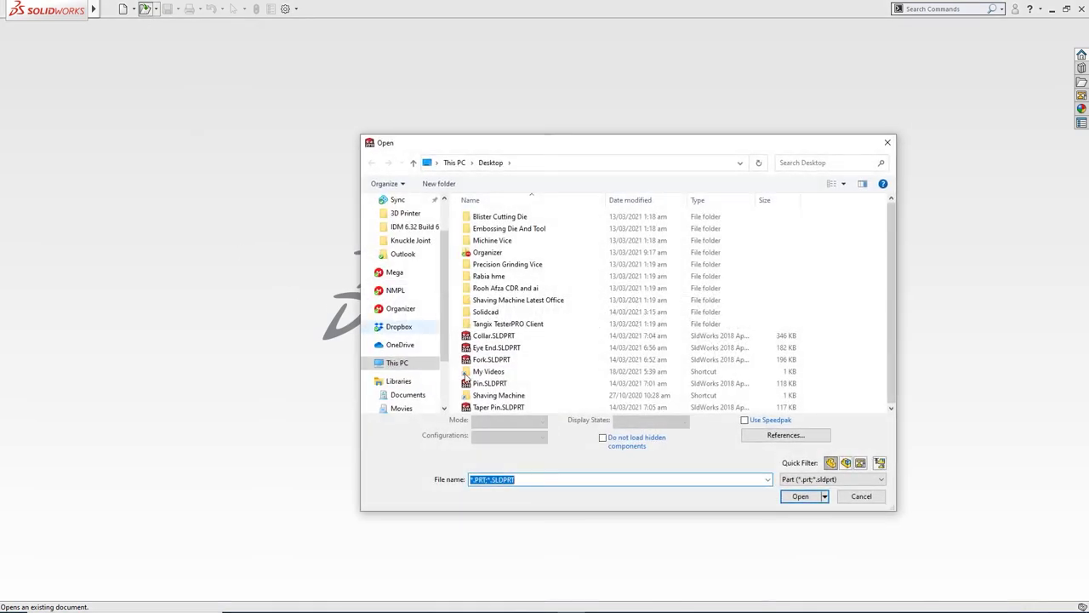
{"action": "left_click", "coordinate": [861, 496]}
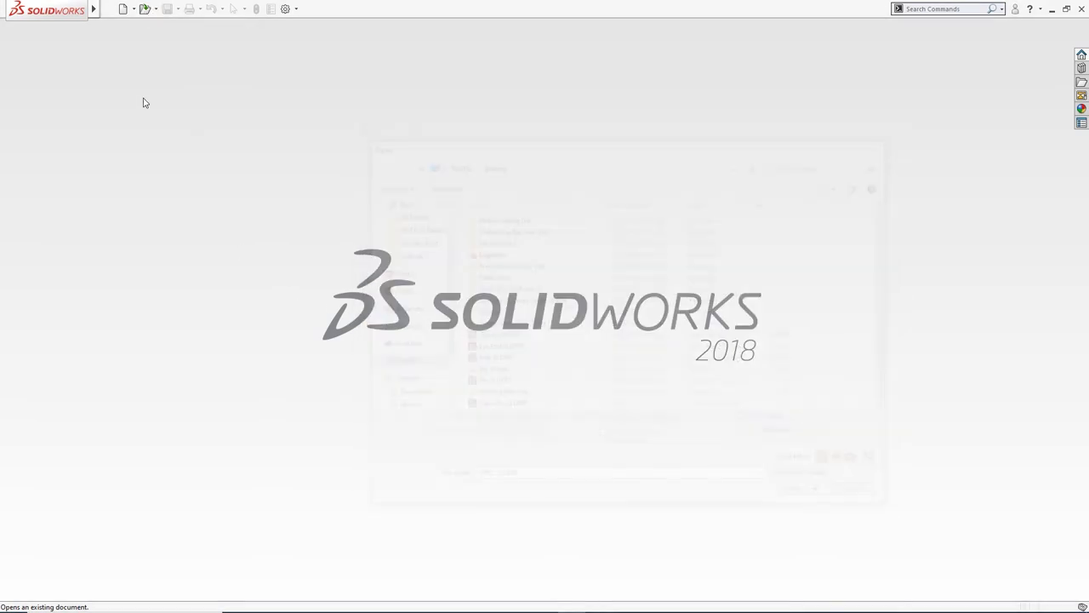
{"action": "left_click", "coordinate": [122, 10]}
{"action": "left_click", "coordinate": [217, 188]}
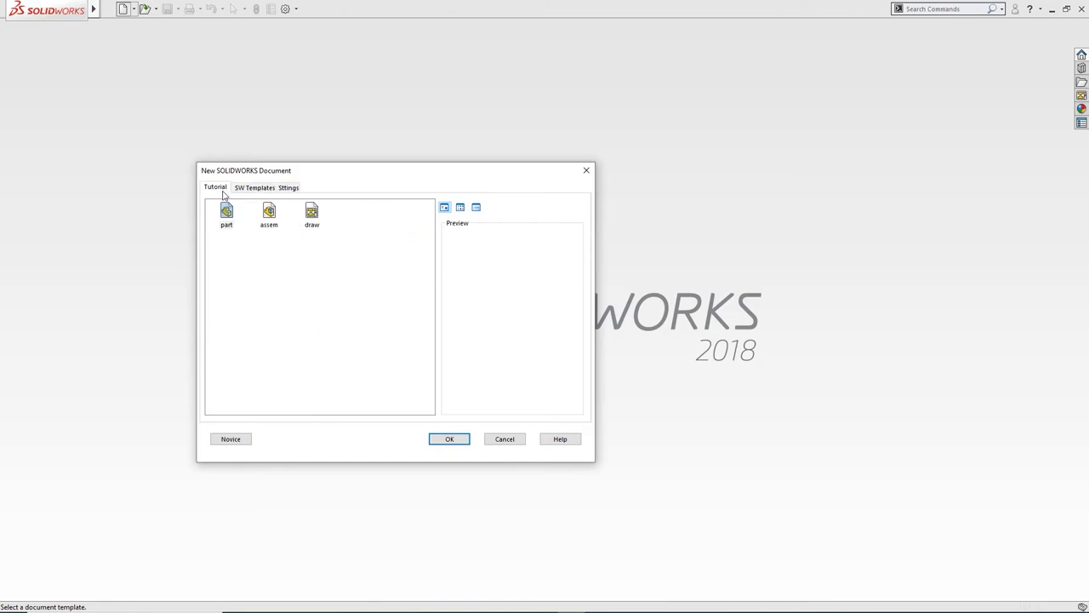
{"action": "left_click", "coordinate": [443, 440]}
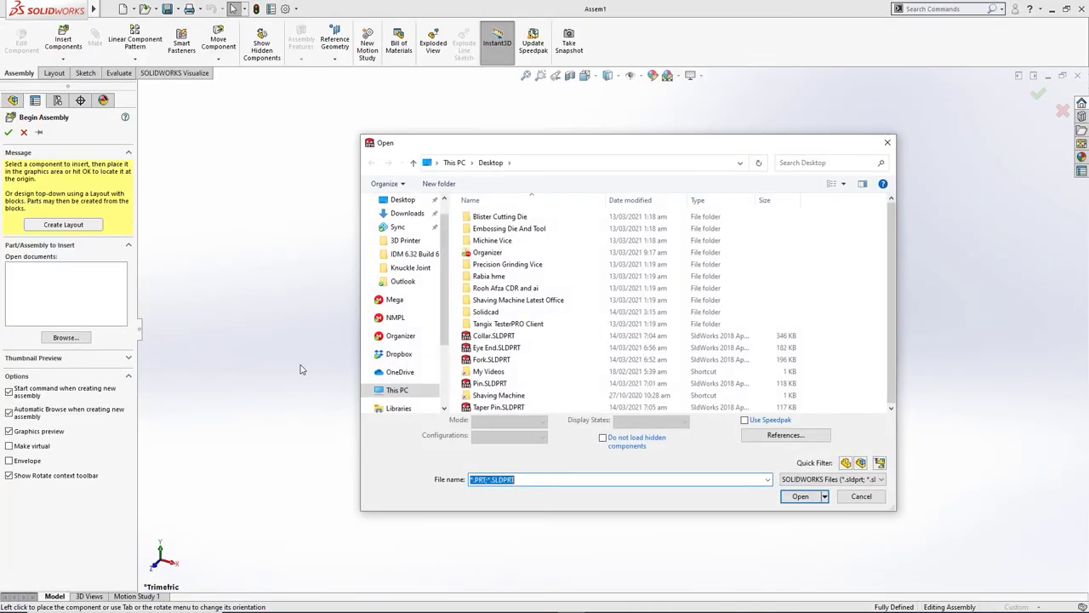
{"action": "left_click", "coordinate": [503, 359]}
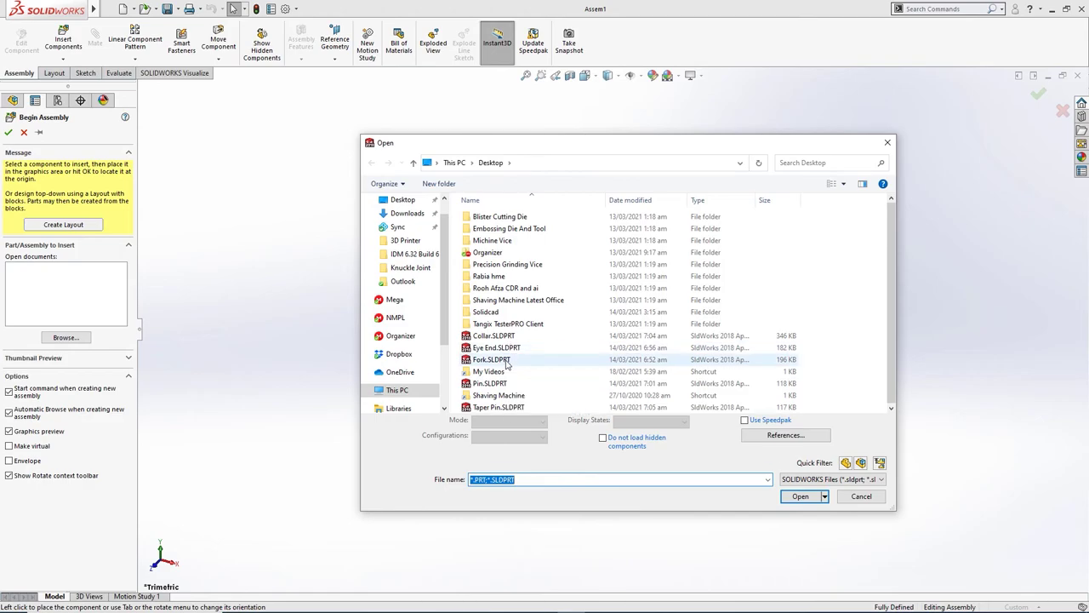
{"action": "left_click", "coordinate": [800, 488]}
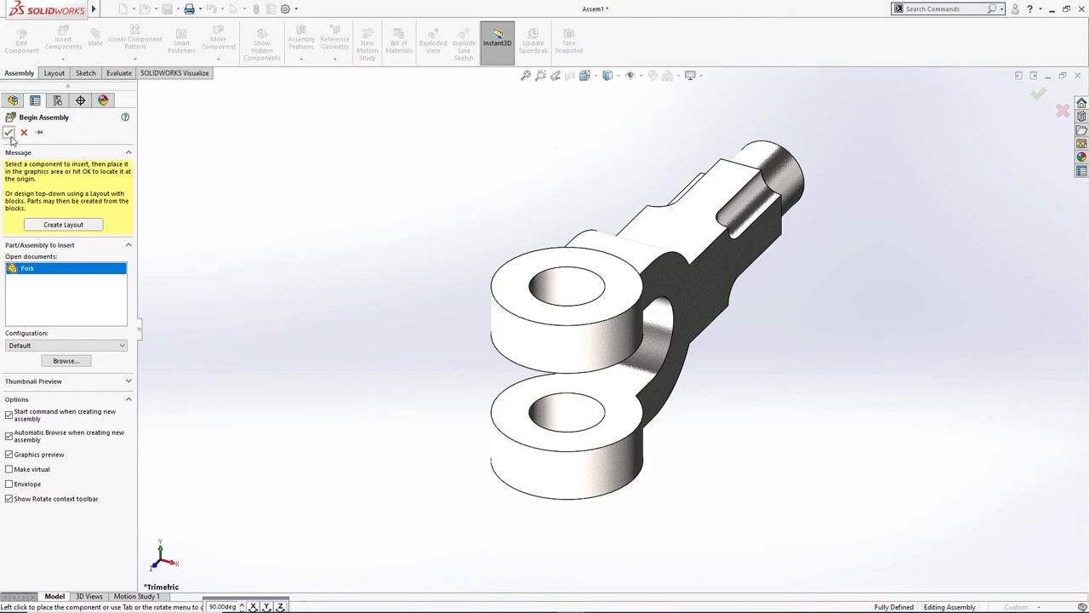
{"action": "left_click", "coordinate": [9, 134]}
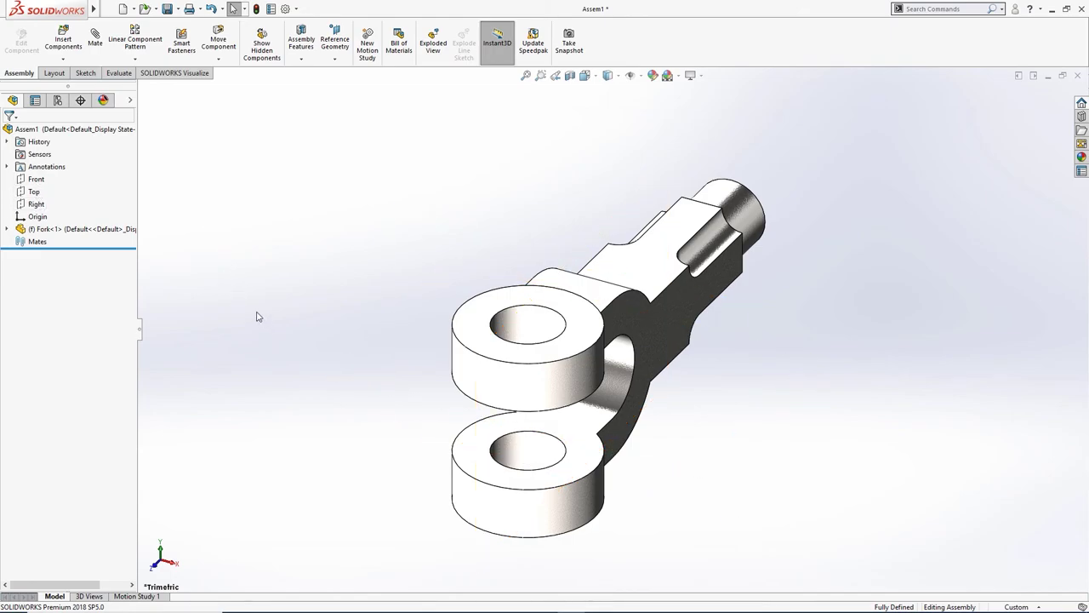
- Insert the Eye End part beside the fork's lugs, rotated 90 degrees about Y so its shank points away from the fork
{"action": "right_click_drag", "start_coordinate": [257, 317], "coordinate": [244, 302]}
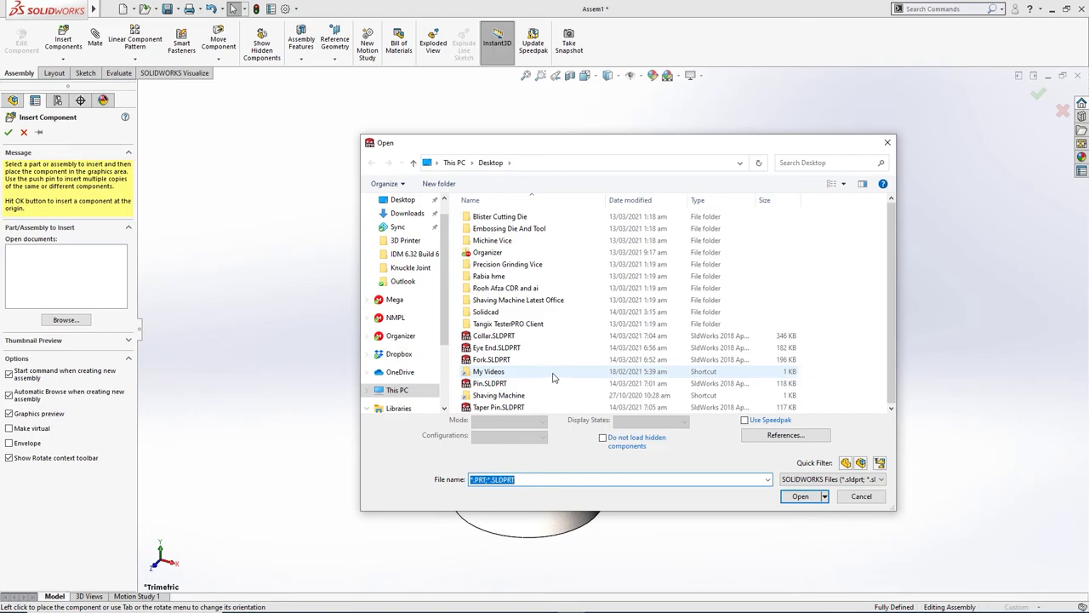
{"action": "left_click", "coordinate": [502, 347]}
{"action": "left_click", "coordinate": [799, 491]}
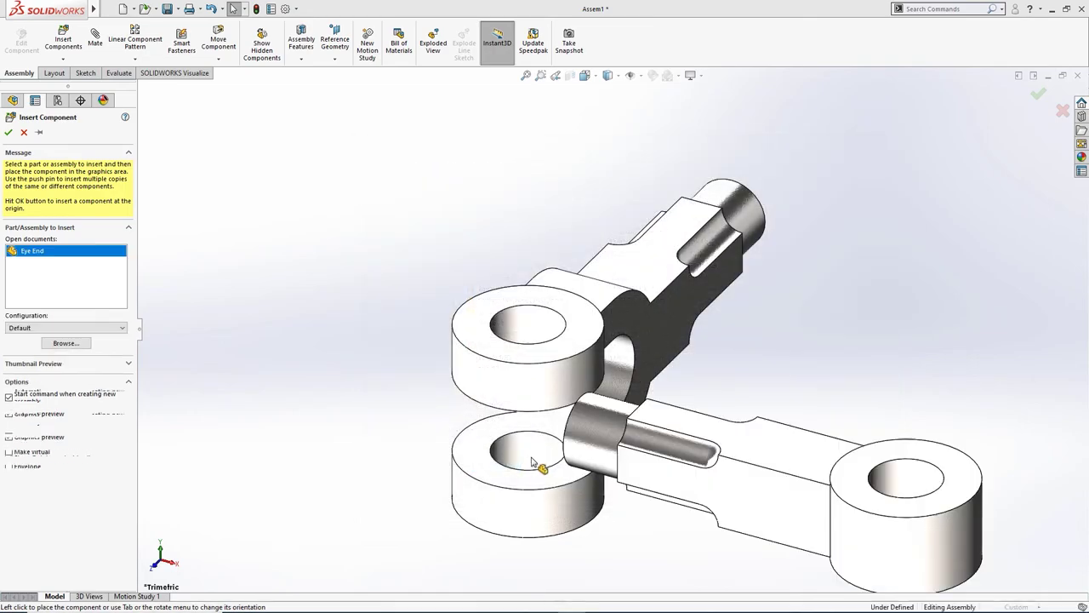
{"action": "scroll", "coordinate": [345, 436], "scroll_direction": "up", "scroll_amount": 3}
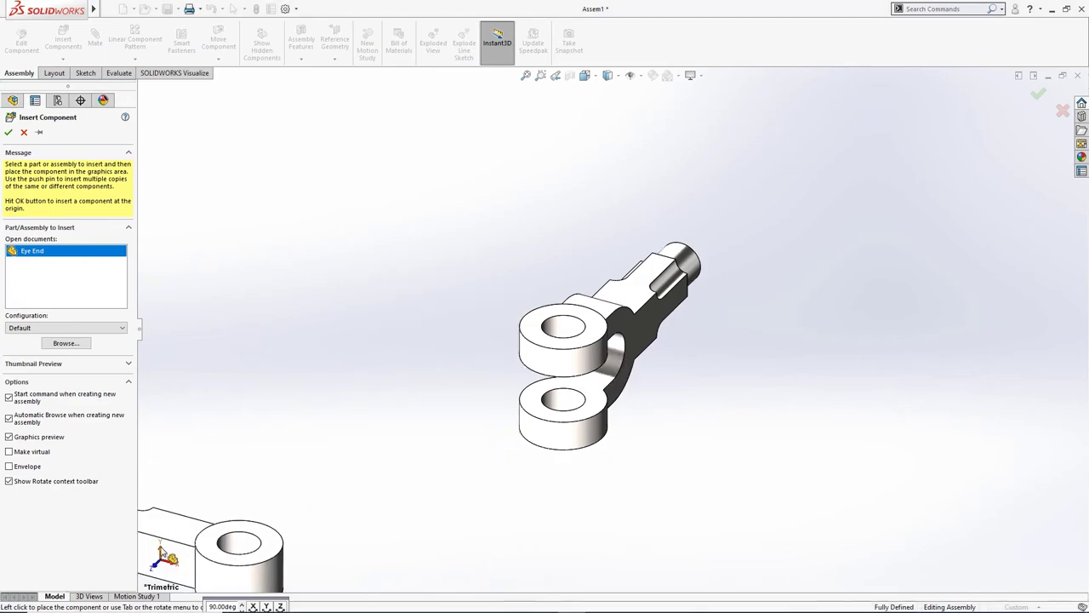
{"action": "key", "text": "ctrl+5"}
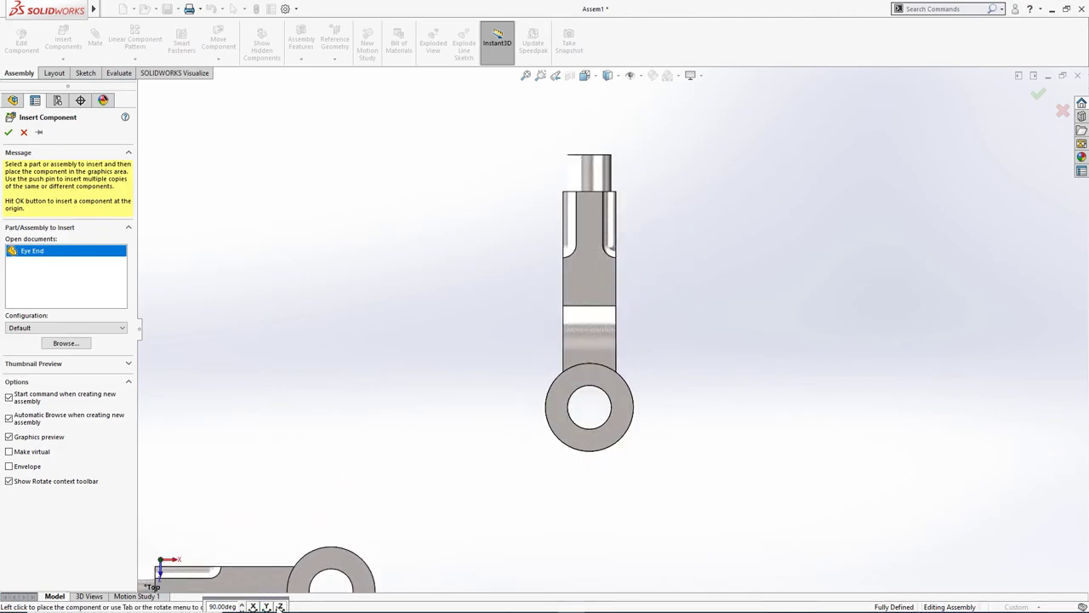
{"action": "left_click", "coordinate": [267, 606]}
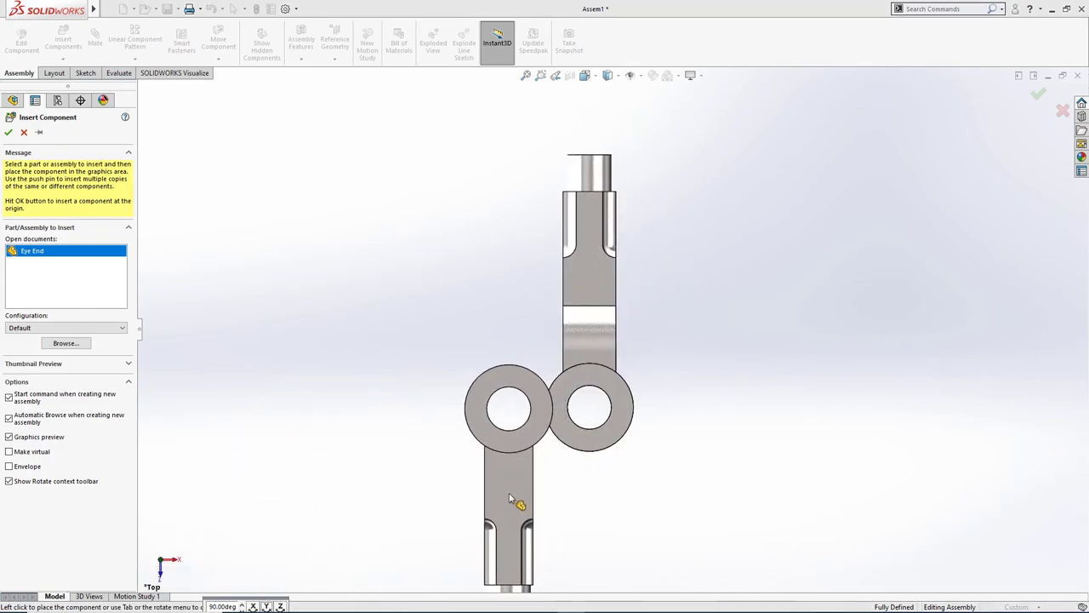
{"action": "left_click", "coordinate": [515, 500]}
- Add a concentric mate between the eye end's bore and the hole in the fork's upper lug
{"action": "middle_click_drag", "start_coordinate": [518, 501], "coordinate": [448, 329]}
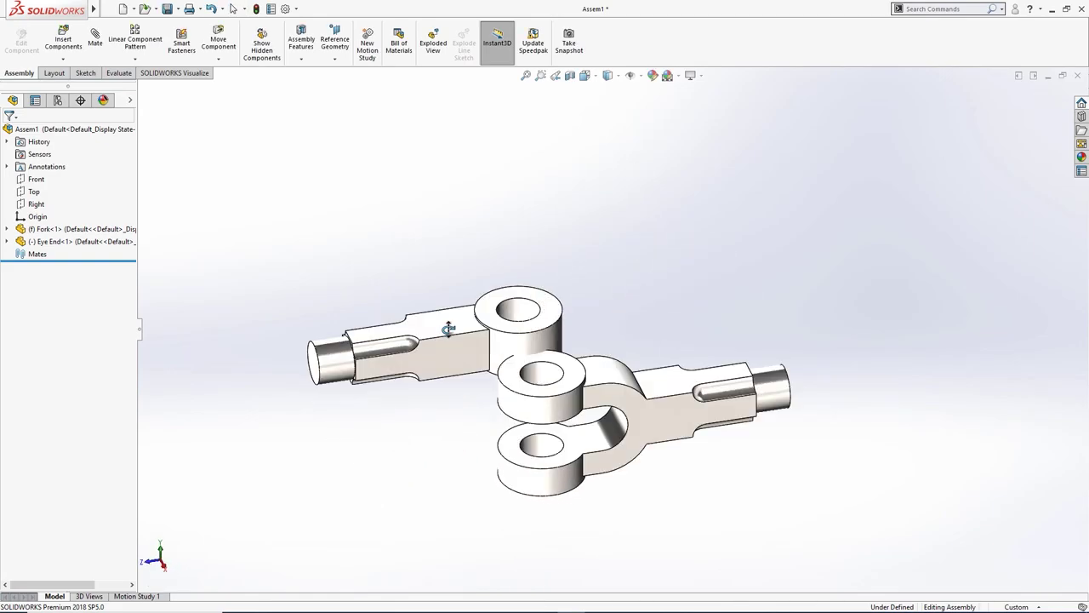
{"action": "left_click", "coordinate": [522, 310]}
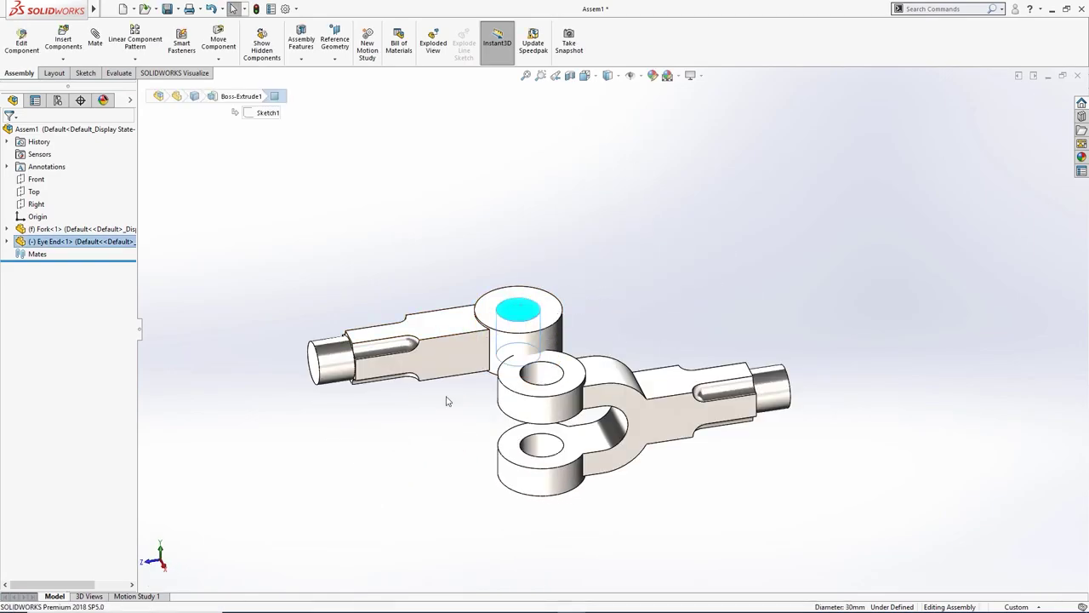
{"action": "key", "text": "m"}
{"action": "left_click", "coordinate": [549, 377]}
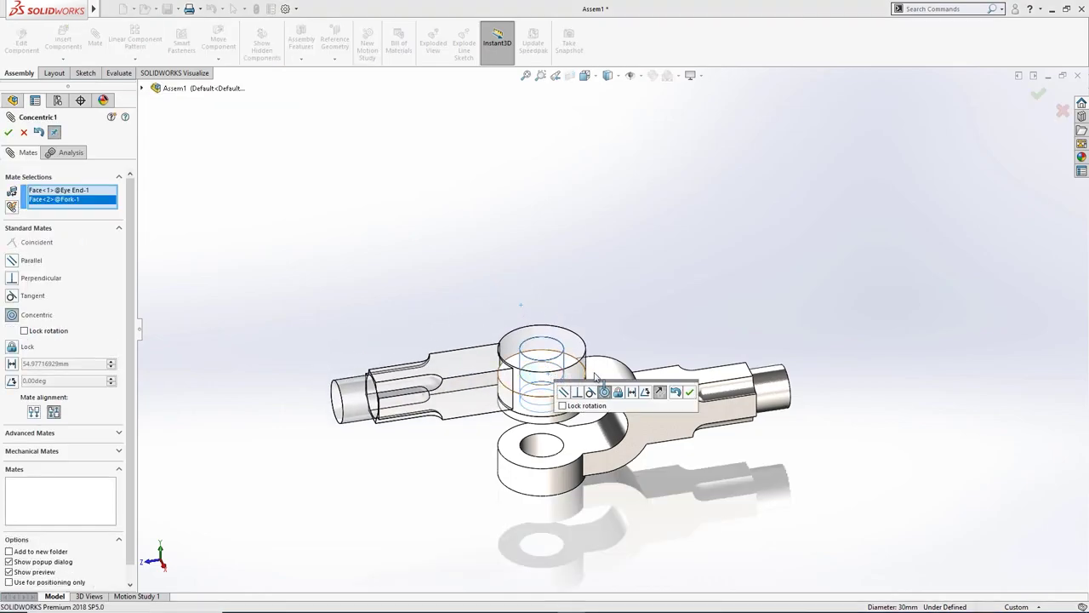
{"action": "left_click", "coordinate": [686, 396]}
- Add a coincident mate between the eye end's upper ring face and the underside of the fork's upper lug, and finish mating
{"action": "left_click", "coordinate": [497, 349]}
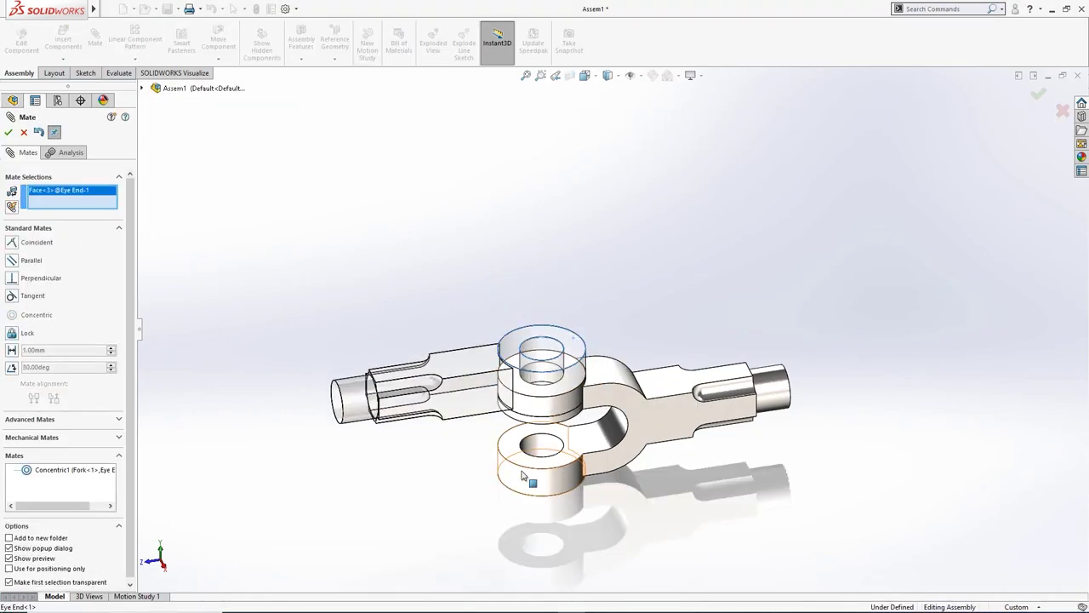
{"action": "key", "text": "ctrl+4"}
{"action": "middle_click_drag", "start_coordinate": [498, 349], "coordinate": [555, 428]}
{"action": "left_click", "coordinate": [506, 398]}
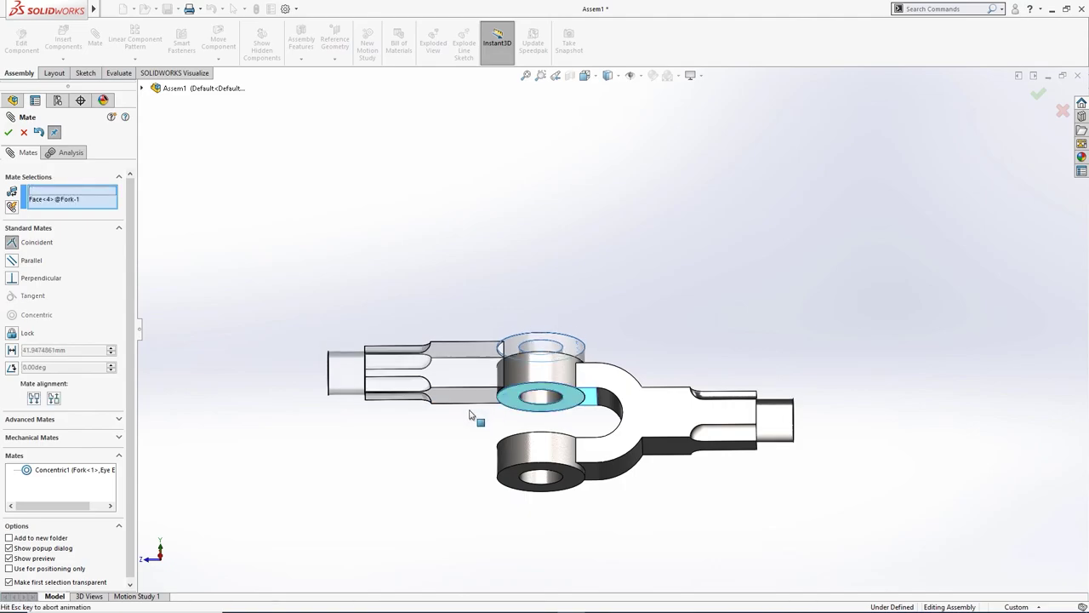
{"action": "left_click", "coordinate": [409, 440]}
{"action": "middle_click_drag", "start_coordinate": [406, 446], "coordinate": [408, 577]}
{"action": "mouse_move", "coordinate": [440, 451]}
{"action": "left_mouse_down"}
{"action": "mouse_move", "coordinate": [486, 496]}
{"action": "mouse_move", "coordinate": [445, 472]}
{"action": "left_mouse_up"}
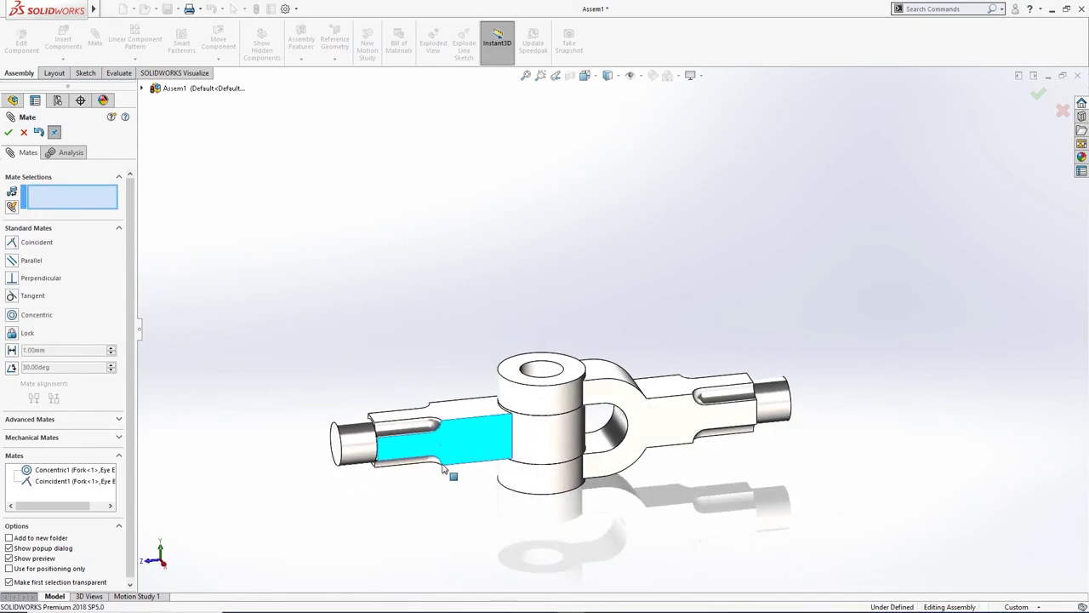
{"action": "key", "text": "ctrl+7"}
{"action": "middle_click_drag", "start_coordinate": [422, 461], "coordinate": [382, 433]}
{"action": "right_click", "coordinate": [381, 430]}
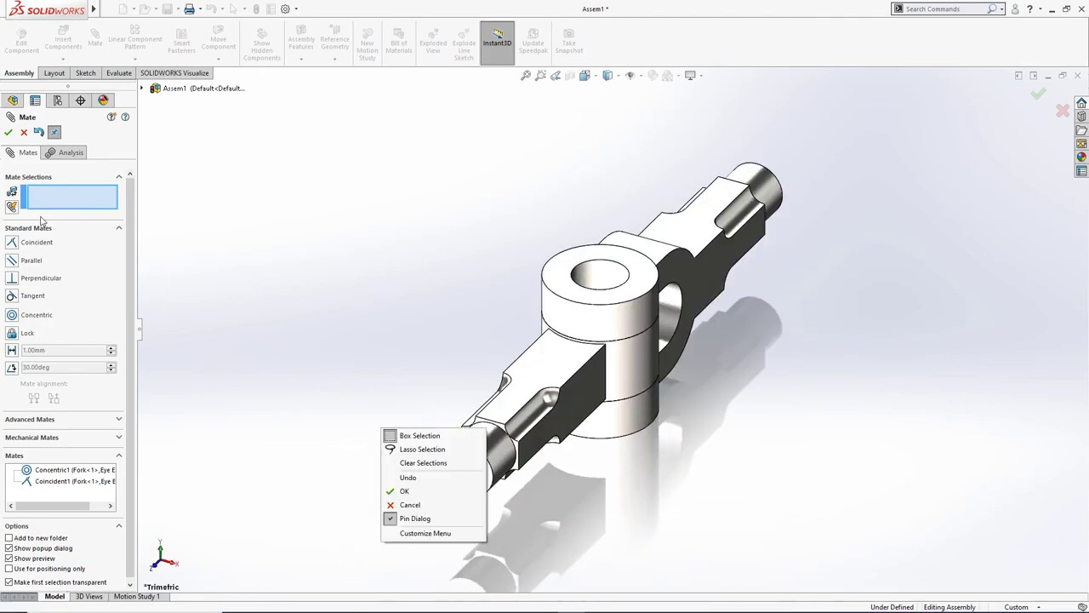
{"action": "left_click", "coordinate": [328, 377]}
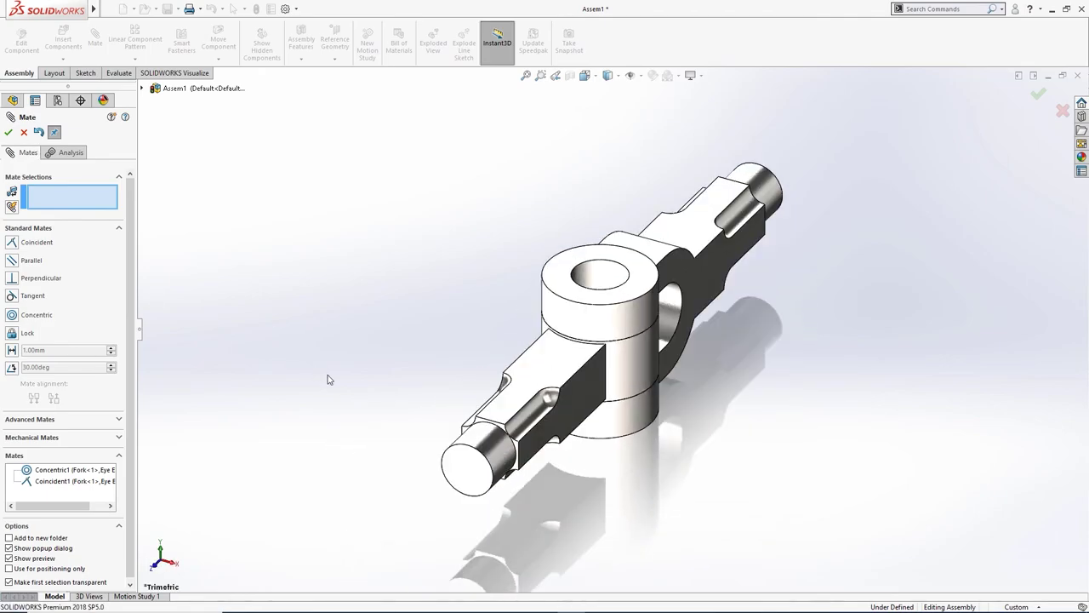
{"action": "key", "text": "Escape"}
- Insert the Pin part into the assembly beside the joined fork and eye end
{"action": "key", "text": "i"}
{"action": "left_click", "coordinate": [79, 320]}
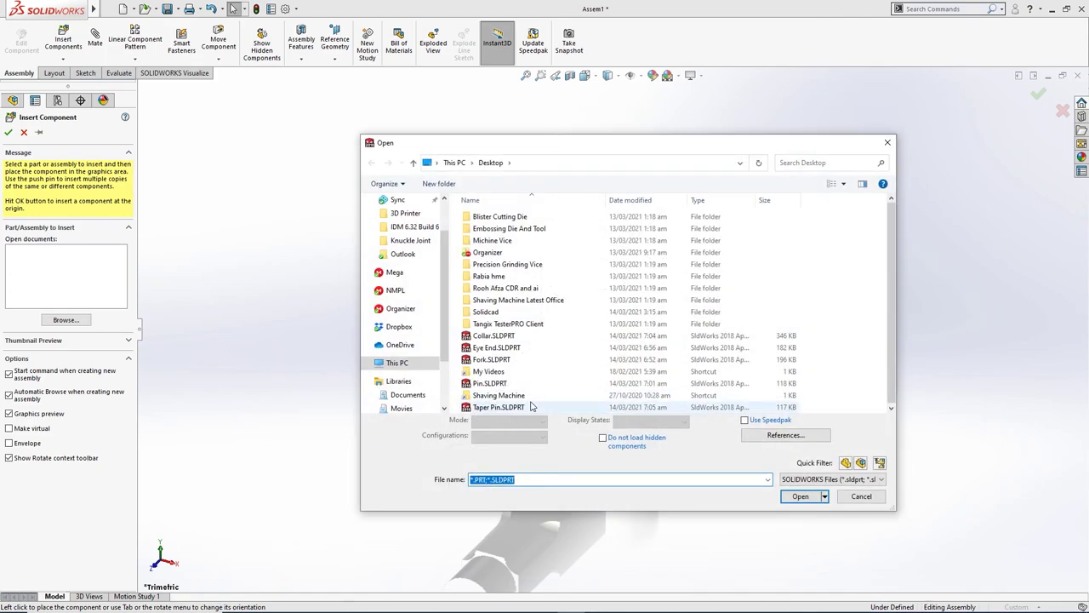
{"action": "left_click", "coordinate": [511, 385]}
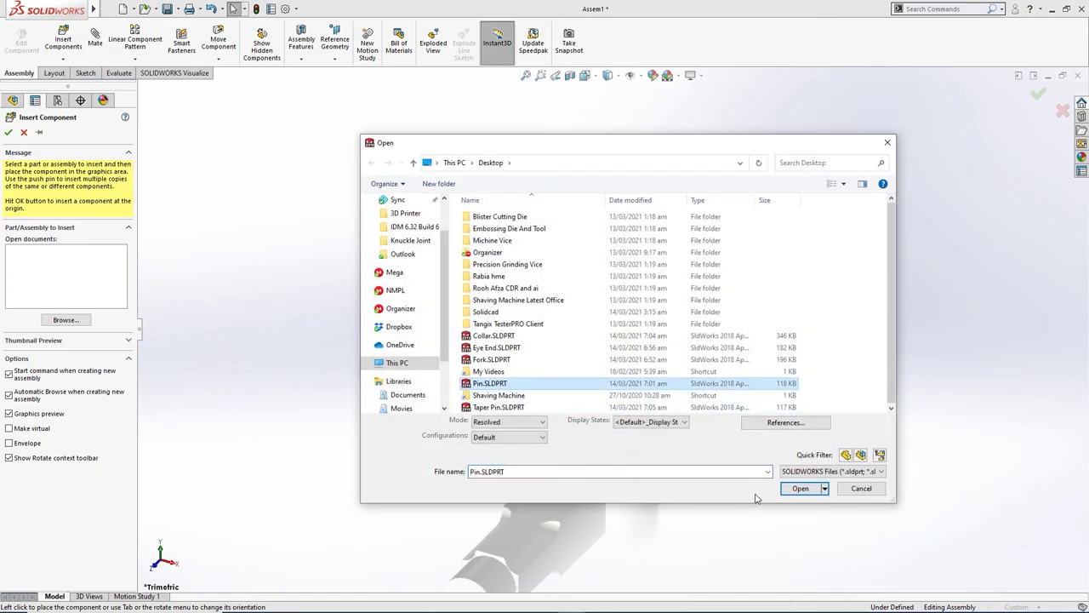
{"action": "left_click", "coordinate": [796, 488]}
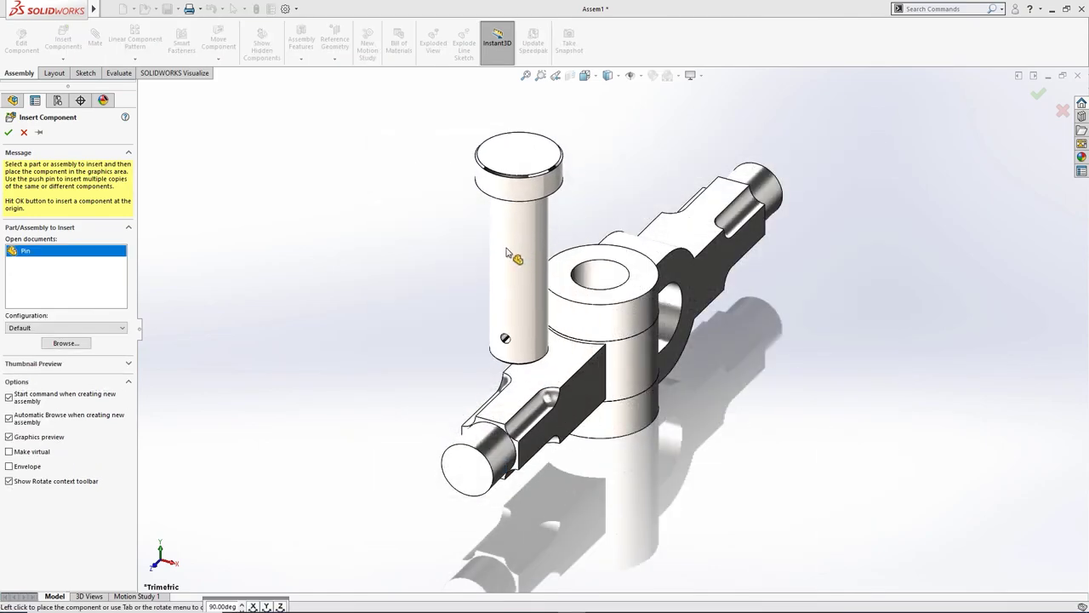
{"action": "left_click", "coordinate": [511, 263]}
- Add a concentric mate between the pin's cylindrical shank and the fork's upper hole
{"action": "left_click", "coordinate": [507, 281]}
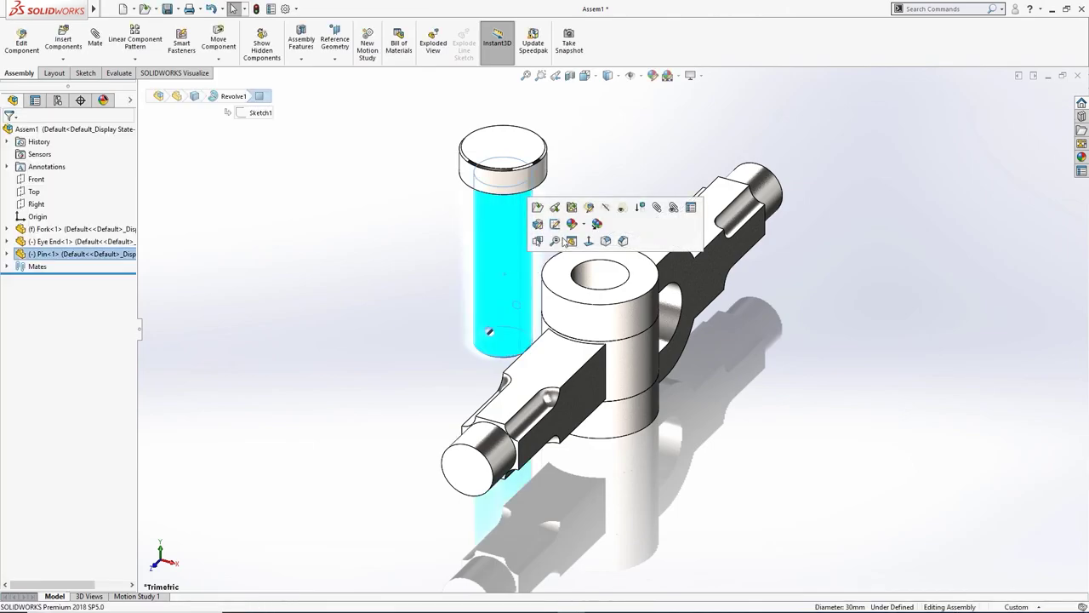
{"action": "left_click", "coordinate": [658, 209]}
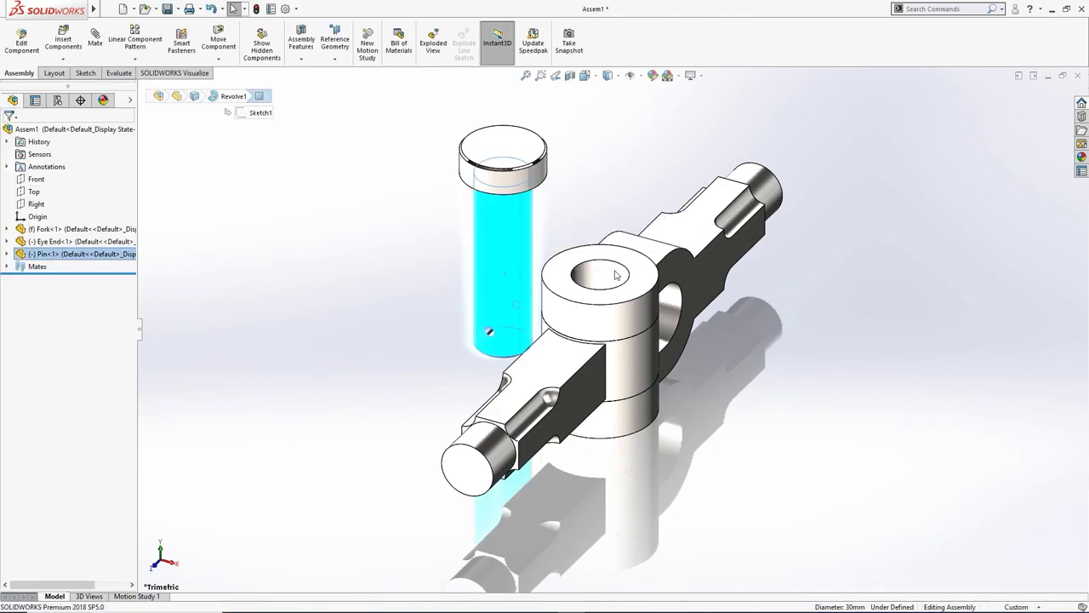
{"action": "left_click", "coordinate": [604, 278]}
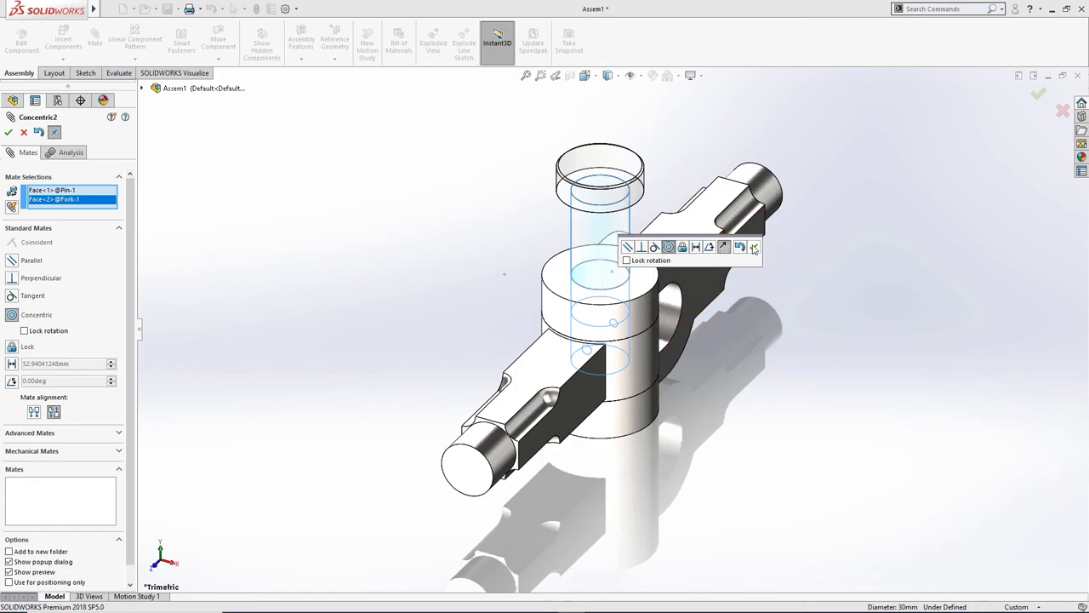
{"action": "left_click", "coordinate": [753, 247]}
- Add a coincident mate between the underside of the pin's head and the top face of the fork's upper lug
{"action": "mouse_move", "coordinate": [734, 365]}
{"action": "middle_mouse_down"}
{"action": "mouse_move", "coordinate": [720, 326]}
{"action": "mouse_move", "coordinate": [718, 362]}
{"action": "middle_mouse_up"}
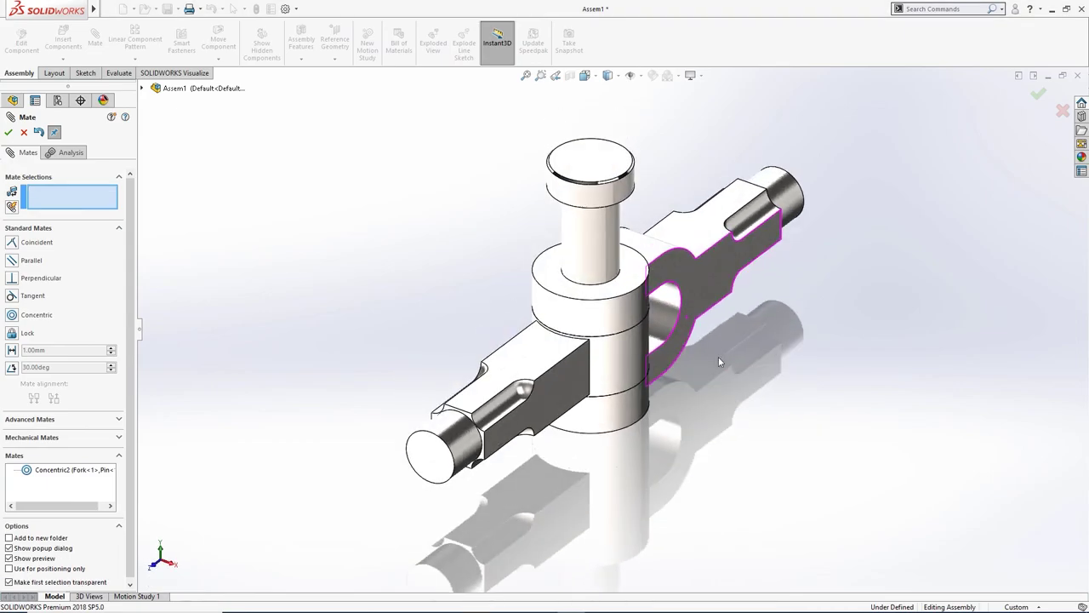
{"action": "left_click", "coordinate": [625, 297]}
{"action": "middle_click_drag", "start_coordinate": [623, 410], "coordinate": [620, 223]}
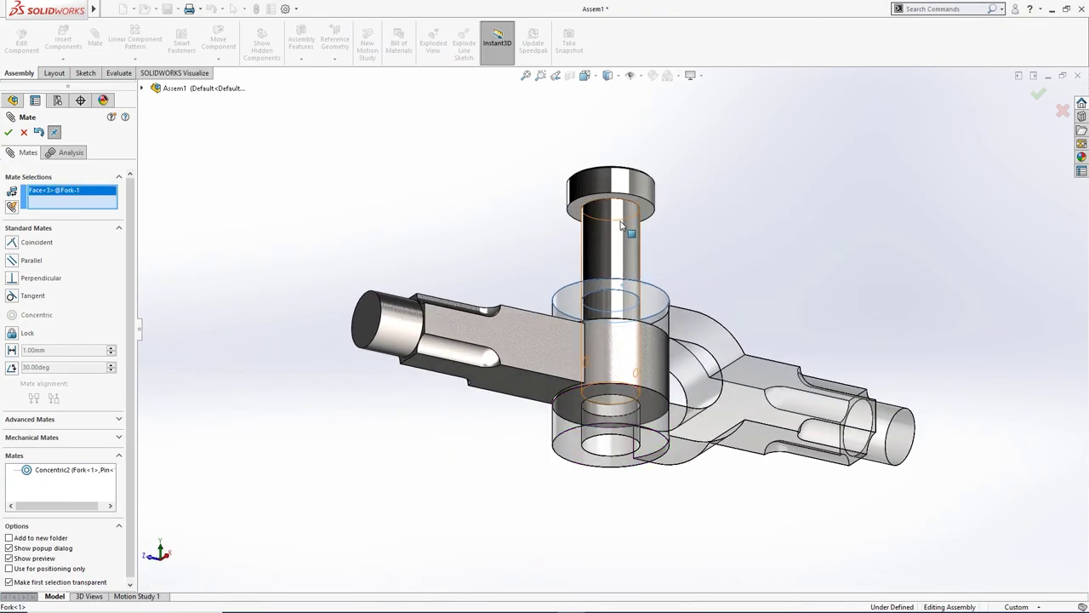
{"action": "left_click", "coordinate": [644, 211]}
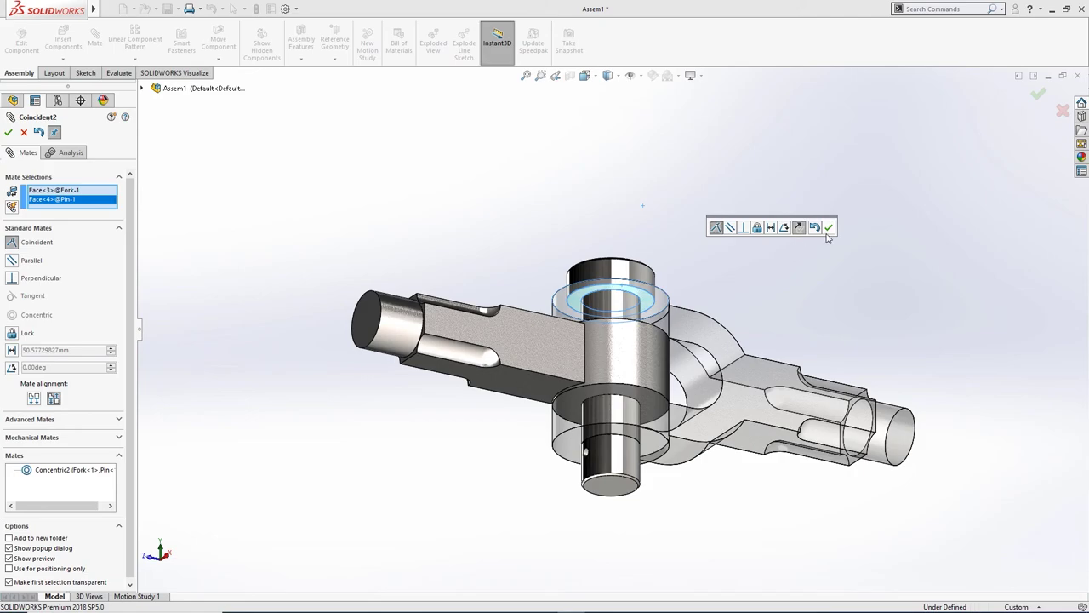
{"action": "left_click", "coordinate": [828, 227]}
- Insert the Collar part from the Knuckle Joint folder just below the pin's free end, and narrow the design tree
{"action": "middle_click_drag", "start_coordinate": [778, 275], "coordinate": [808, 511]}
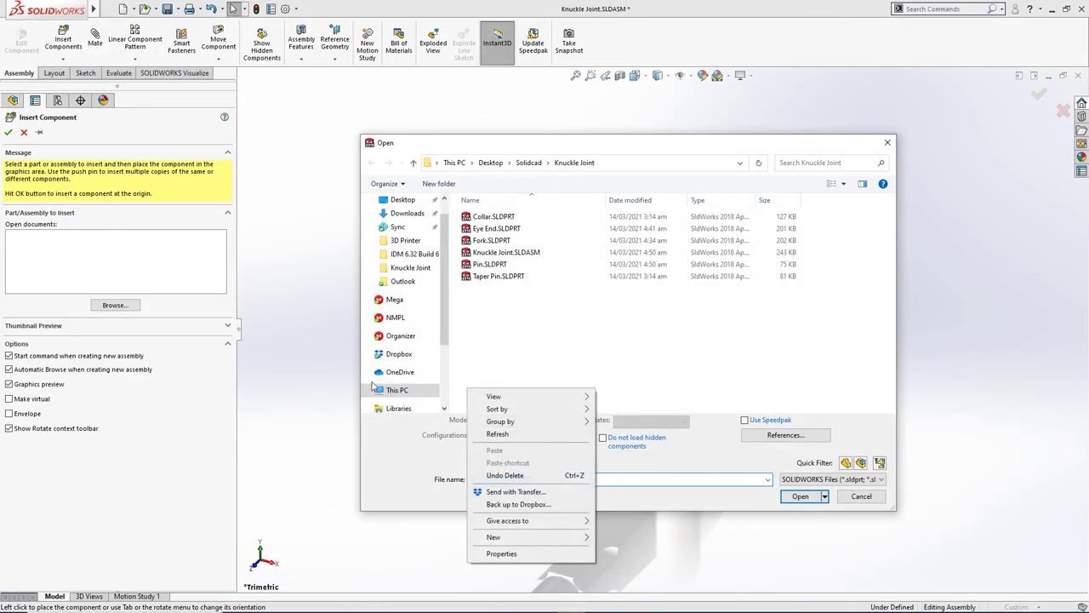
{"action": "left_click", "coordinate": [160, 326]}
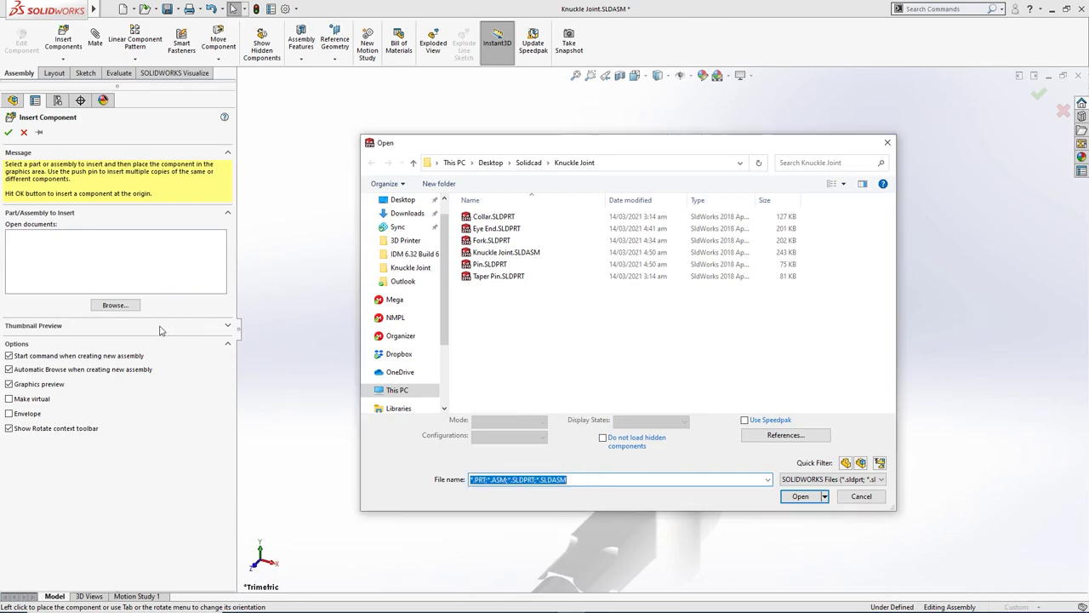
{"action": "left_click", "coordinate": [495, 218]}
{"action": "left_click", "coordinate": [800, 489]}
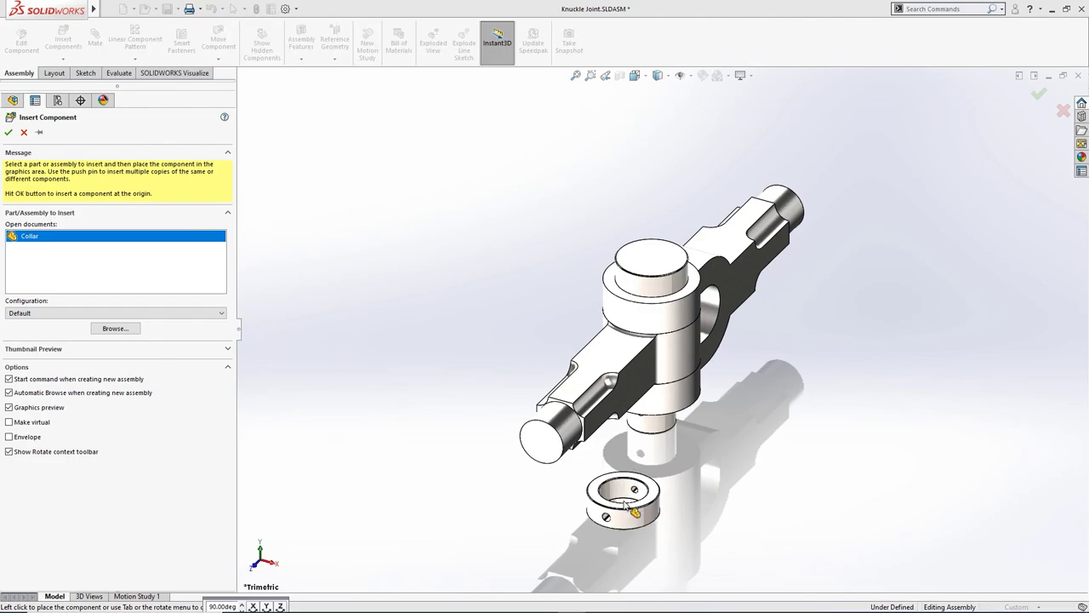
{"action": "left_click", "coordinate": [678, 493]}
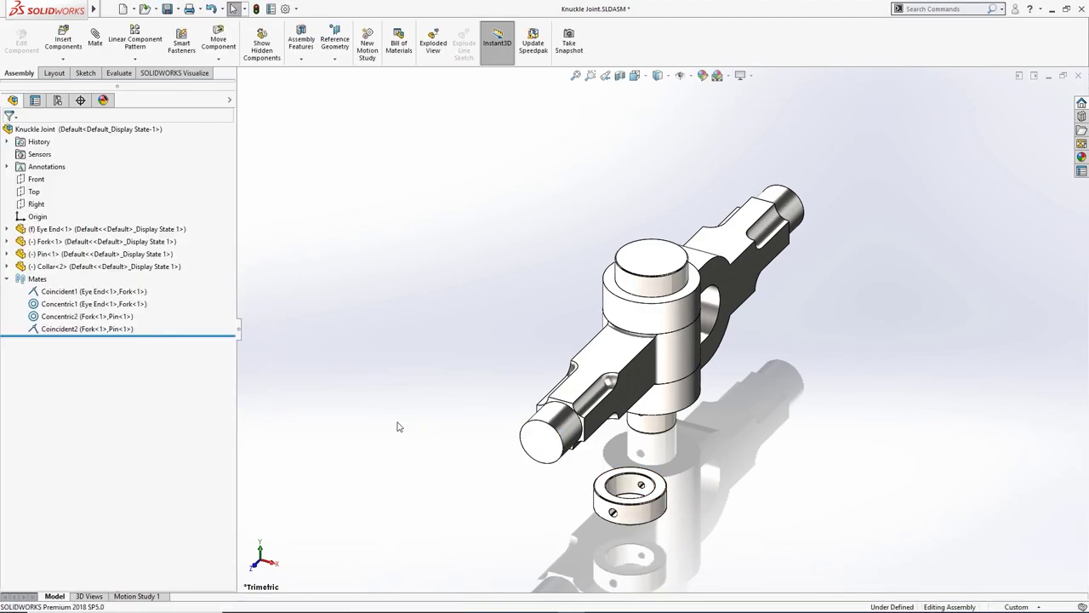
{"action": "left_click_drag", "start_coordinate": [239, 335], "coordinate": [131, 322]}
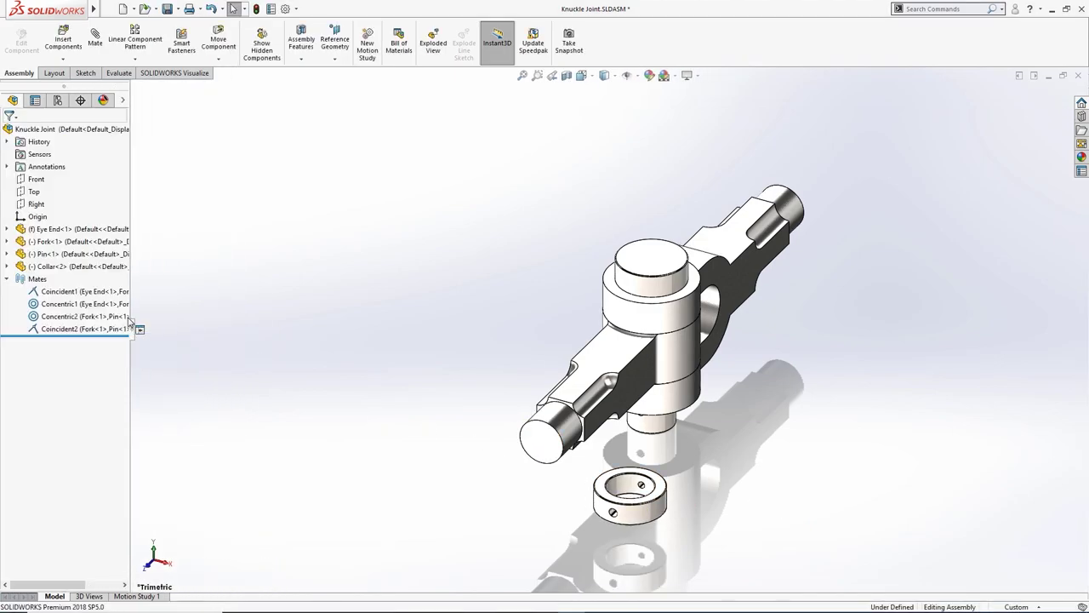
{"action": "middle_click_drag", "start_coordinate": [390, 398], "coordinate": [378, 325]}
{"action": "scroll", "coordinate": [610, 423], "scroll_direction": "down", "scroll_amount": 3}
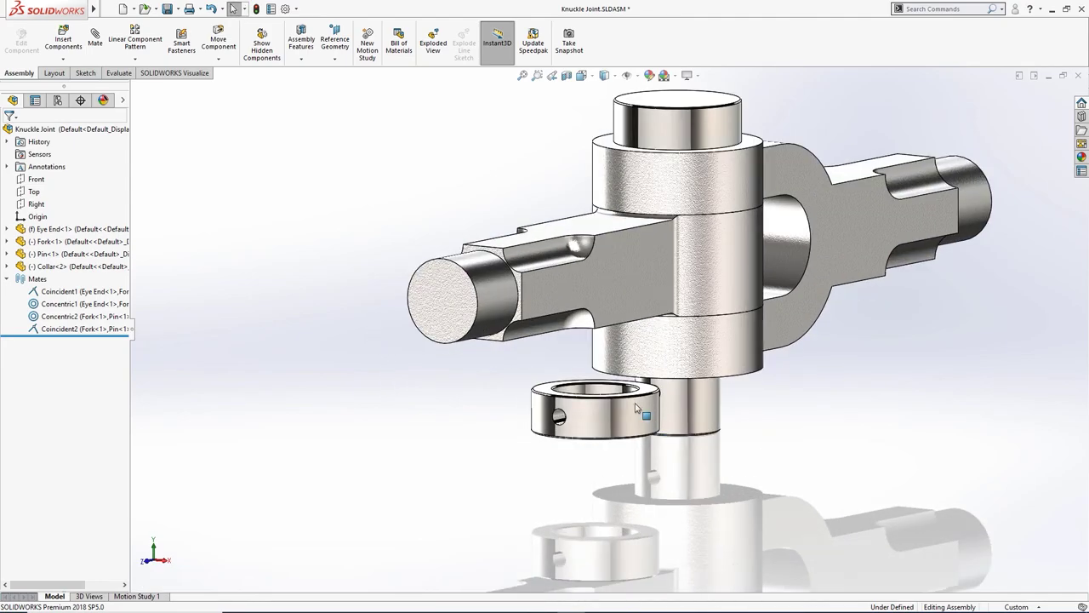
- Add a concentric mate between the collar's outer cylindrical face and the pin's shank
{"action": "left_click", "coordinate": [618, 417]}
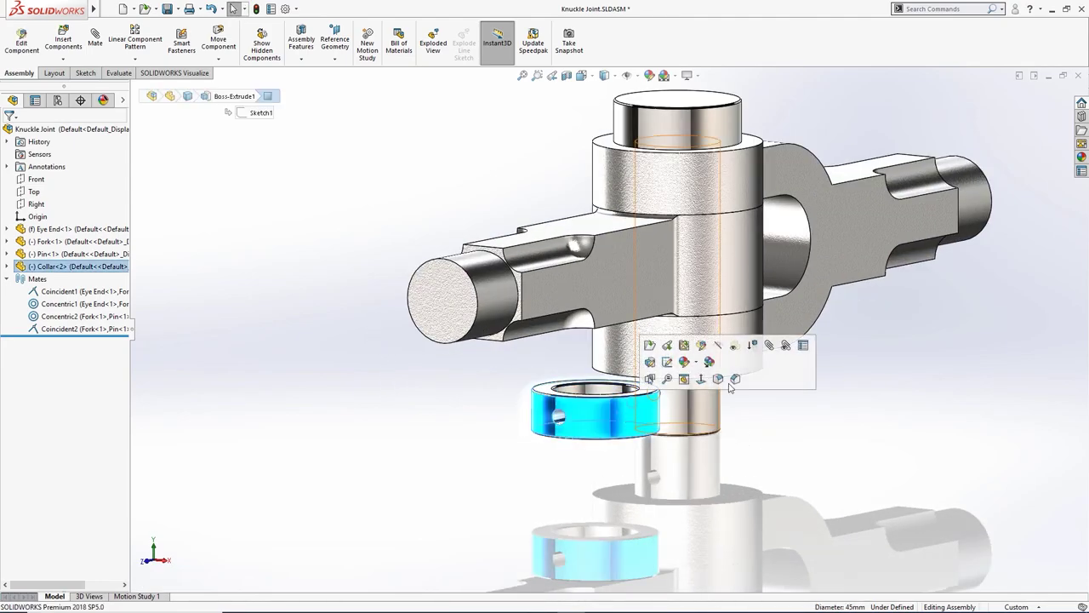
{"action": "left_click", "coordinate": [771, 346]}
{"action": "left_click", "coordinate": [707, 429]}
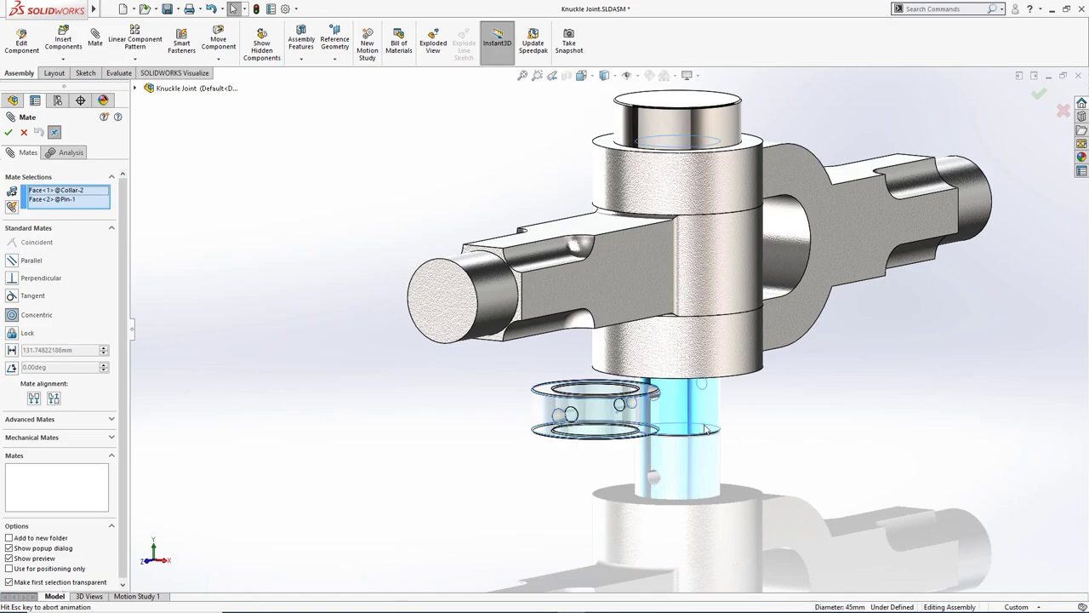
{"action": "left_click", "coordinate": [846, 445]}
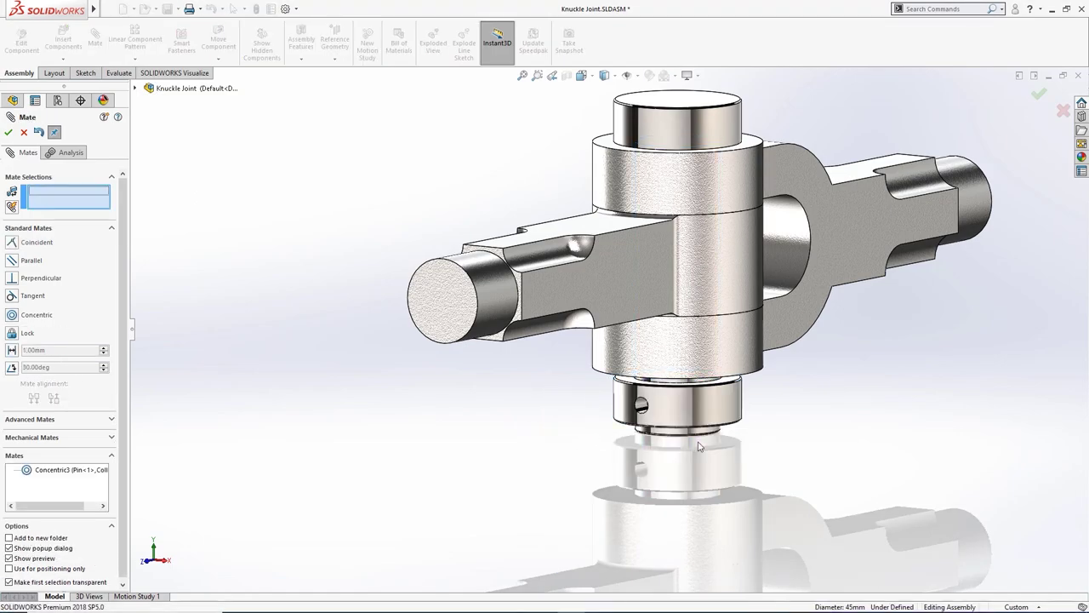
- Add a coincident mate between the tapered cross holes of the pin and the collar, and finish mating
{"action": "middle_click_drag", "start_coordinate": [681, 443], "coordinate": [694, 393]}
{"action": "scroll", "coordinate": [694, 393], "scroll_direction": "down", "scroll_amount": 4}
{"action": "left_click_drag", "start_coordinate": [656, 380], "coordinate": [668, 368]}
{"action": "scroll", "coordinate": [669, 370], "scroll_direction": "down", "scroll_amount": 3}
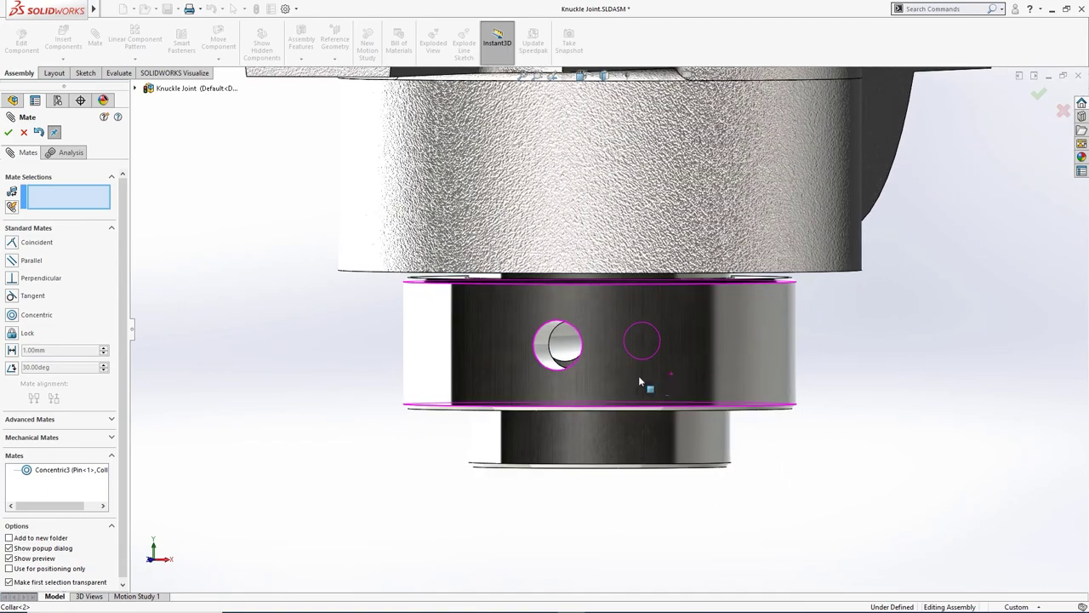
{"action": "left_click", "coordinate": [558, 362]}
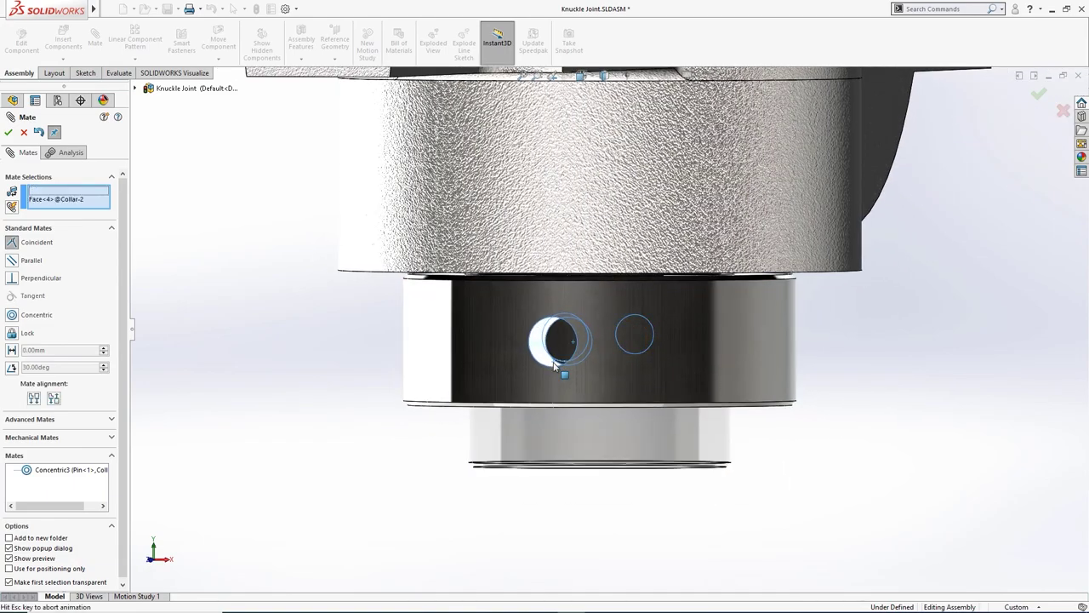
{"action": "left_click", "coordinate": [561, 375]}
{"action": "left_click", "coordinate": [696, 382]}
{"action": "scroll", "coordinate": [619, 476], "scroll_direction": "up", "scroll_amount": 4}
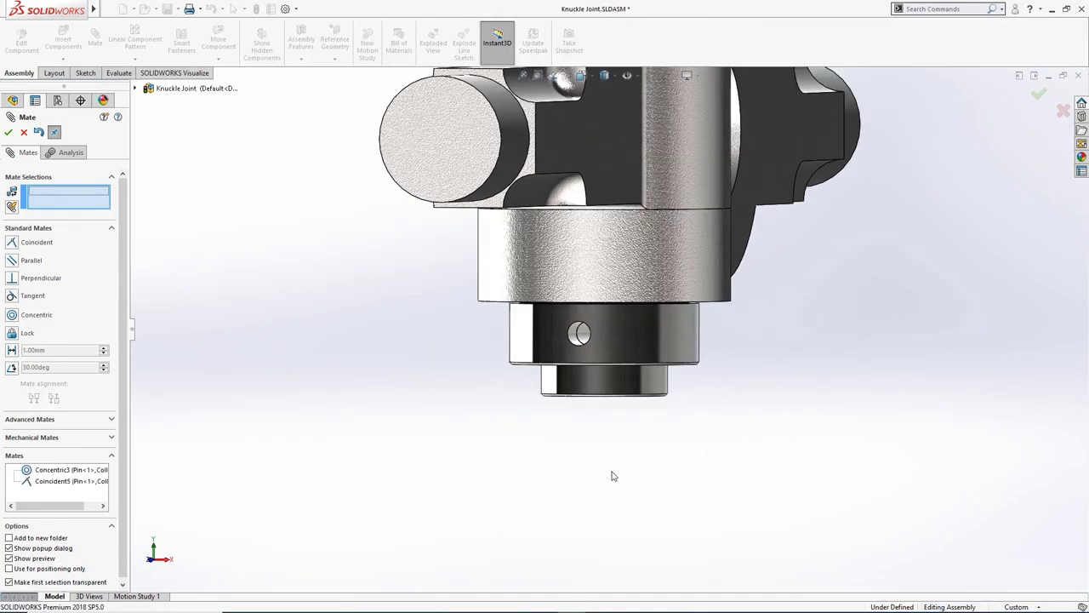
{"action": "middle_click_drag", "start_coordinate": [655, 396], "coordinate": [627, 462]}
{"action": "key", "text": "ctrl+7"}
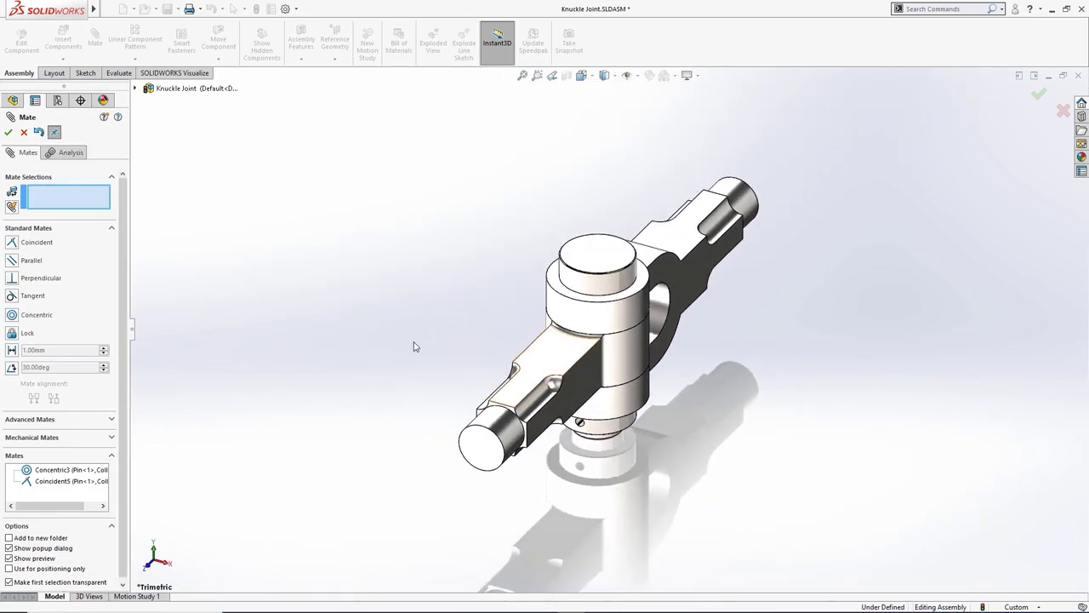
{"action": "left_click", "coordinate": [7, 134]}
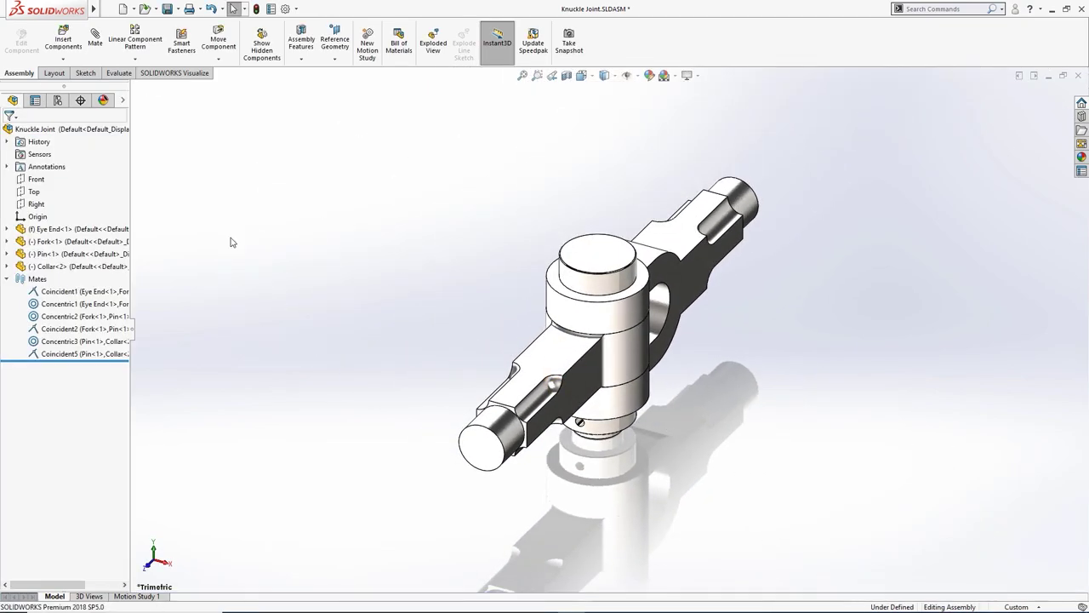
{"action": "left_click", "coordinate": [62, 39]}
{"action": "left_click", "coordinate": [497, 265]}
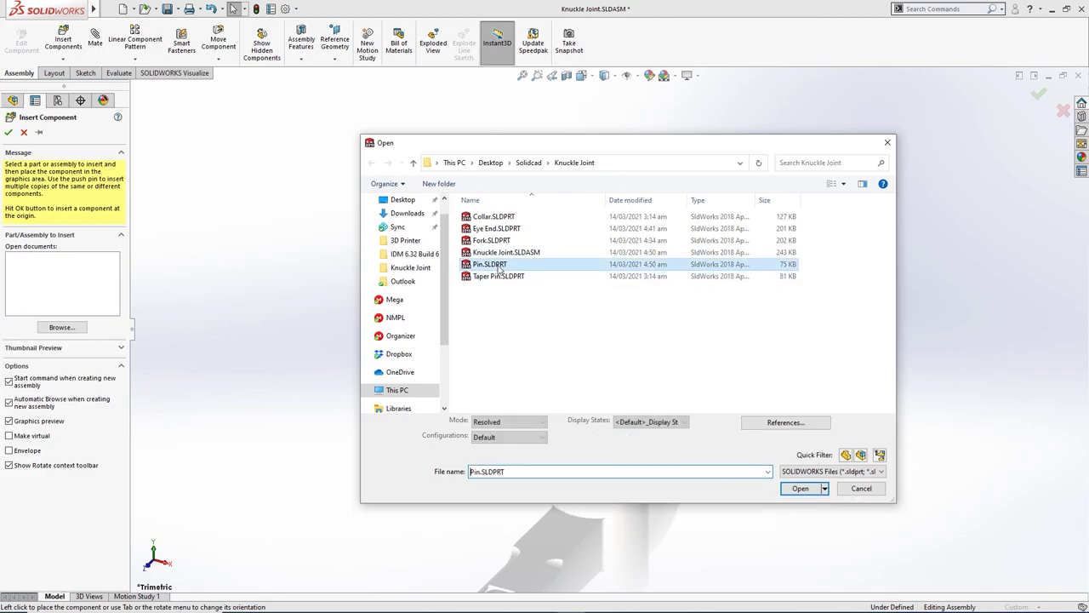
{"action": "left_click", "coordinate": [788, 489]}
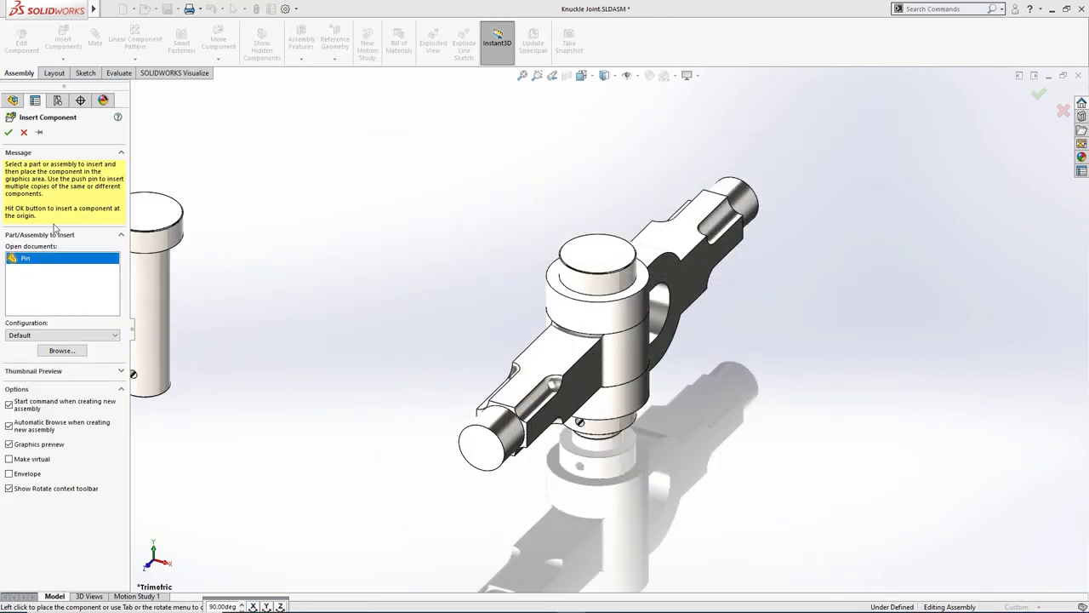
{"action": "left_click", "coordinate": [24, 132]}
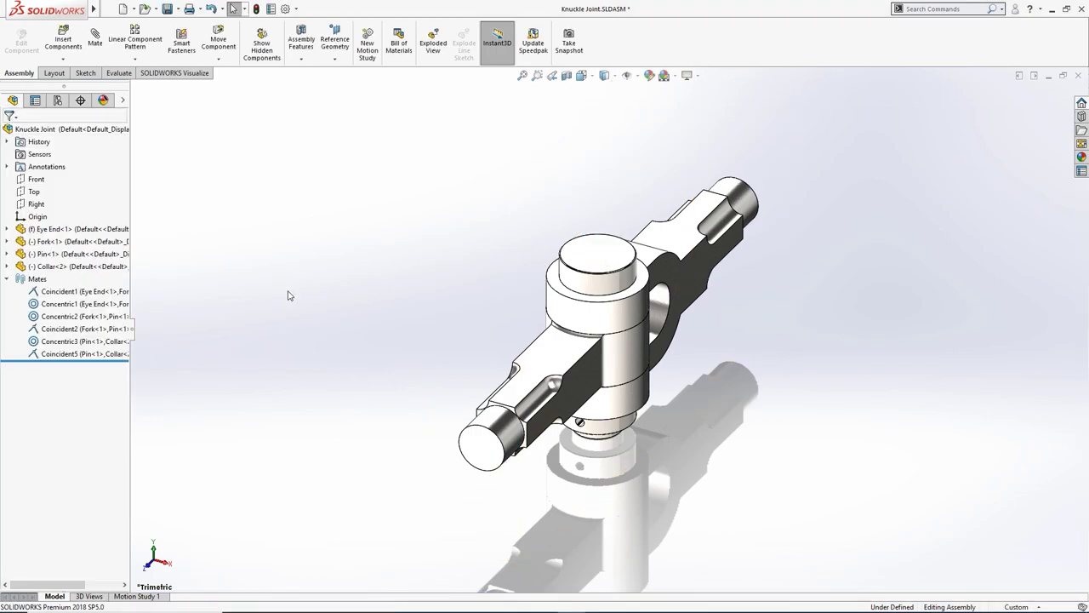
- Insert the Taper Pin part from the Knuckle Joint folder just in front of the collar
{"action": "key", "text": "Return"}
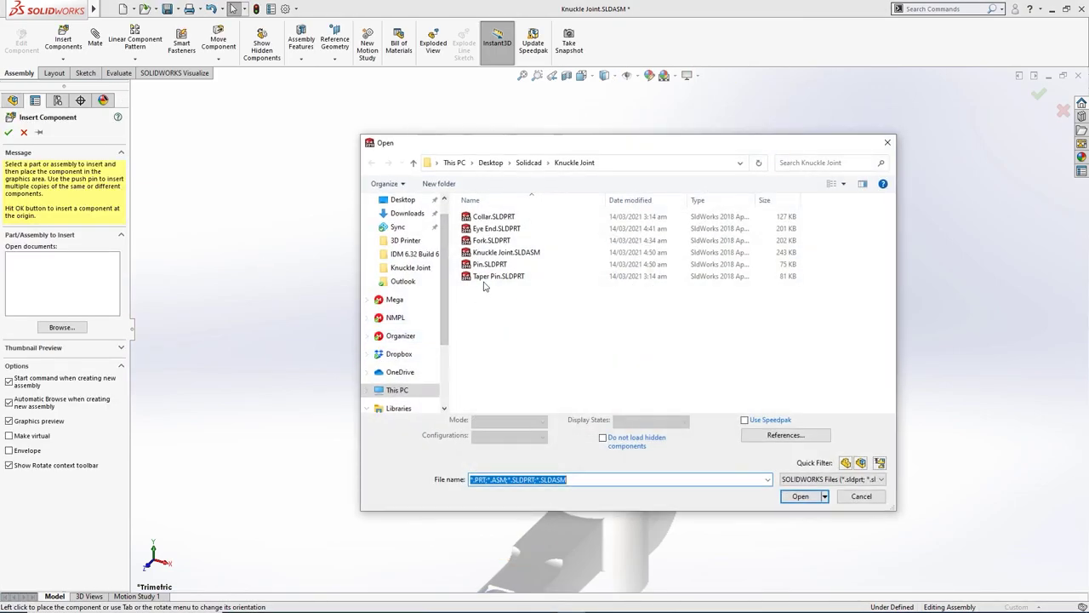
{"action": "left_click", "coordinate": [494, 277]}
{"action": "left_click", "coordinate": [805, 491]}
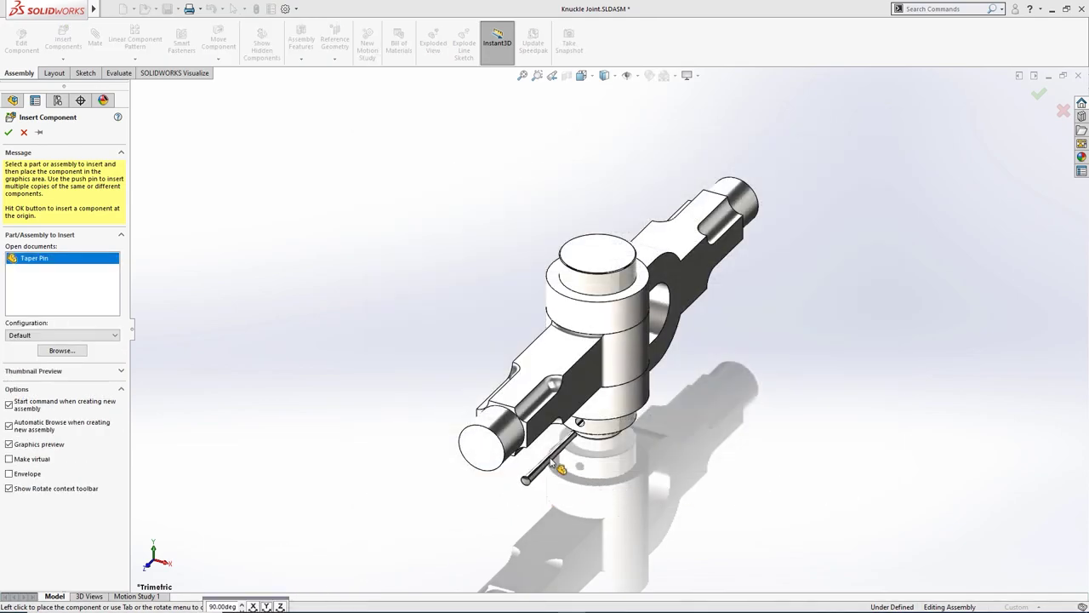
{"action": "left_click", "coordinate": [551, 462]}
- Add a coincident mate between the taper pin's conical face and the collar's cross hole, and finish mating
{"action": "middle_click_drag", "start_coordinate": [595, 489], "coordinate": [537, 408]}
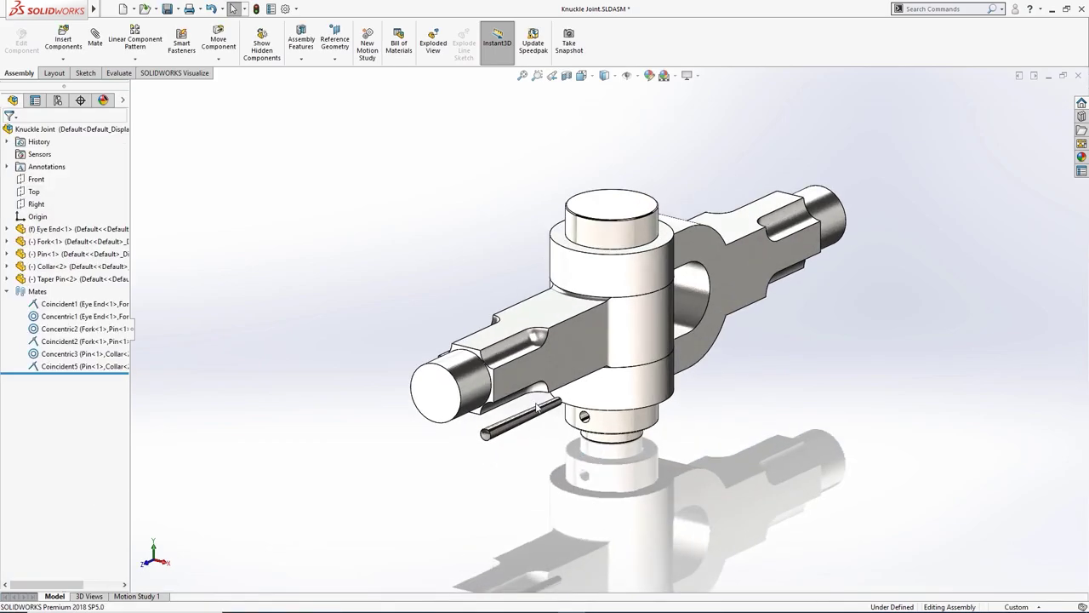
{"action": "scroll", "coordinate": [538, 409], "scroll_direction": "down", "scroll_amount": 3}
{"action": "left_click", "coordinate": [537, 411]}
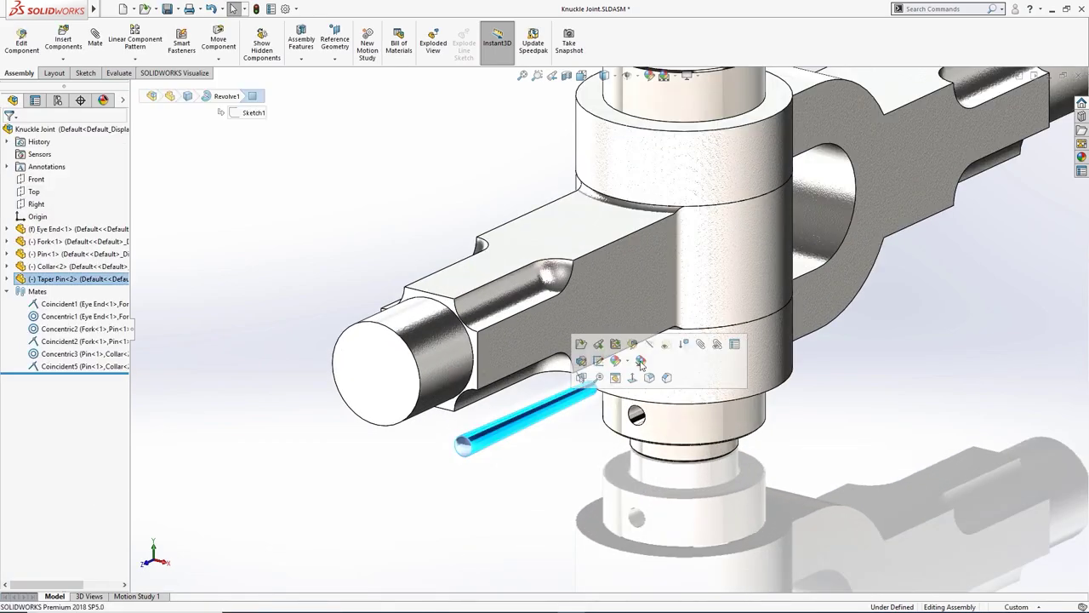
{"action": "key", "text": "m"}
{"action": "left_click", "coordinate": [638, 416]}
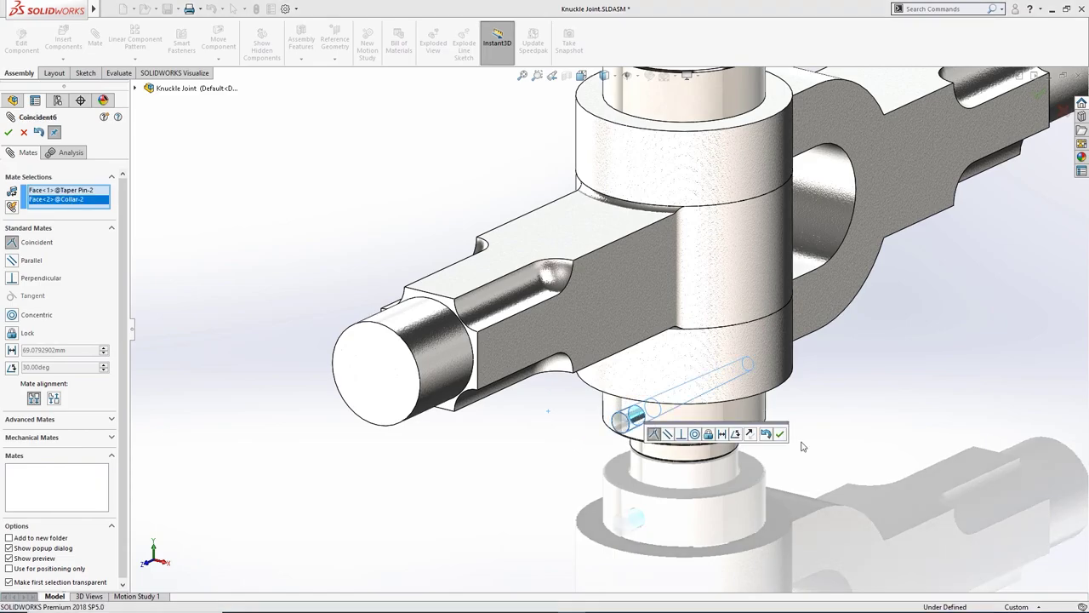
{"action": "left_click", "coordinate": [782, 436]}
{"action": "key", "text": "f"}
{"action": "middle_click_drag", "start_coordinate": [733, 464], "coordinate": [423, 508]}
{"action": "key", "text": "ctrl+7"}
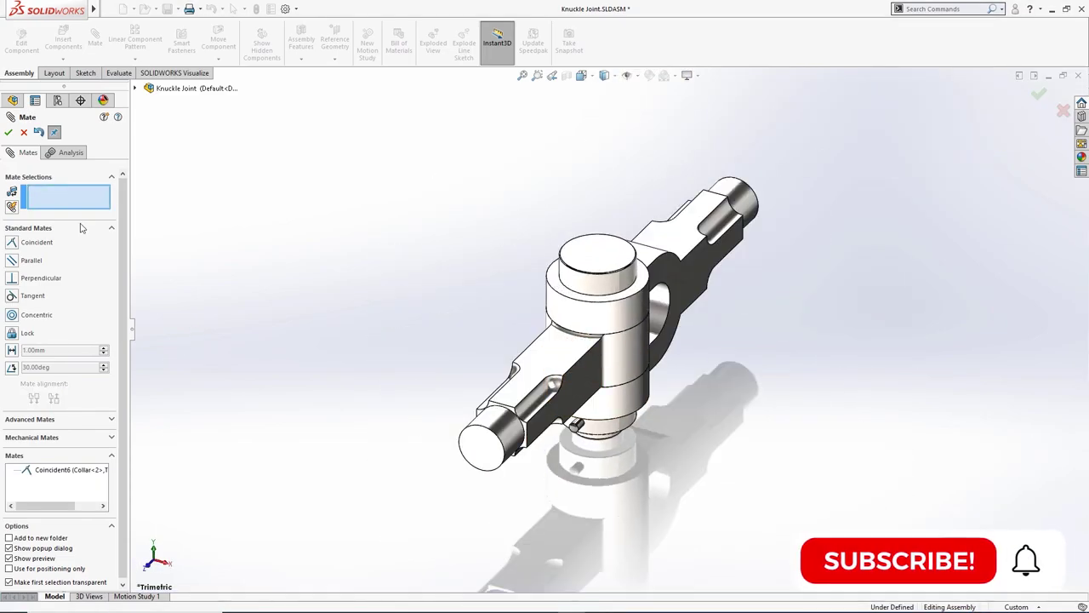
{"action": "left_click", "coordinate": [7, 132]}
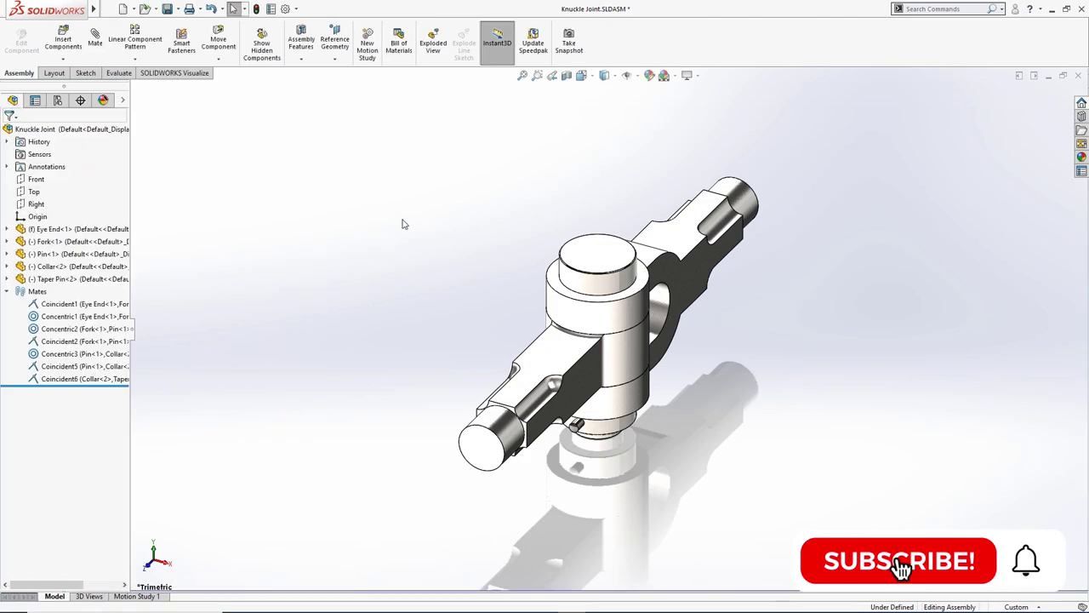
- Swing the fork slightly about the pin to check the joint's motion, and return to the trimetric view
{"action": "middle_click_drag", "start_coordinate": [399, 265], "coordinate": [383, 285]}
{"action": "left_click_drag", "start_coordinate": [705, 280], "coordinate": [793, 297]}
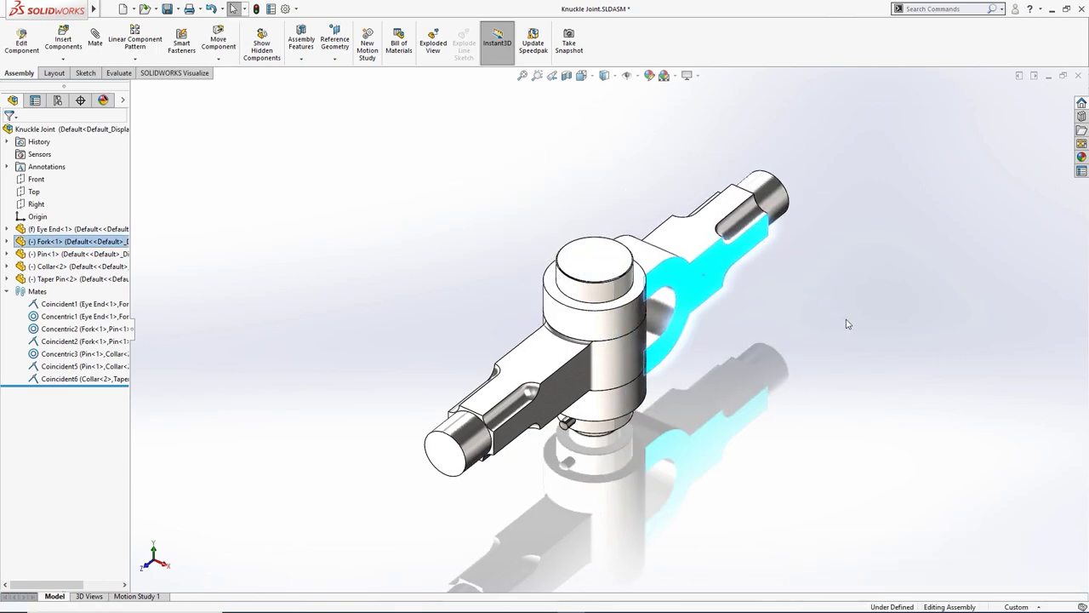
{"action": "key", "text": "ctrl+7"}
{"action": "left_click", "coordinate": [839, 348]}
{"action": "middle_click_drag", "start_coordinate": [839, 353], "coordinate": [811, 422]}
{"action": "key", "text": "ctrl+7"}
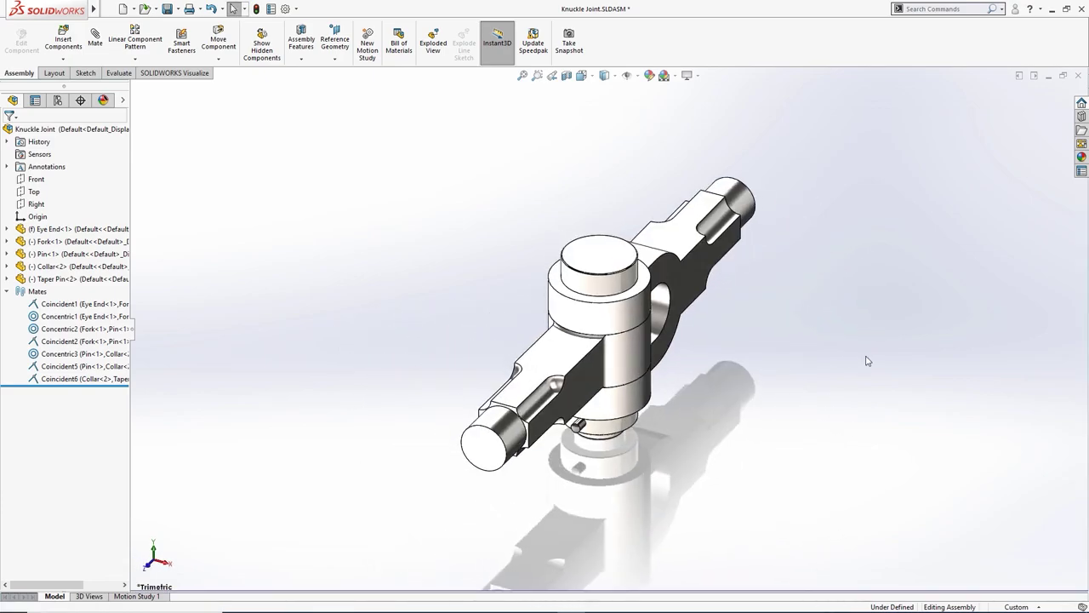